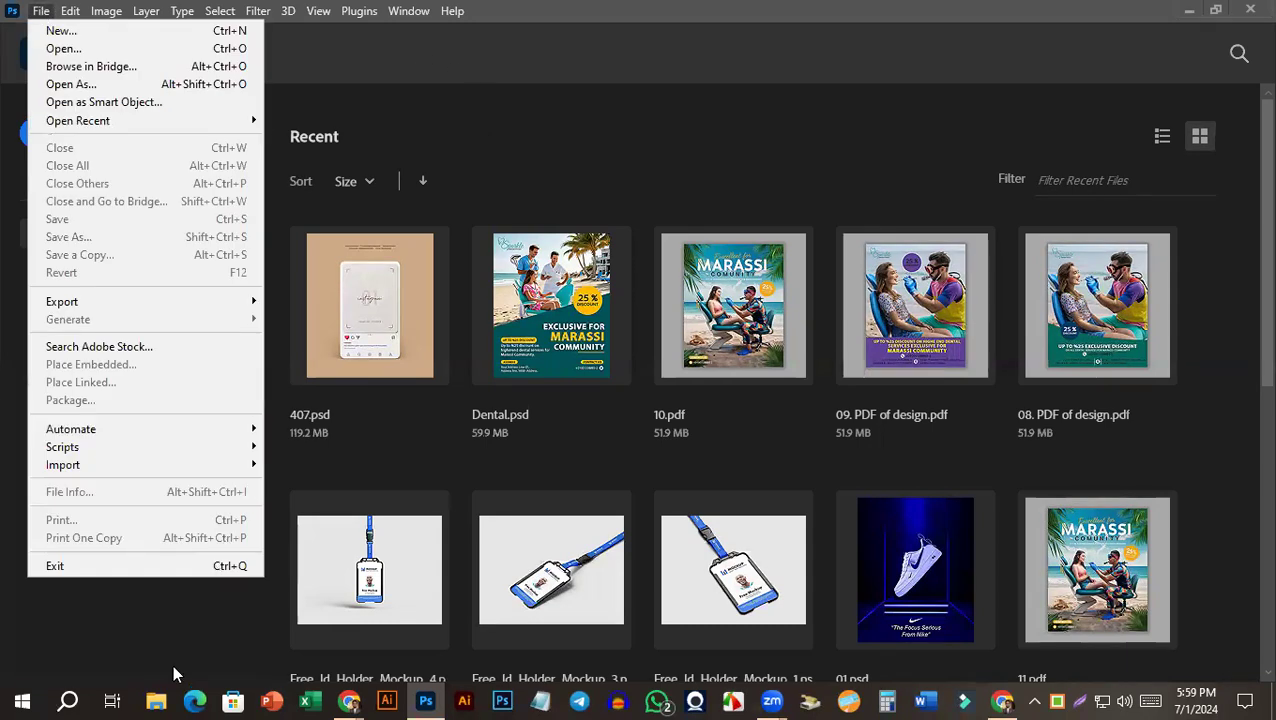
Switch to File Explorer and open the Downloads folder.
left_click(156, 700)
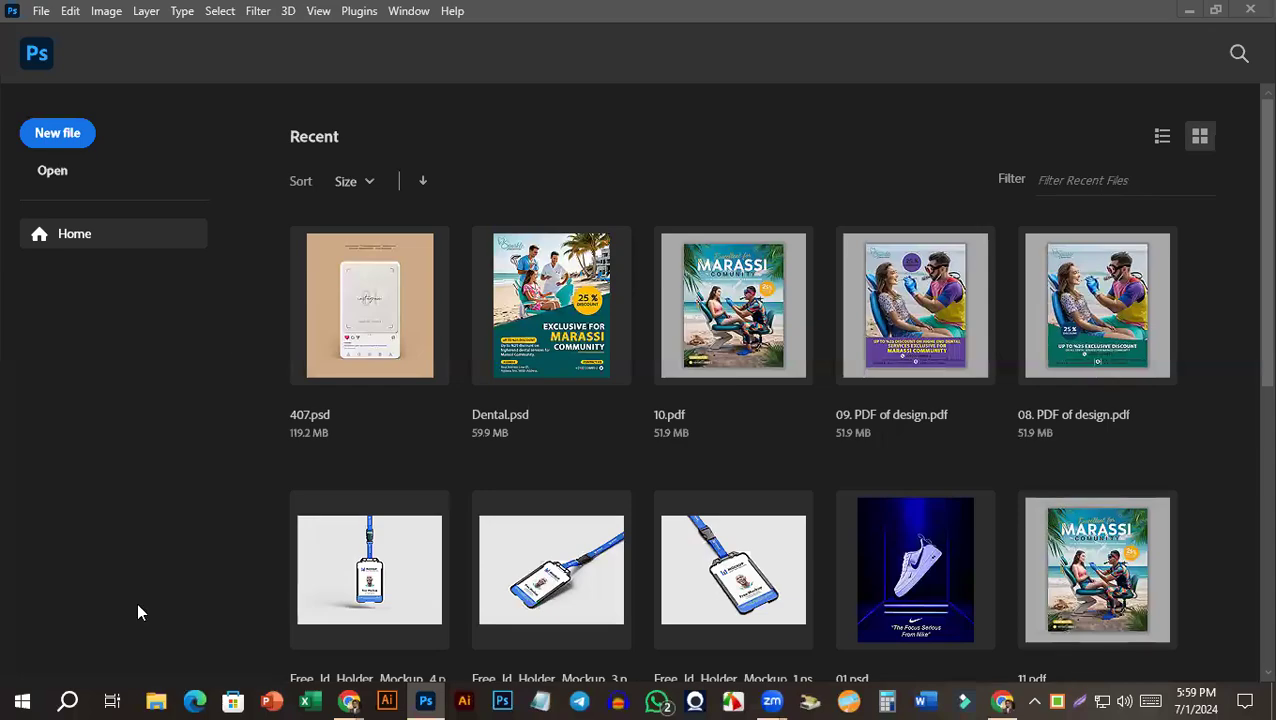
left_click(156, 700)
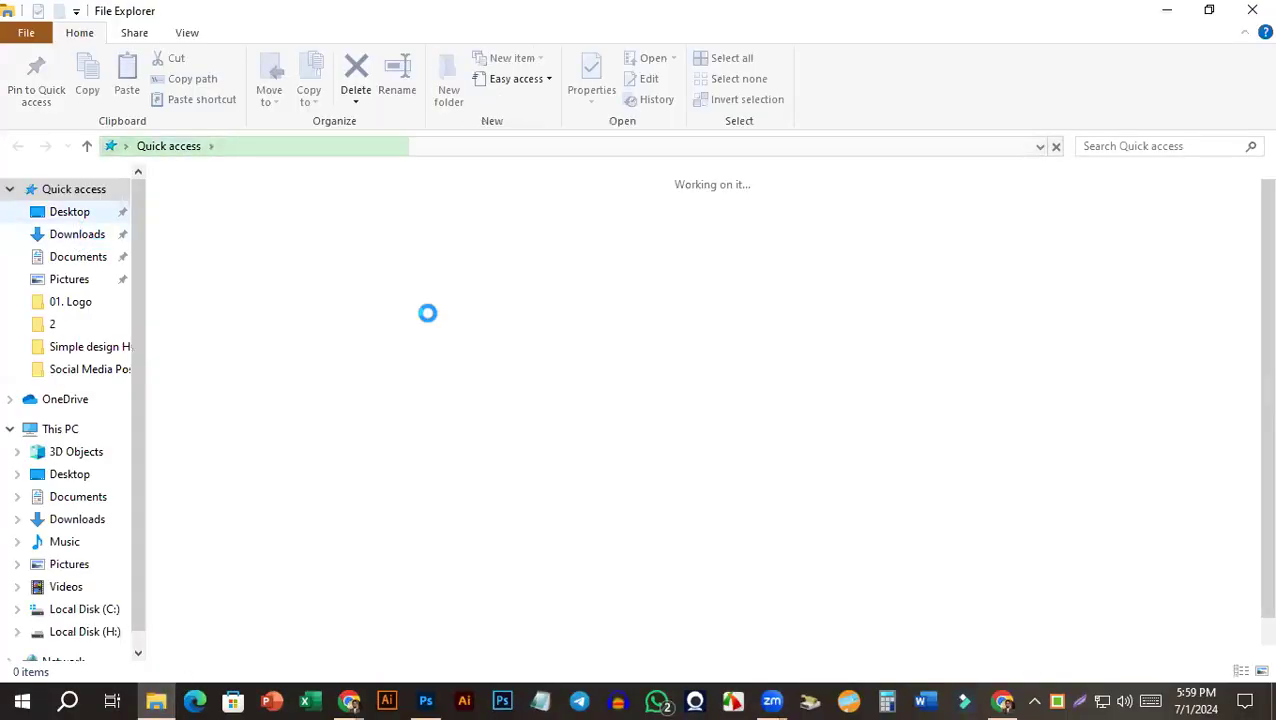
left_click(88, 236)
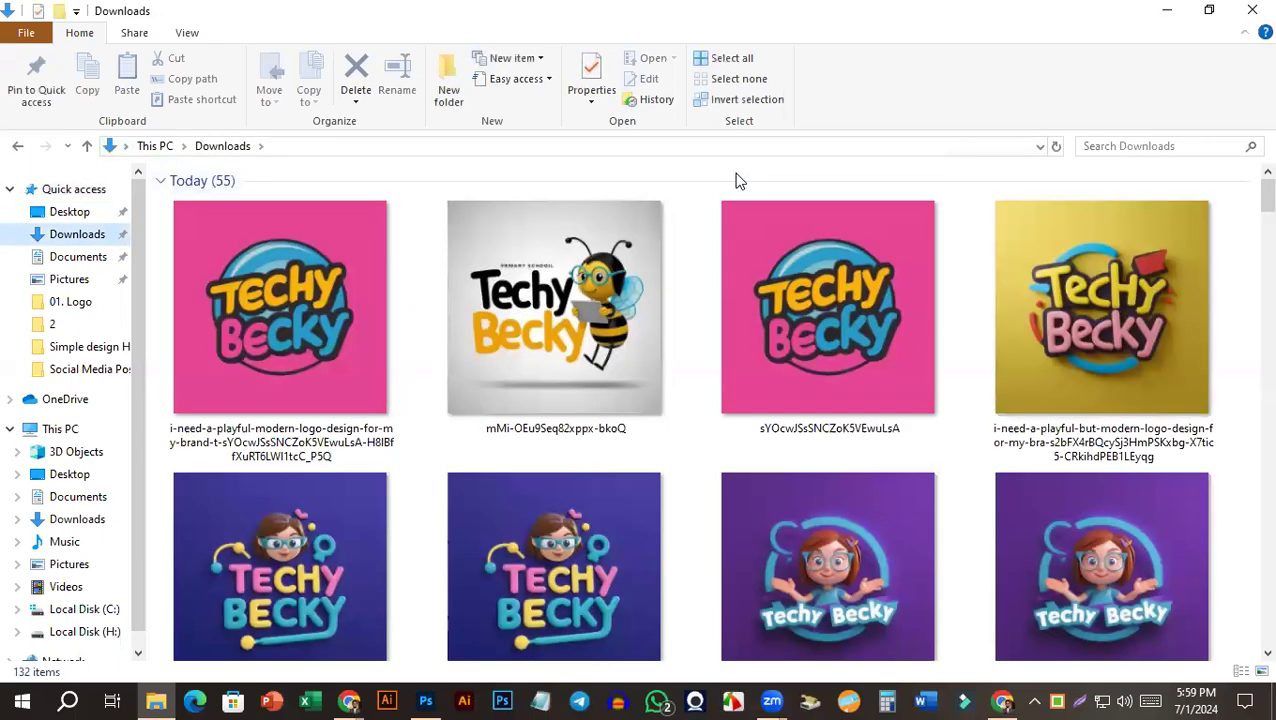
Find the beach image with the empty white and blue chair in Downloads and open it in Photoshop.
scroll(580, 489, "down", 5)
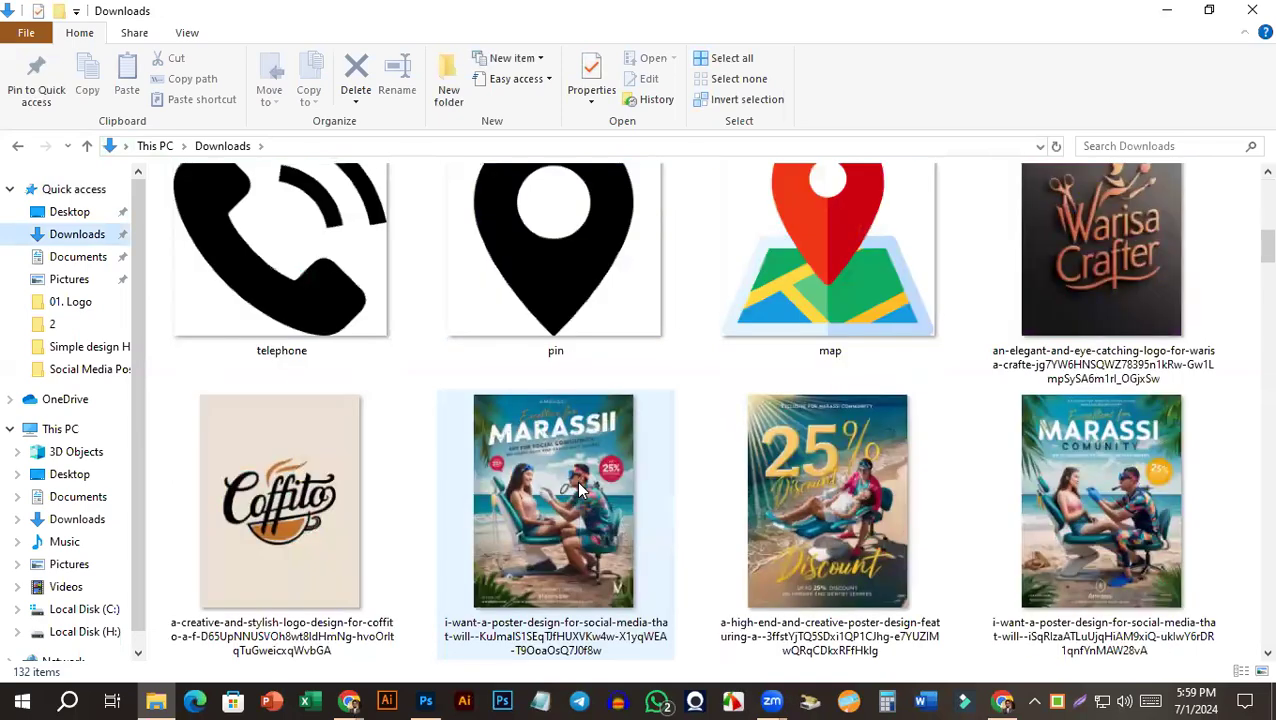
scroll(580, 489, "down", 3)
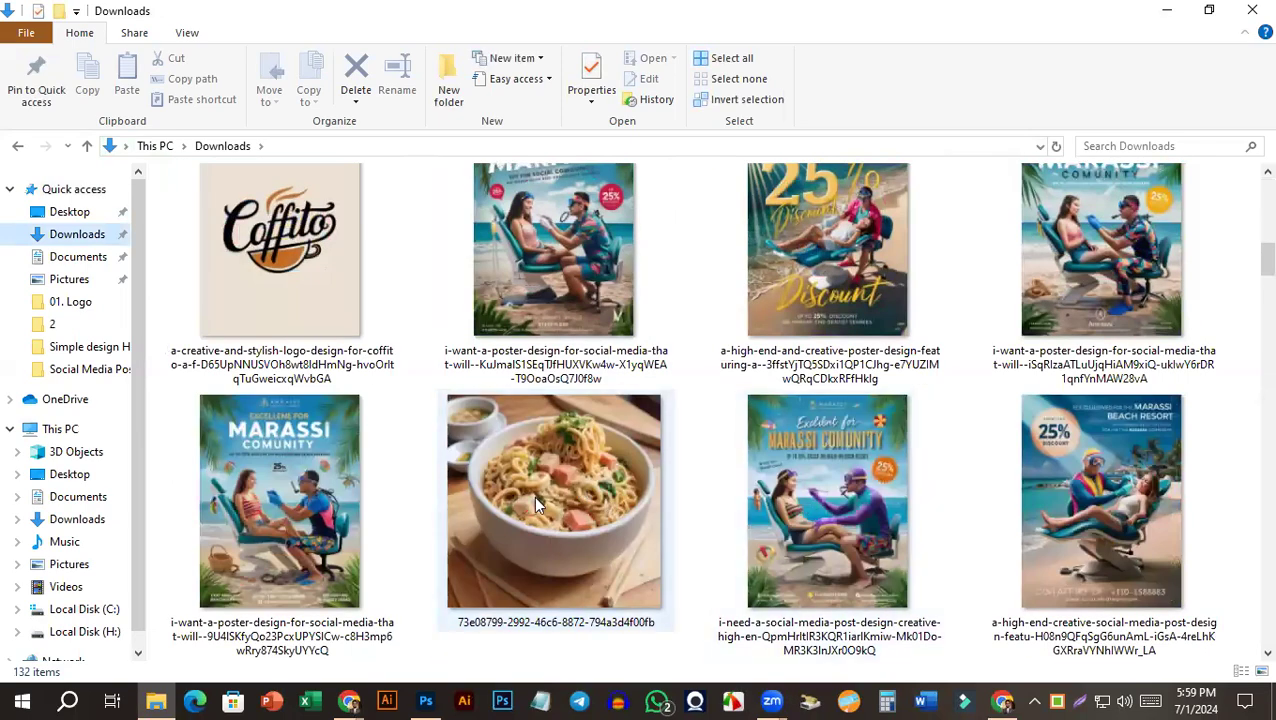
scroll(533, 495, "down", 3)
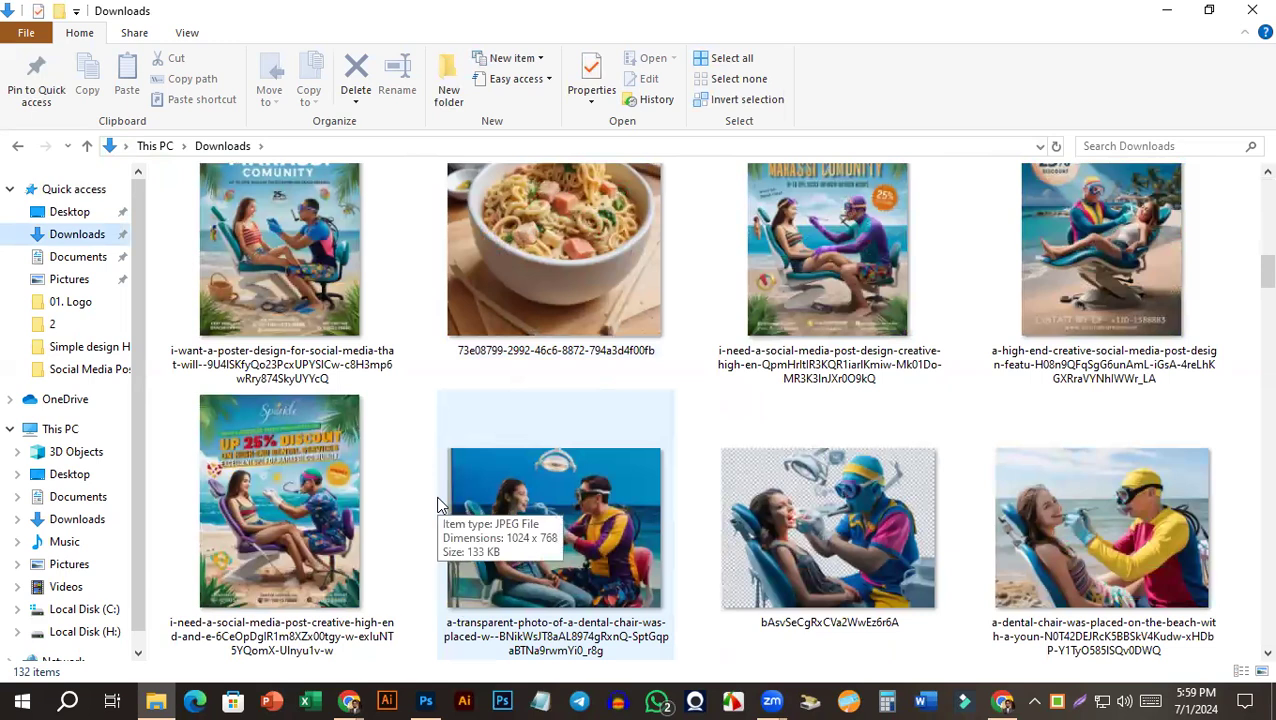
scroll(420, 490, "up", 1)
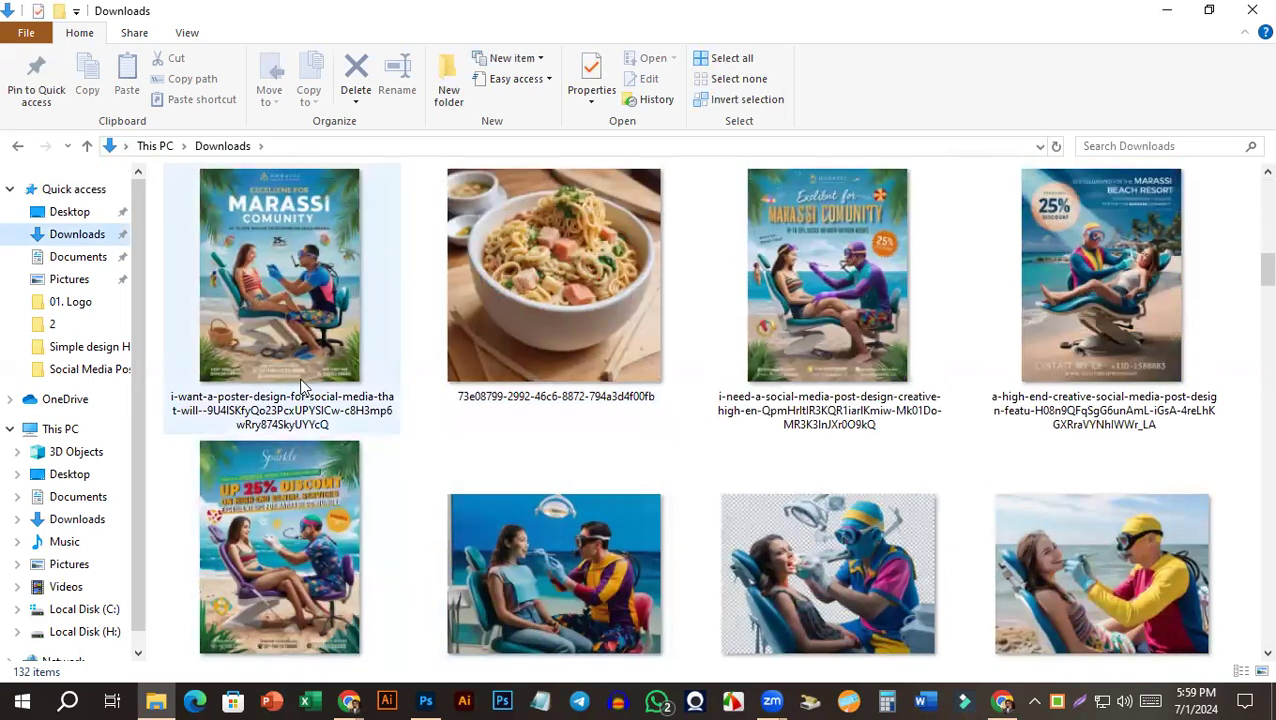
left_click(324, 340)
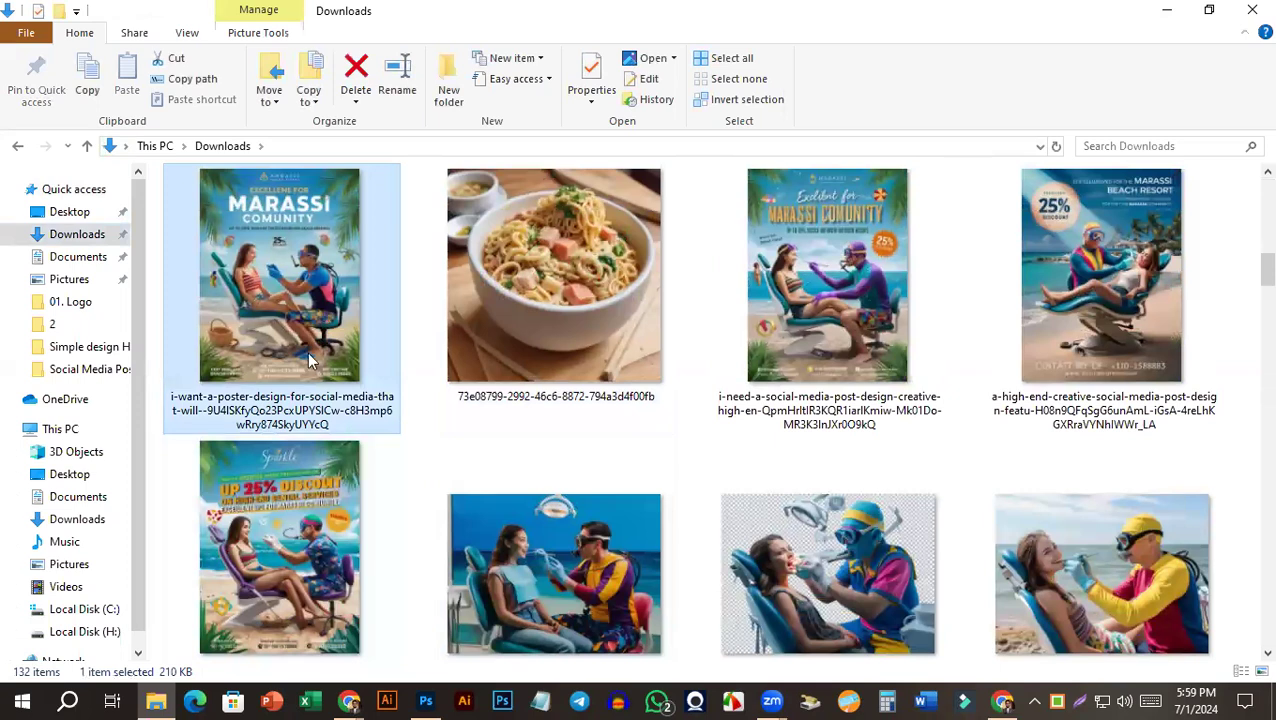
scroll(264, 445, "down", 5)
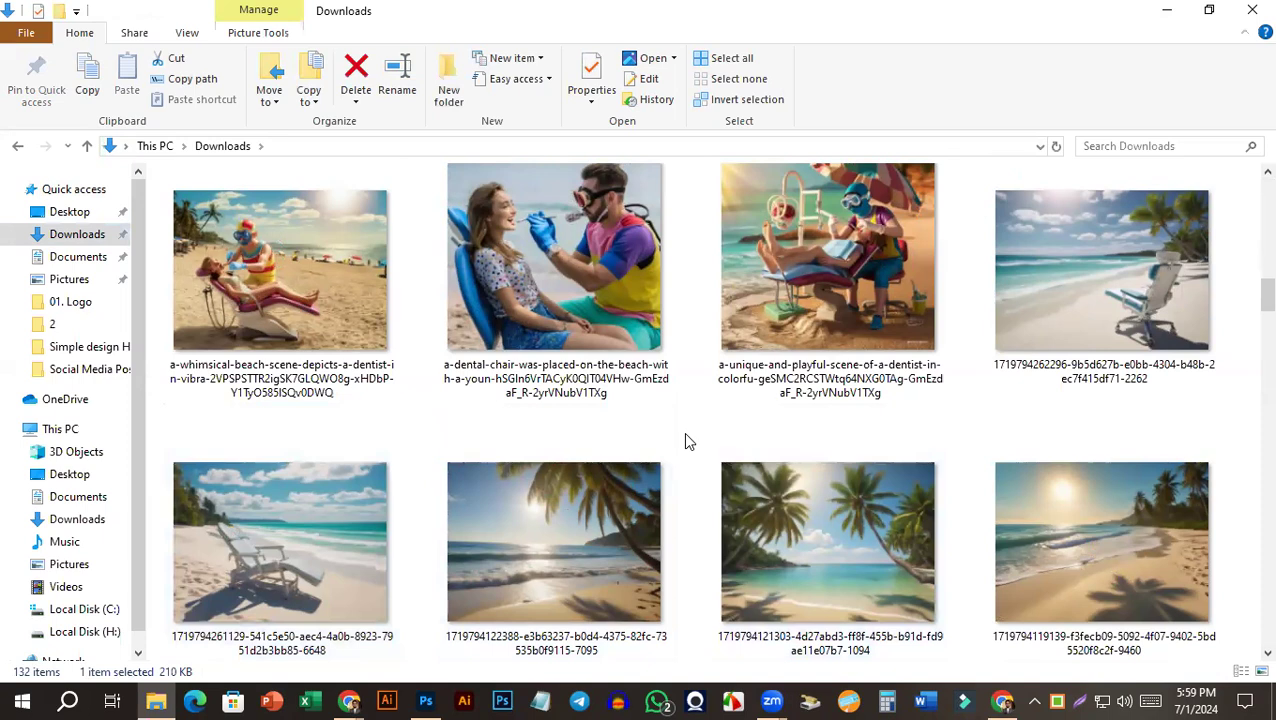
left_click(1136, 292)
scroll(1146, 356, "up", 1)
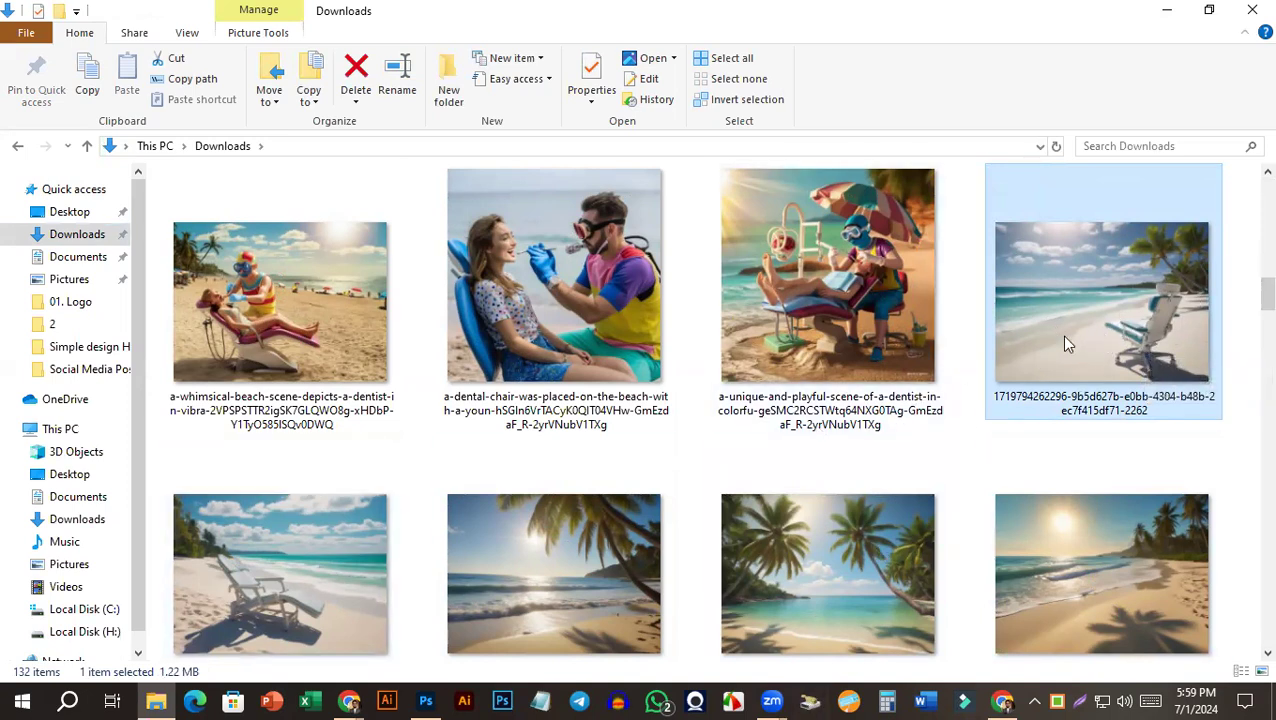
left_click_drag(1106, 329, 674, 330)
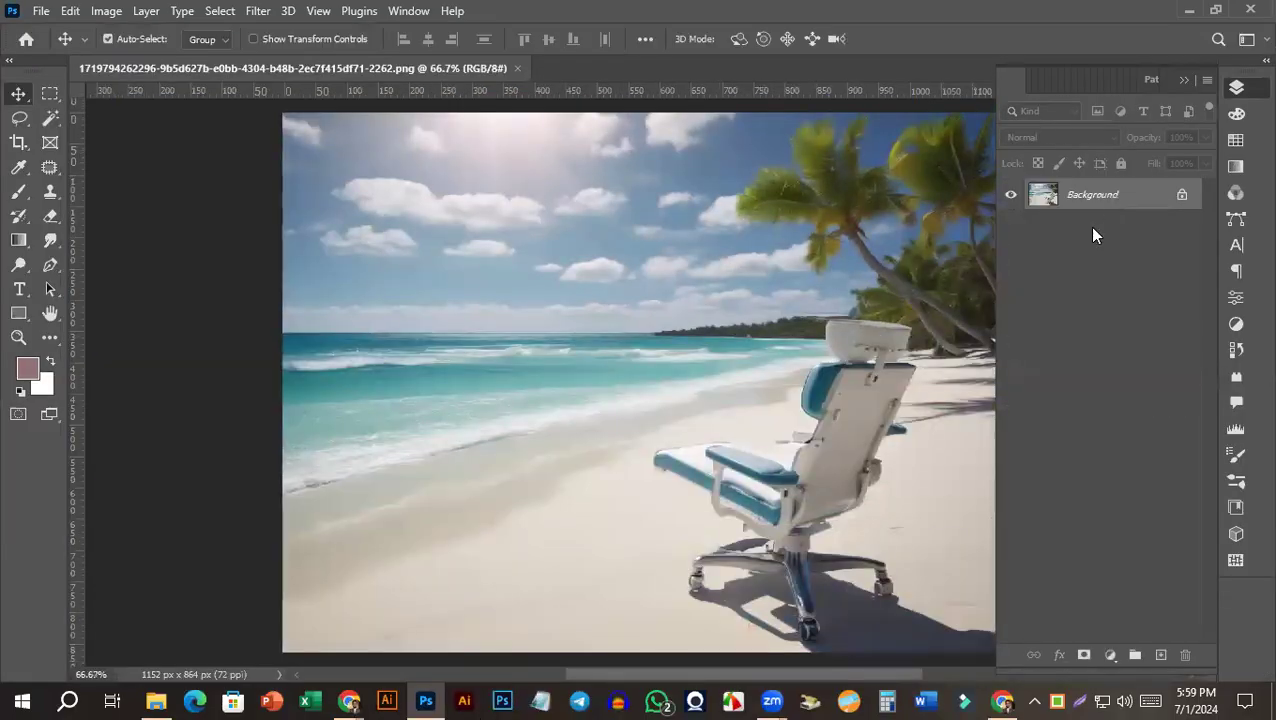
key("ctrl+minus")
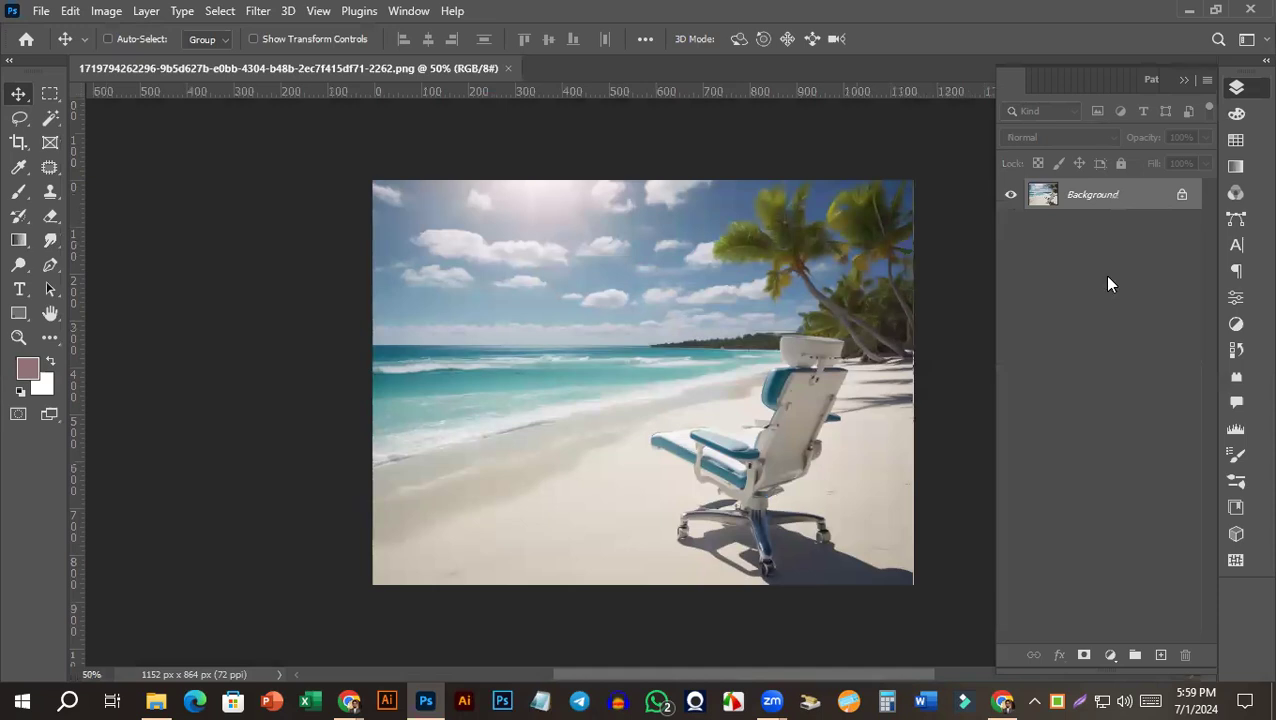
left_click(1238, 90)
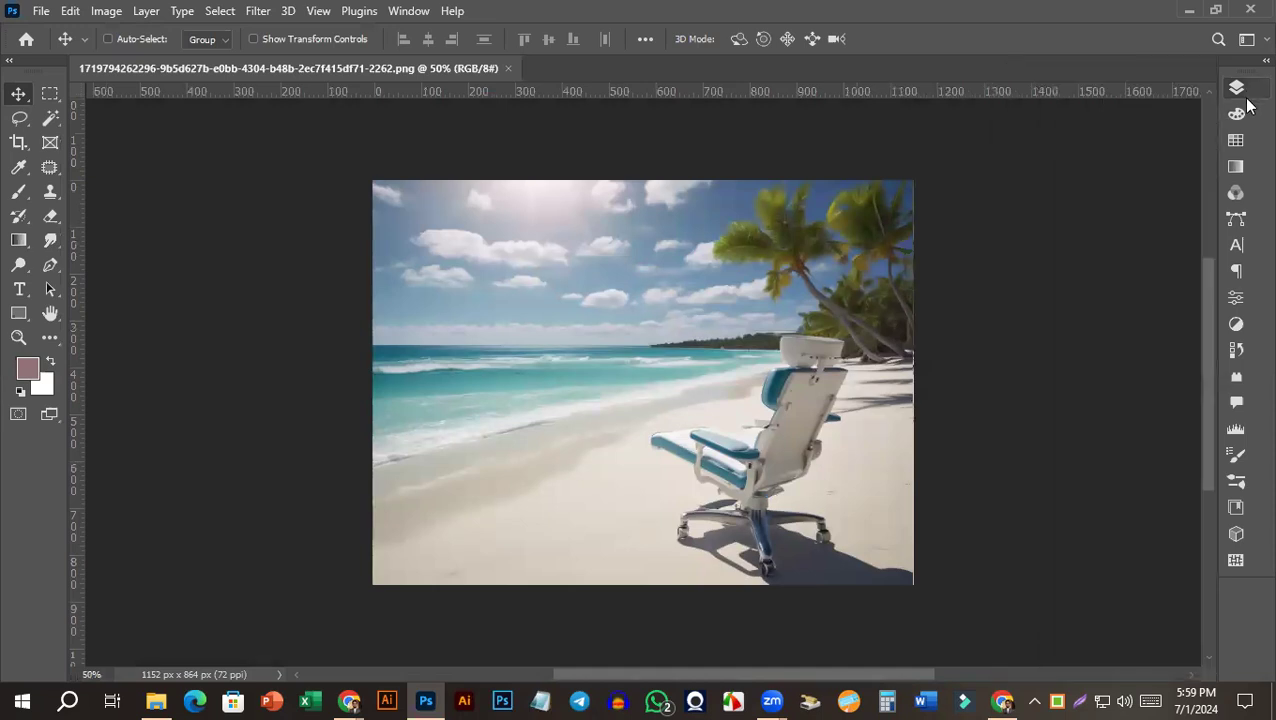
left_click(1239, 88)
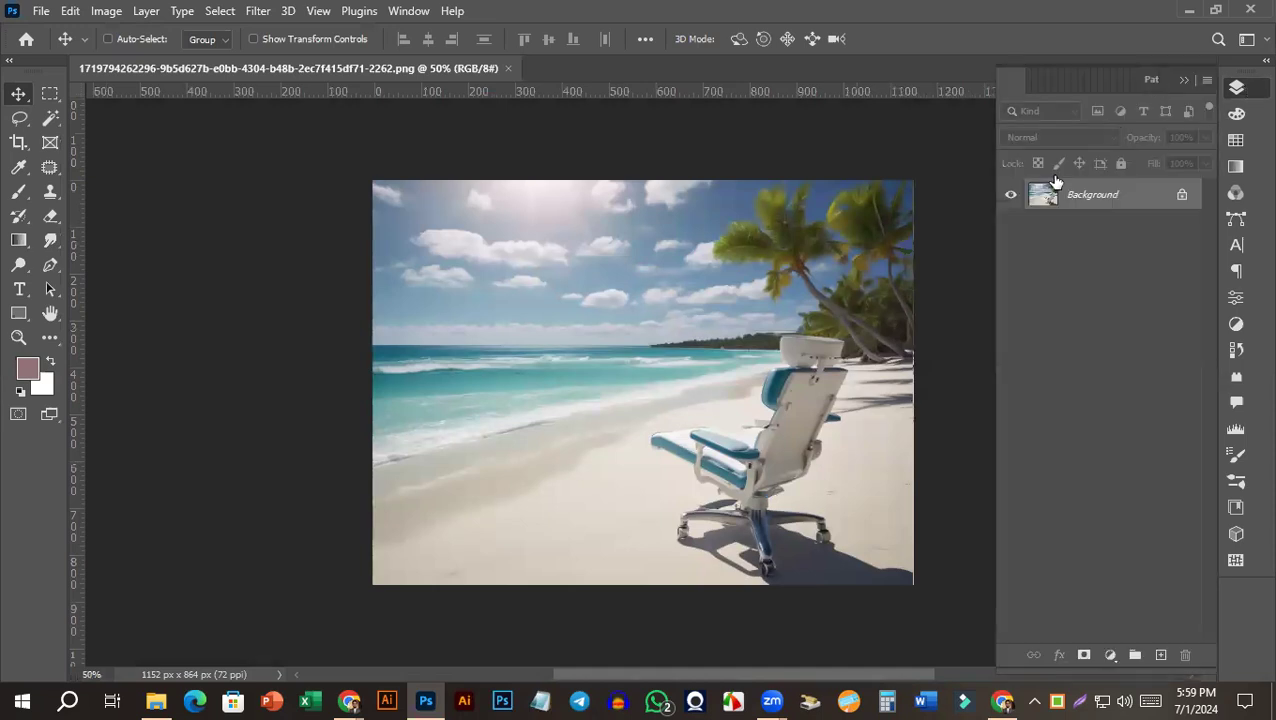
left_click(1238, 88)
left_click(1238, 88)
Unlock the Background layer and duplicate it.
left_click(1182, 196)
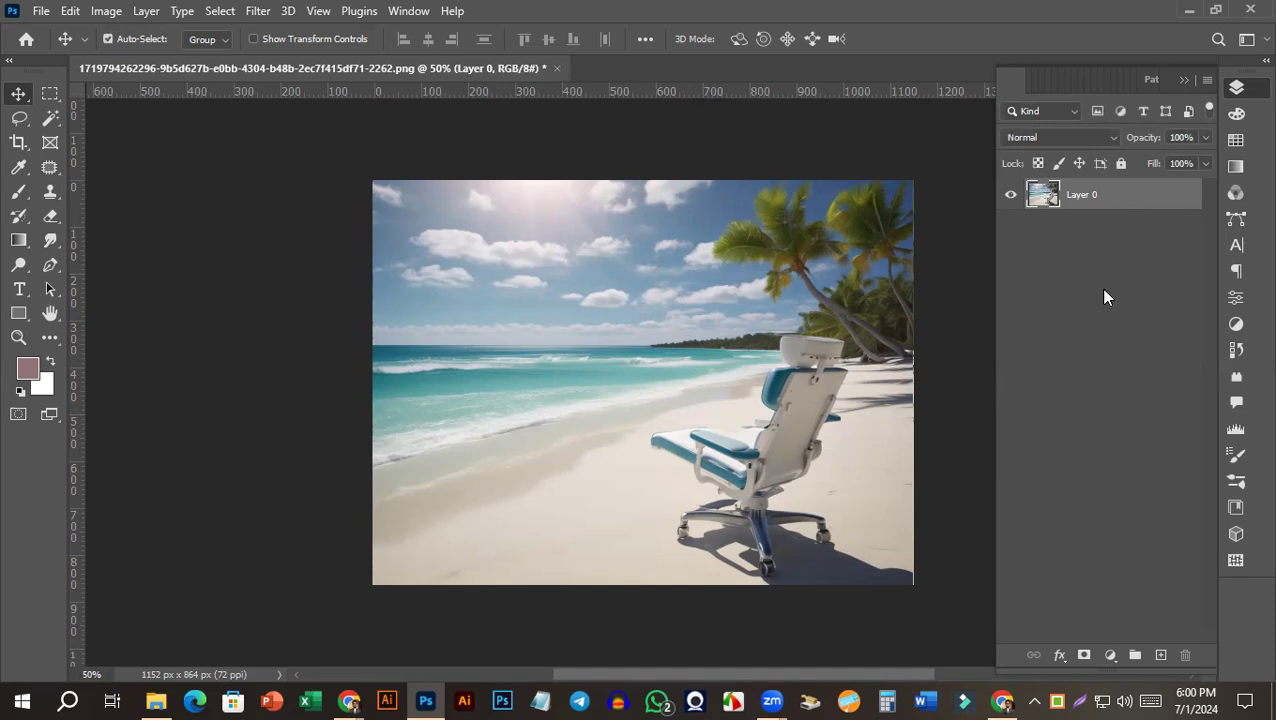
key("ctrl+j")
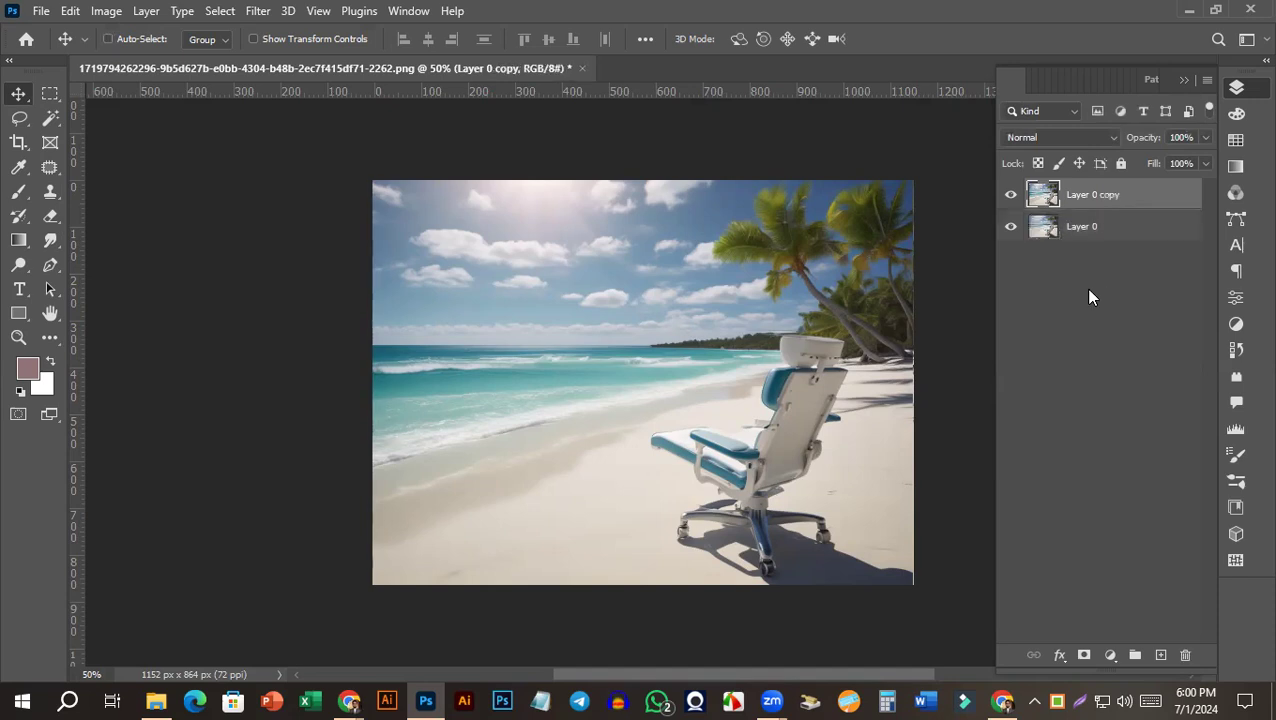
Hide the original Layer 0 and make Layer 0 copy the active layer.
left_click(1116, 228)
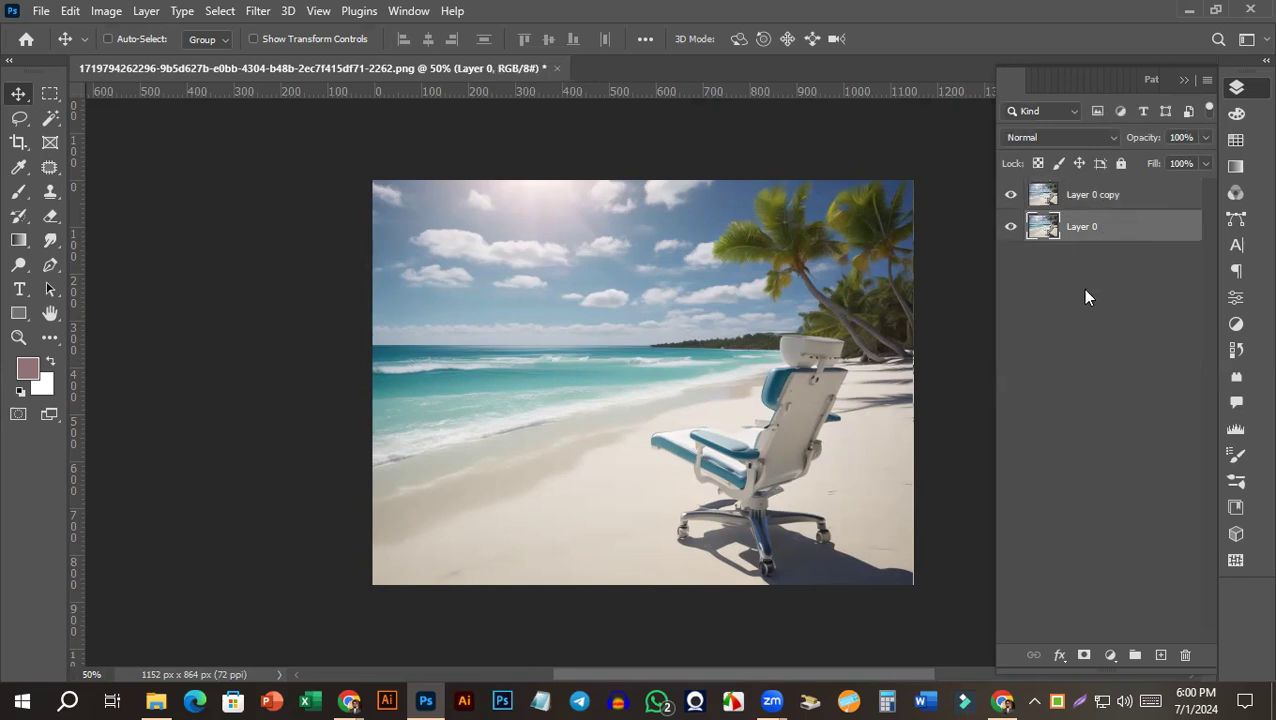
left_click(1012, 228)
left_click(1011, 229)
left_click(1012, 230)
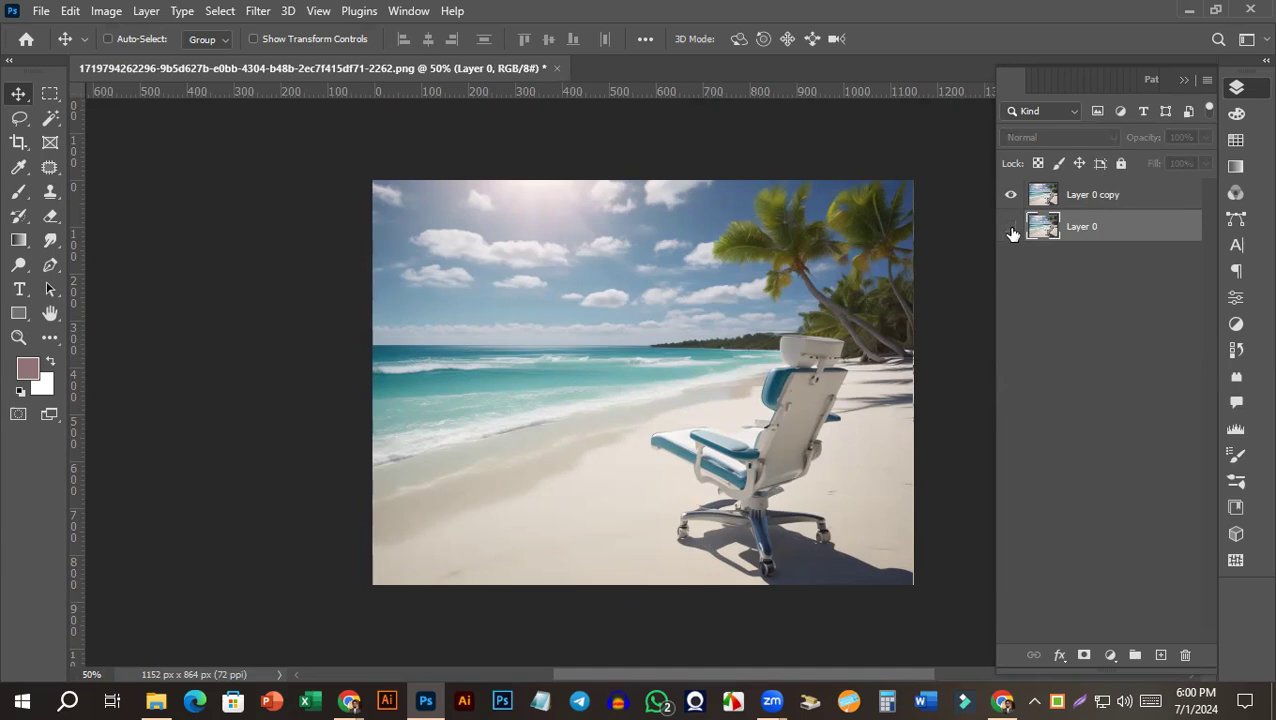
left_click(1138, 205)
left_click_drag(786, 492, 775, 465)
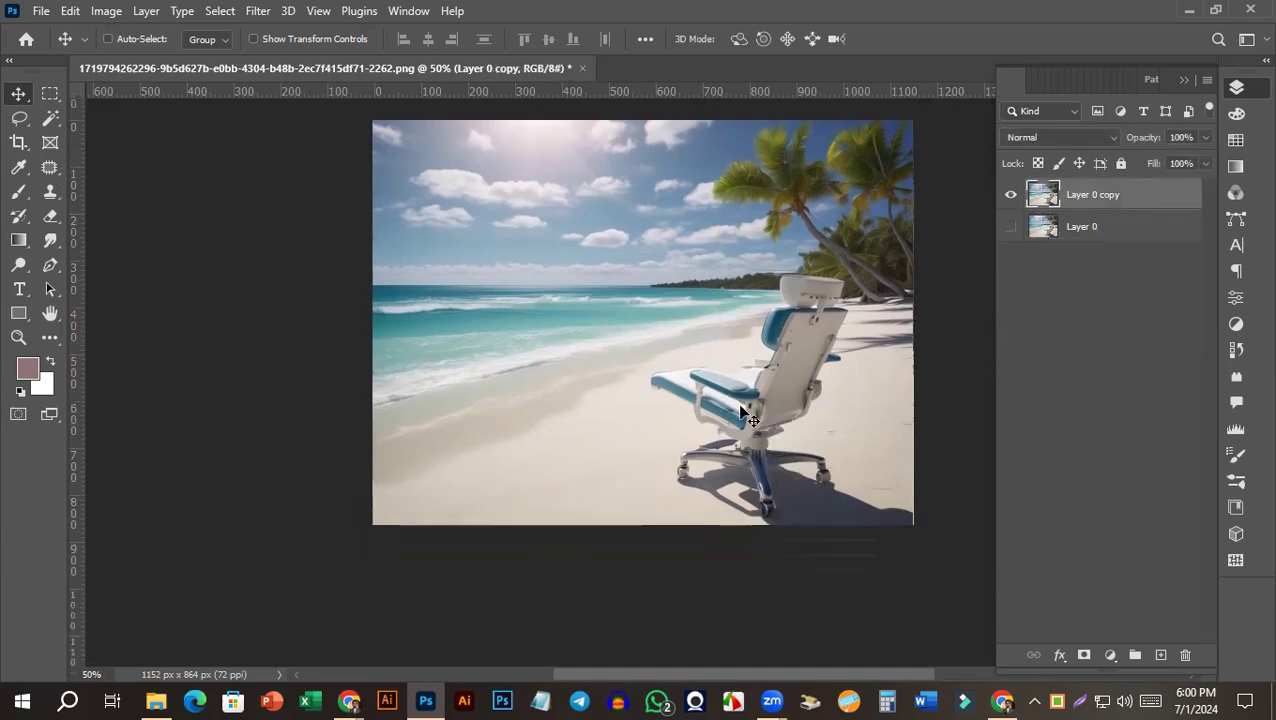
key("ctrl+minus")
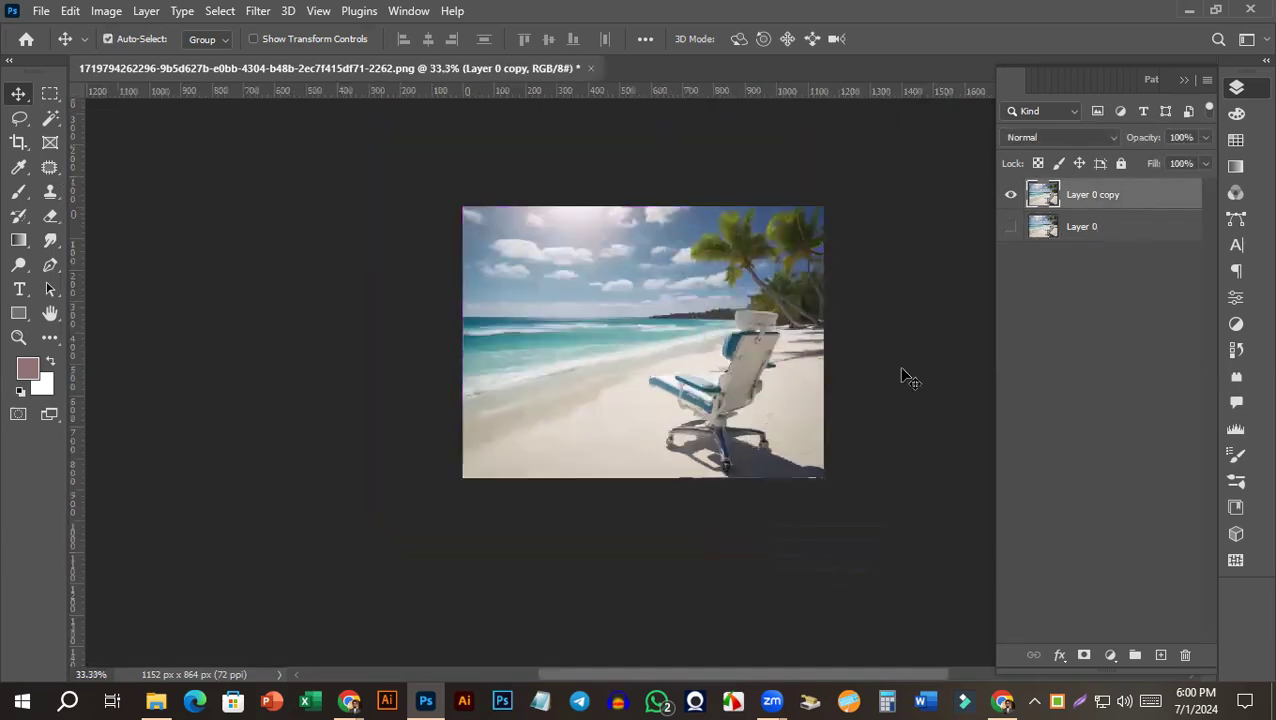
key("ctrl+plus")
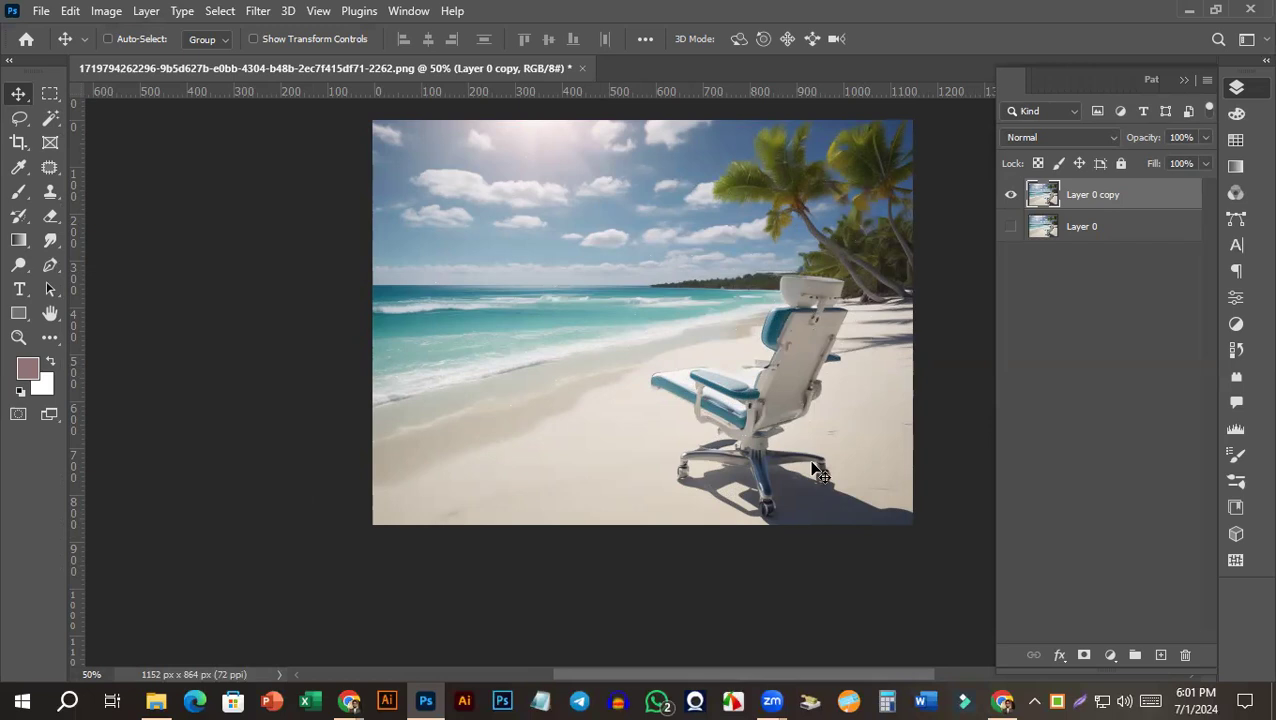
key("ctrl+plus")
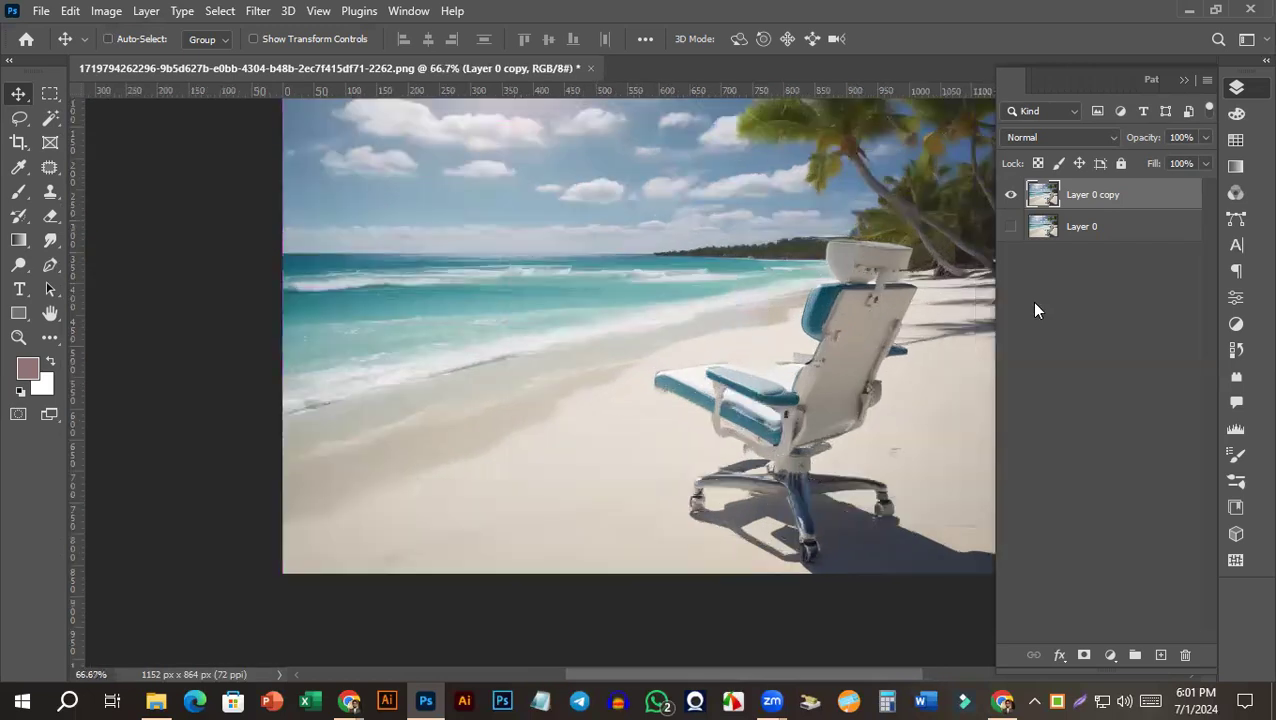
With the Move tool, shift Layer 0 copy up and to the left on the canvas.
right_click(19, 95)
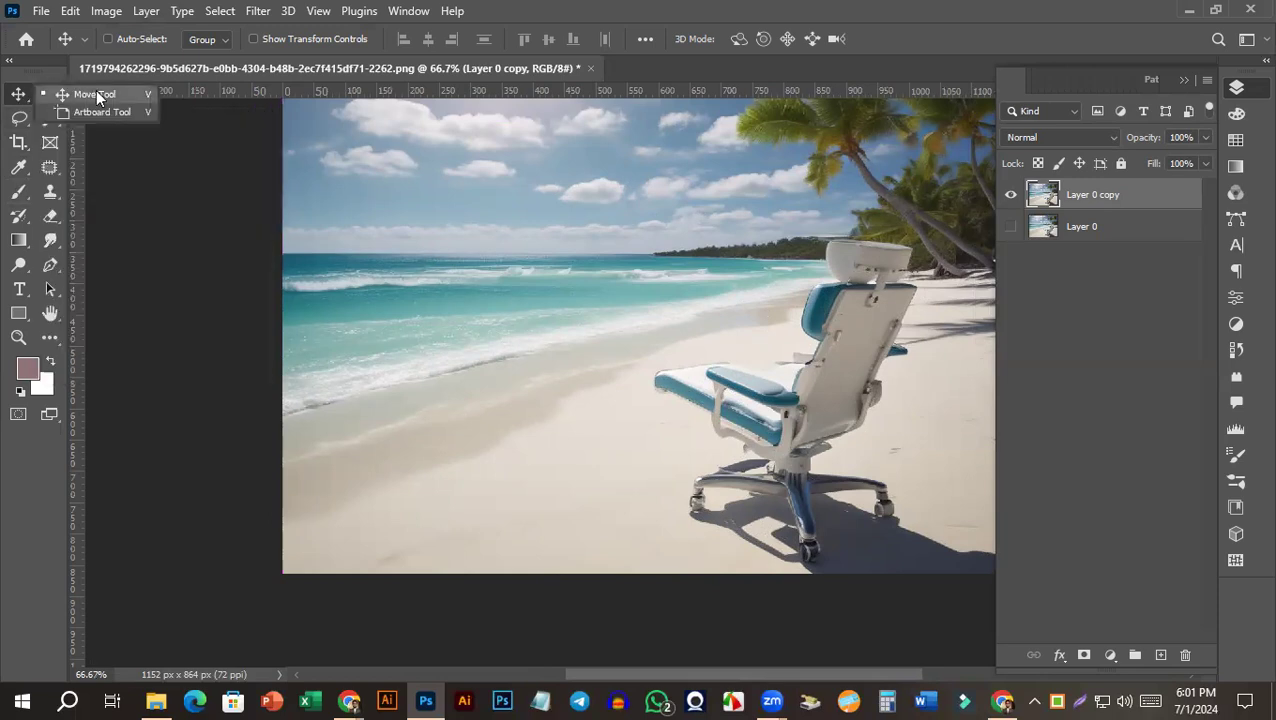
left_click(104, 96)
right_click(20, 94)
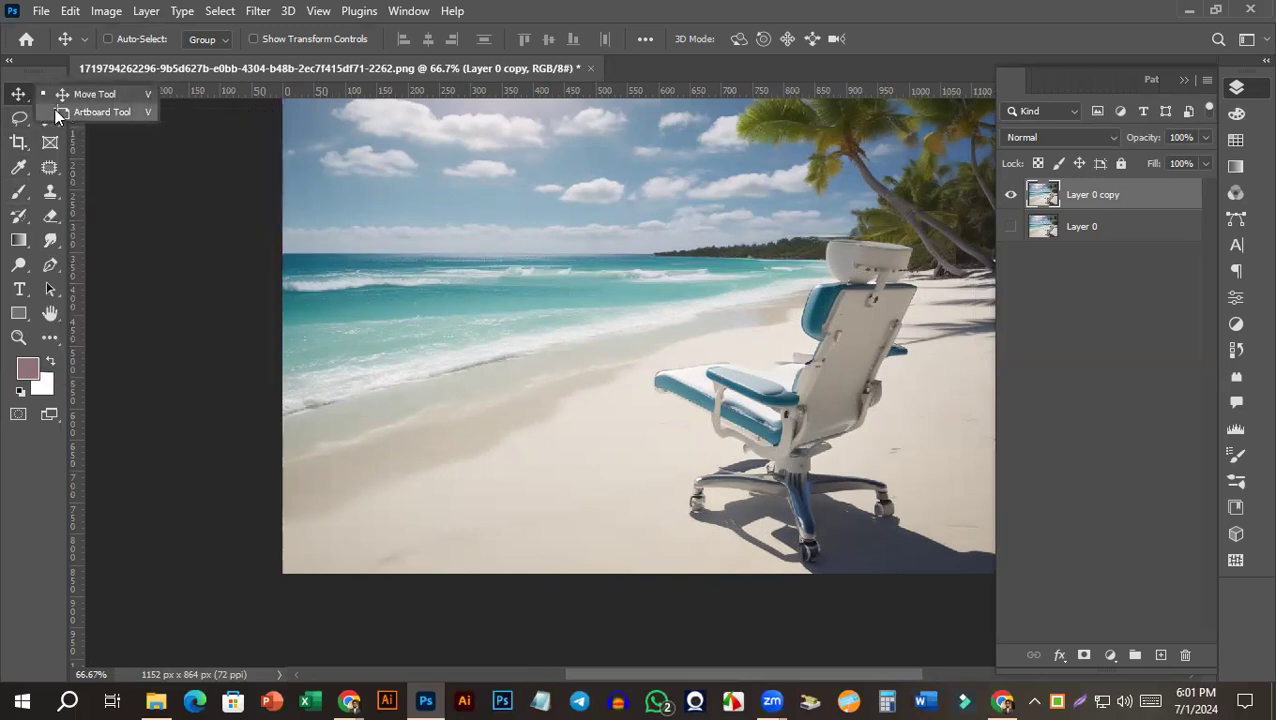
left_click(18, 94)
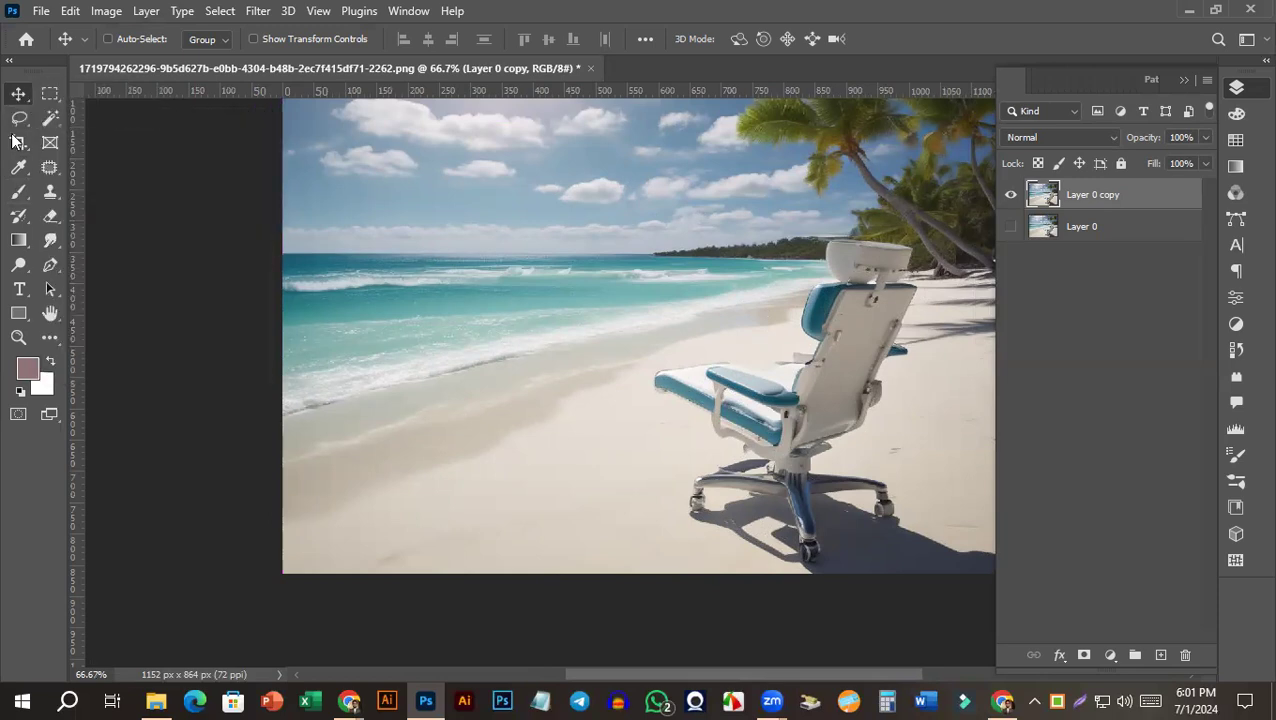
key("ctrl+minus")
key("ctrl+minus")
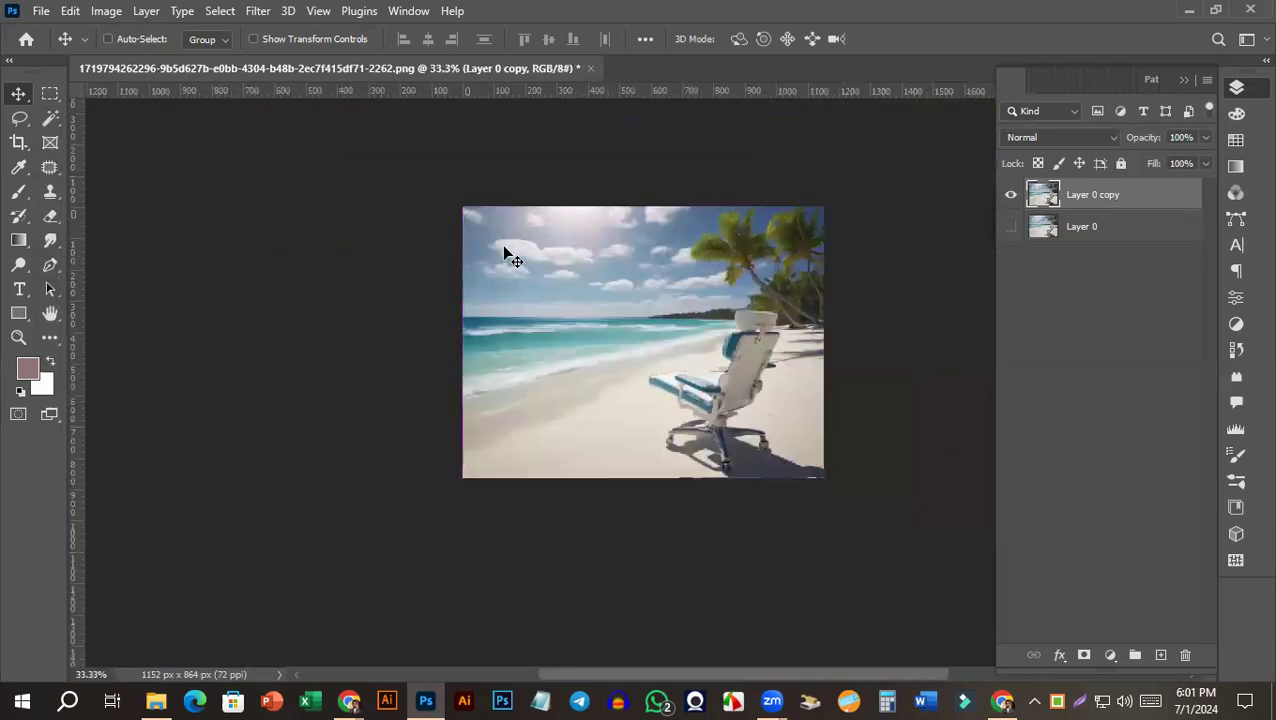
left_click_drag(636, 342, 654, 261)
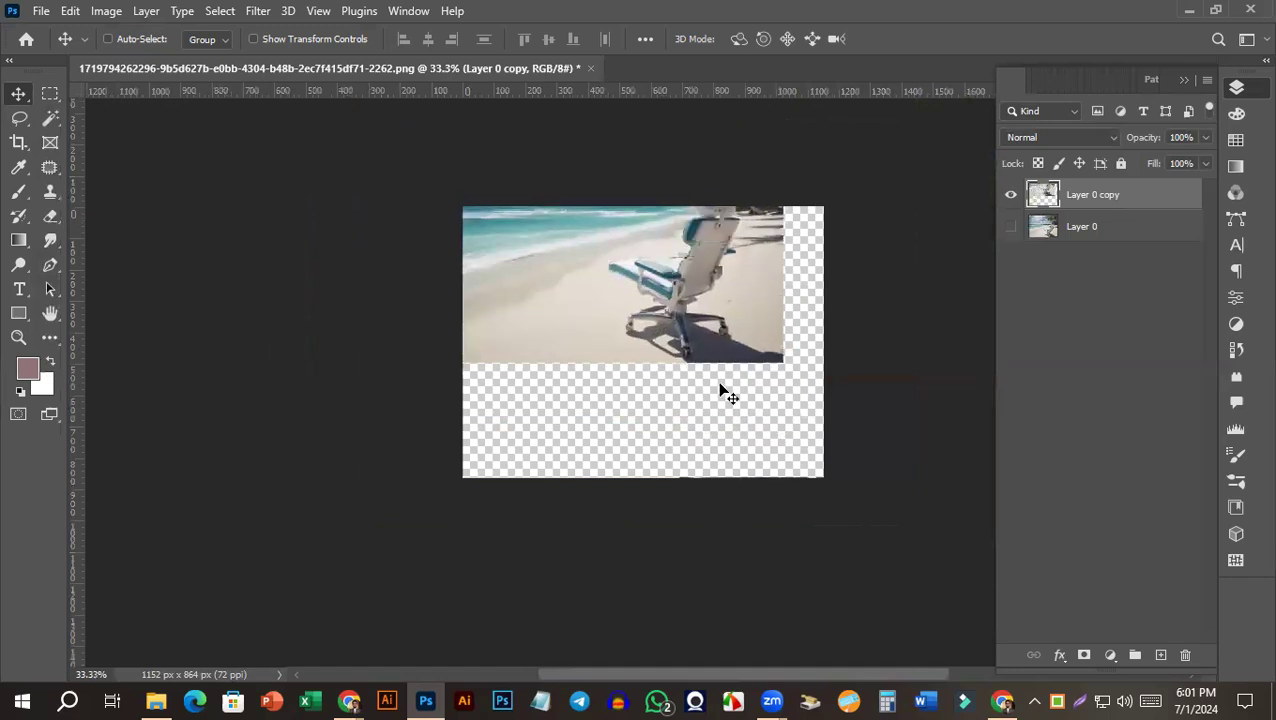
left_click_drag(660, 288, 670, 331)
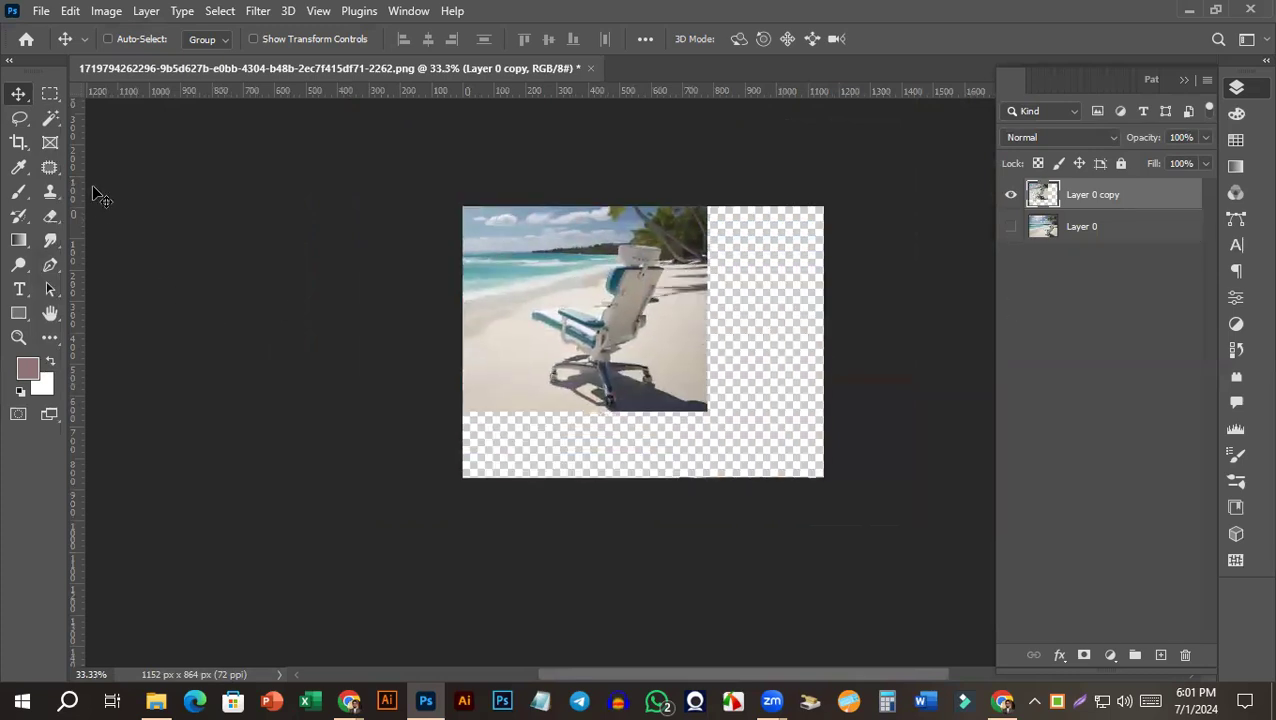
Align Layer 0 copy to the horizontal and vertical centers of the whole canvas, and deselect.
key("ctrl+a")
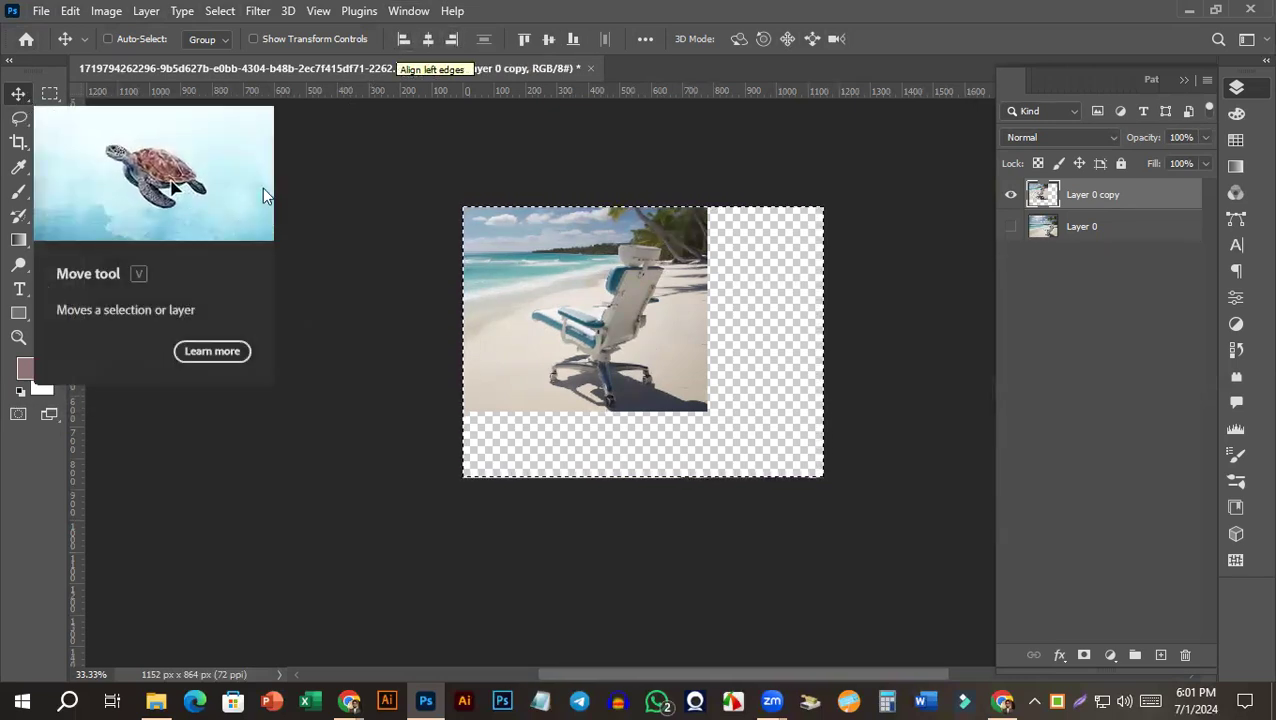
left_click(426, 39)
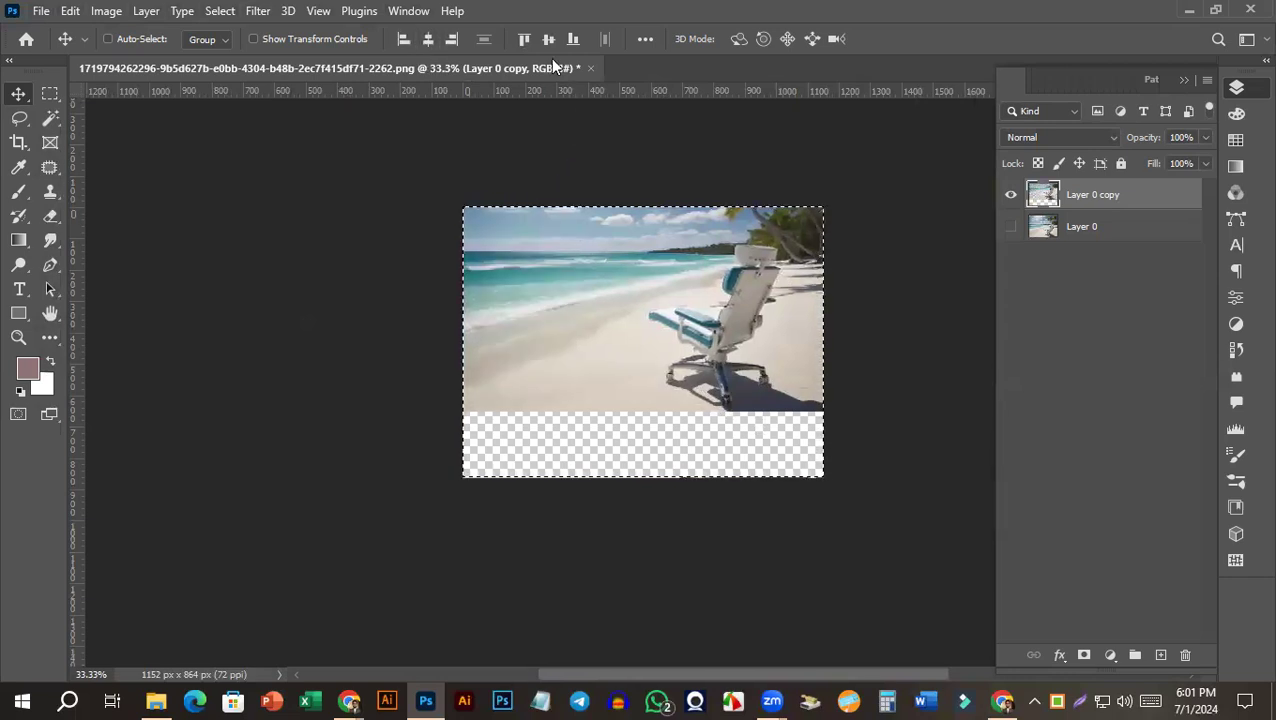
left_click(549, 41)
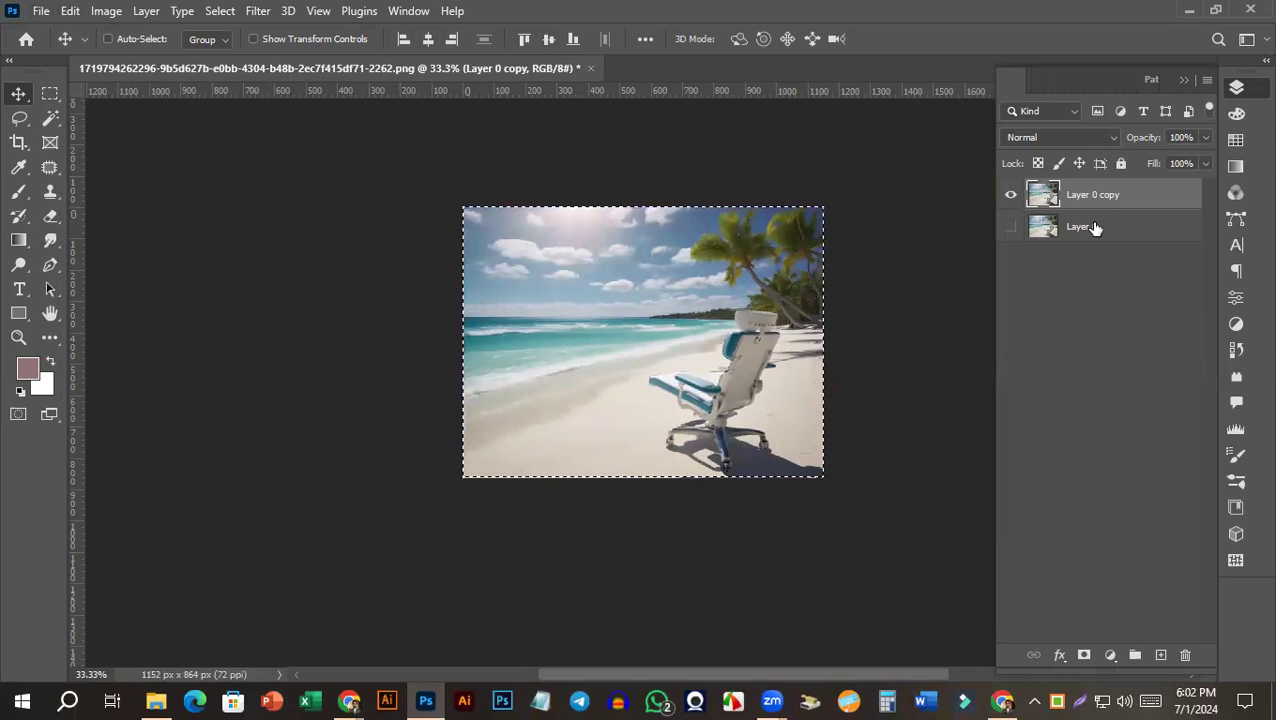
key("ctrl")
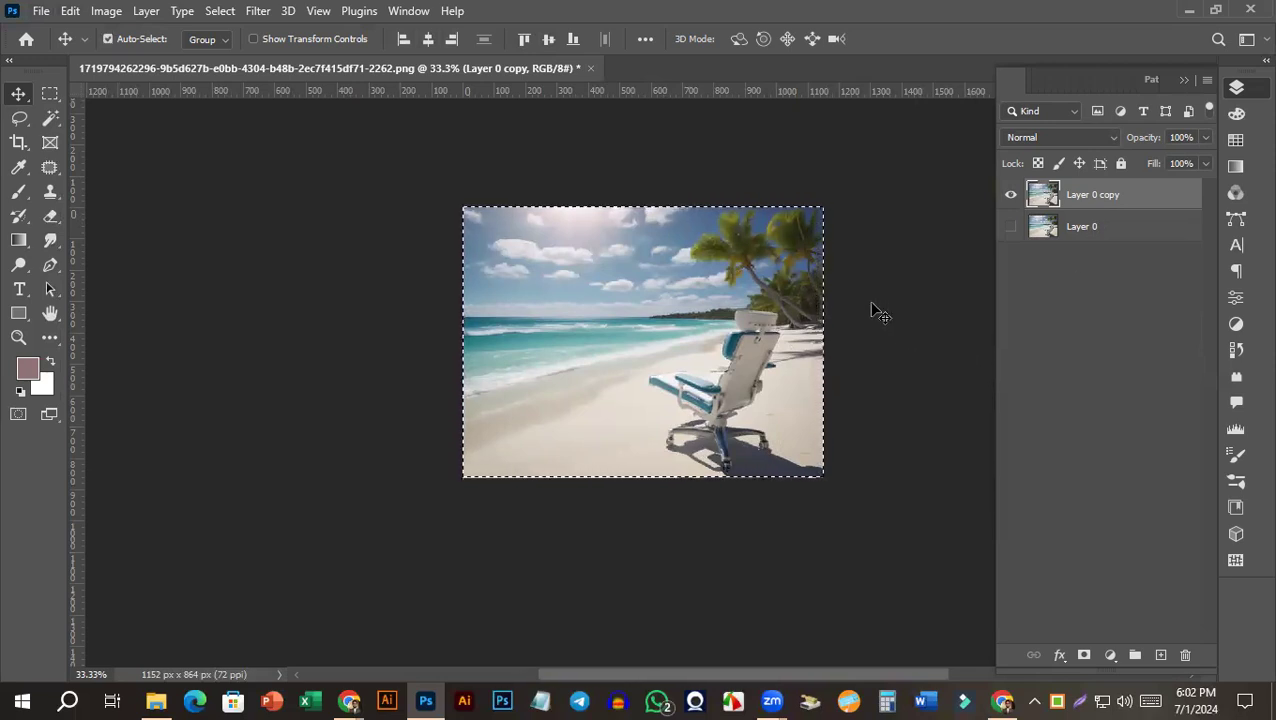
key("ctrl+d")
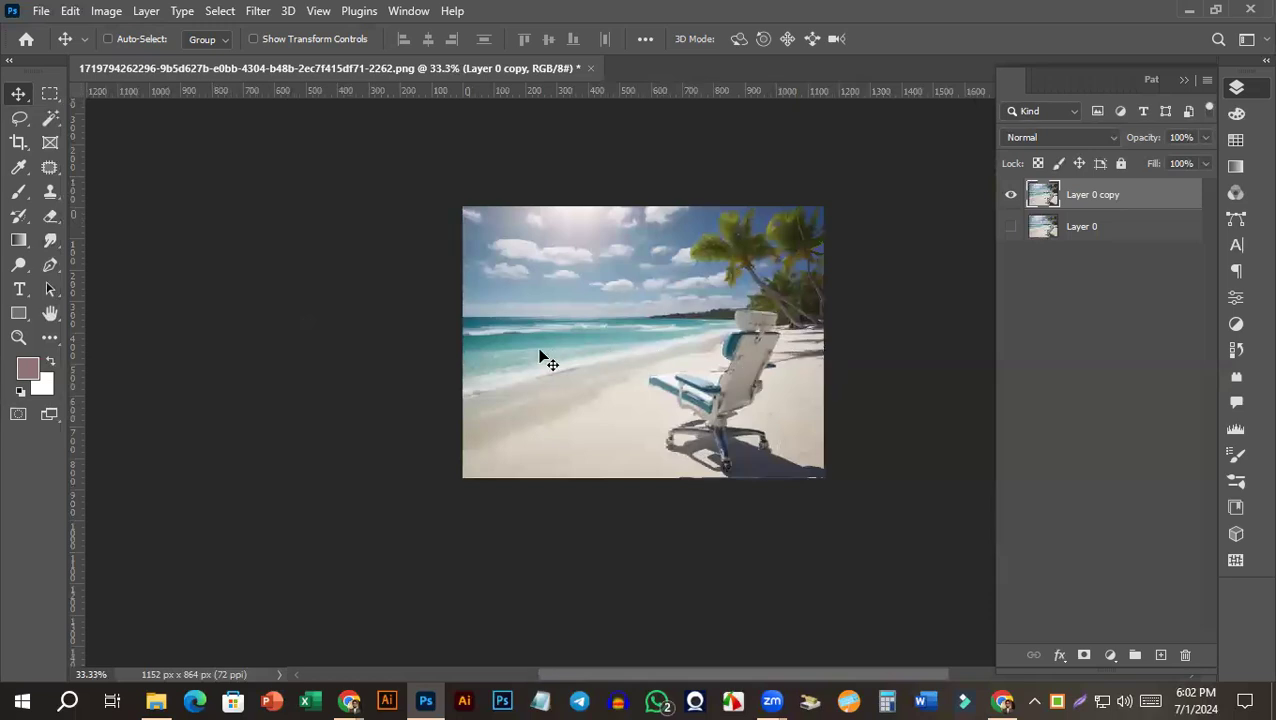
Draw a full-height rectangular marquee selection along the left edge of the beach image and clear it.
left_click(50, 93)
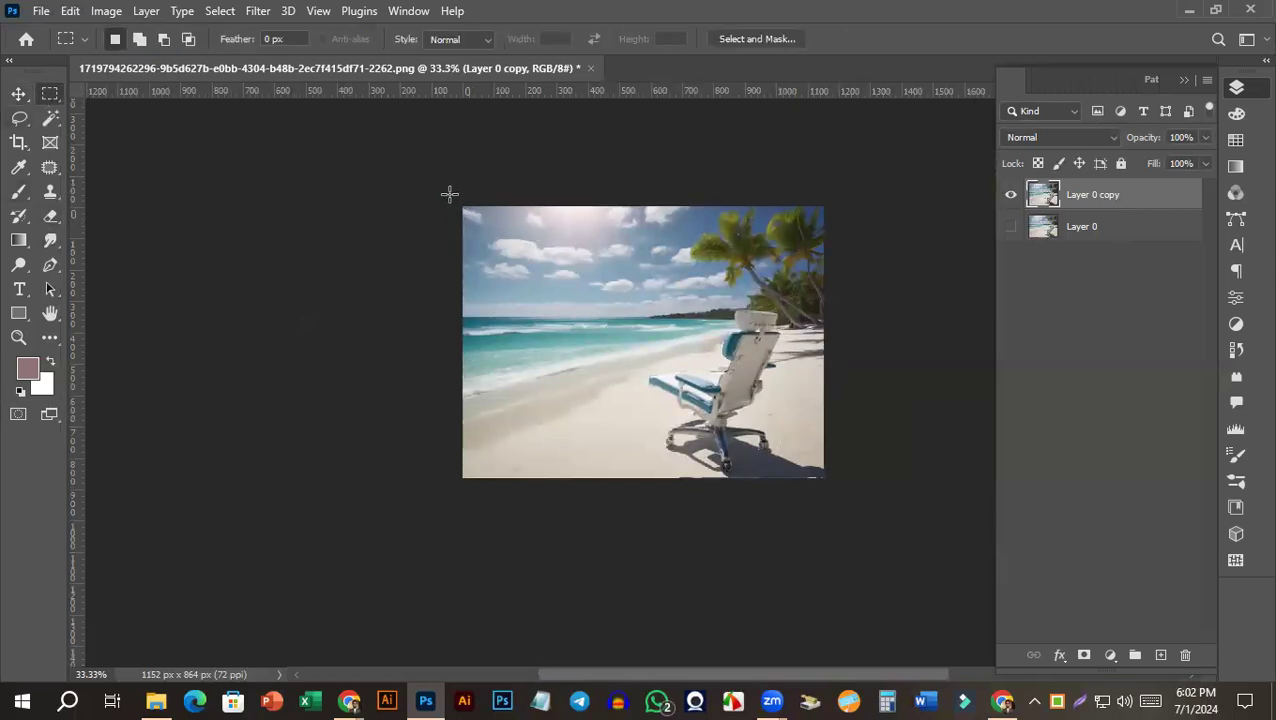
right_click(50, 93)
left_click(130, 93)
left_click_drag(451, 188, 505, 485)
left_click(604, 277)
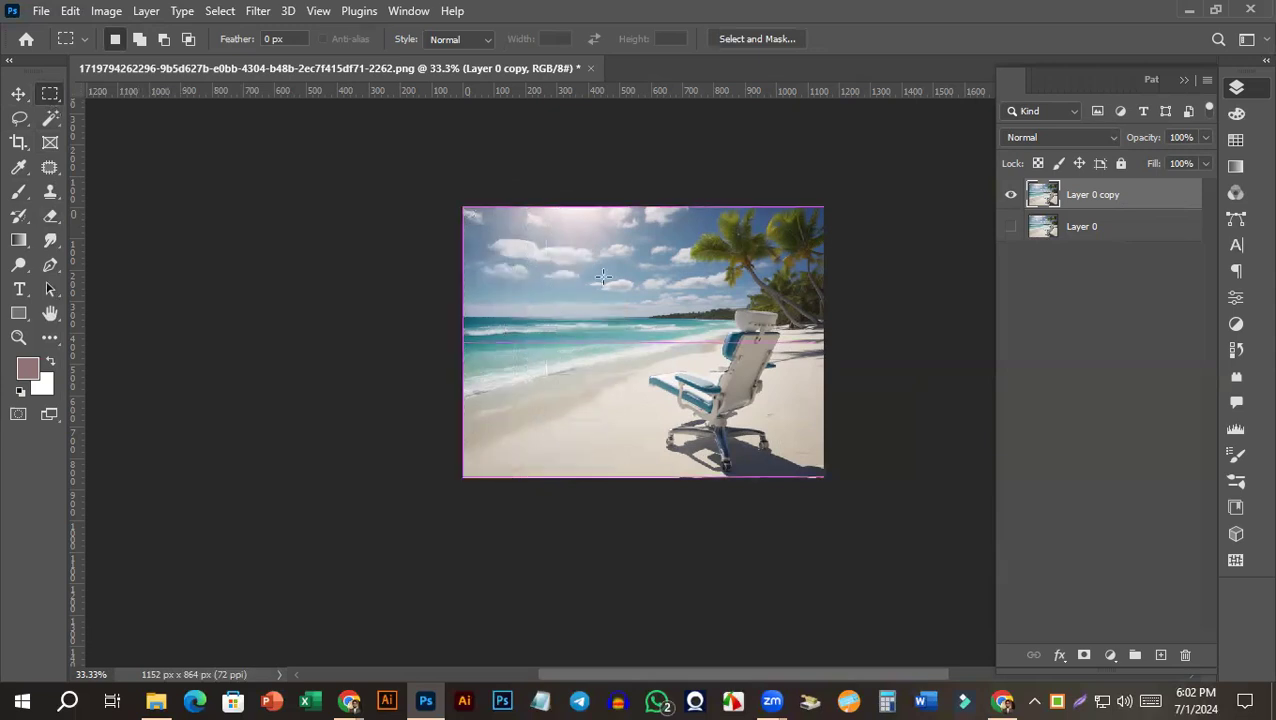
Undo the last deselection and clearing, clear the selected strip along the beach image's left edge again, and deselect.
key("ctrl+z")
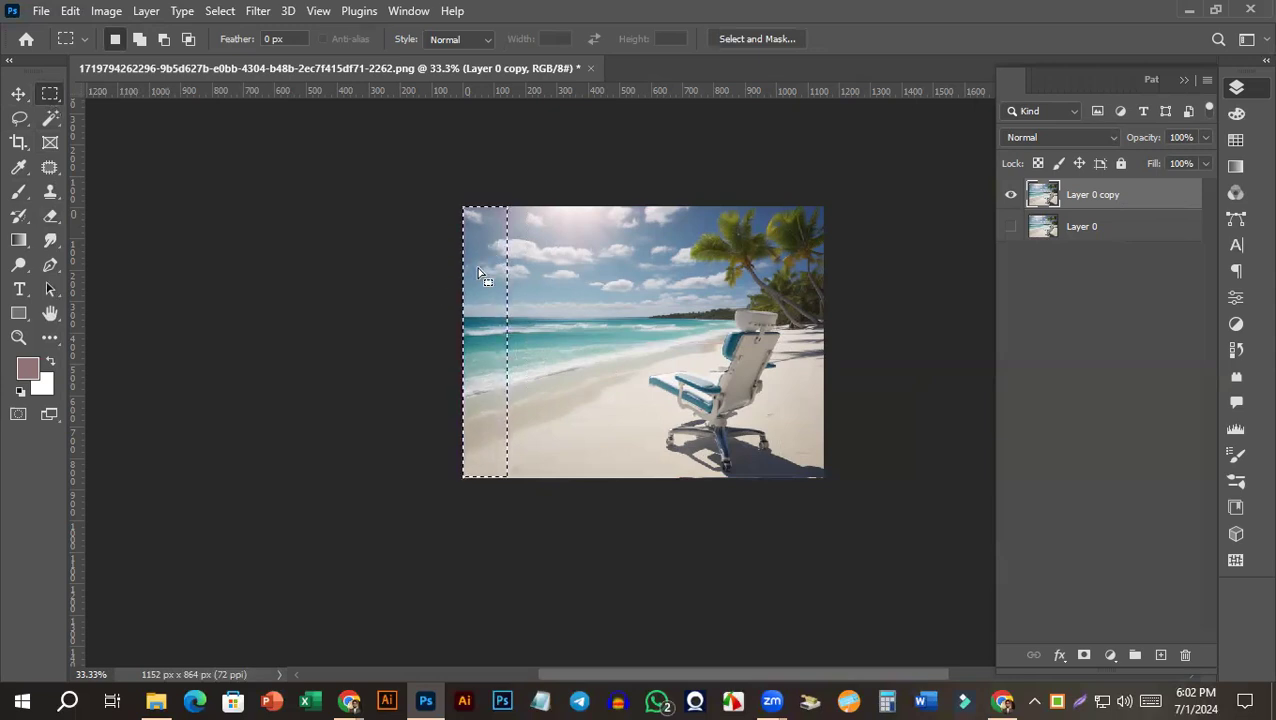
key("Delete")
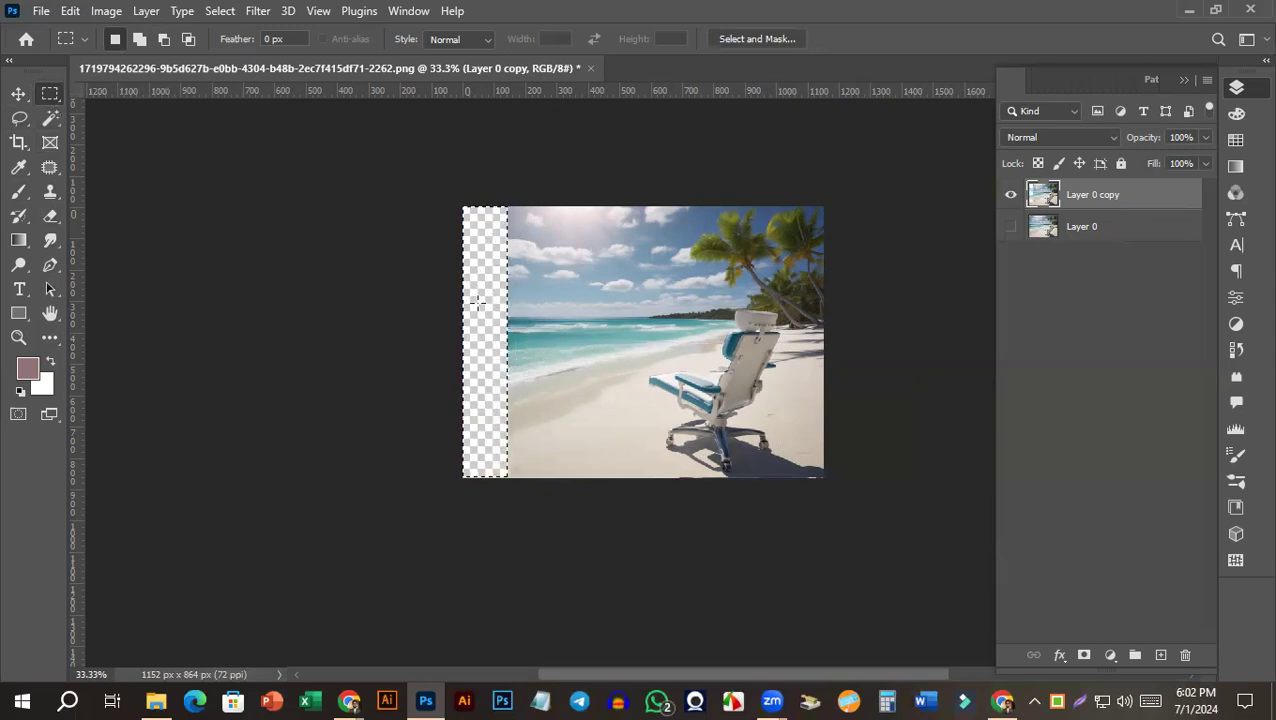
key("ctrl+d")
key("ctrl+plus")
key("ctrl+minus")
Shift Layer 0 copy left over part of the empty strip, and return it to the canvas's right edge.
key("v")
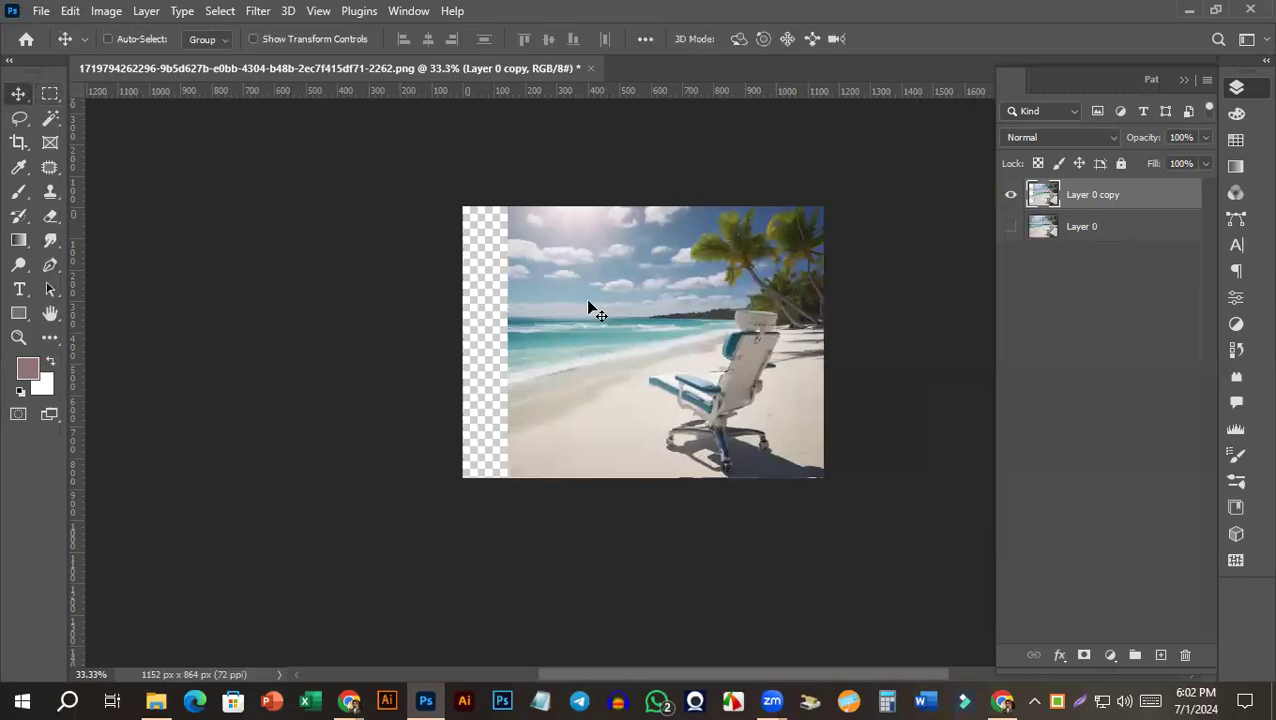
left_click_drag(593, 320, 617, 320)
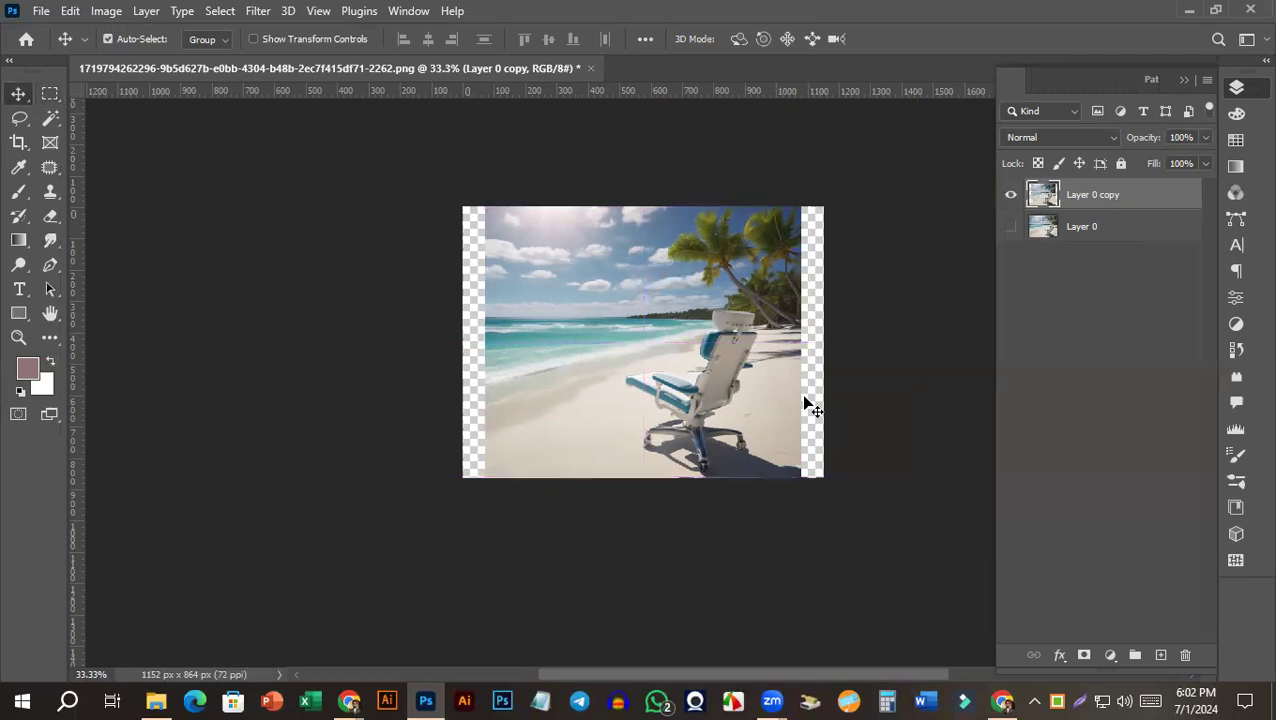
left_click_drag(784, 400, 806, 425)
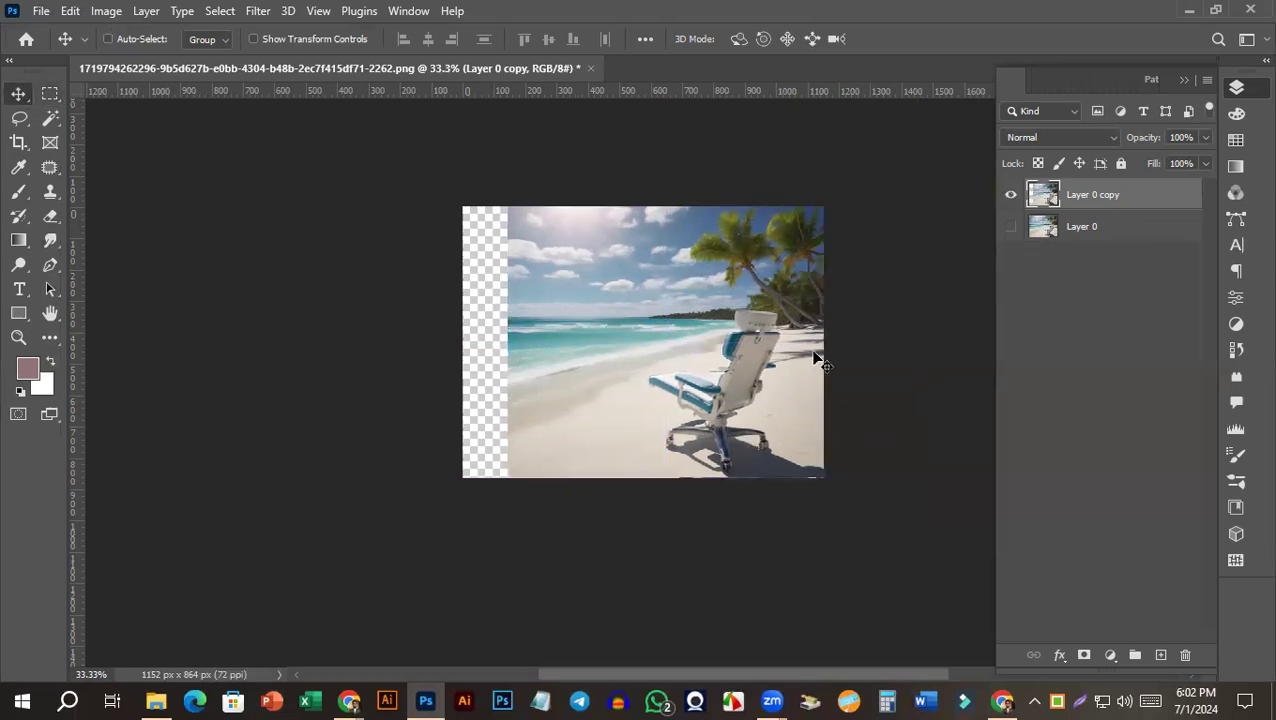
key("ctrl")
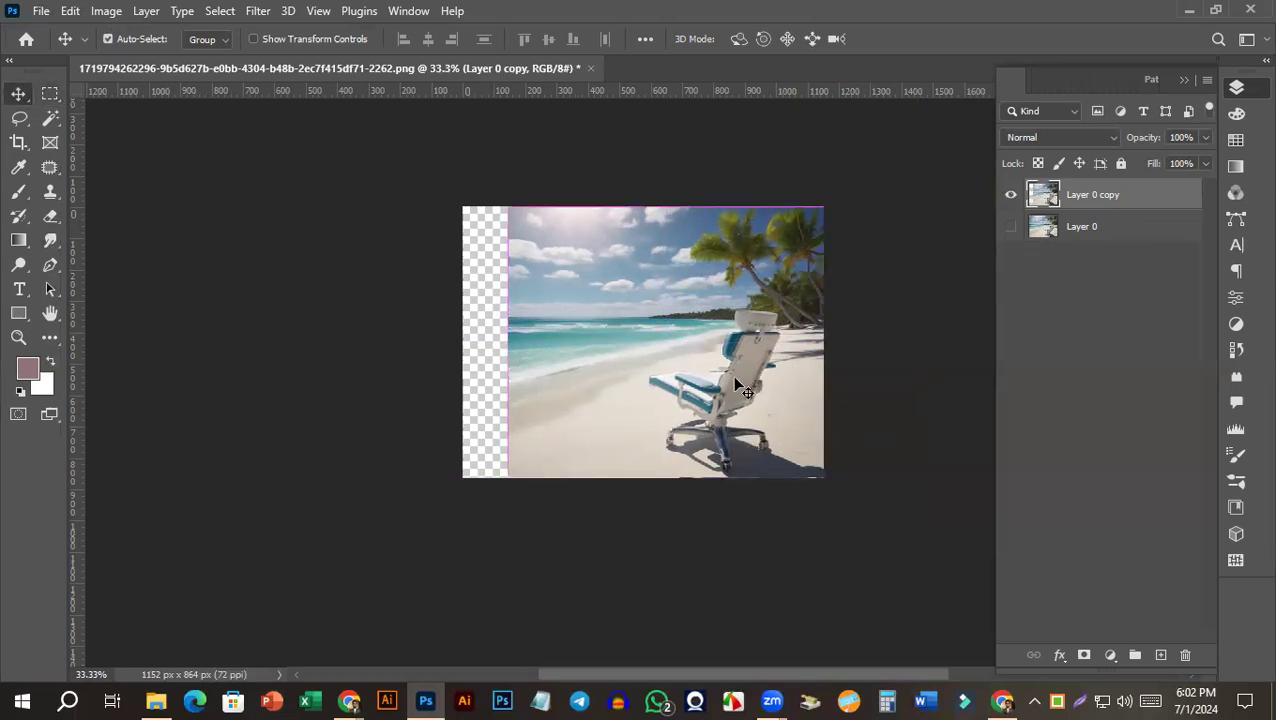
Try to cover the empty strip by scaling Layer 0 copy to 114.29% and shifting it down, and undo the transform.
key("ctrl+t")
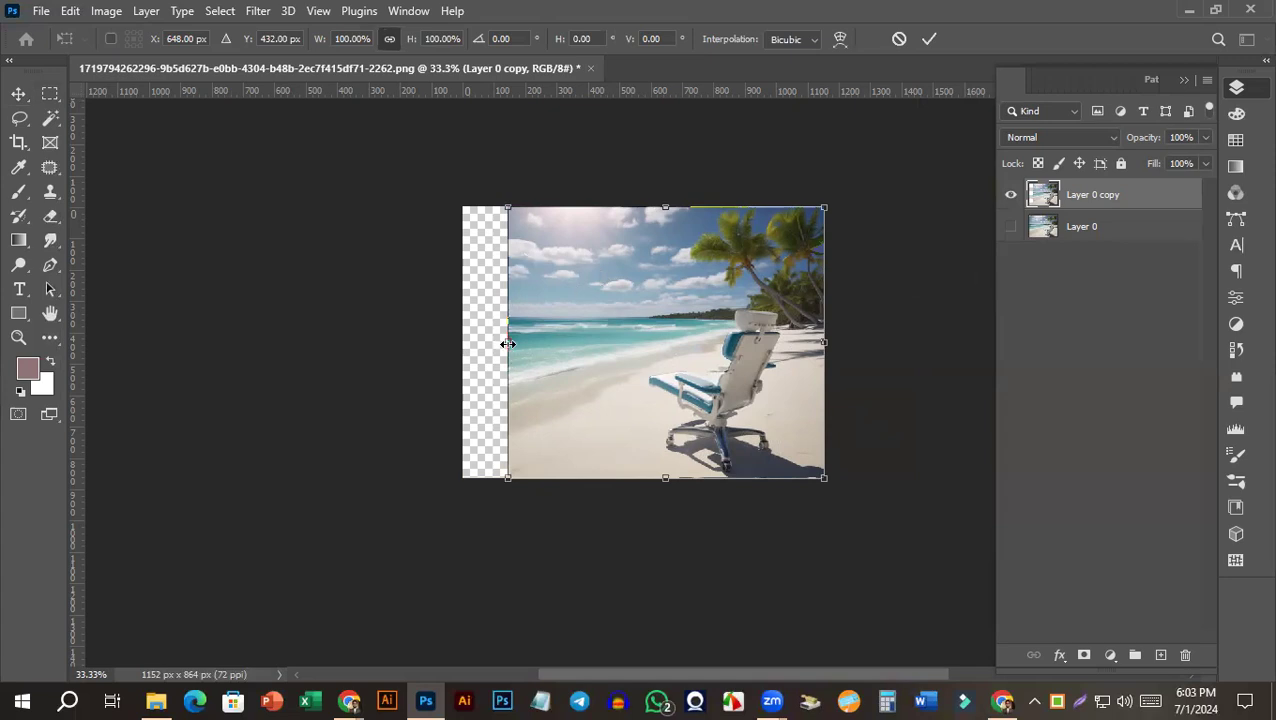
left_click_drag(508, 343, 462, 342)
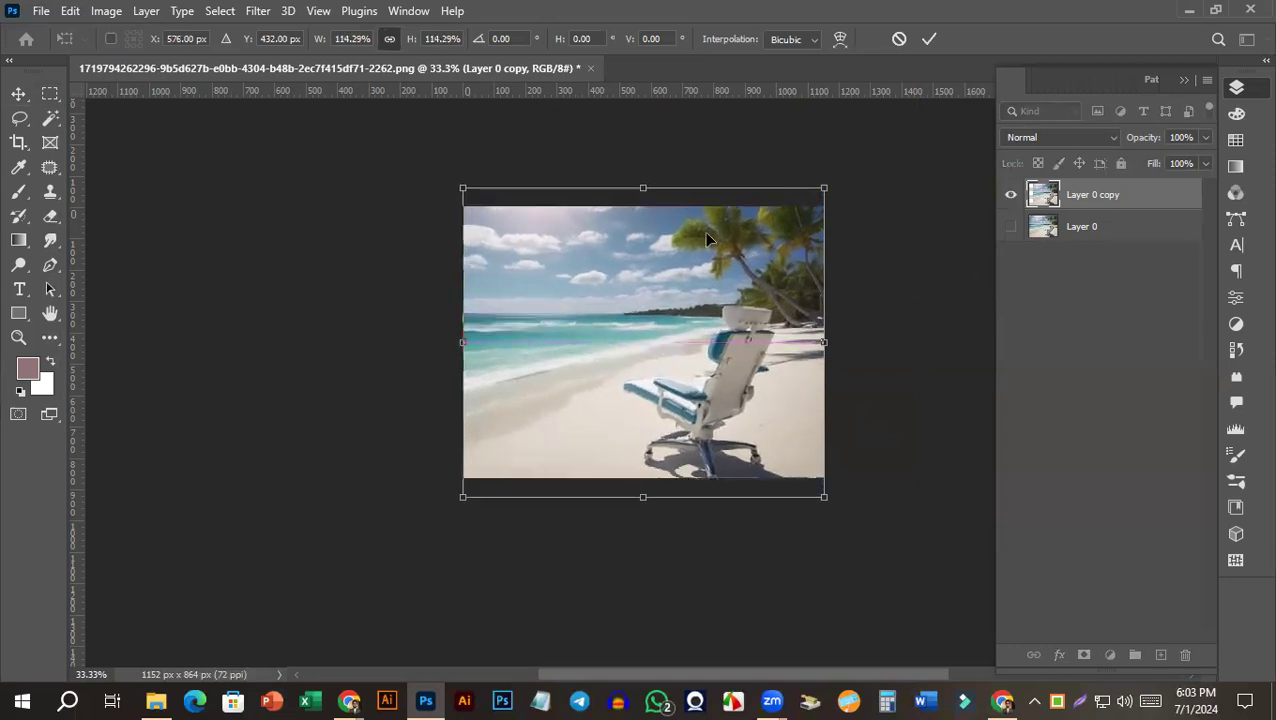
left_click_drag(715, 302, 712, 322)
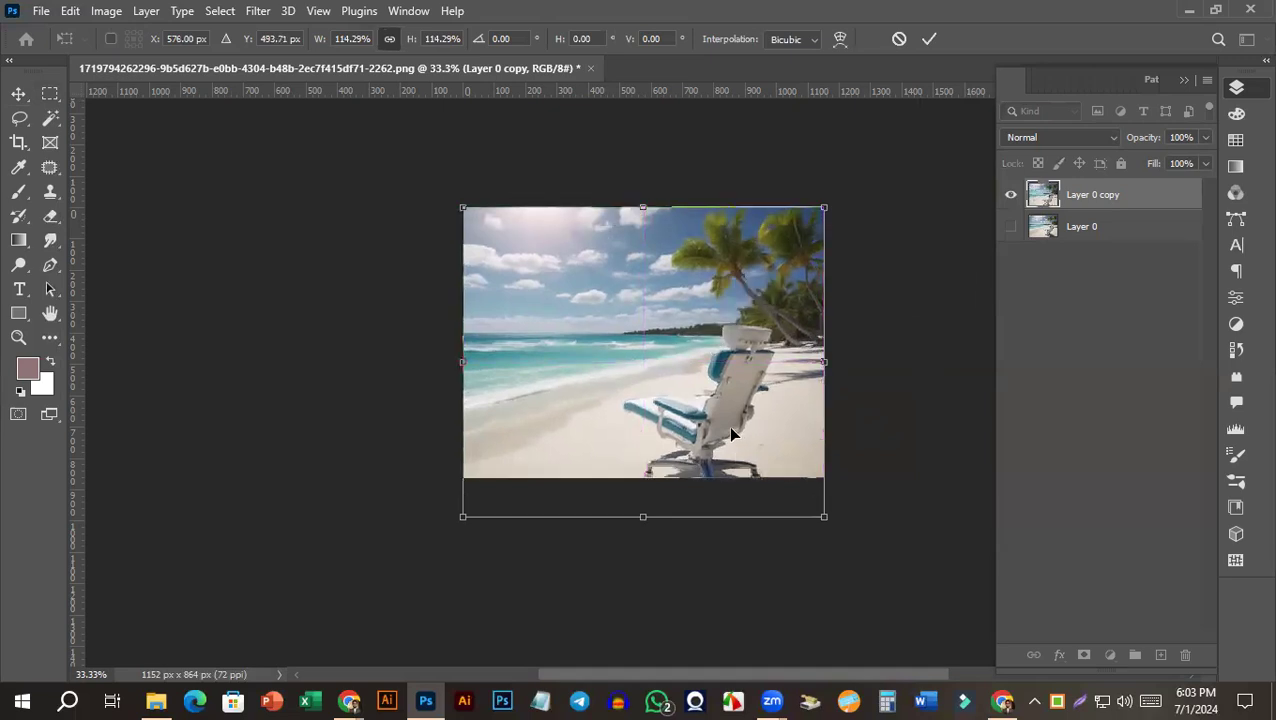
mouse_move(725, 429)
left_mouse_down()
mouse_move(741, 428)
mouse_move(725, 430)
left_mouse_up()
key("ctrl+z")
key("ctrl+z")
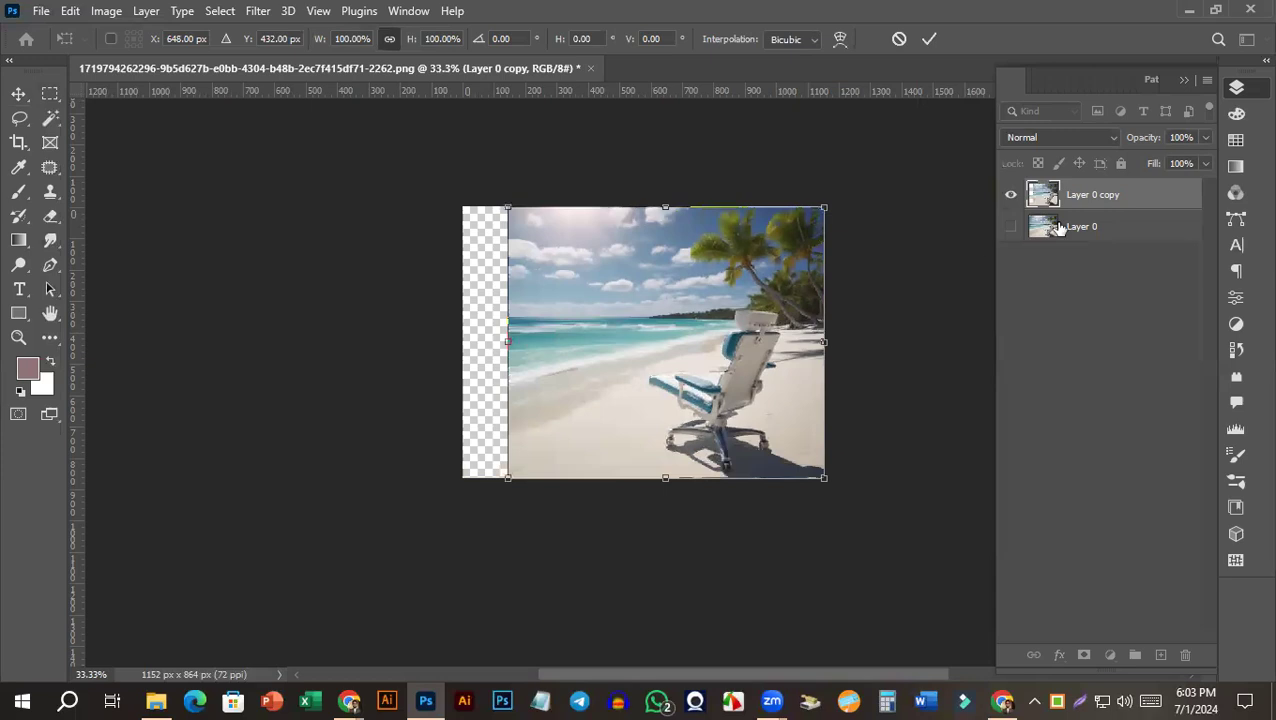
key("Return")
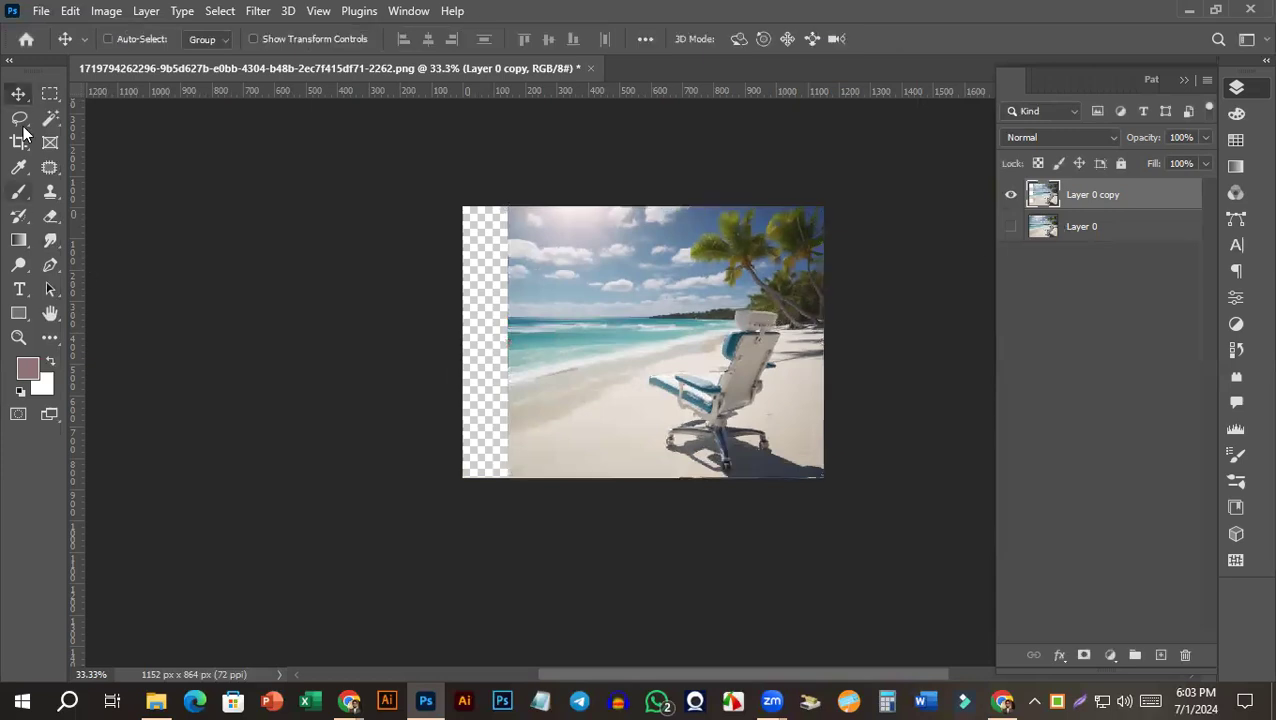
Select the empty left strip with the Rectangular Marquee tool, fill it using Content-Aware with Color Adaptation at 100% opacity, and deselect.
left_click(48, 95)
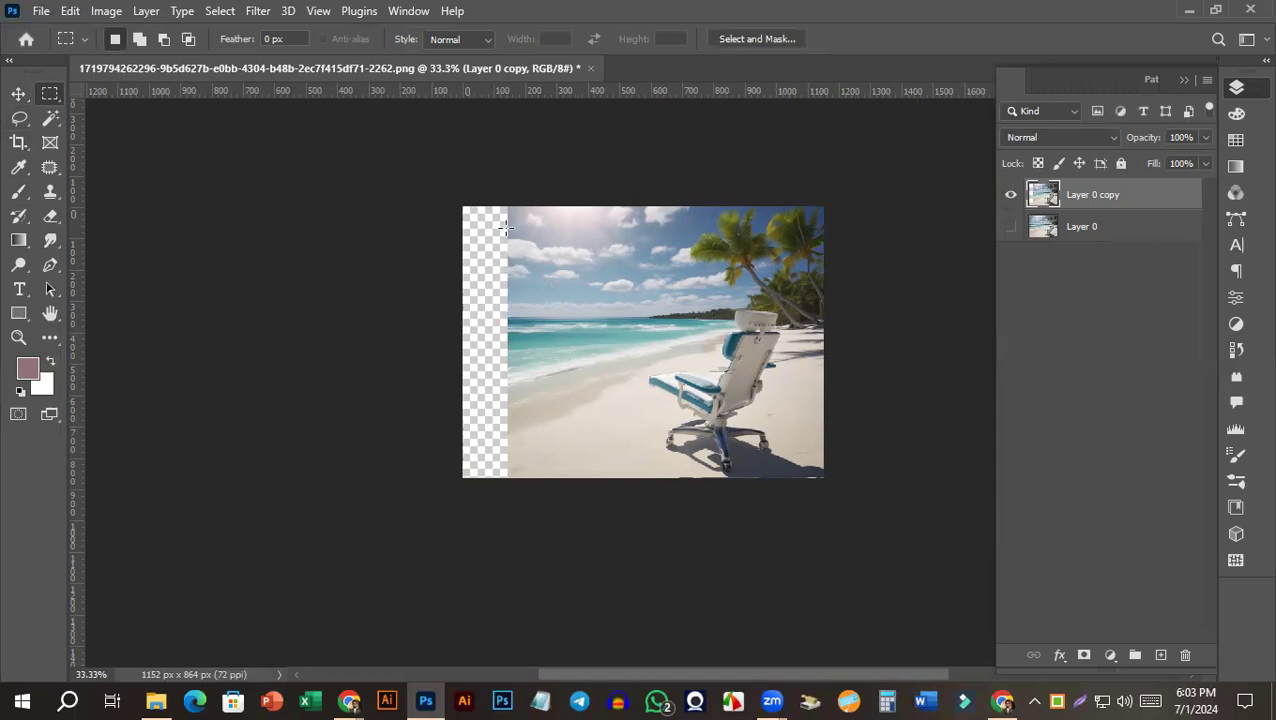
left_click_drag(463, 207, 511, 479)
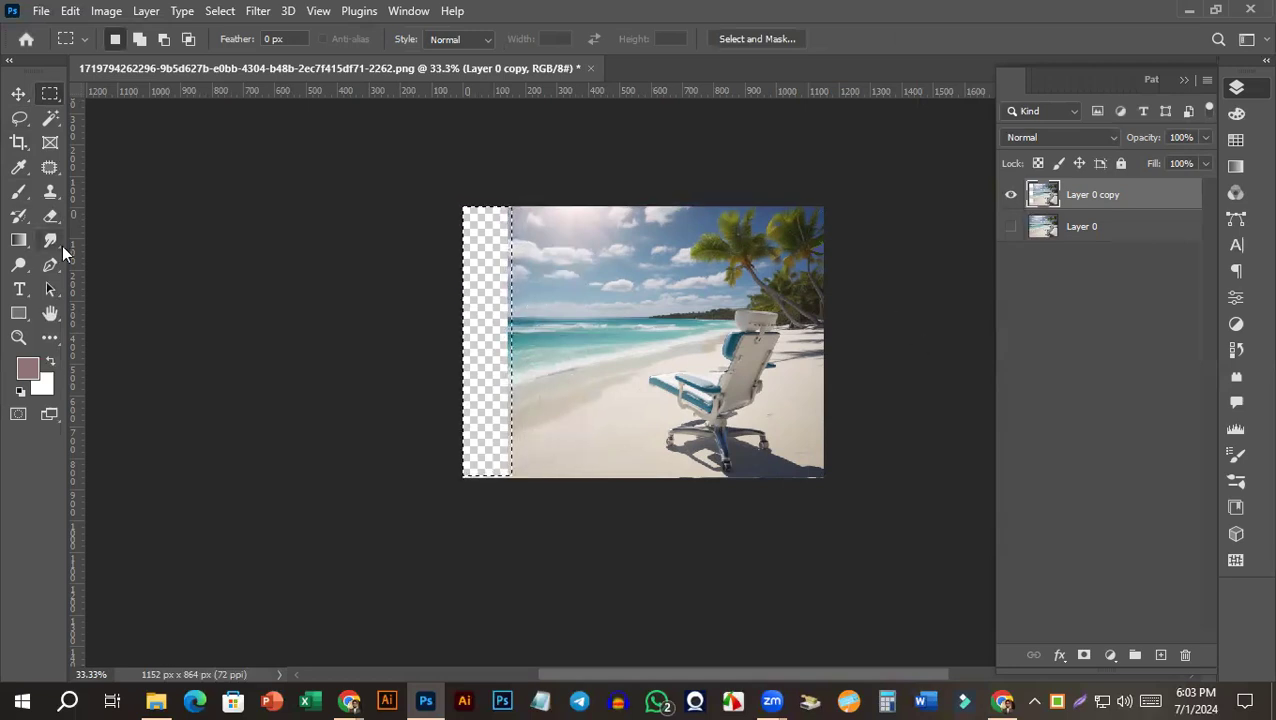
left_click(69, 14)
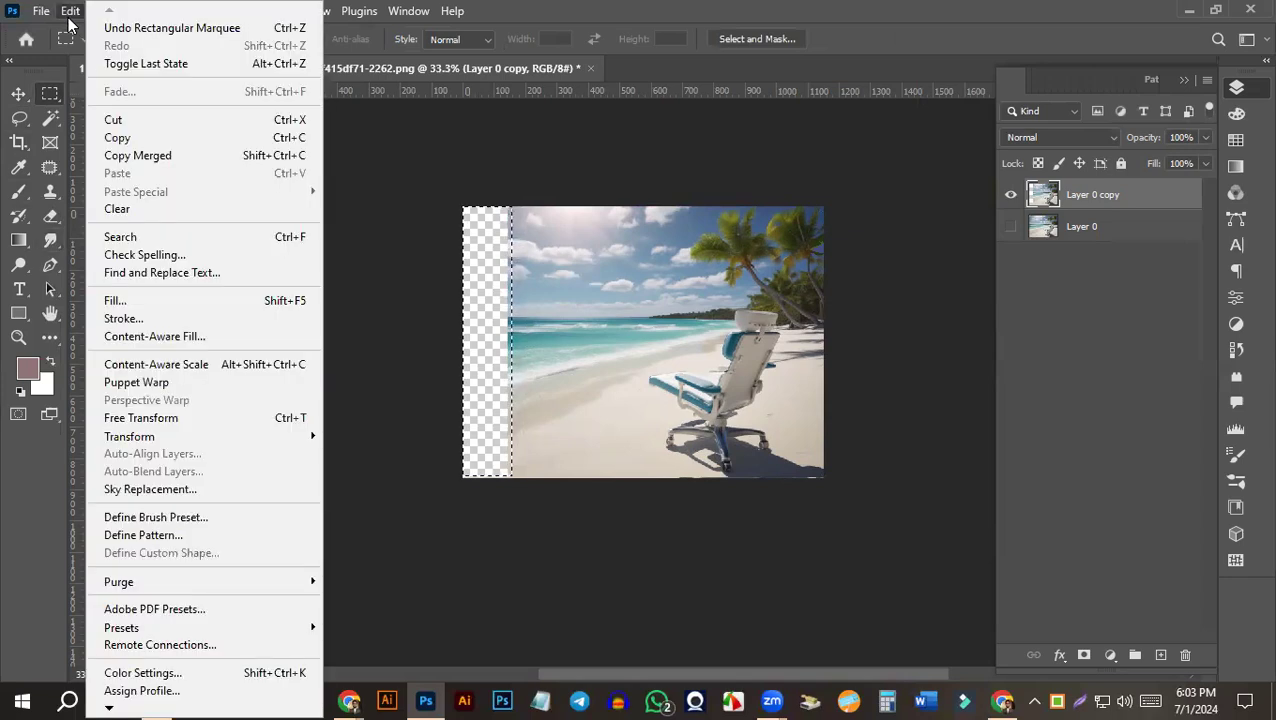
left_click(130, 303)
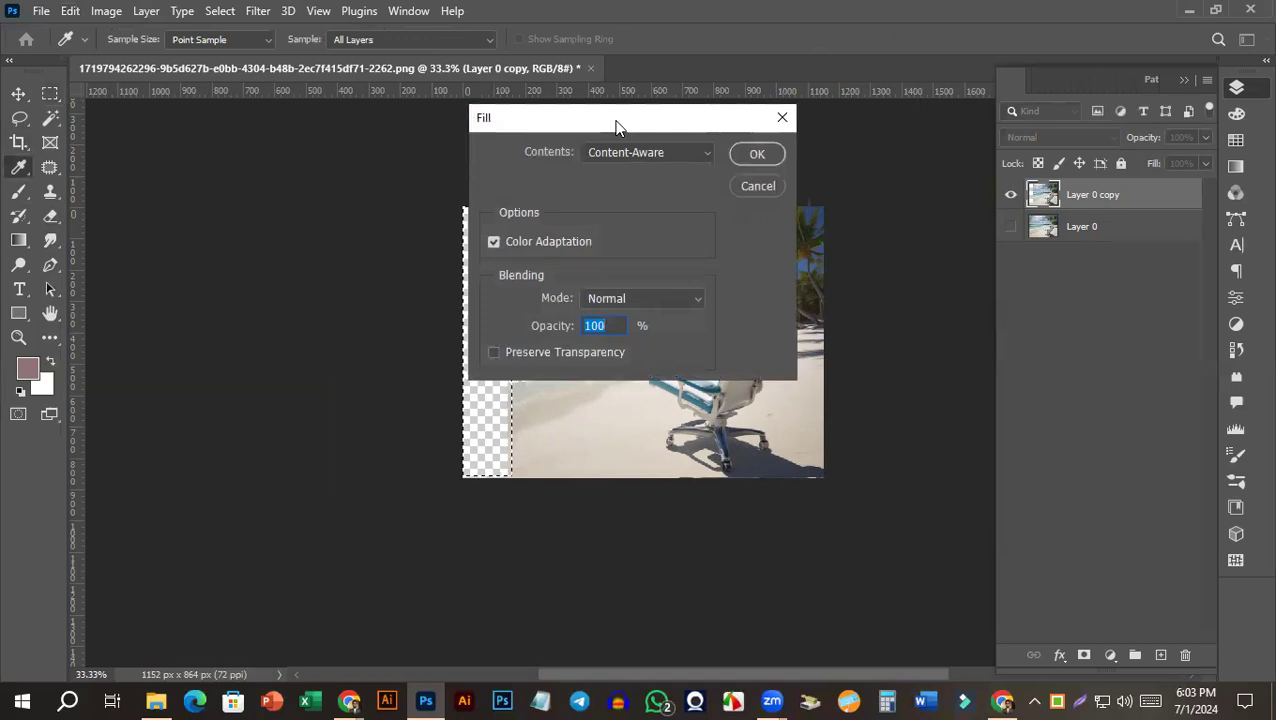
left_click_drag(616, 127, 822, 146)
left_click(905, 172)
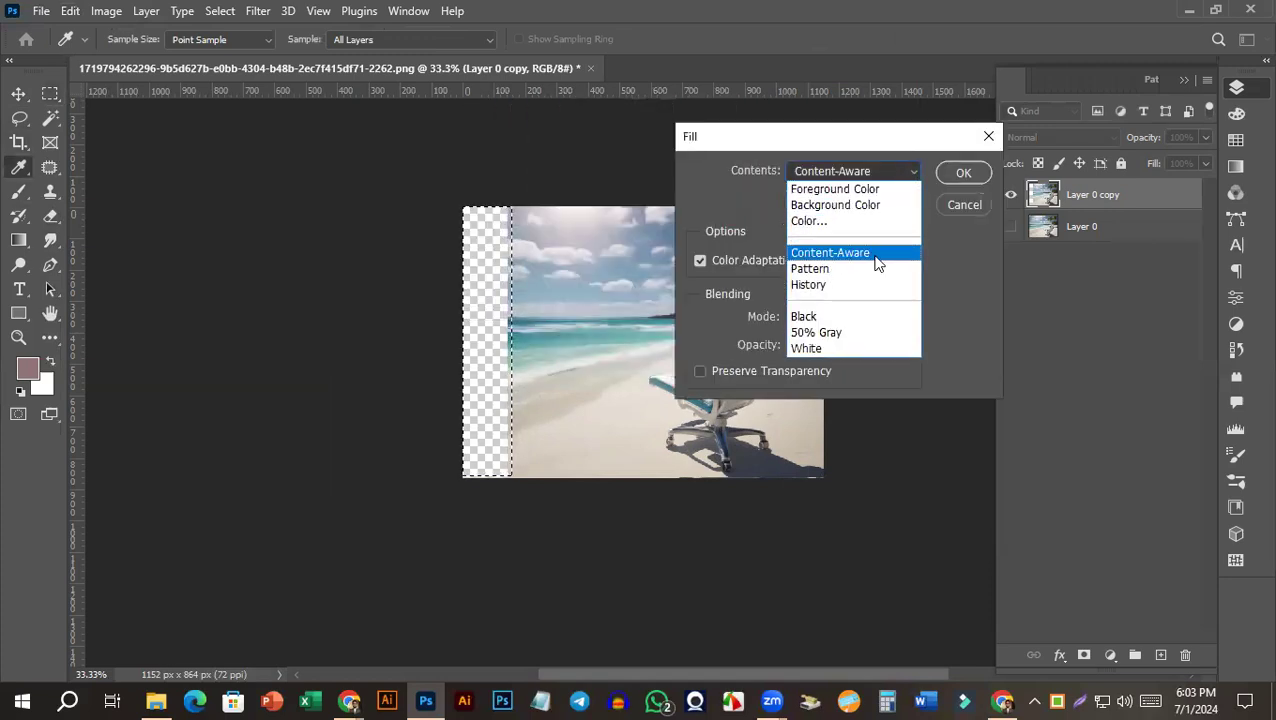
left_click(860, 258)
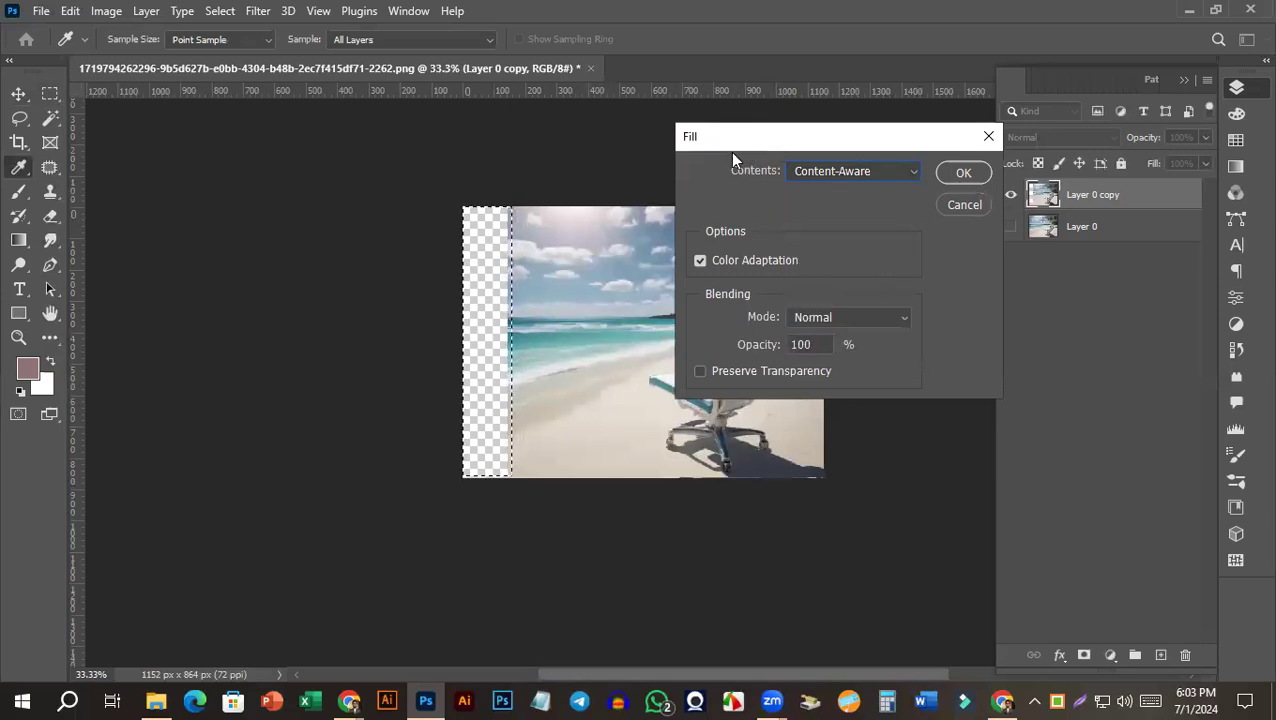
left_click_drag(730, 150, 658, 150)
left_click(889, 175)
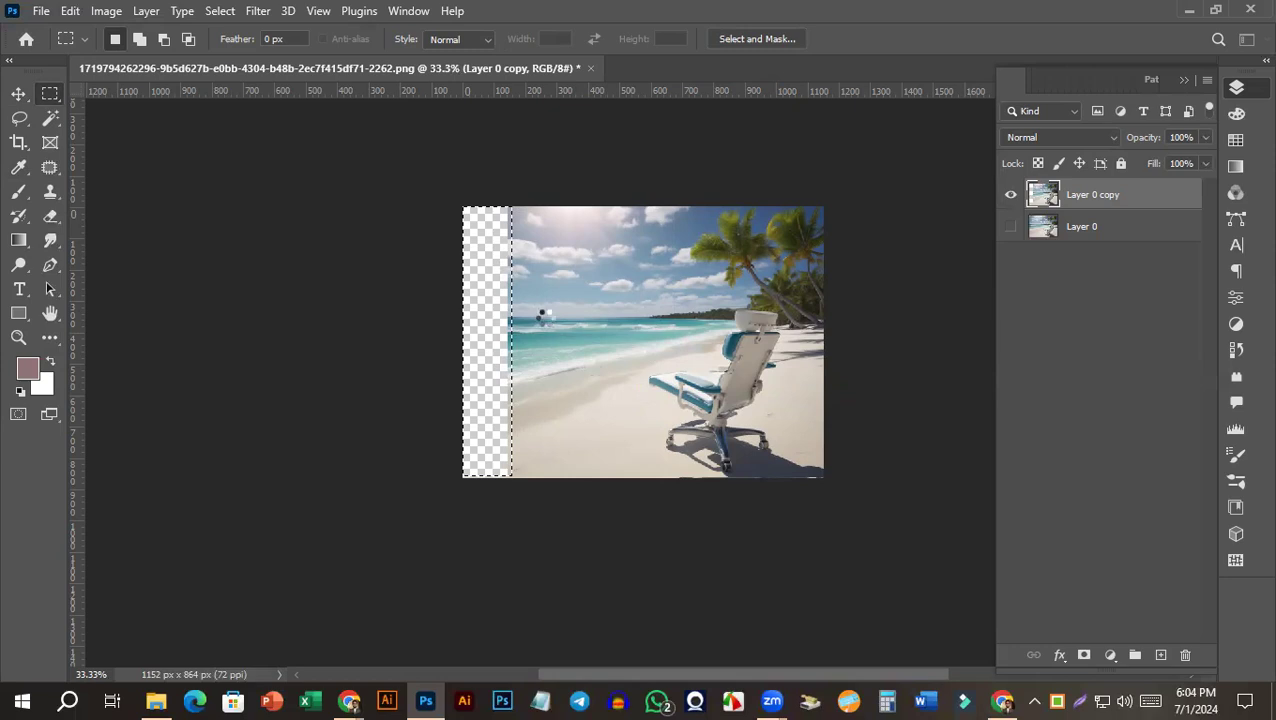
key("ctrl+d")
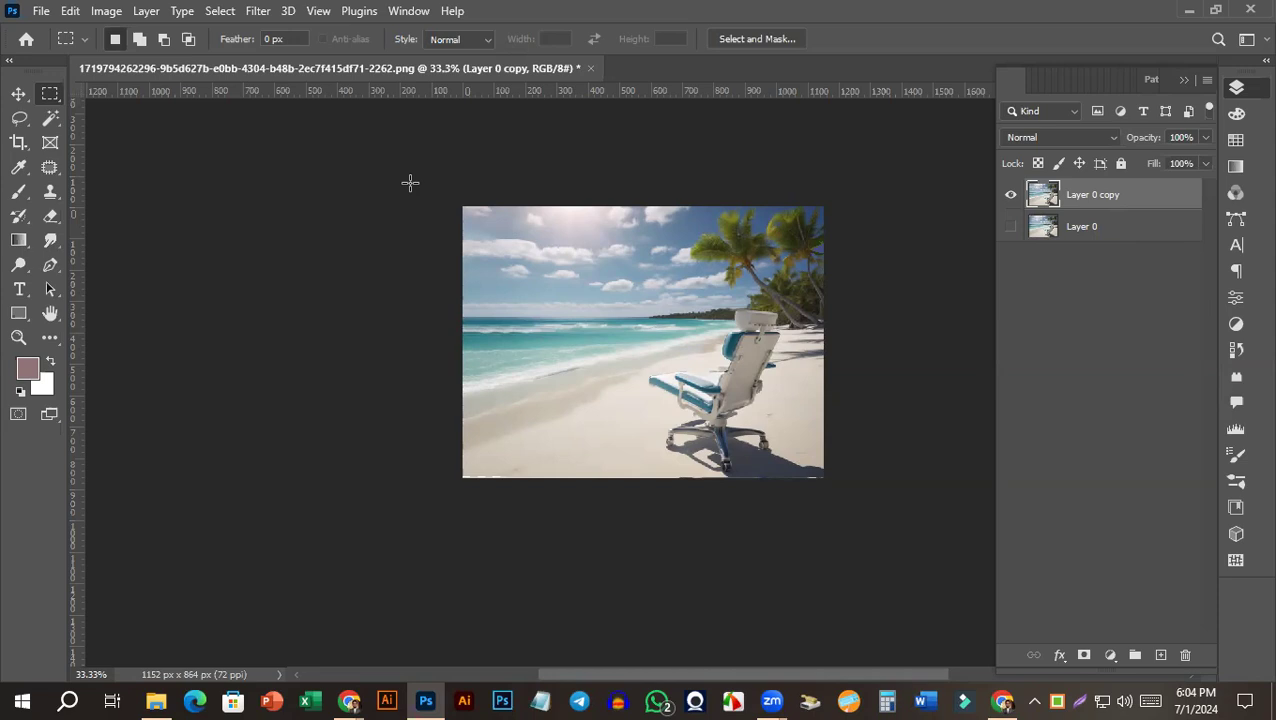
Switch to Task Manager and end the Adobe Photoshop 2023 task.
key("ctrl+shift+Escape")
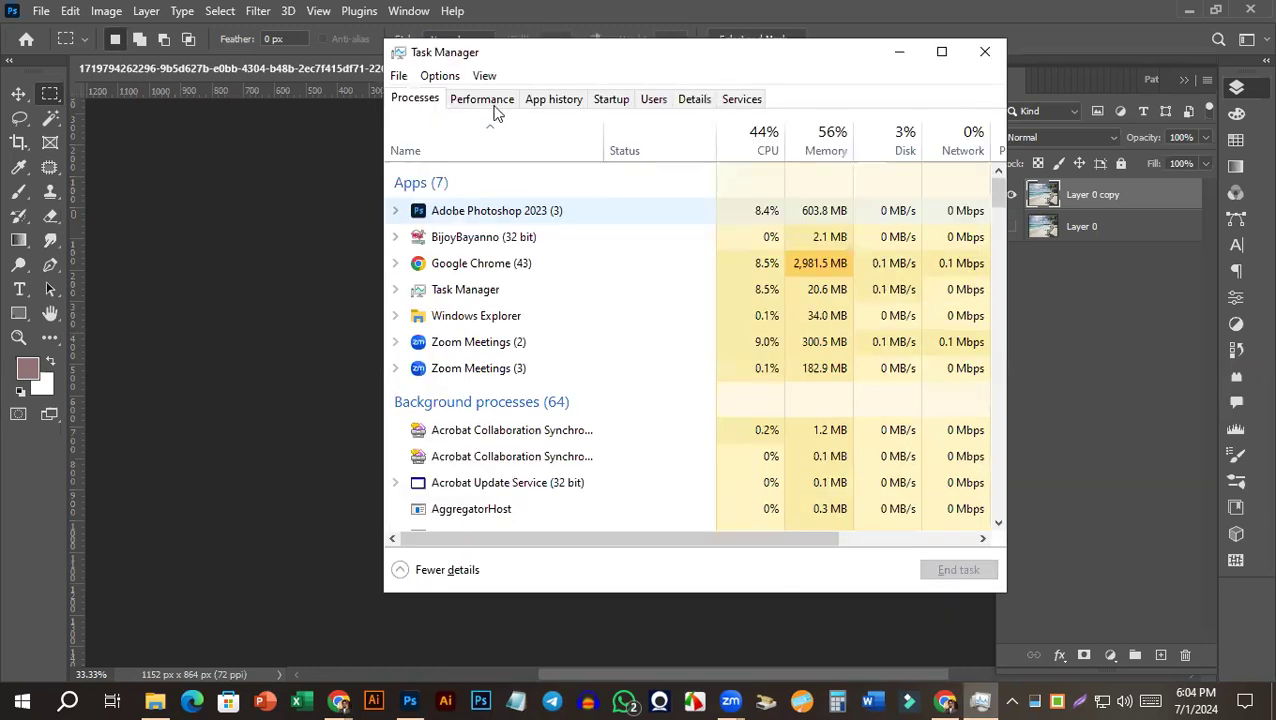
left_click(468, 213)
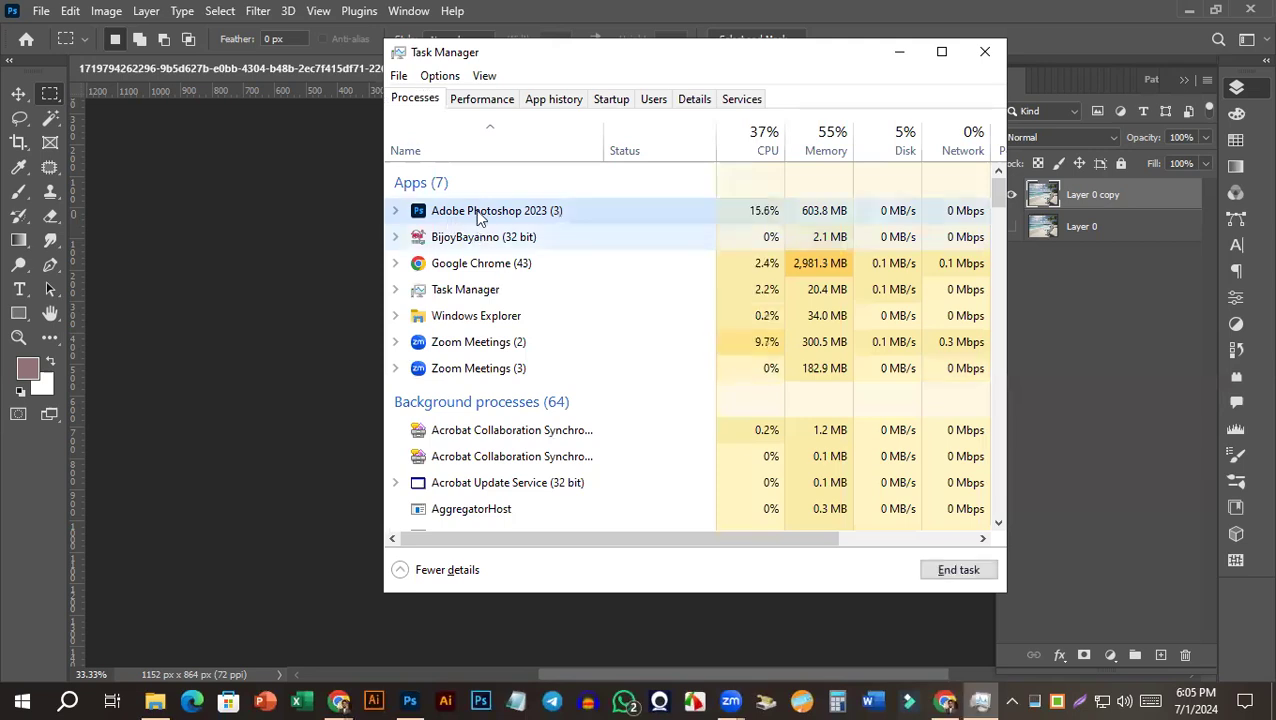
left_click(947, 578)
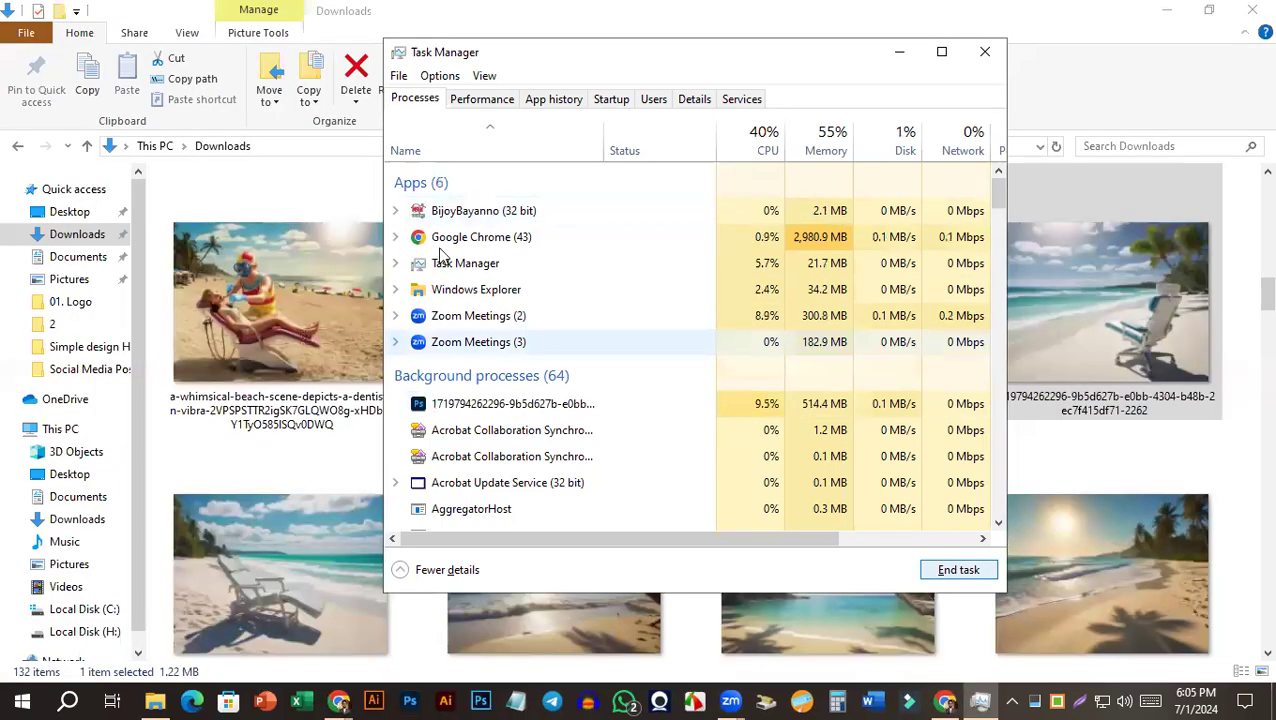
Clear the open windows to show the desktop and relaunch Photoshop.
left_click(1146, 80)
left_click(1164, 17)
left_click(1166, 18)
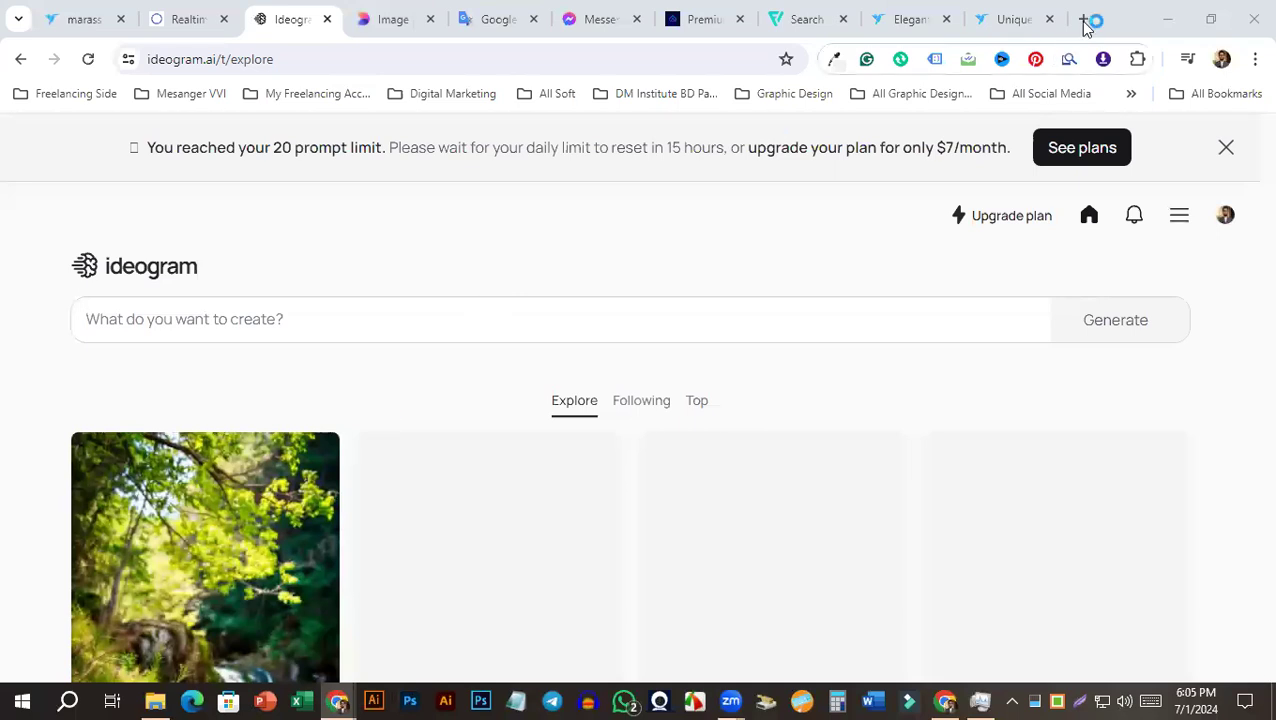
key("ctrl+t")
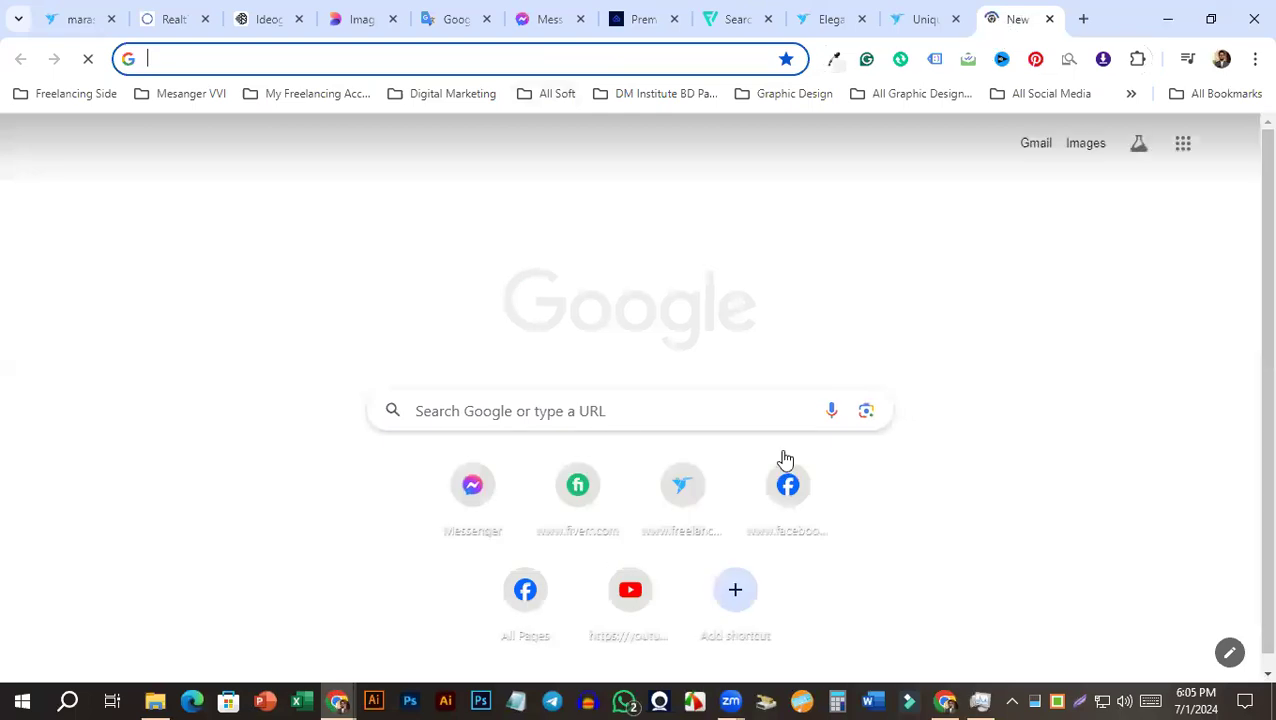
key("super+d")
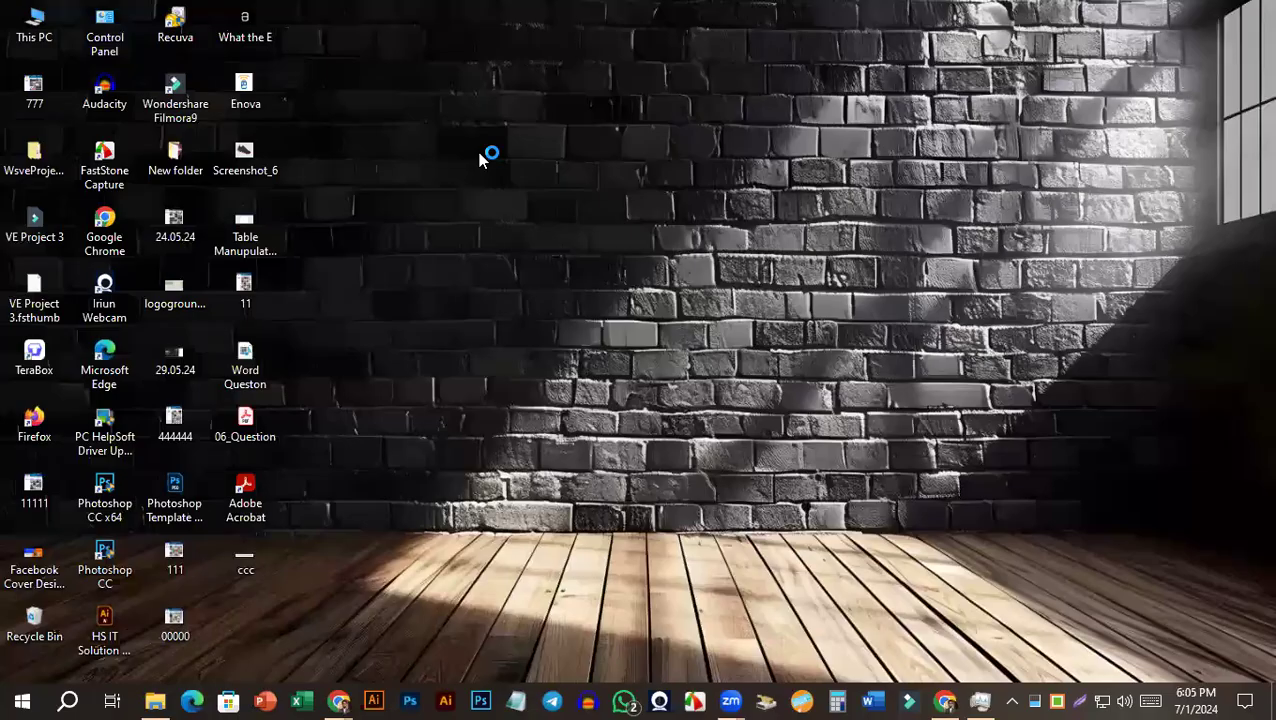
left_click(520, 202)
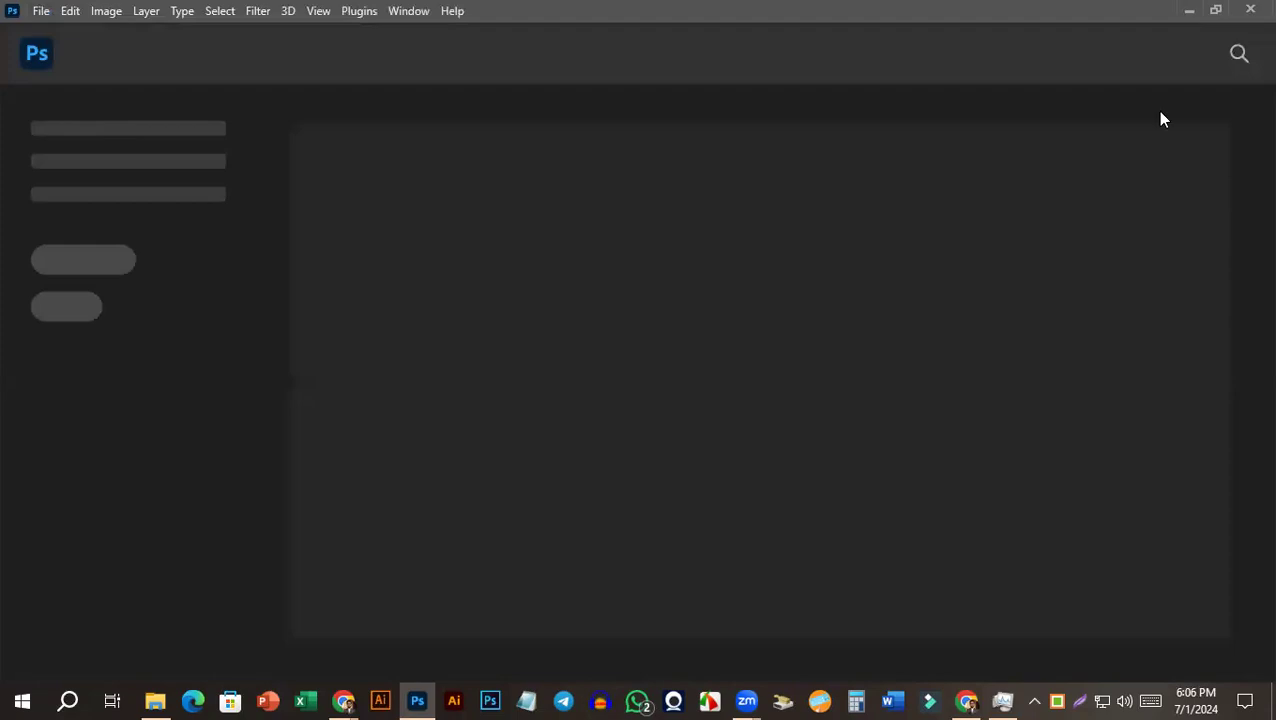
left_click(160, 699)
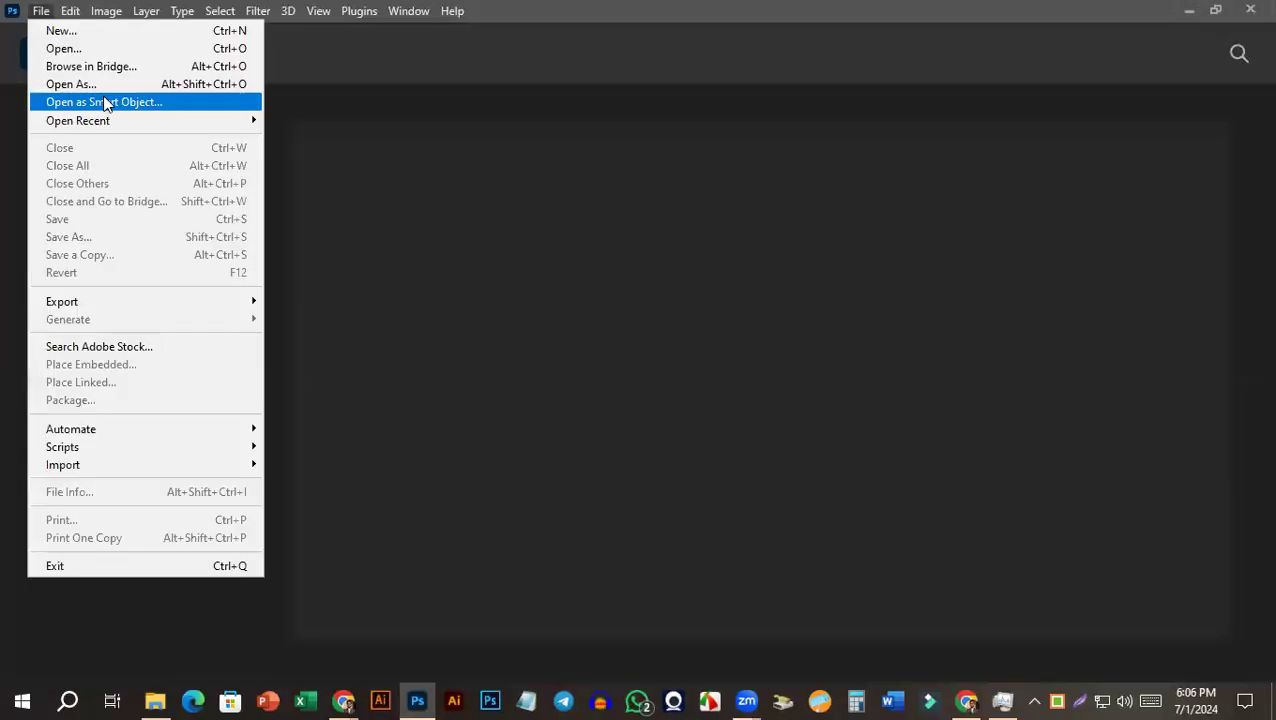
mouse_move(117, 122)
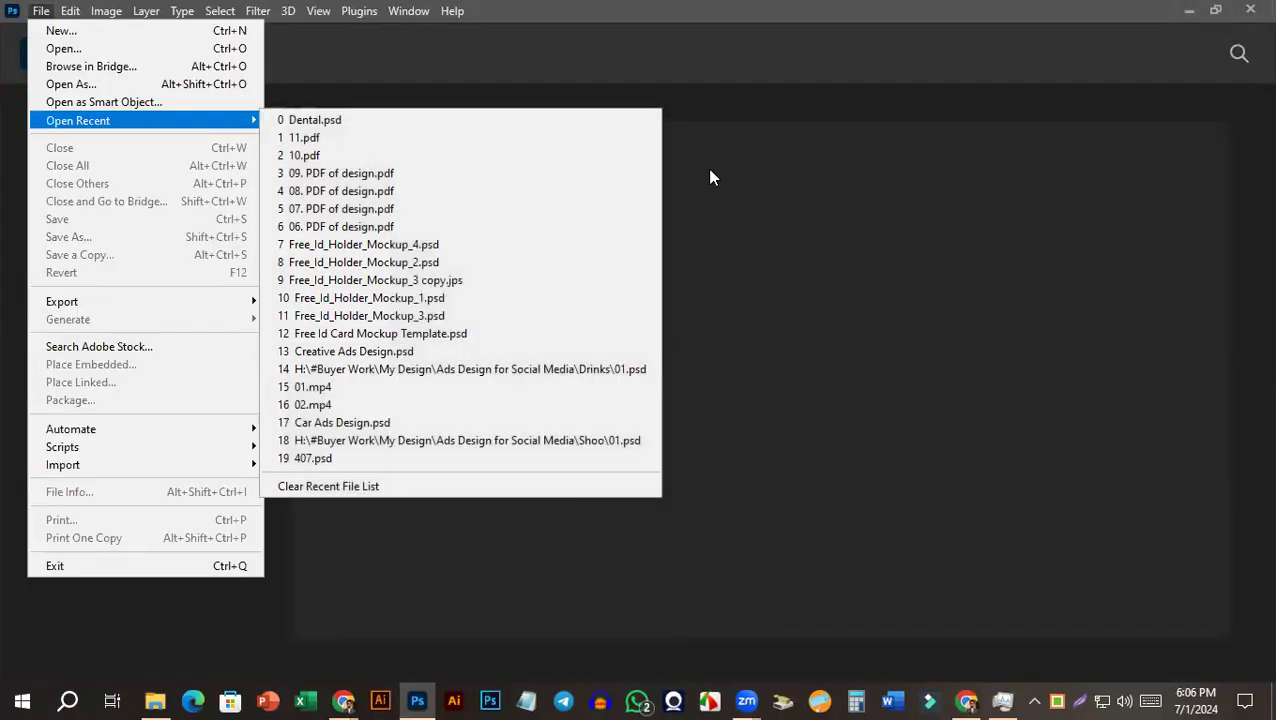
left_click(531, 86)
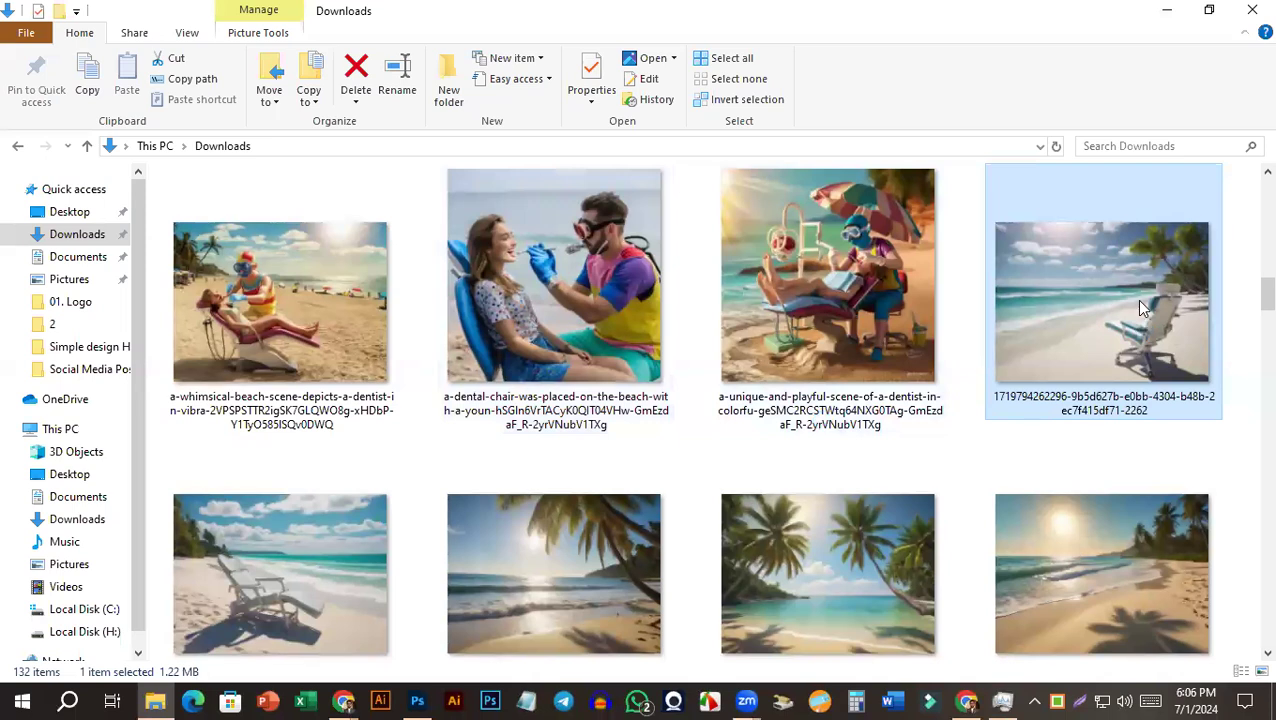
left_click_drag(1135, 297, 436, 700)
left_click_drag(544, 297, 613, 284)
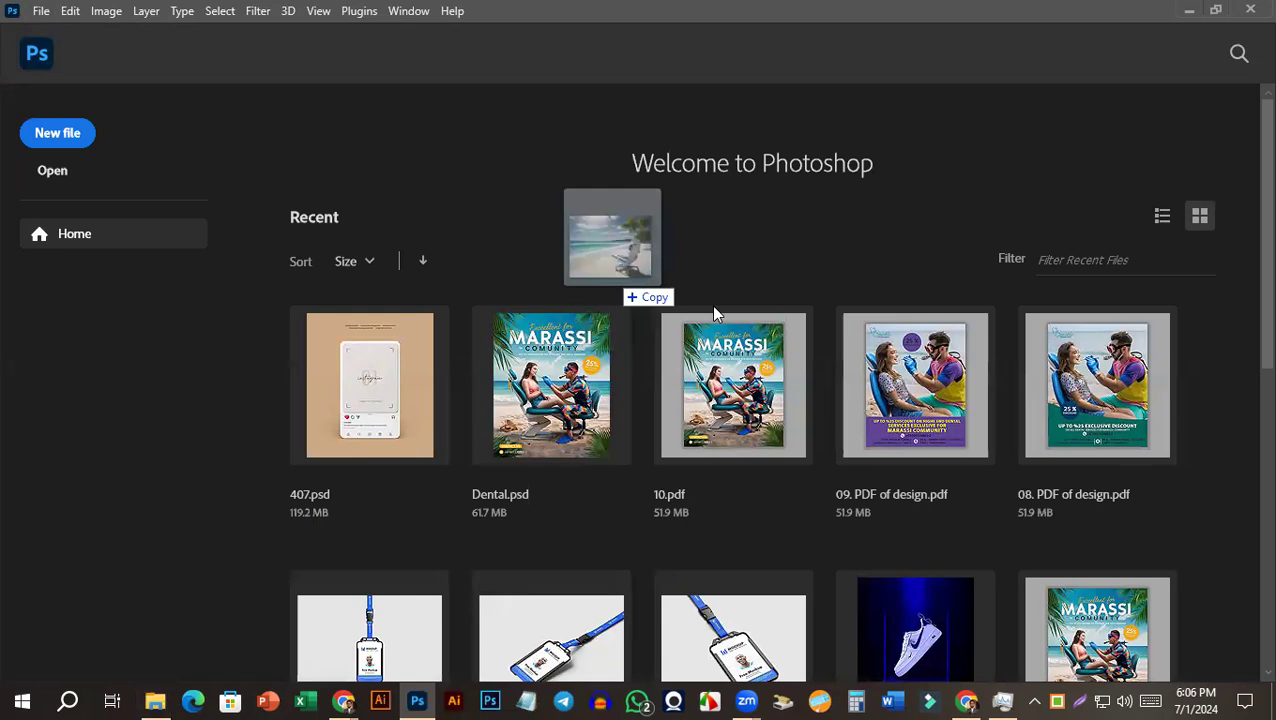
left_click_drag(733, 252, 710, 257)
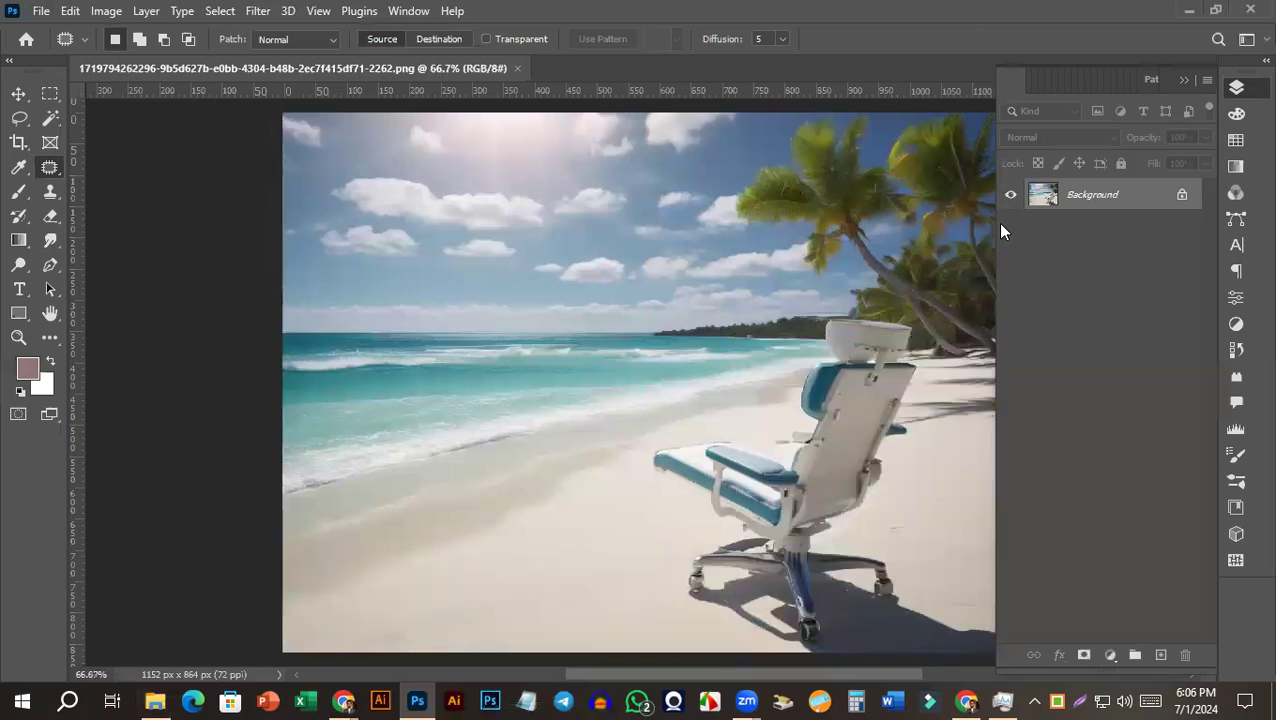
Hide the Layers panel and magnify the large cloud in the upper-left part of the beach image's sky.
key("ctrl+0")
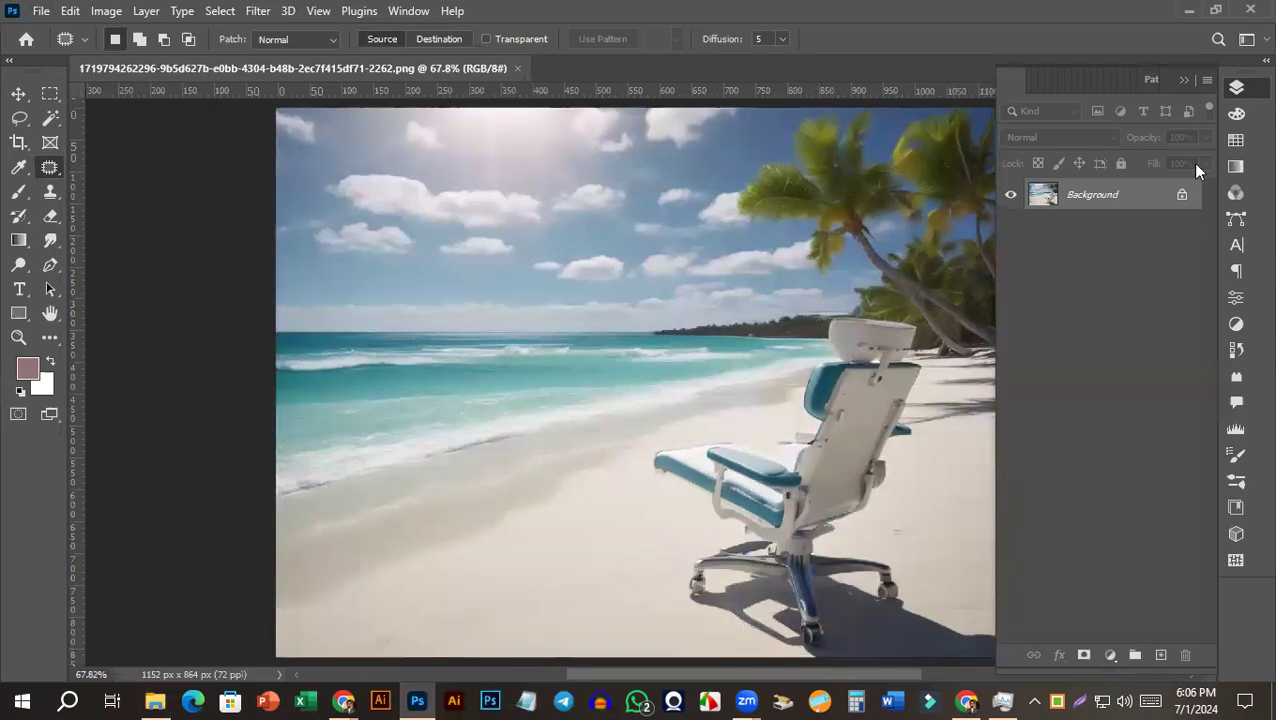
key("F7")
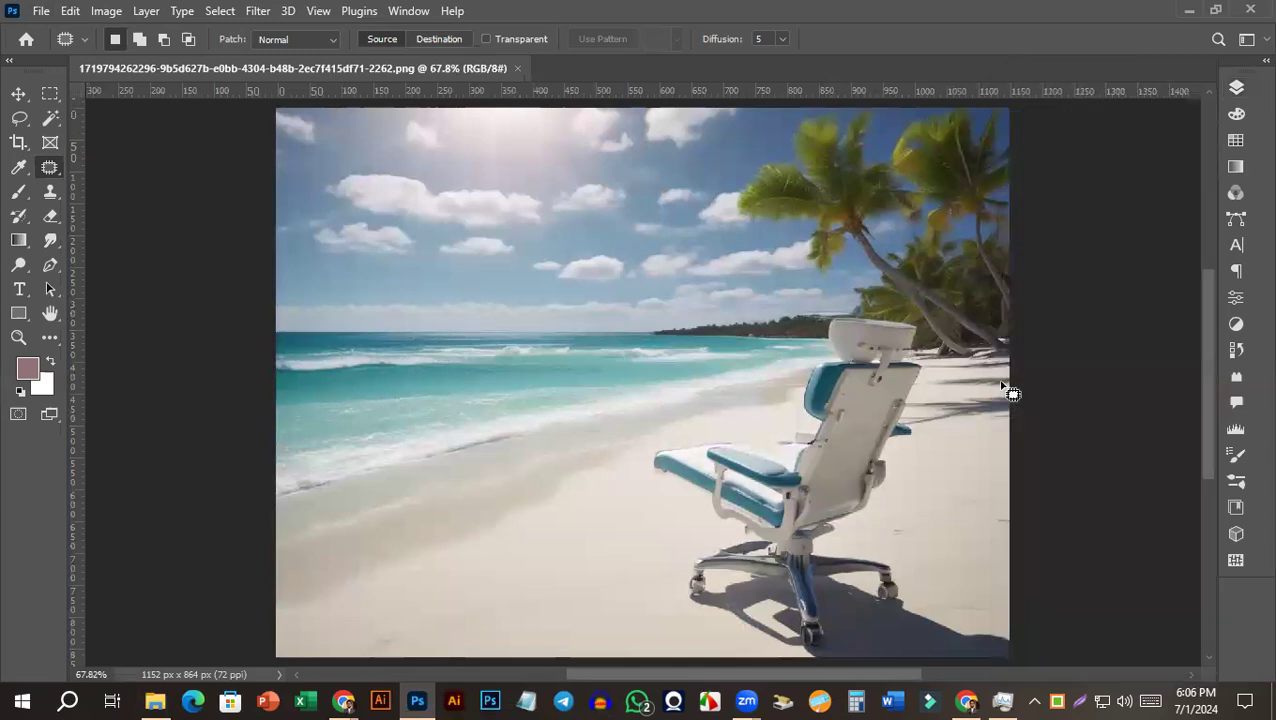
key("ctrl+minus")
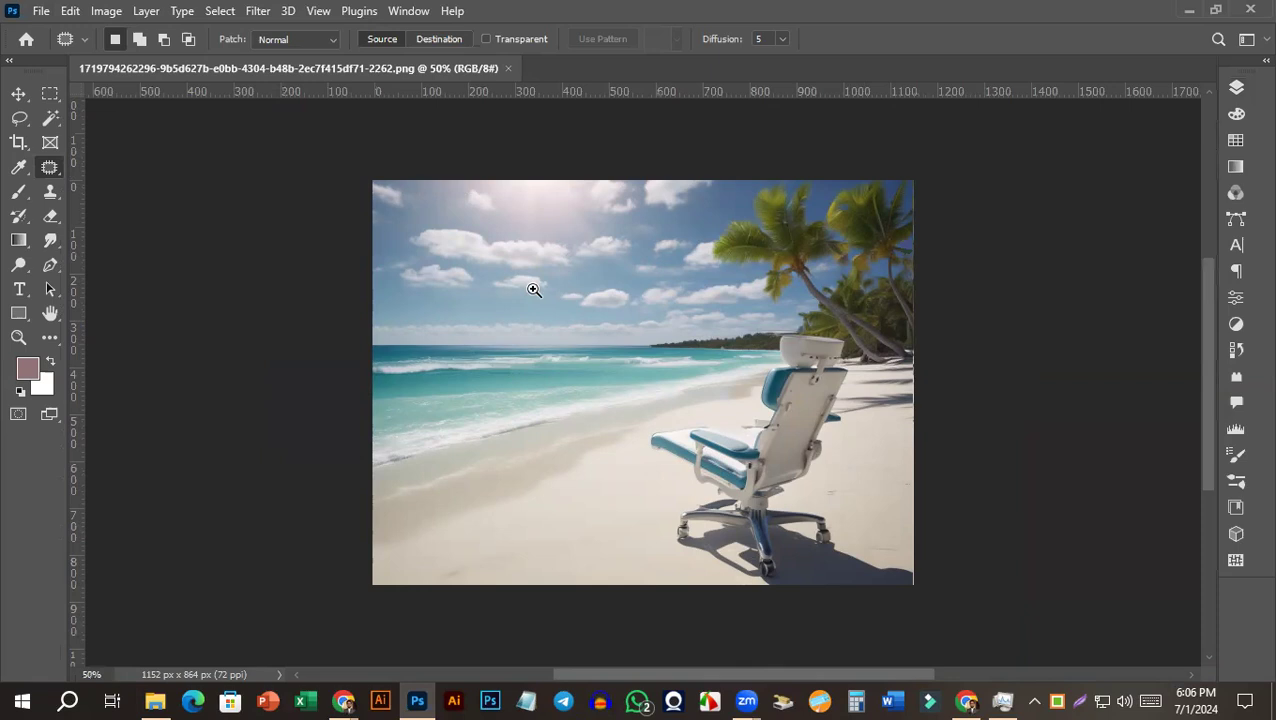
left_click_drag(423, 237, 513, 293)
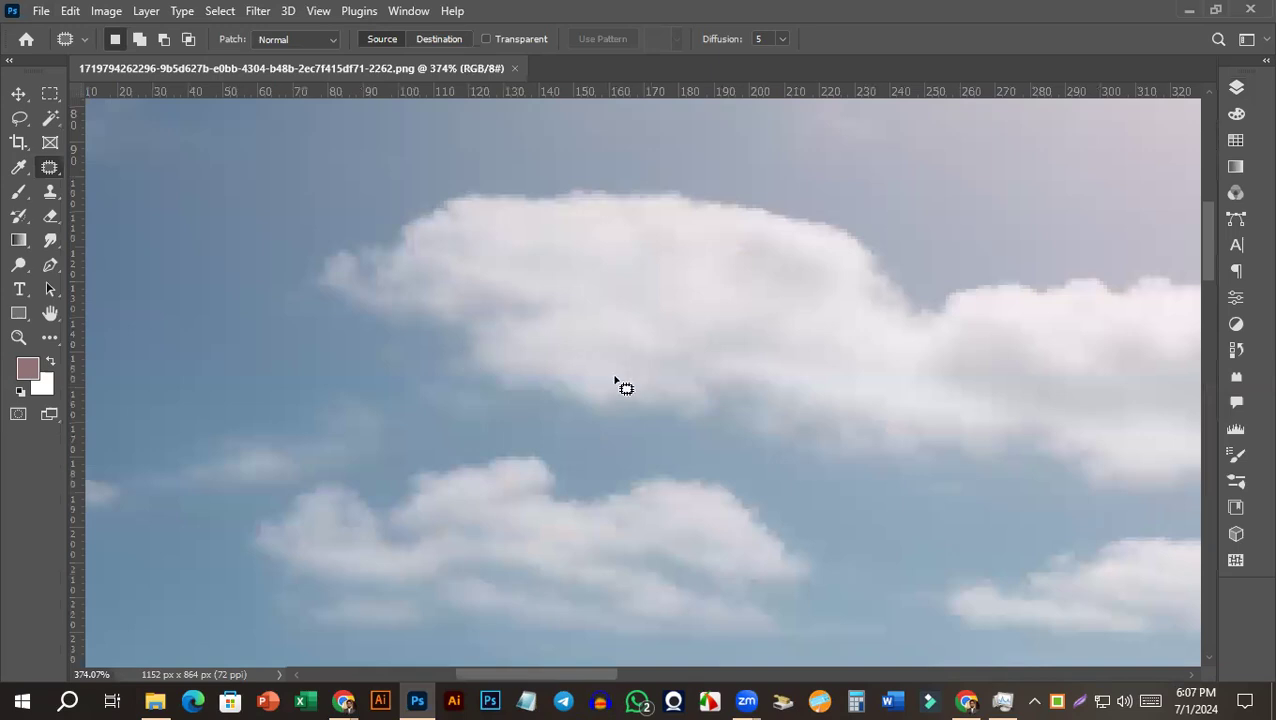
Show the Layers panel, unlock the Background layer and duplicate it.
key("ctrl+0")
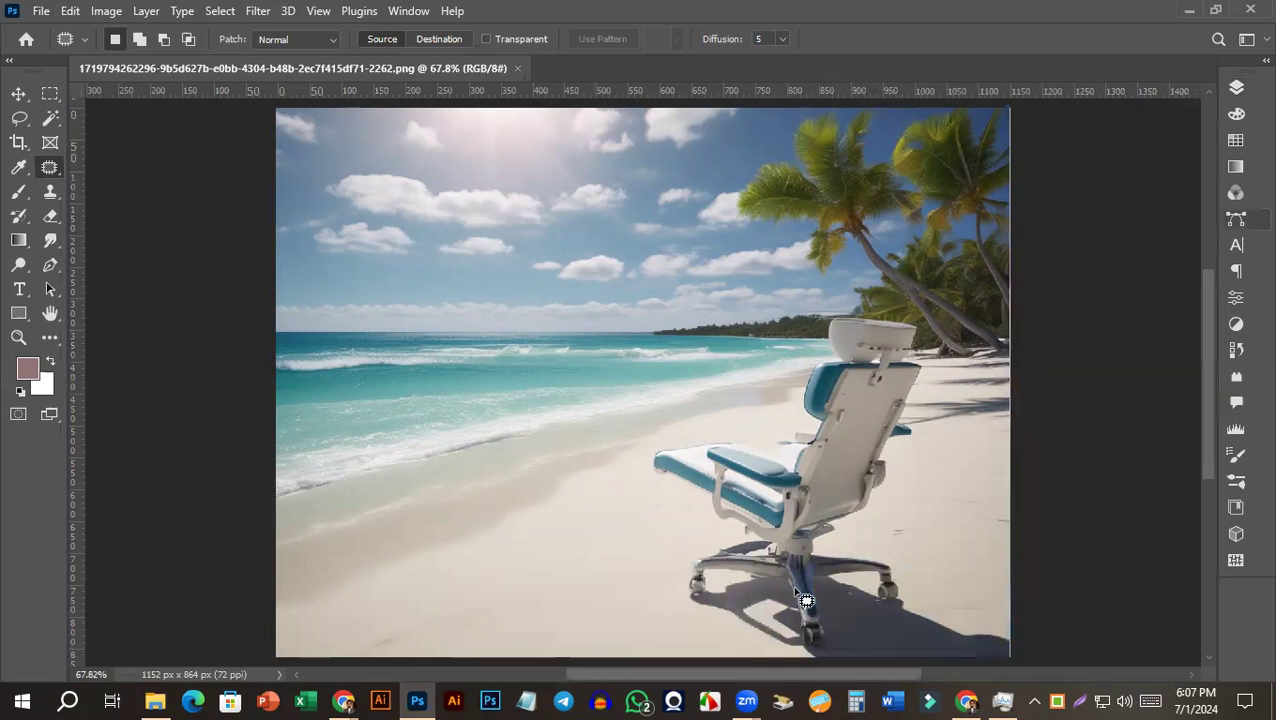
left_click(1238, 89)
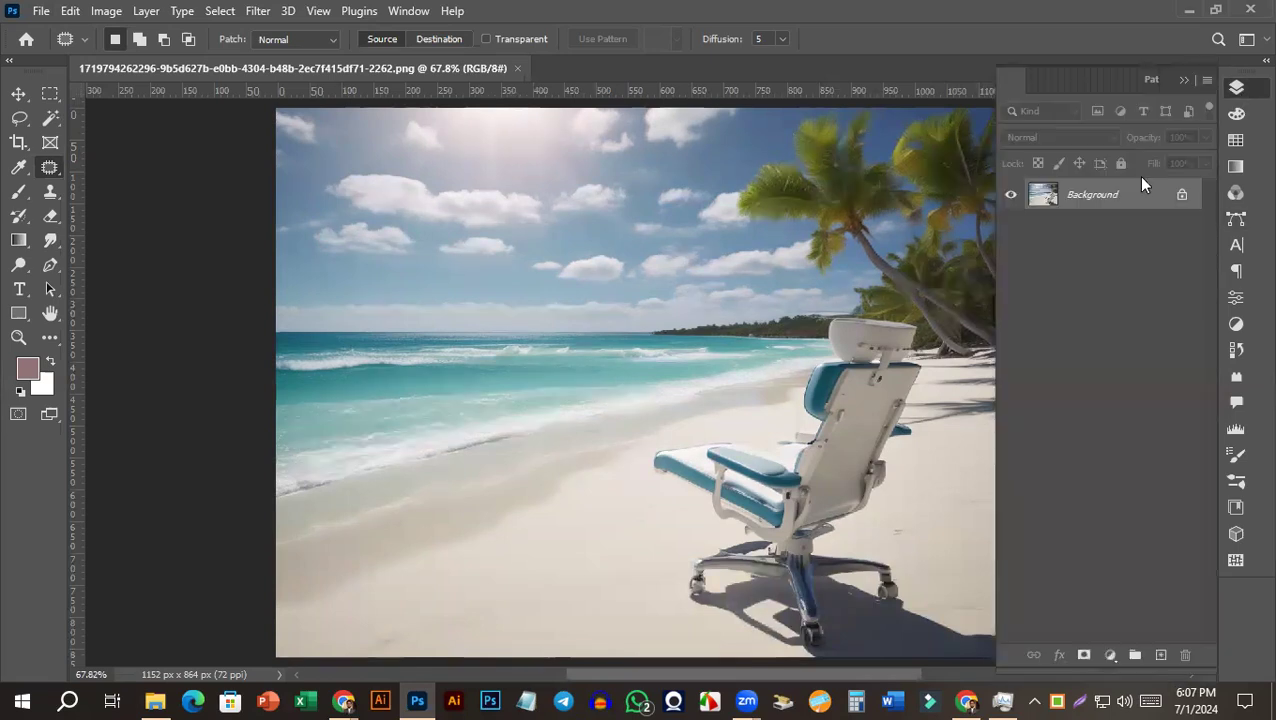
left_click(1180, 197)
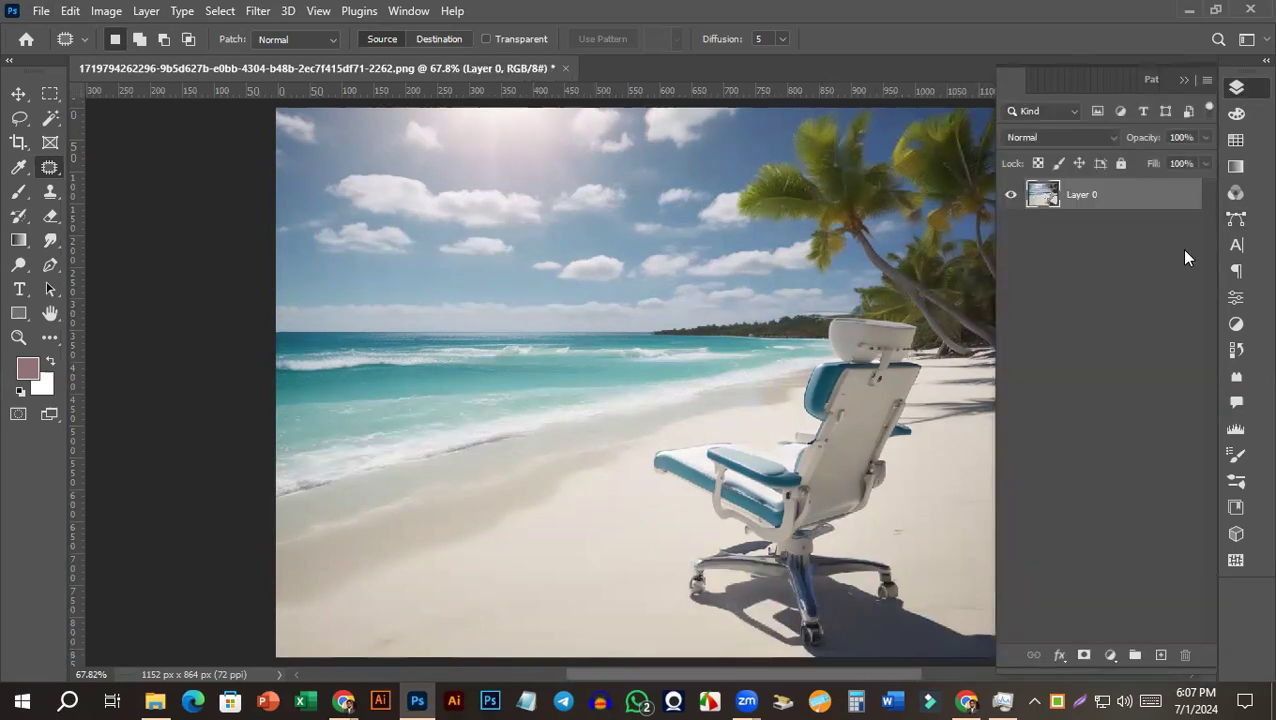
key("ctrl+j")
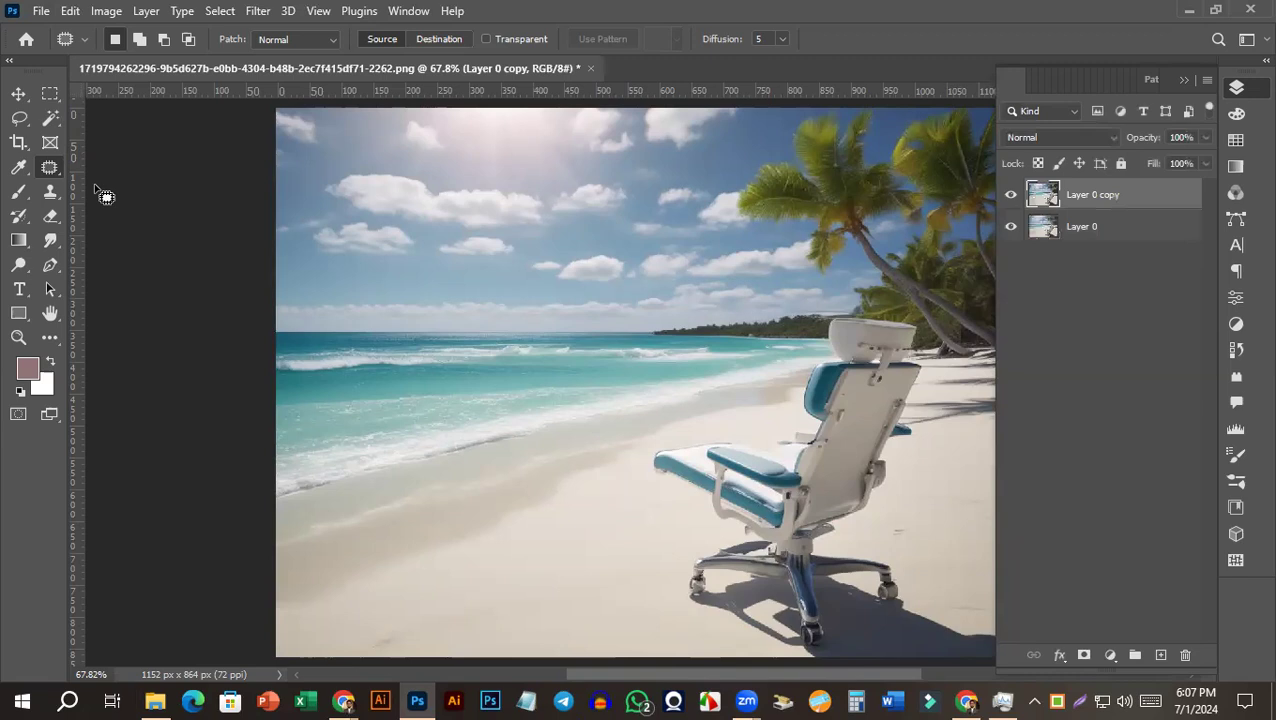
Activate the Rectangular Marquee tool and alternate the active layer between Layer 0 and Layer 0 copy, ending on the copy.
left_click(50, 97)
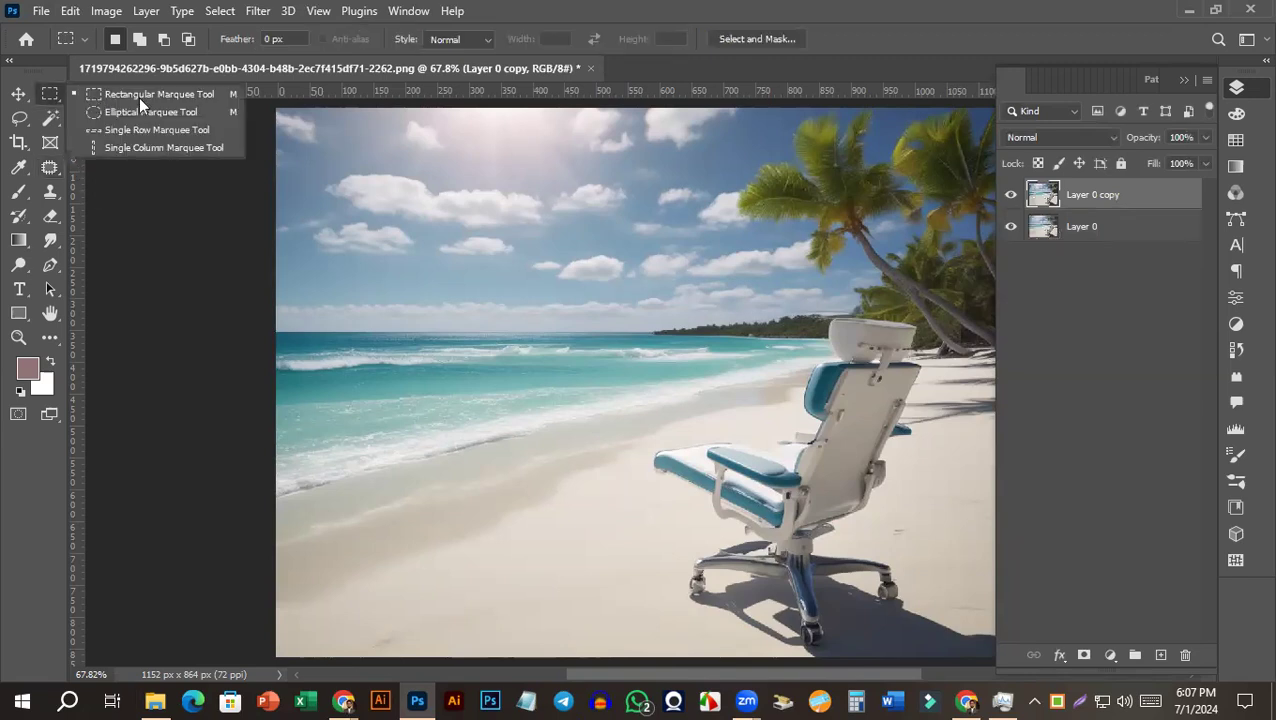
left_click(170, 98)
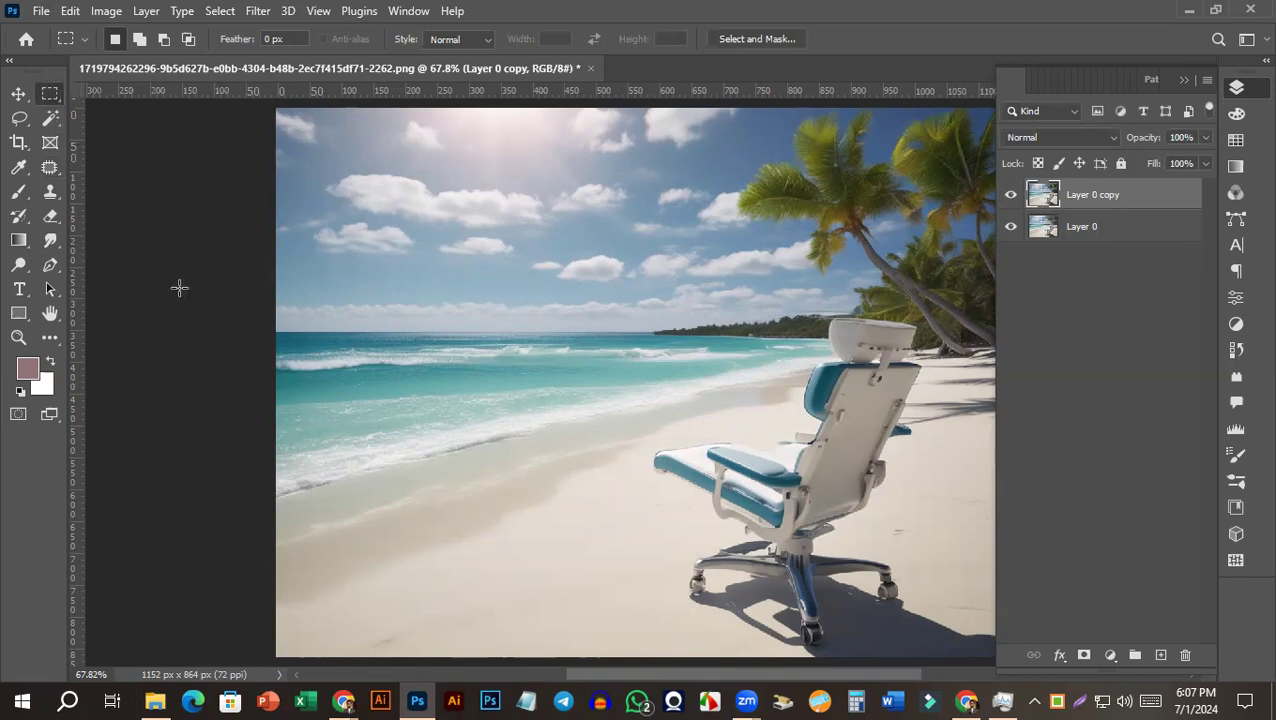
key("ctrl+minus")
key("ctrl+minus")
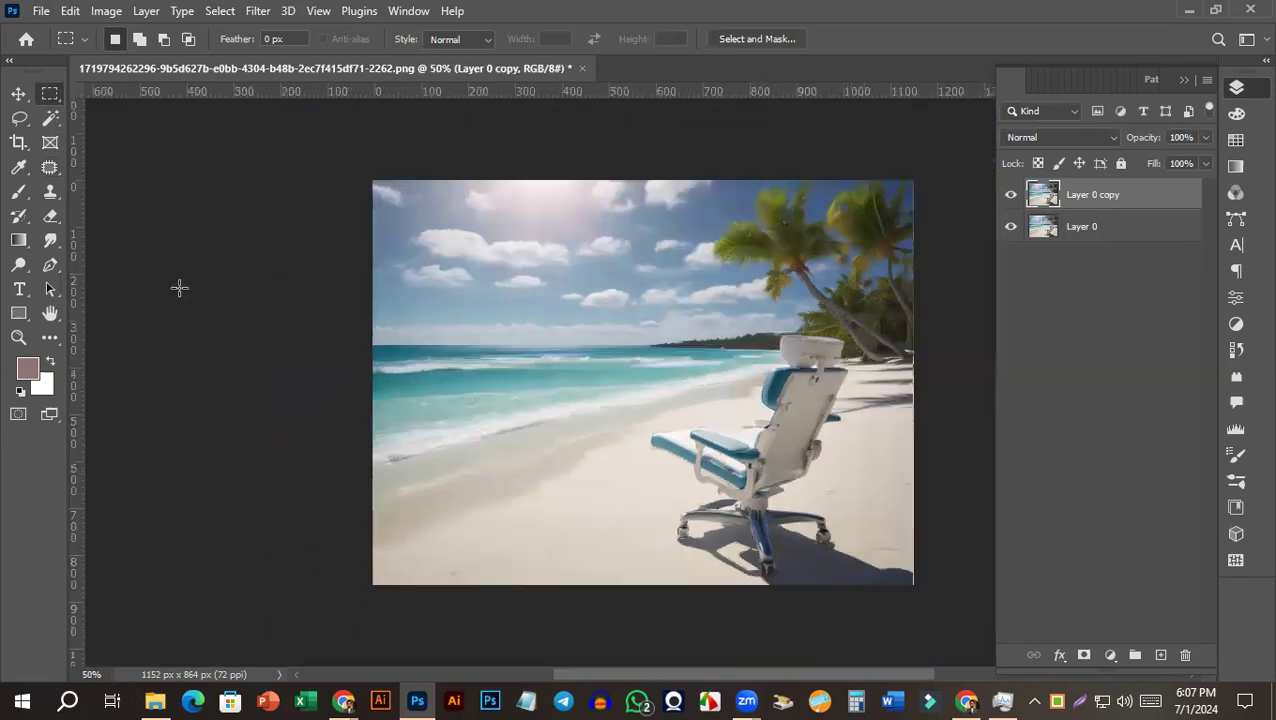
left_click(1140, 238)
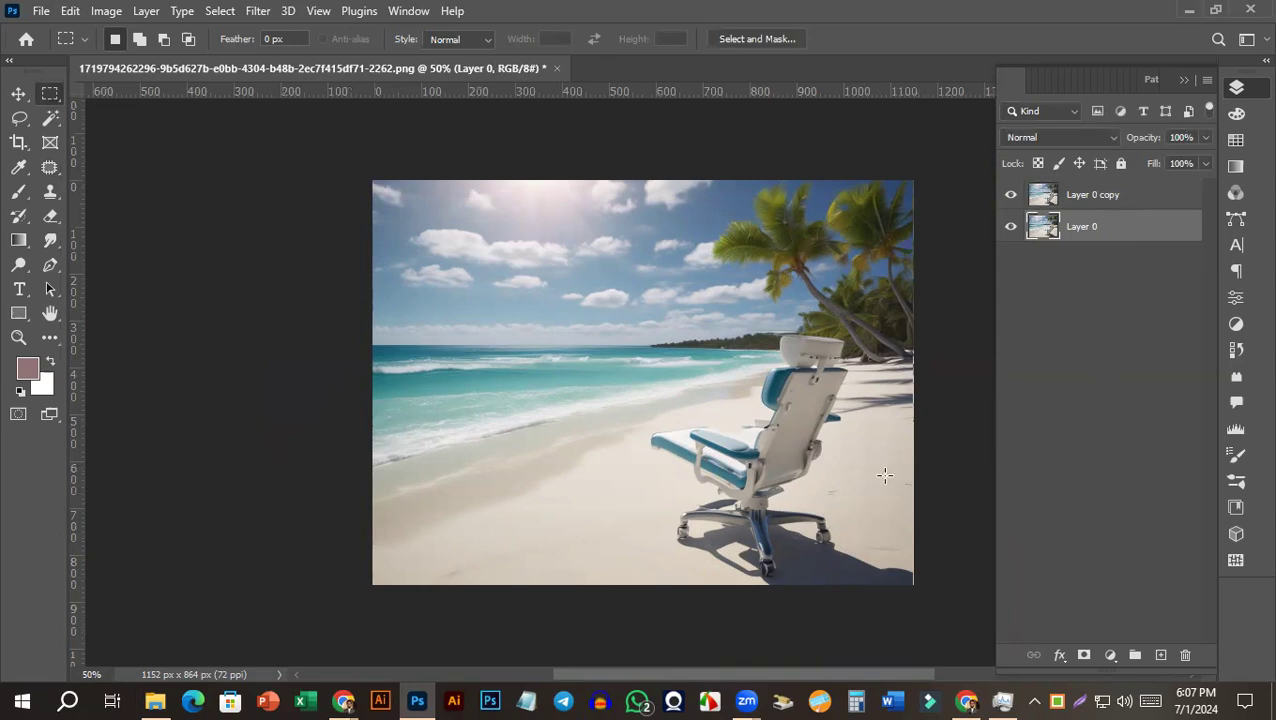
left_click(1097, 197)
left_click(1099, 234)
left_click(1117, 194)
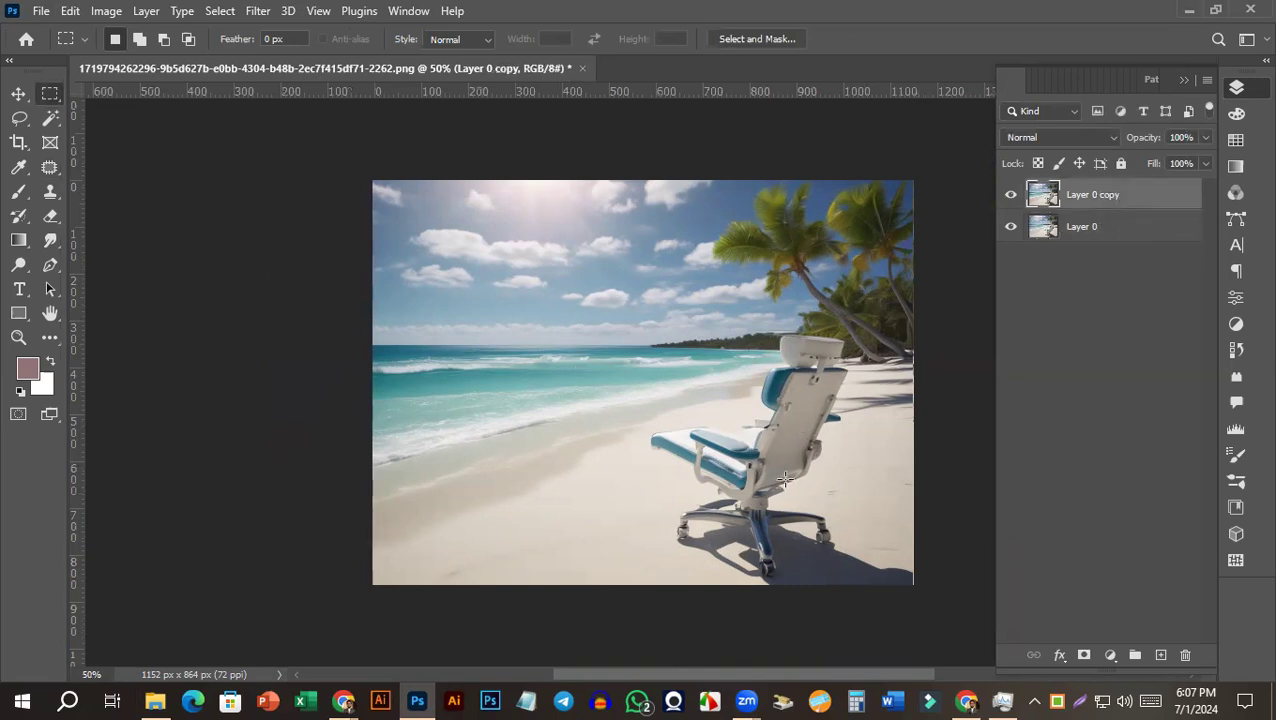
Outline the whole chair, including its headrest, footrest and wheeled base, with the Lasso tool on Layer 0 copy.
key("ctrl+plus")
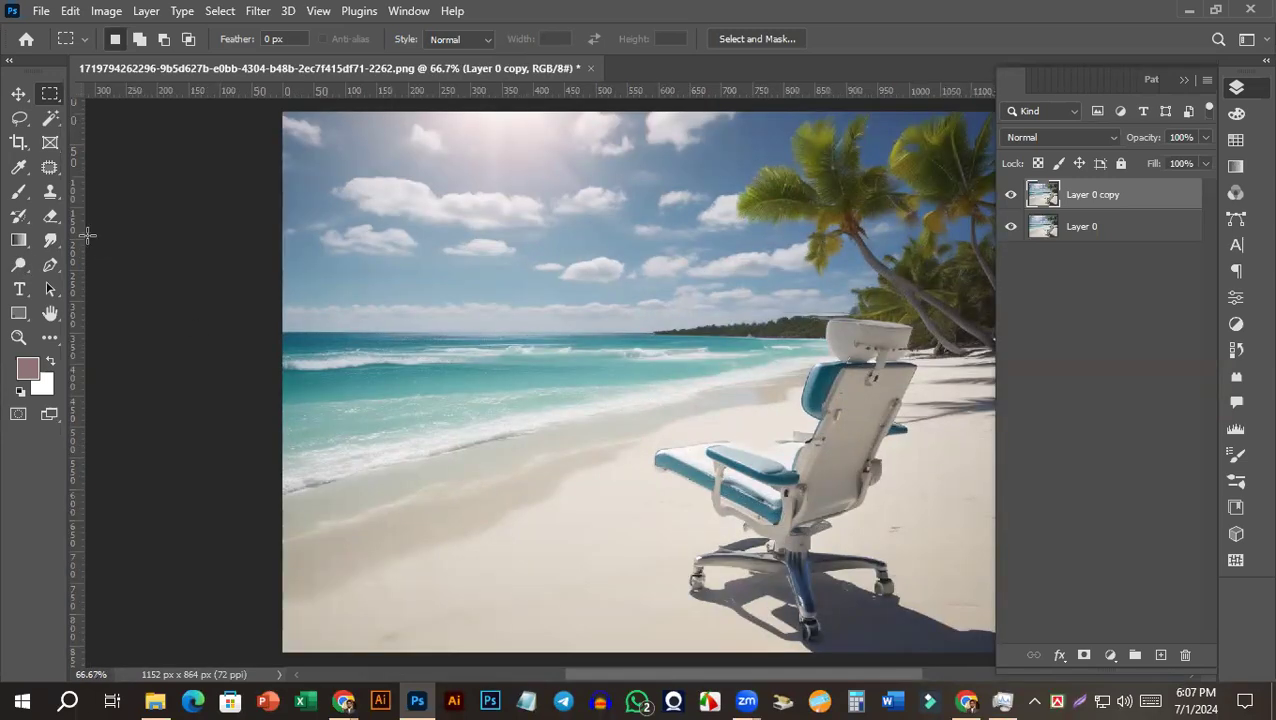
left_click_drag(612, 339, 535, 265)
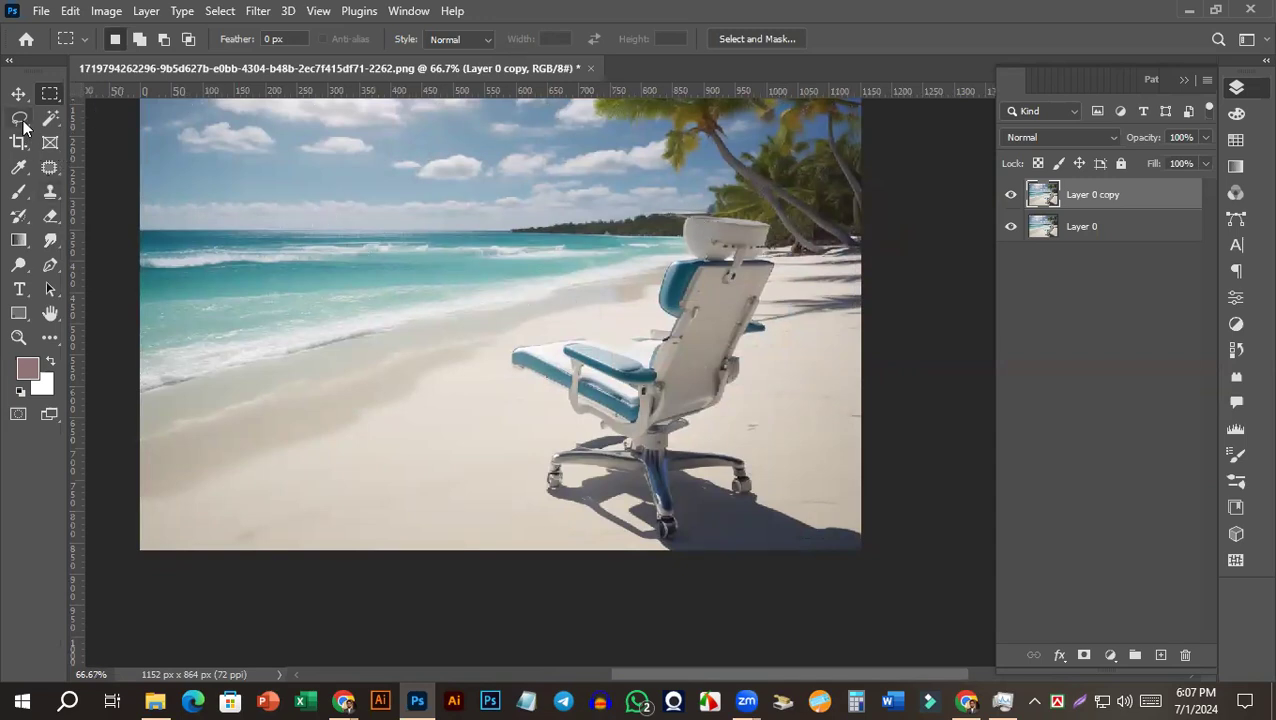
left_click_drag(22, 122, 99, 126)
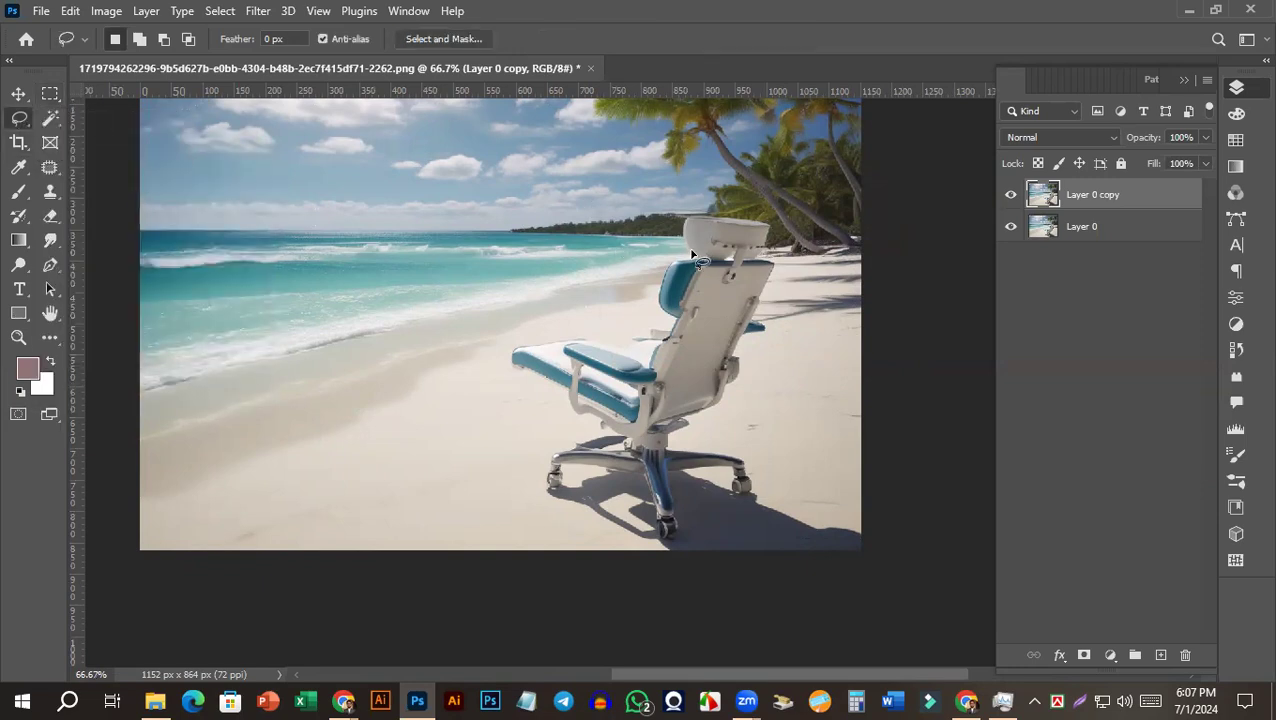
mouse_move(688, 256)
left_mouse_down()
mouse_move(690, 211)
mouse_move(767, 219)
mouse_move(761, 258)
mouse_move(778, 268)
mouse_move(757, 316)
mouse_move(768, 336)
mouse_move(742, 341)
mouse_move(737, 389)
mouse_move(670, 443)
mouse_move(729, 456)
mouse_move(753, 491)
mouse_move(733, 498)
mouse_move(731, 476)
mouse_move(681, 473)
mouse_move(671, 486)
mouse_move(684, 525)
mouse_move(655, 545)
mouse_move(648, 488)
mouse_move(585, 468)
mouse_move(557, 494)
mouse_move(534, 466)
mouse_move(598, 432)
mouse_move(505, 353)
mouse_move(570, 336)
mouse_move(622, 346)
mouse_move(663, 324)
mouse_move(658, 268)
mouse_move(704, 272)
left_mouse_up()
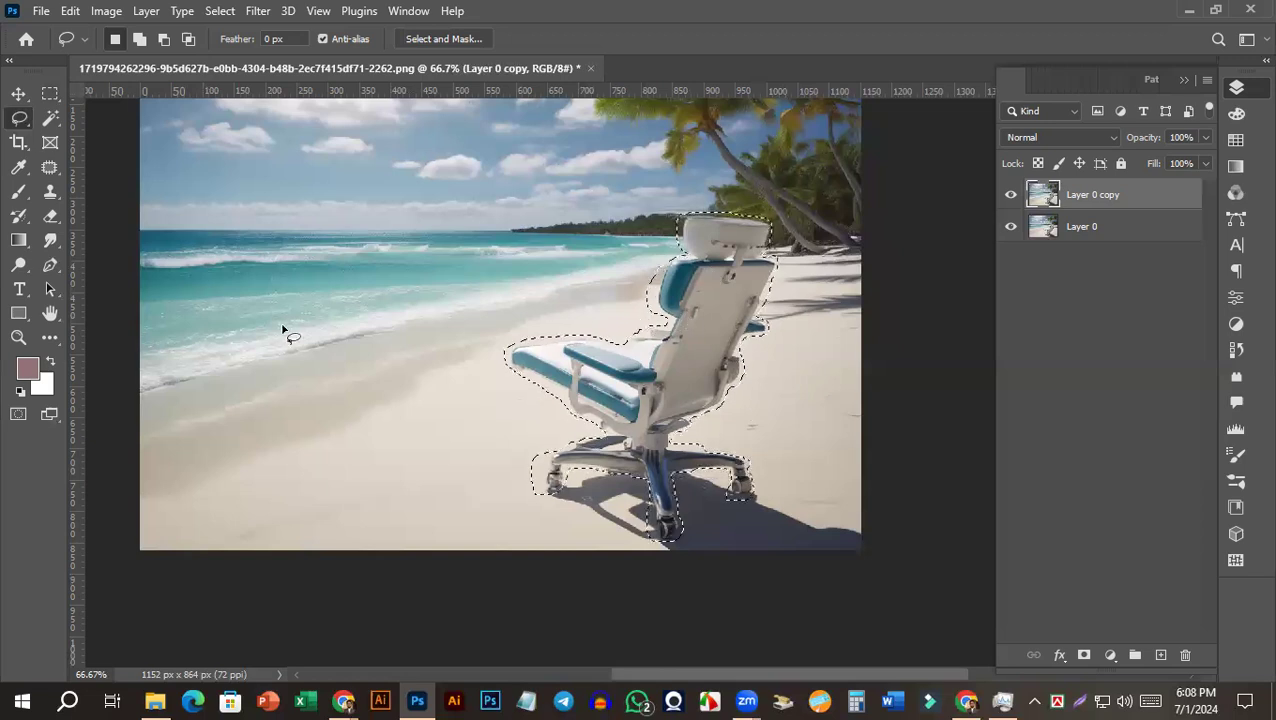
Remove the selected chair with a Content-Aware fill and clear the selection.
left_click(70, 12)
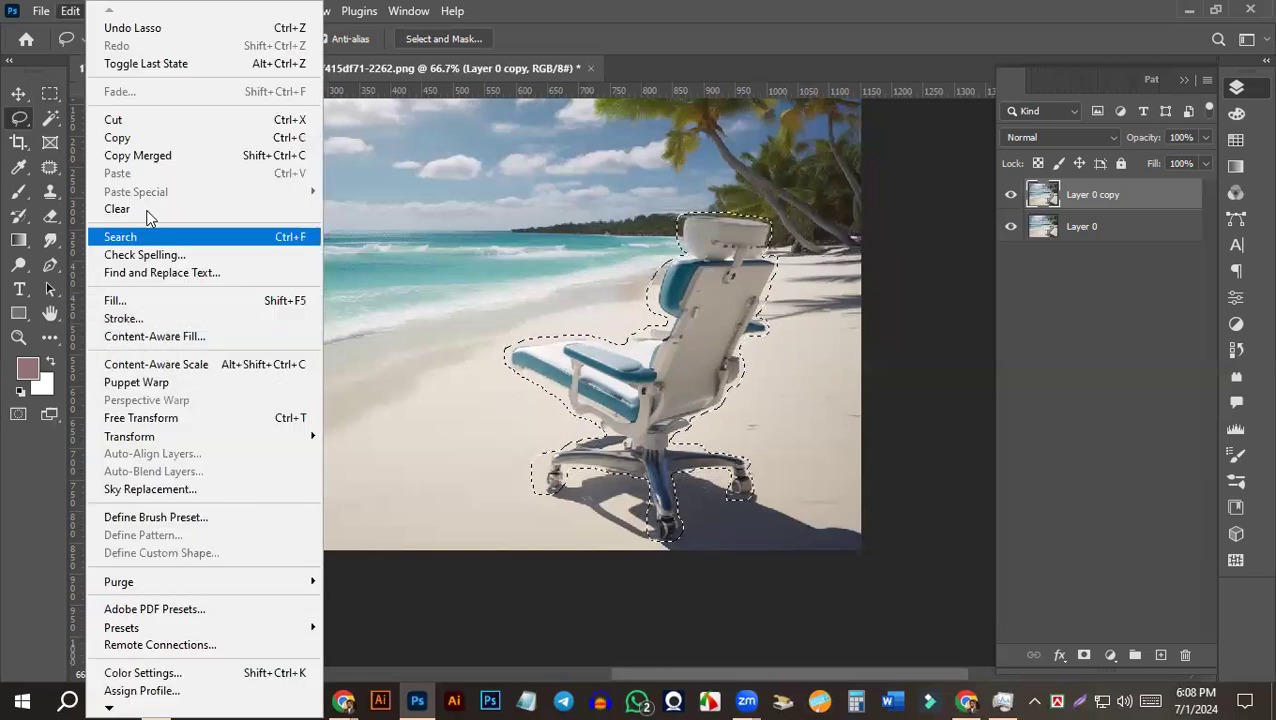
left_click(141, 310)
left_click(757, 155)
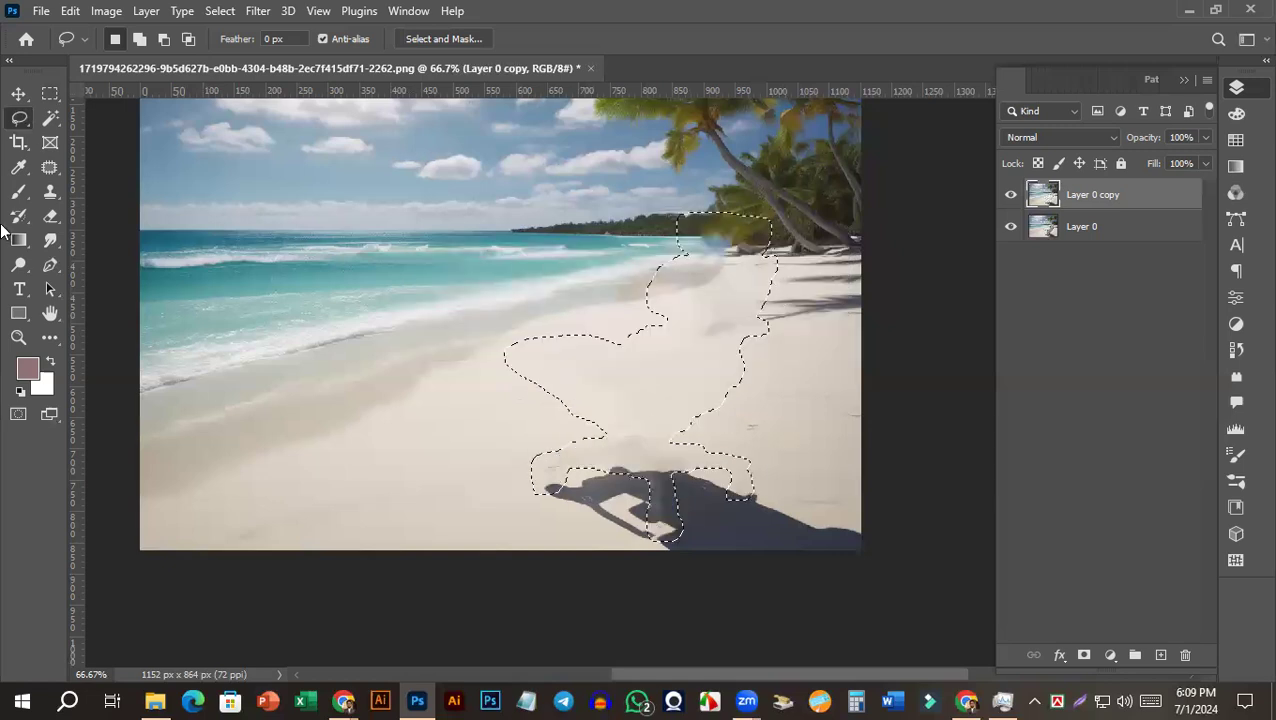
key("ctrl+d")
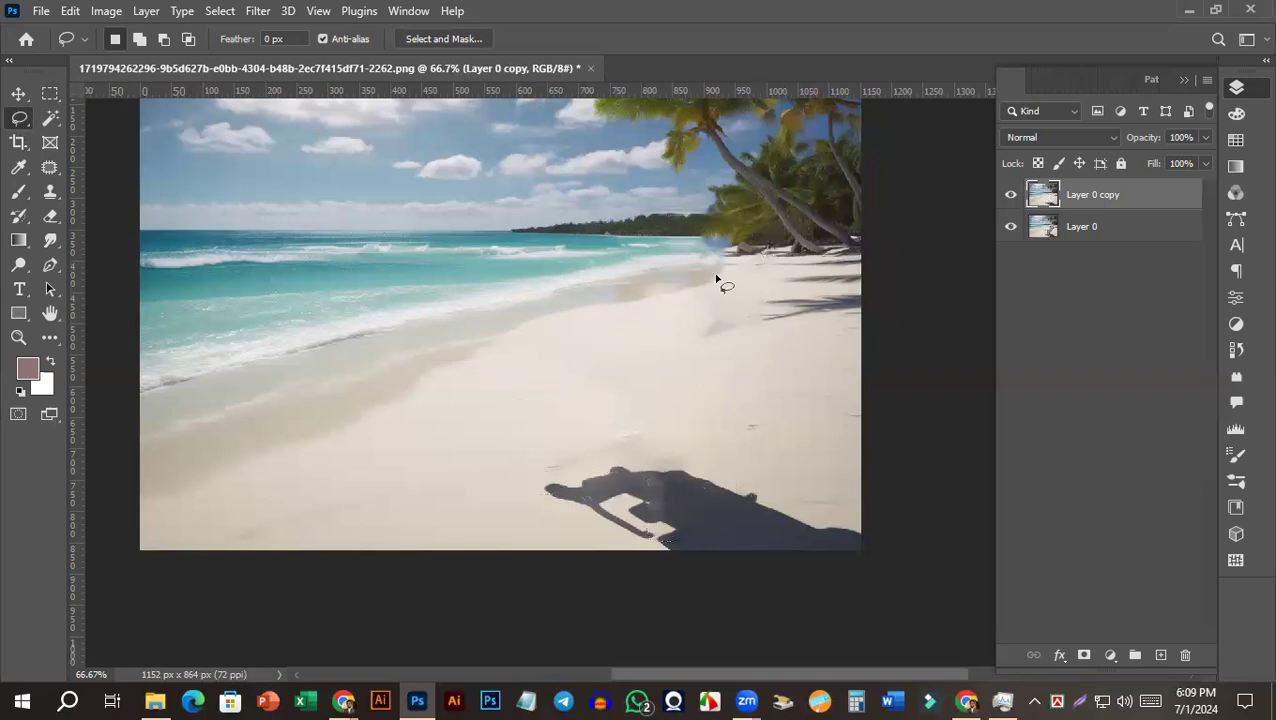
Lasso the smudge on the sand beside the palm shadows, apply a Content-Aware fill and deselect.
scroll(716, 279, "down", 4)
scroll(746, 330, "up", 3)
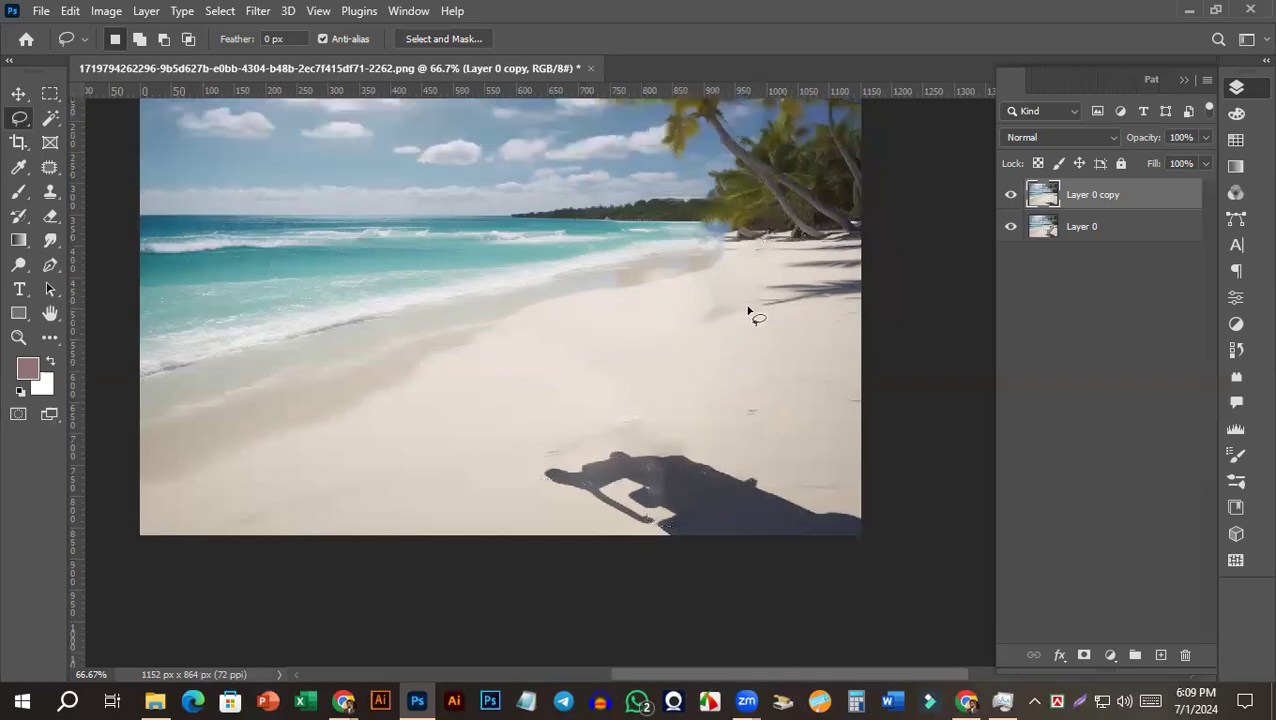
left_click_drag(691, 316, 762, 318)
key("shift+F5")
key("Return")
key("ctrl+d")
Lasso the chair remnants on the sand just above the dark shadow, apply a Content-Aware fill and deselect.
mouse_move(547, 456)
left_mouse_down()
mouse_move(622, 452)
mouse_move(626, 439)
mouse_move(592, 448)
mouse_move(691, 447)
mouse_move(650, 398)
mouse_move(566, 401)
mouse_move(548, 460)
left_mouse_up()
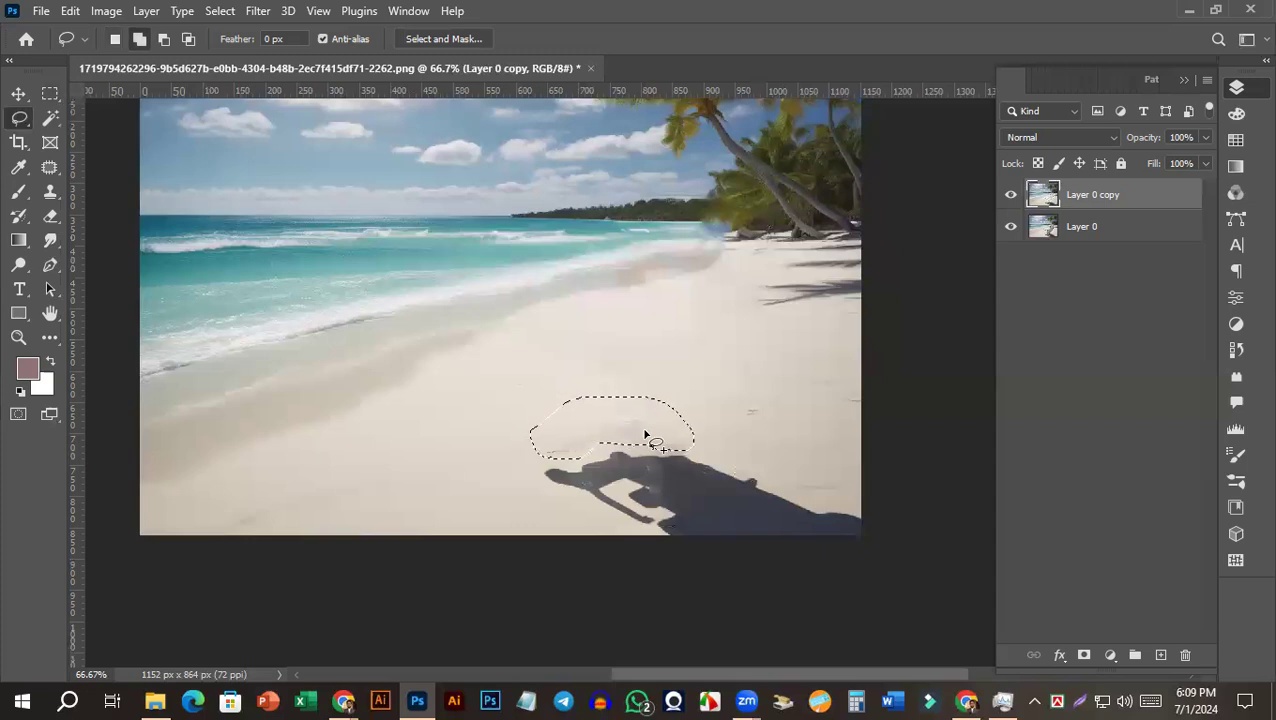
key("shift+BackSpace")
key("Return")
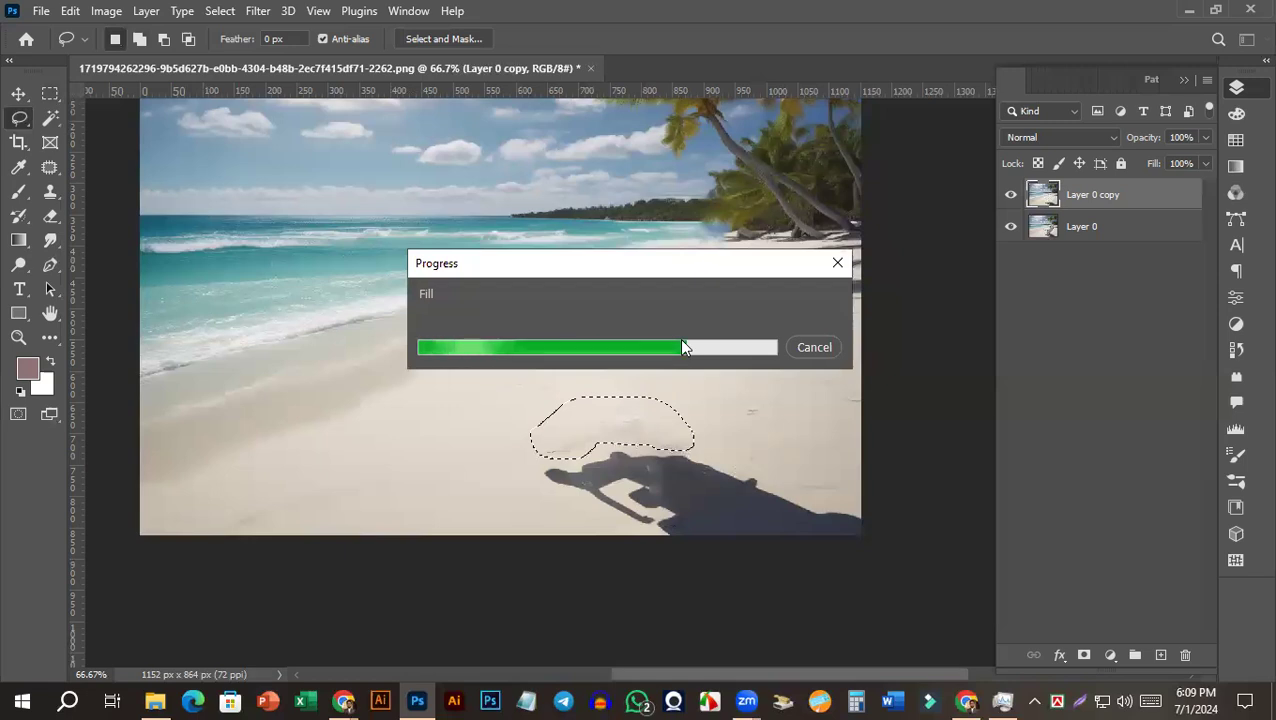
key("ctrl+d")
Lasso the chair's entire shadow down to the image's lower edge, remove it with a Content-Aware fill and deselect.
scroll(727, 356, "down", 1)
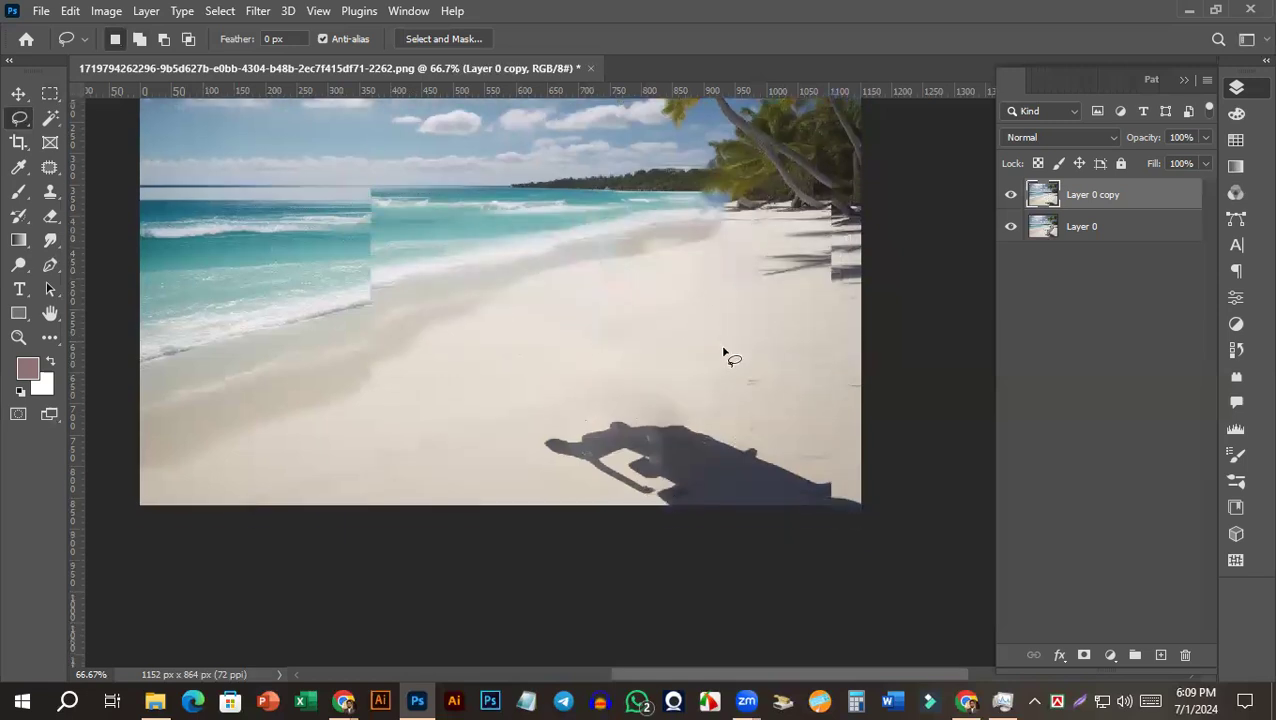
scroll(593, 470, "down", 3)
mouse_move(541, 356)
left_mouse_down()
mouse_move(633, 322)
mouse_move(740, 336)
mouse_move(791, 375)
mouse_move(857, 384)
mouse_move(866, 410)
mouse_move(838, 442)
mouse_move(646, 442)
mouse_move(605, 428)
mouse_move(632, 403)
mouse_move(541, 350)
left_mouse_up()
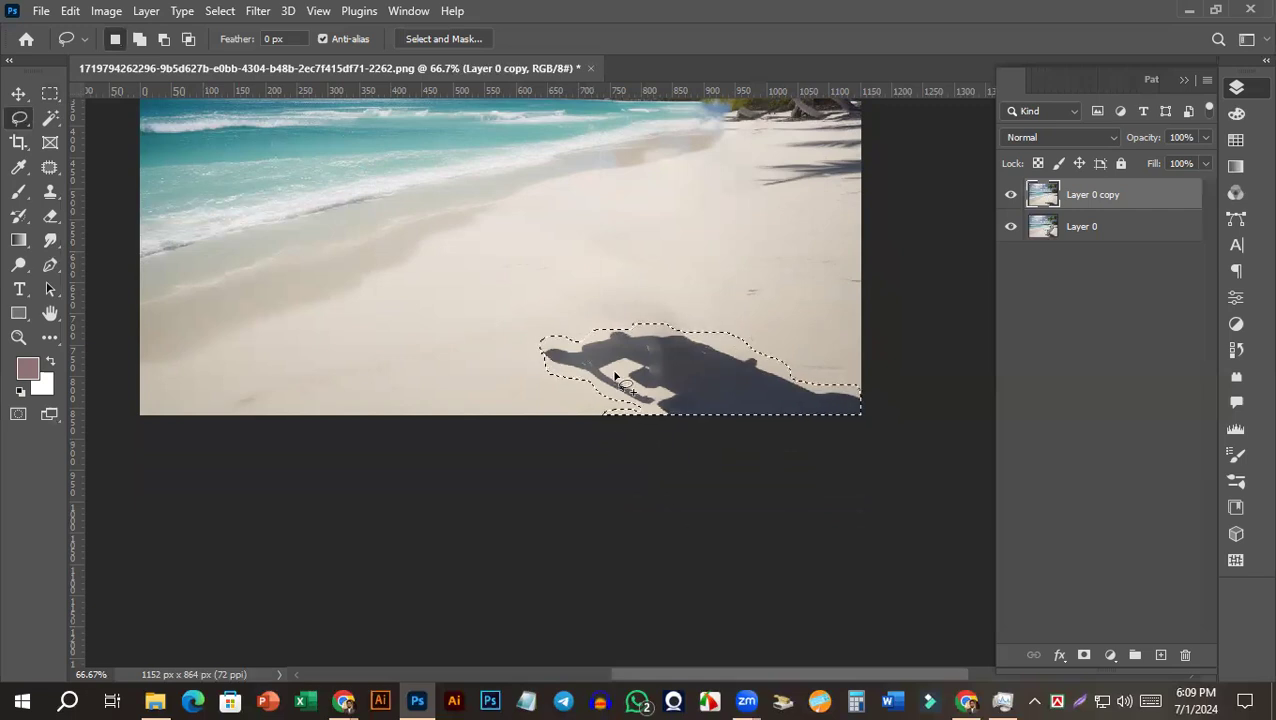
key("shift+F5")
key("Return")
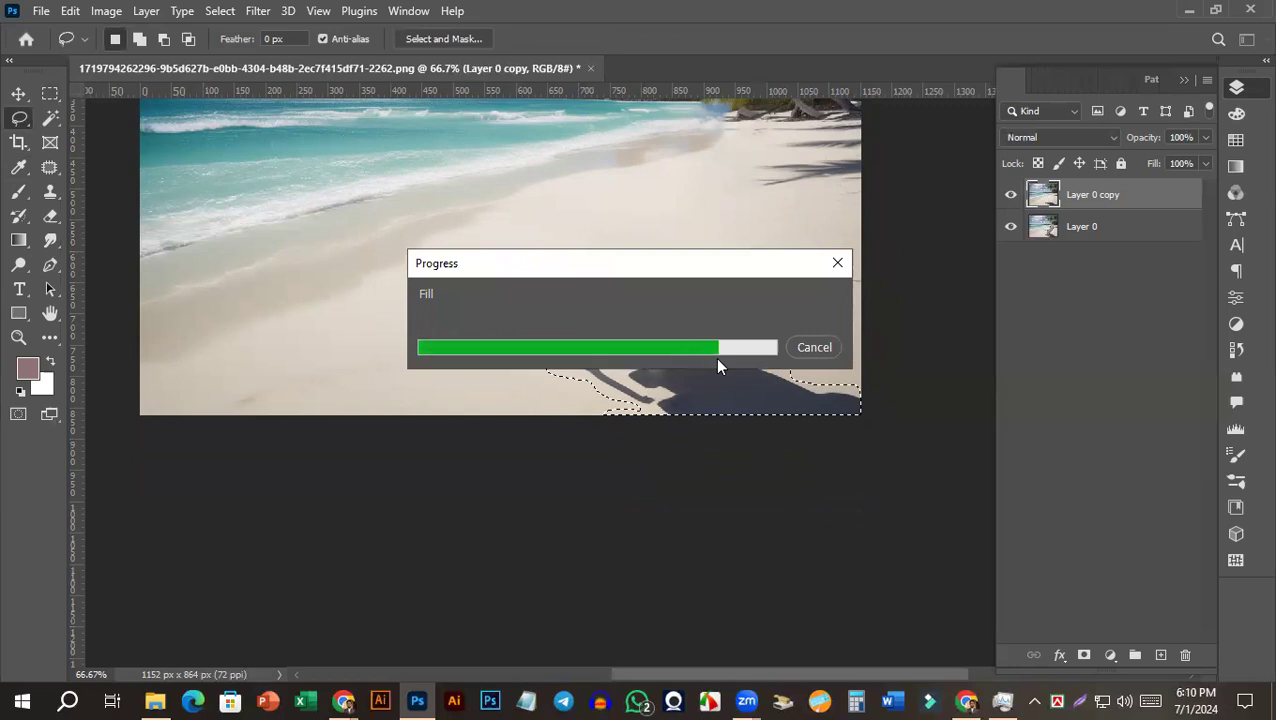
key("ctrl+d")
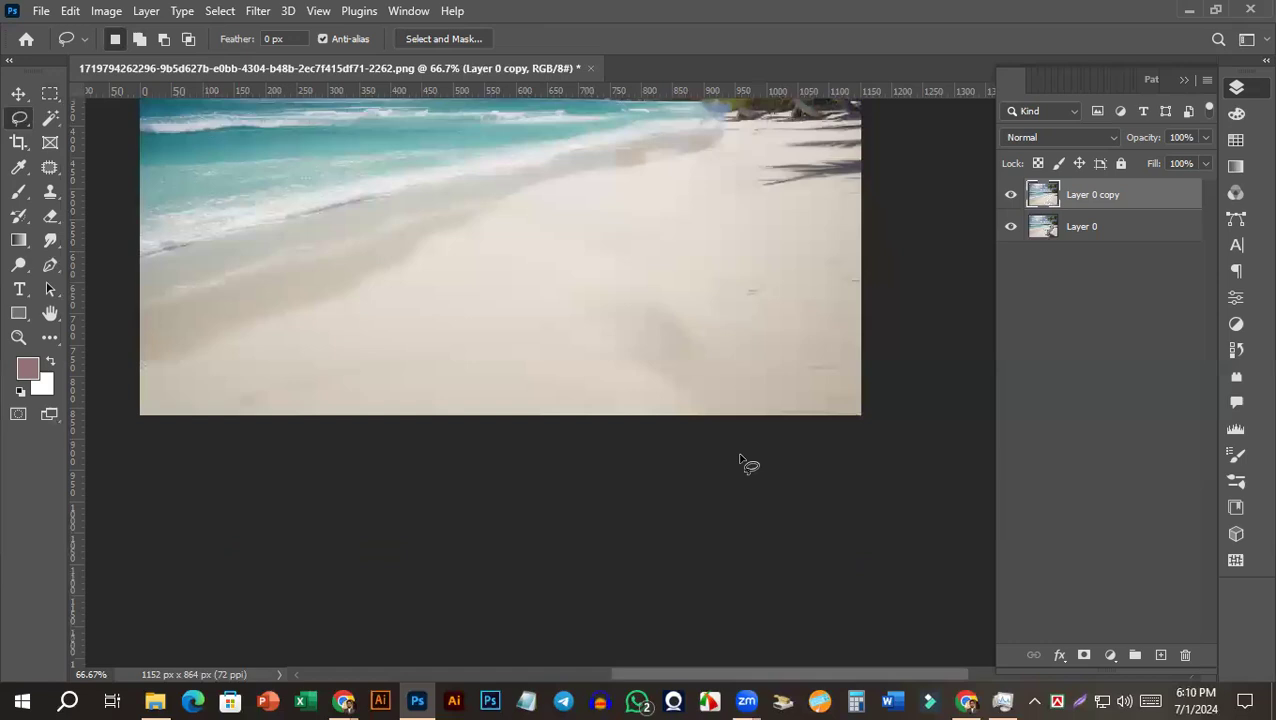
Lasso the faint grey smudge left on the sand where the shadow was, apply a Content-Aware fill at 100% opacity and deselect.
key("ctrl+0")
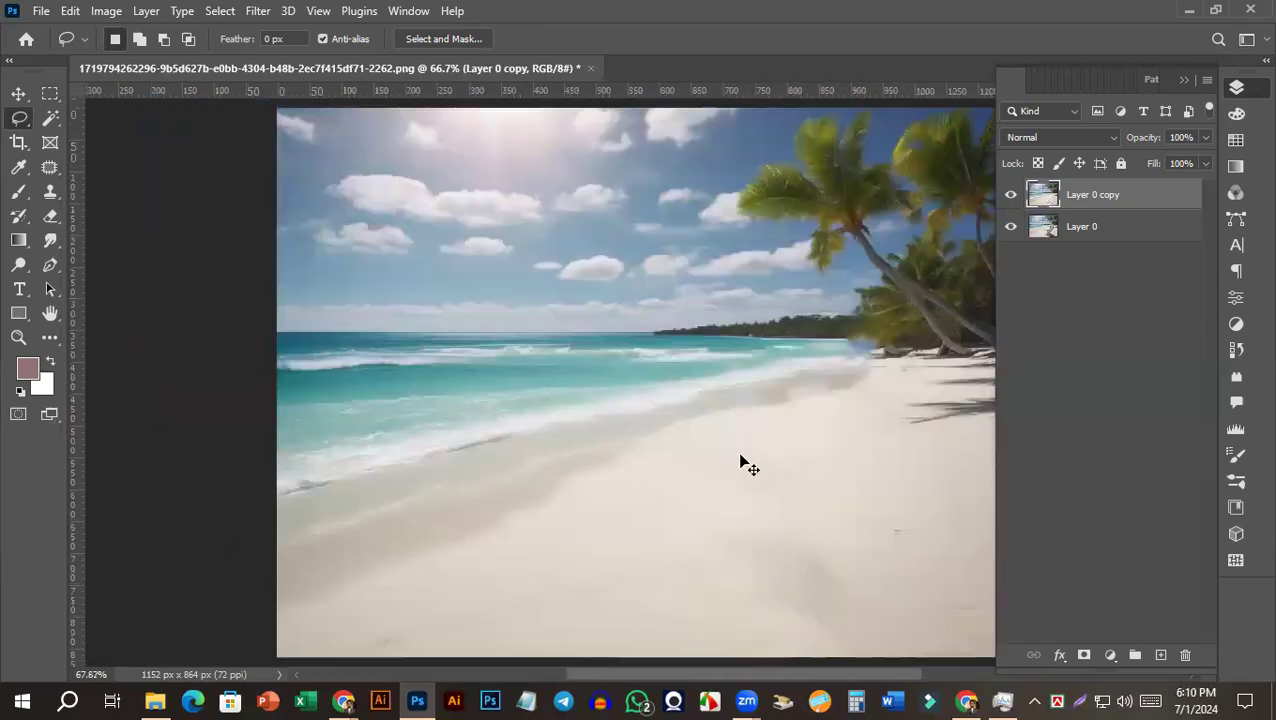
key("ctrl+minus")
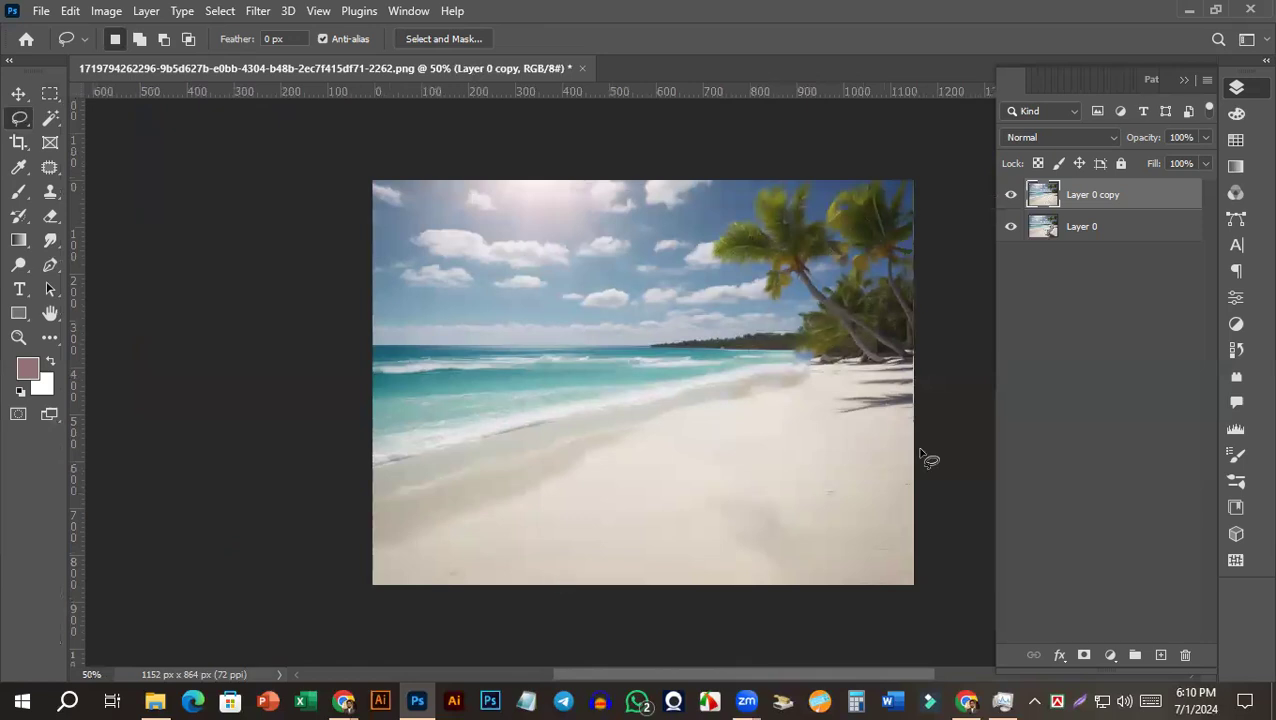
left_click_drag(720, 489, 755, 489)
mouse_move(823, 565)
left_mouse_down()
mouse_move(785, 572)
mouse_move(724, 544)
mouse_move(706, 492)
left_mouse_up()
key("shift")
key("shift+BackSpace")
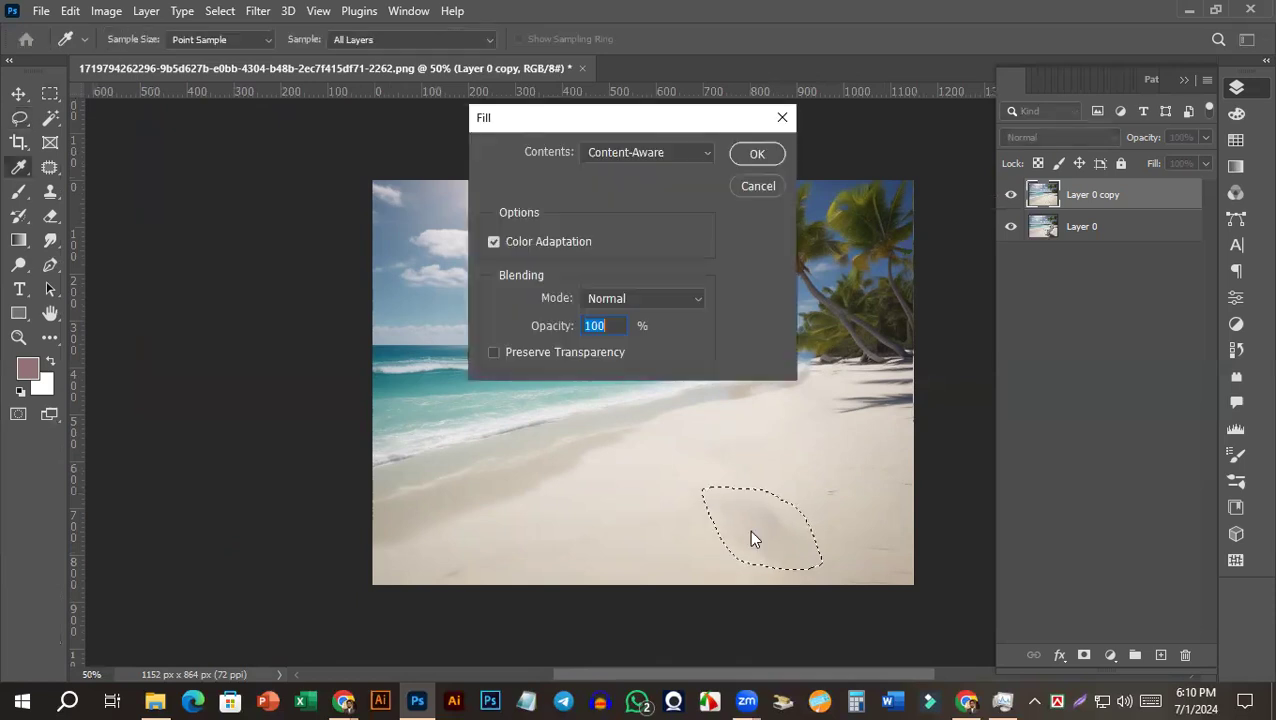
key("Return")
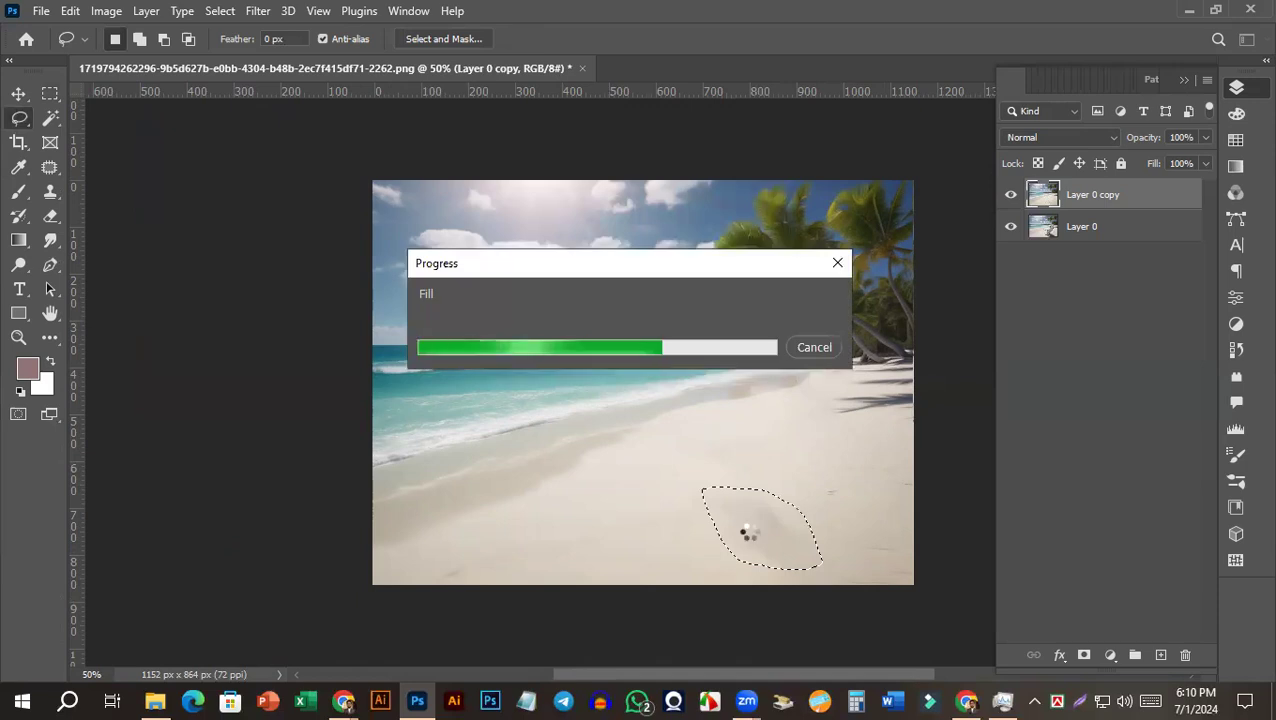
key("ctrl+d")
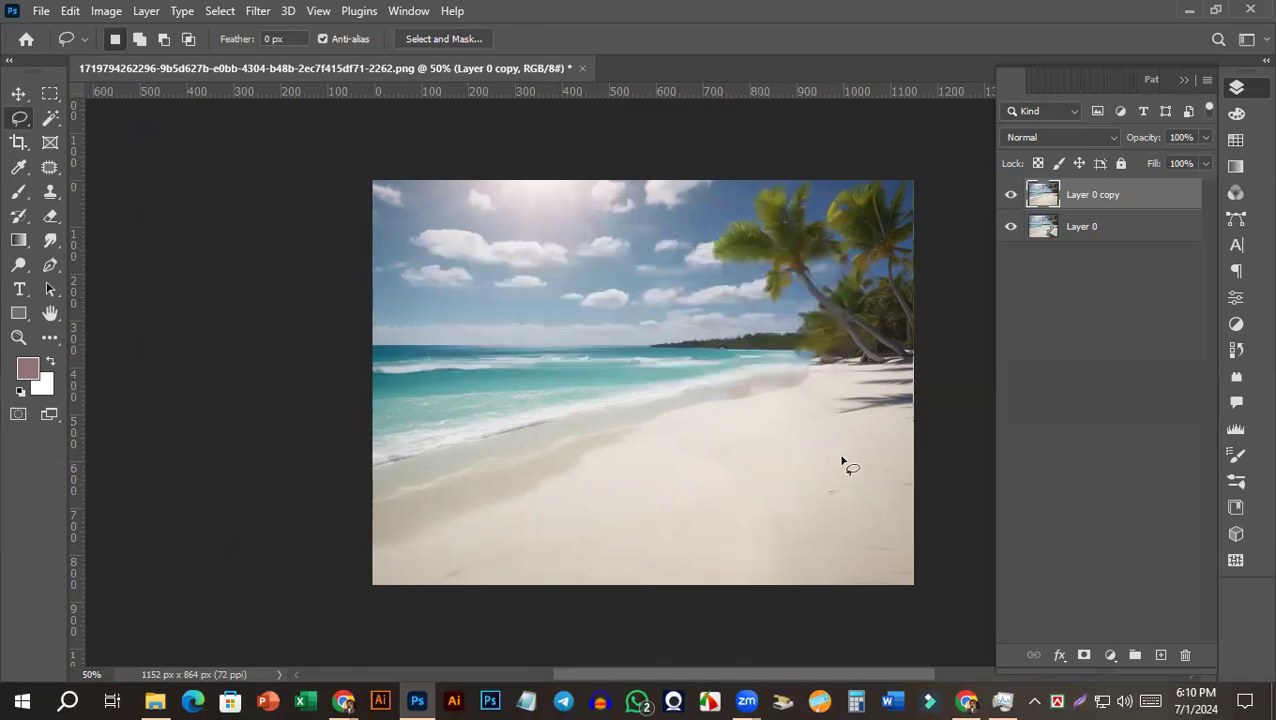
Lasso the blue patch where the shoreline meets the palm leaves, apply a Content-Aware fill at 100% opacity and deselect.
left_click_drag(767, 335, 840, 387)
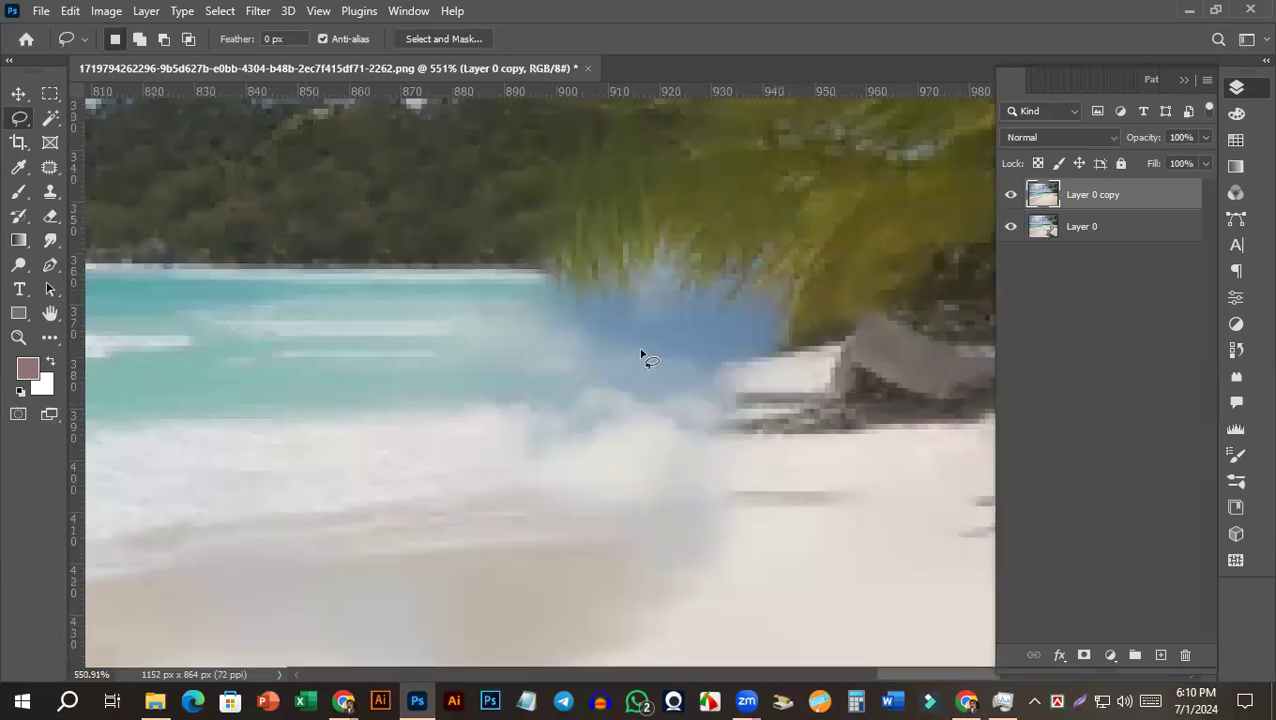
scroll(641, 357, "down", 5)
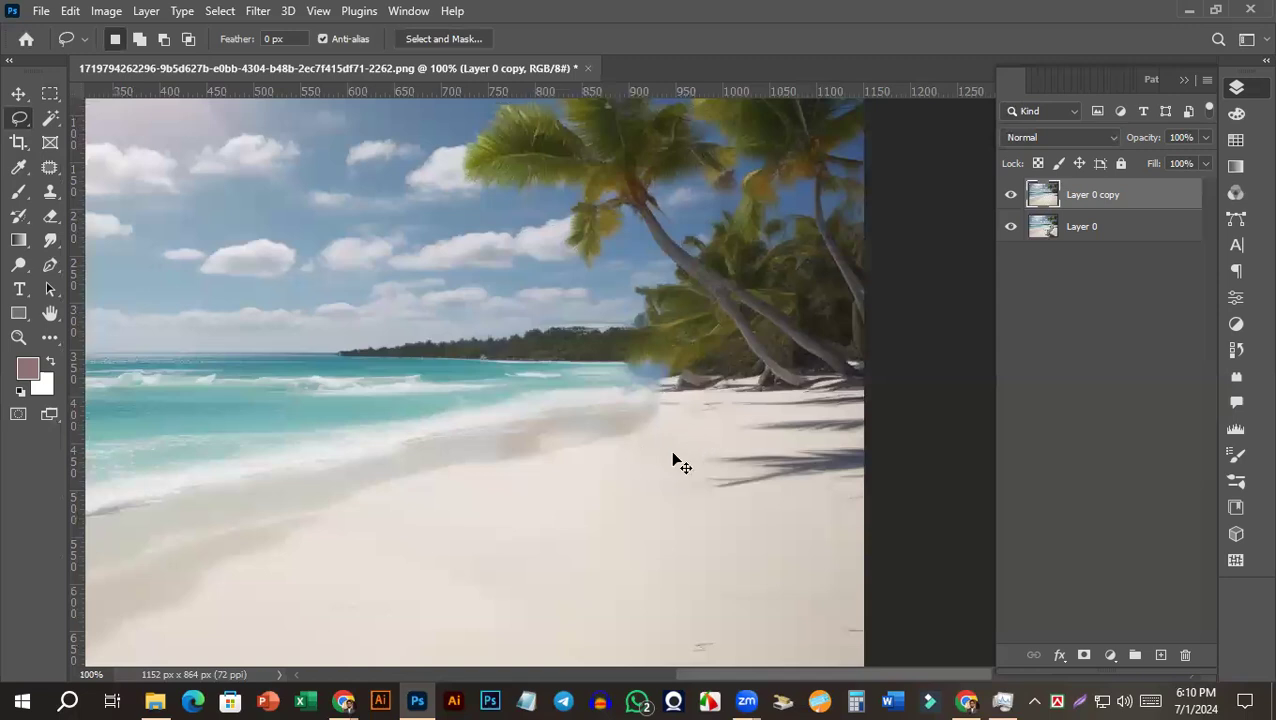
key("ctrl+minus")
key("ctrl+minus")
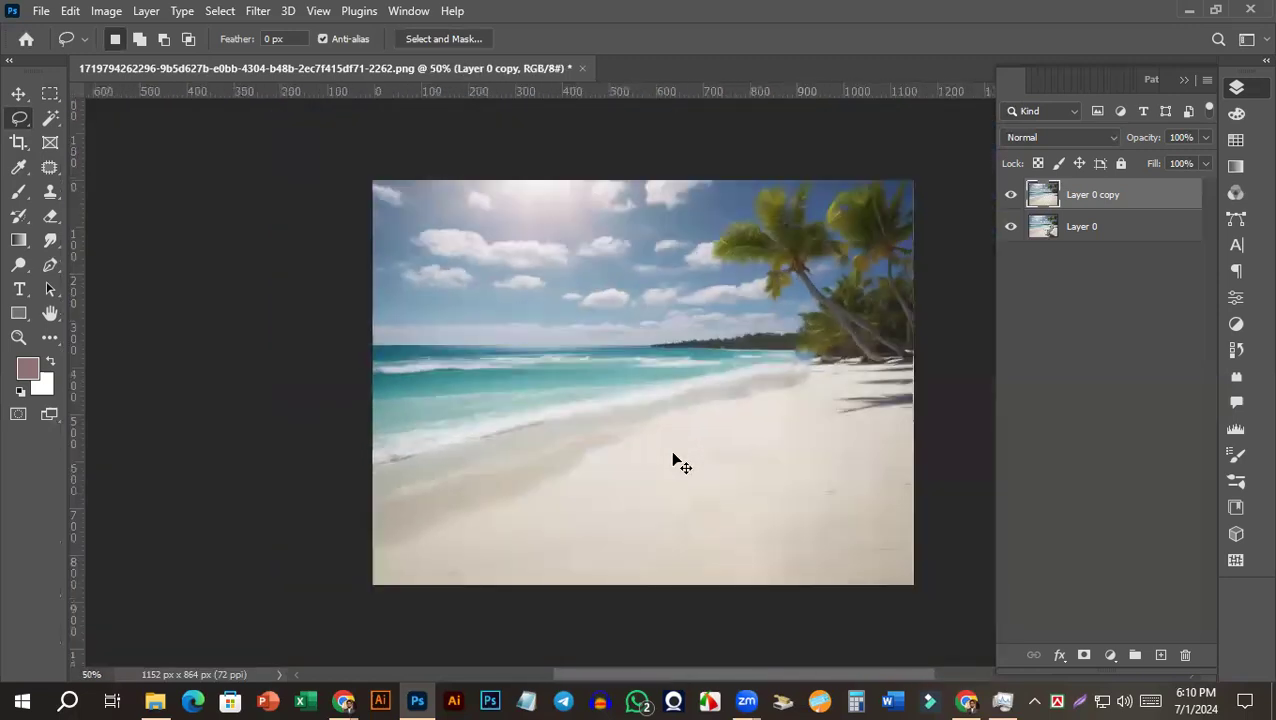
scroll(670, 450, "up", 4)
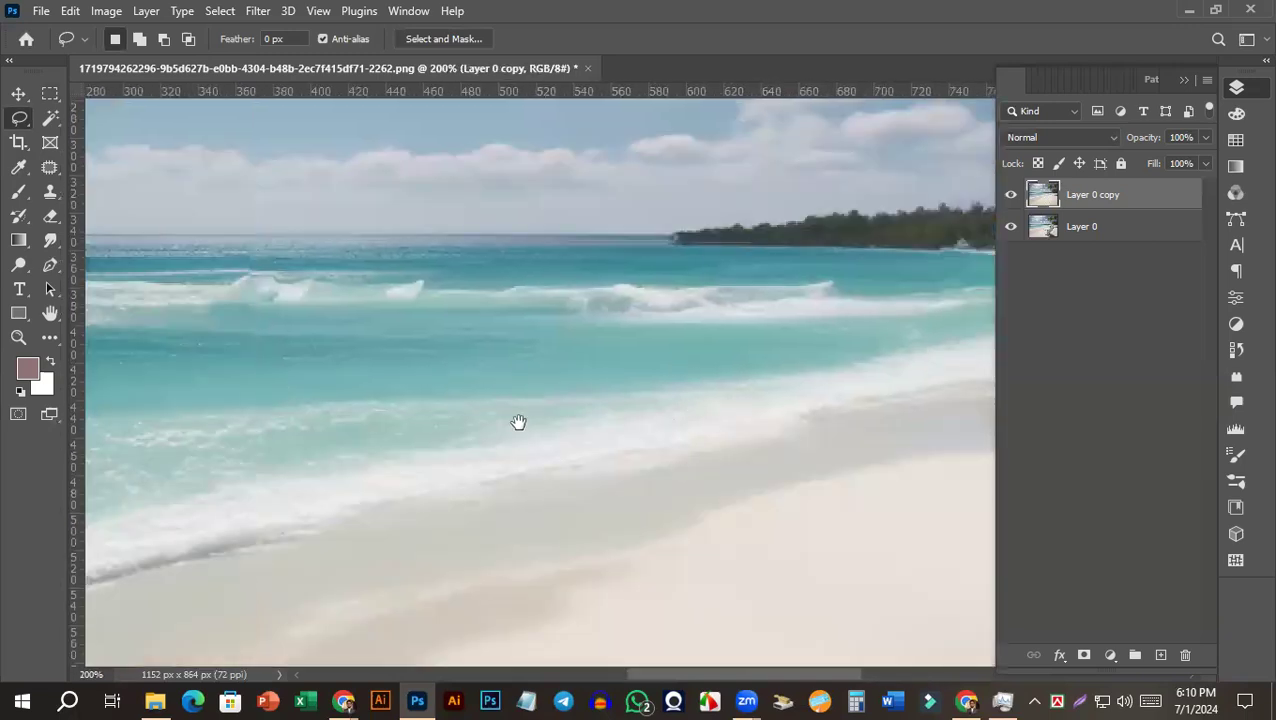
left_click_drag(518, 422, 353, 441)
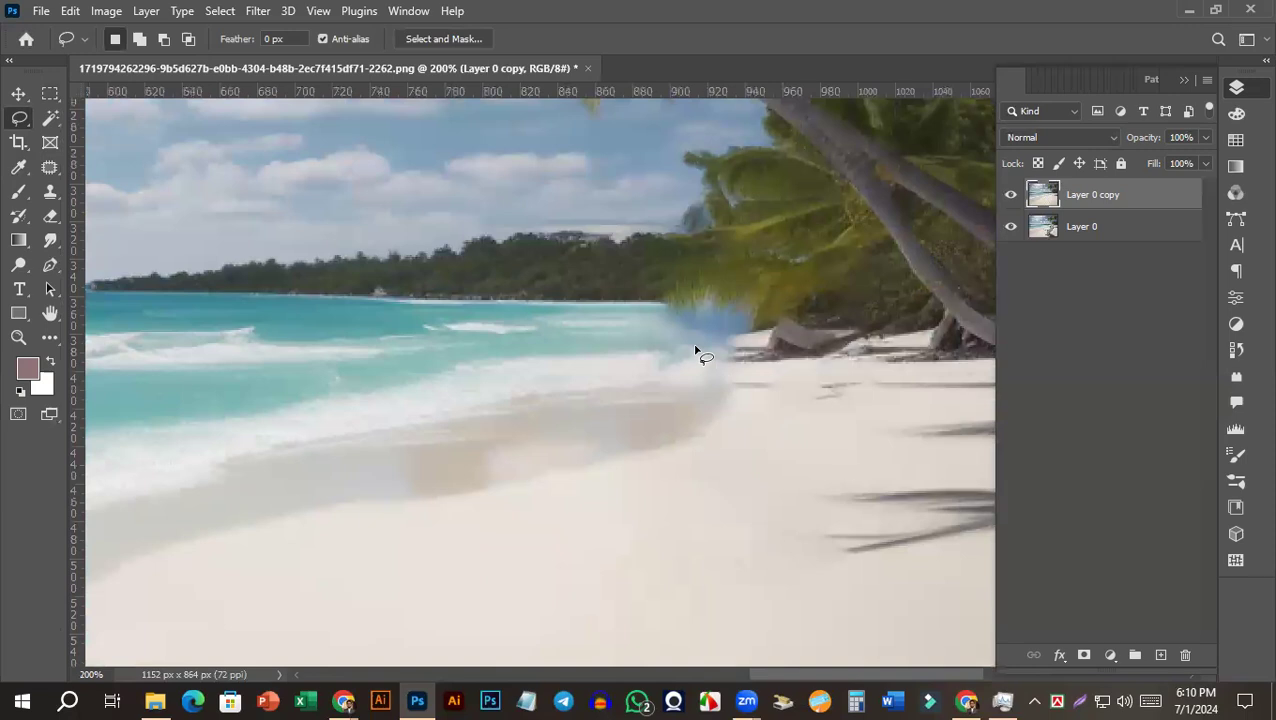
mouse_move(668, 322)
left_mouse_down()
mouse_move(714, 346)
mouse_move(754, 327)
mouse_move(714, 303)
mouse_move(669, 322)
left_mouse_up()
key("shift+F5")
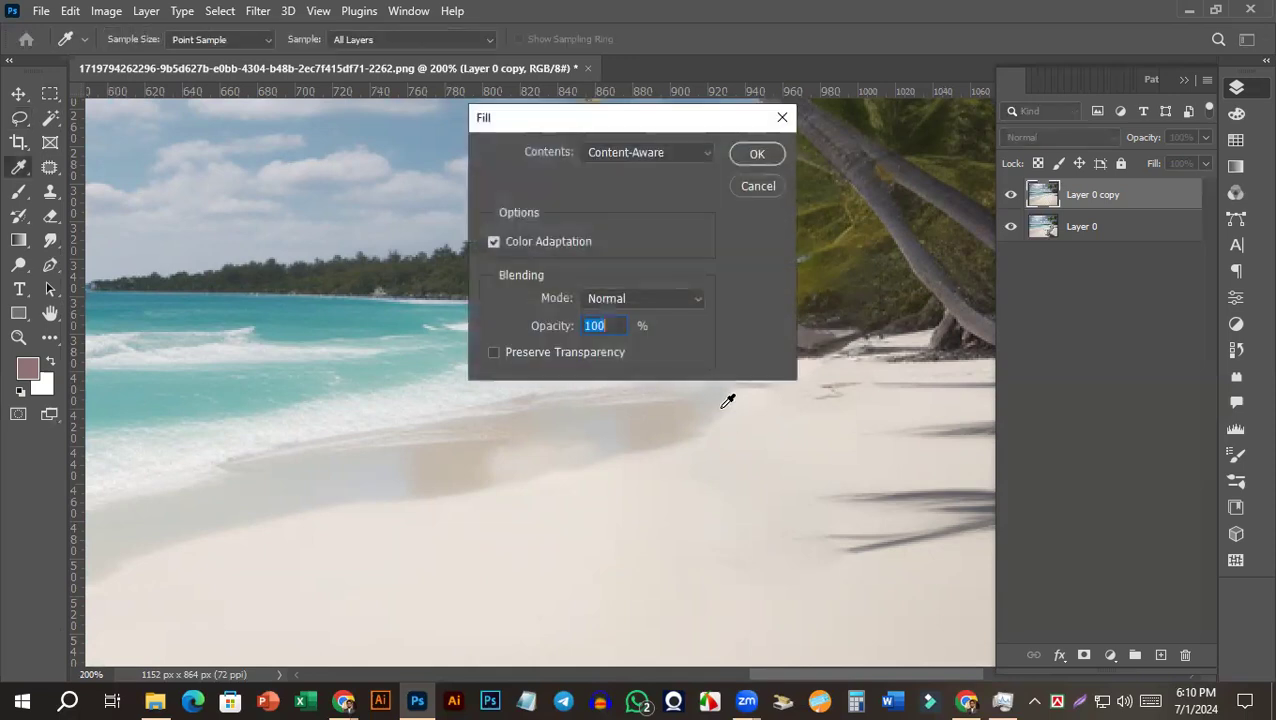
key("Return")
key("ctrl+d")
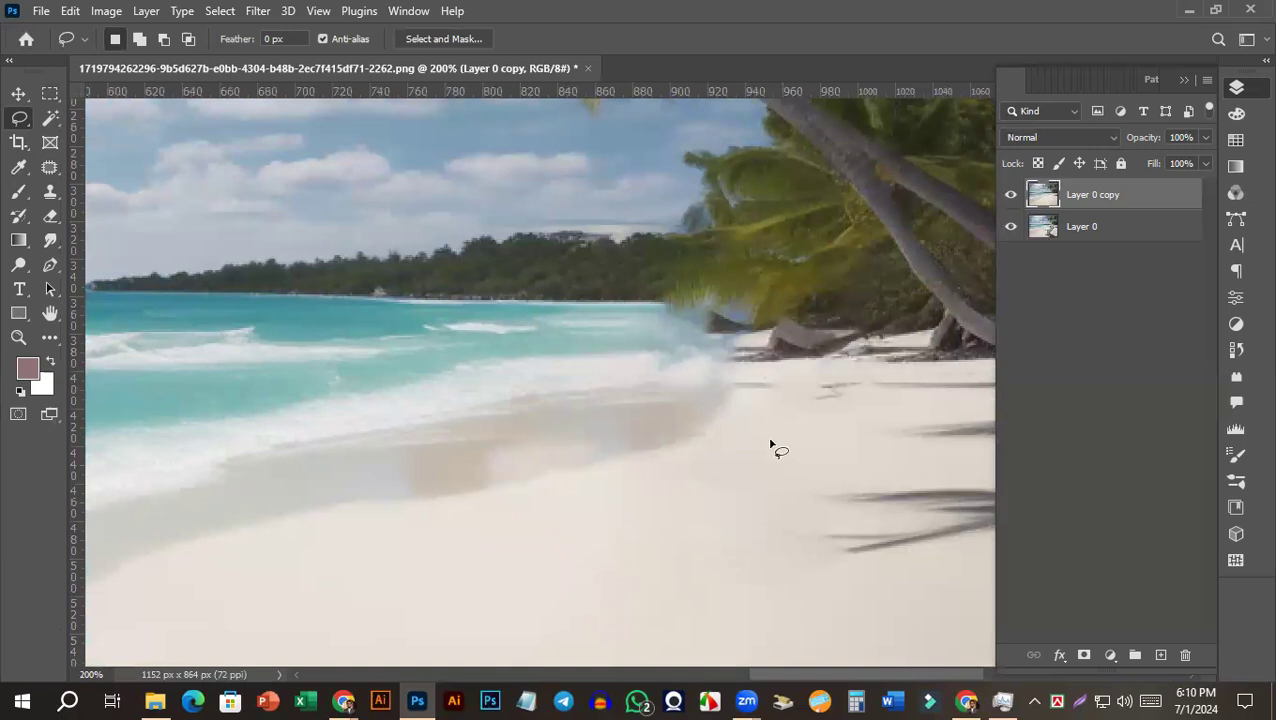
Draw a small elliptical marquee selection on the lower sand area of the beach and deselect it.
key("ctrl+0")
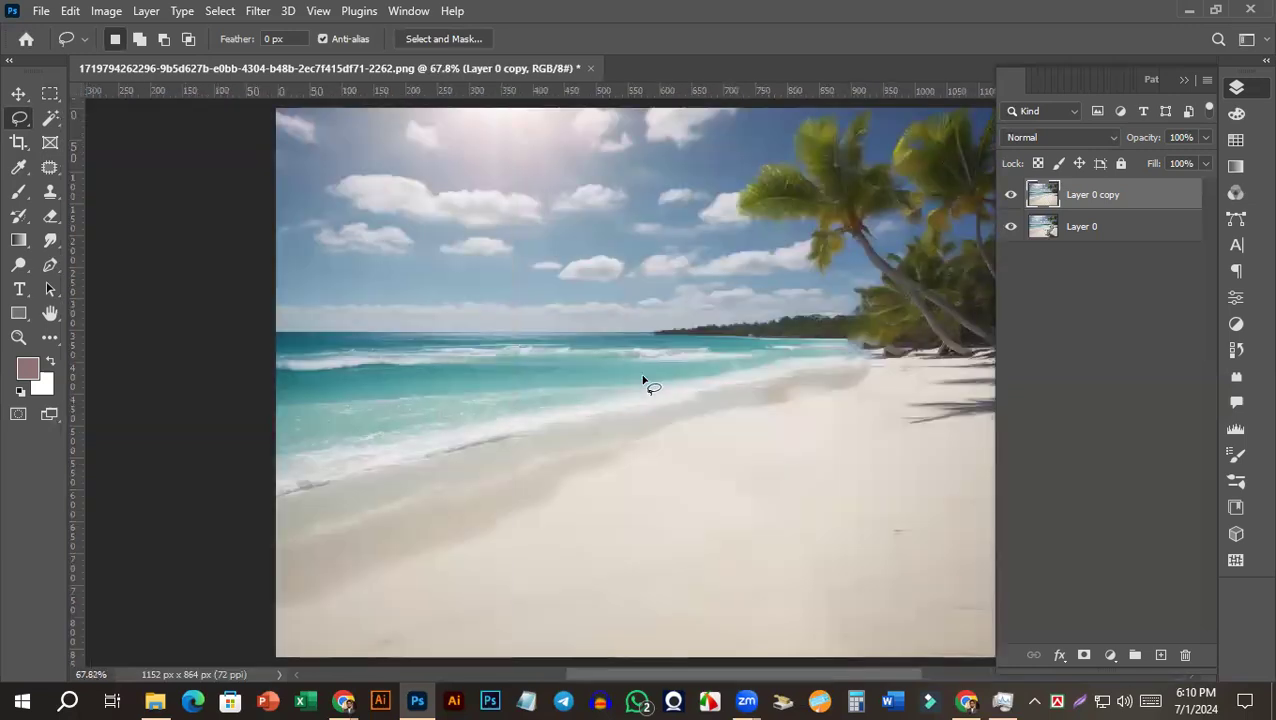
key("ctrl+minus")
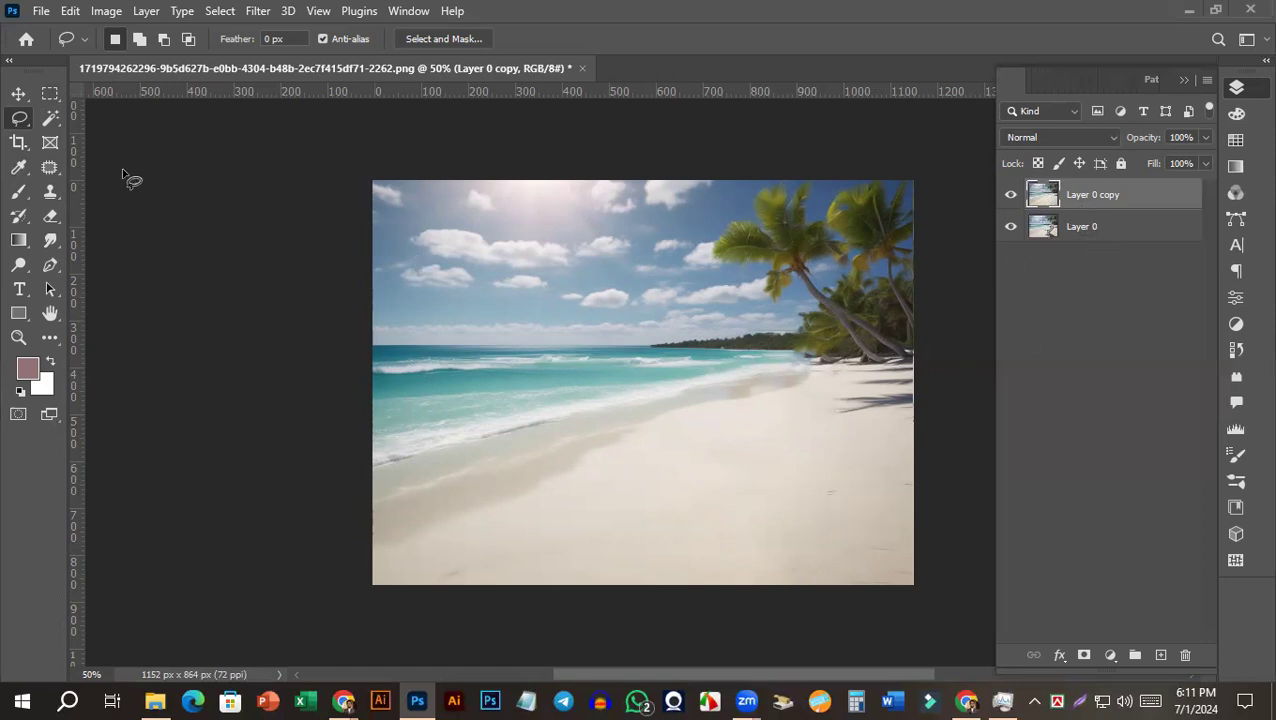
left_click(39, 117)
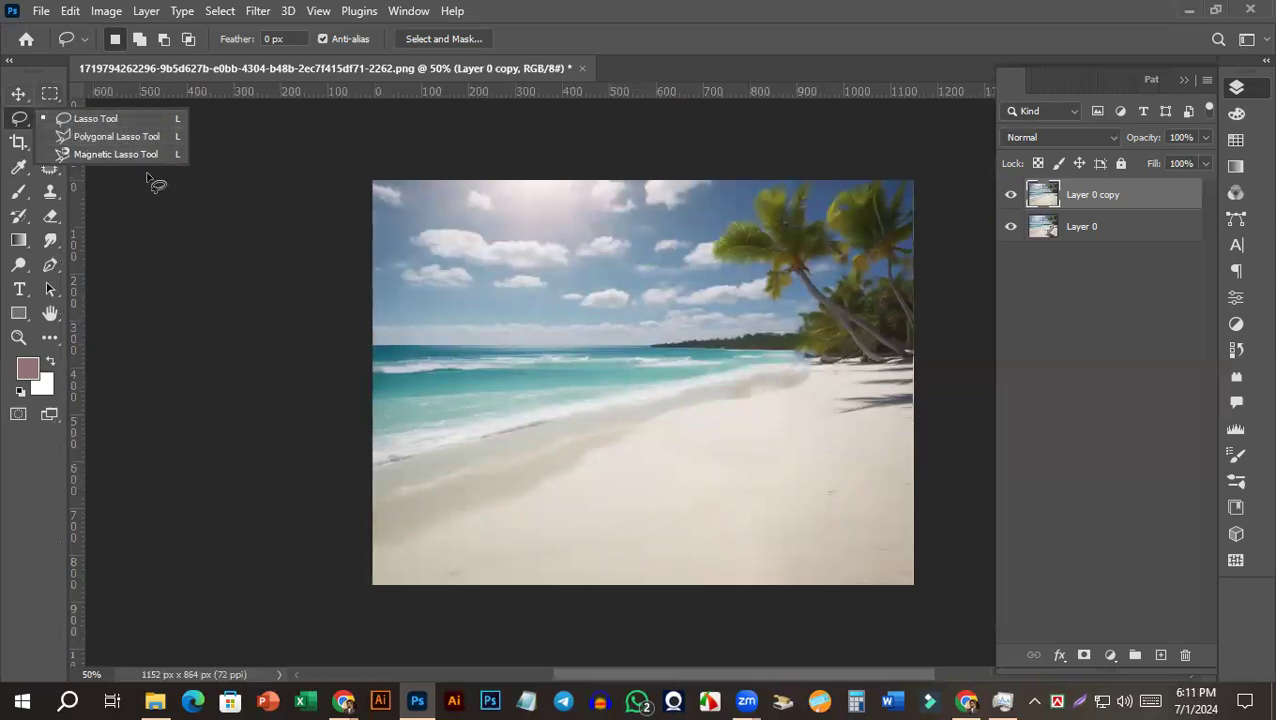
left_click(50, 93)
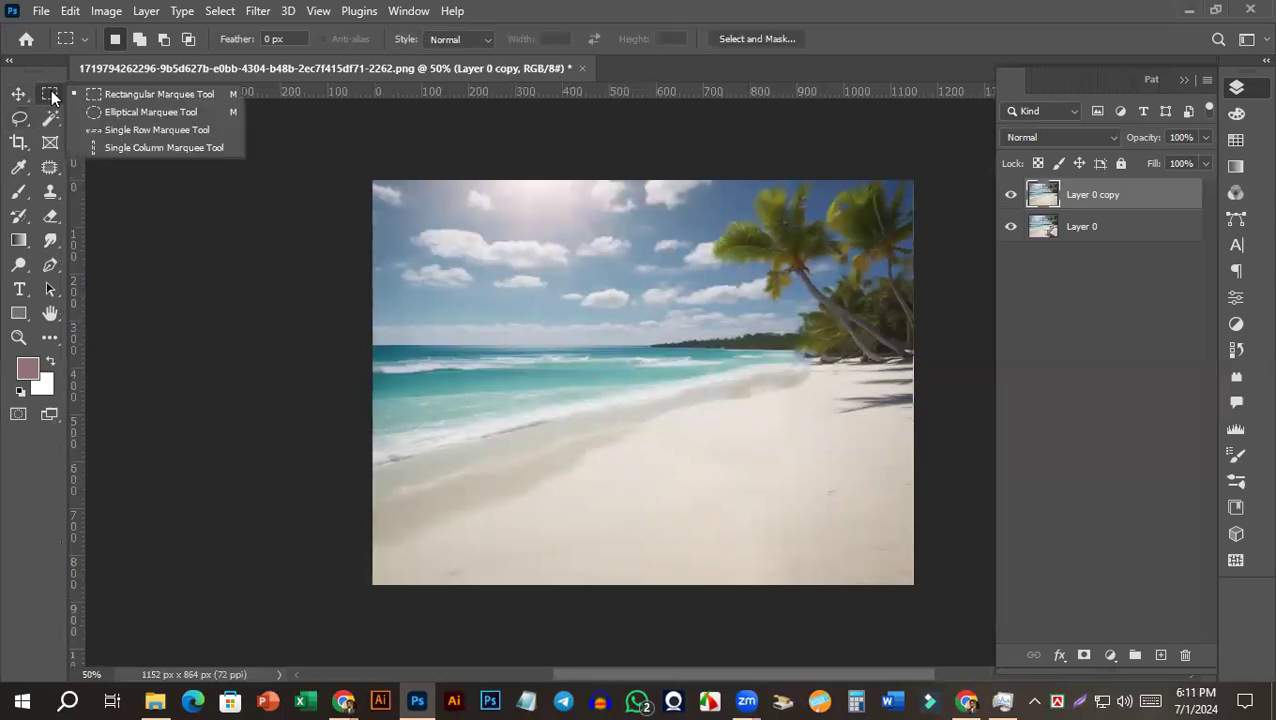
left_click(140, 111)
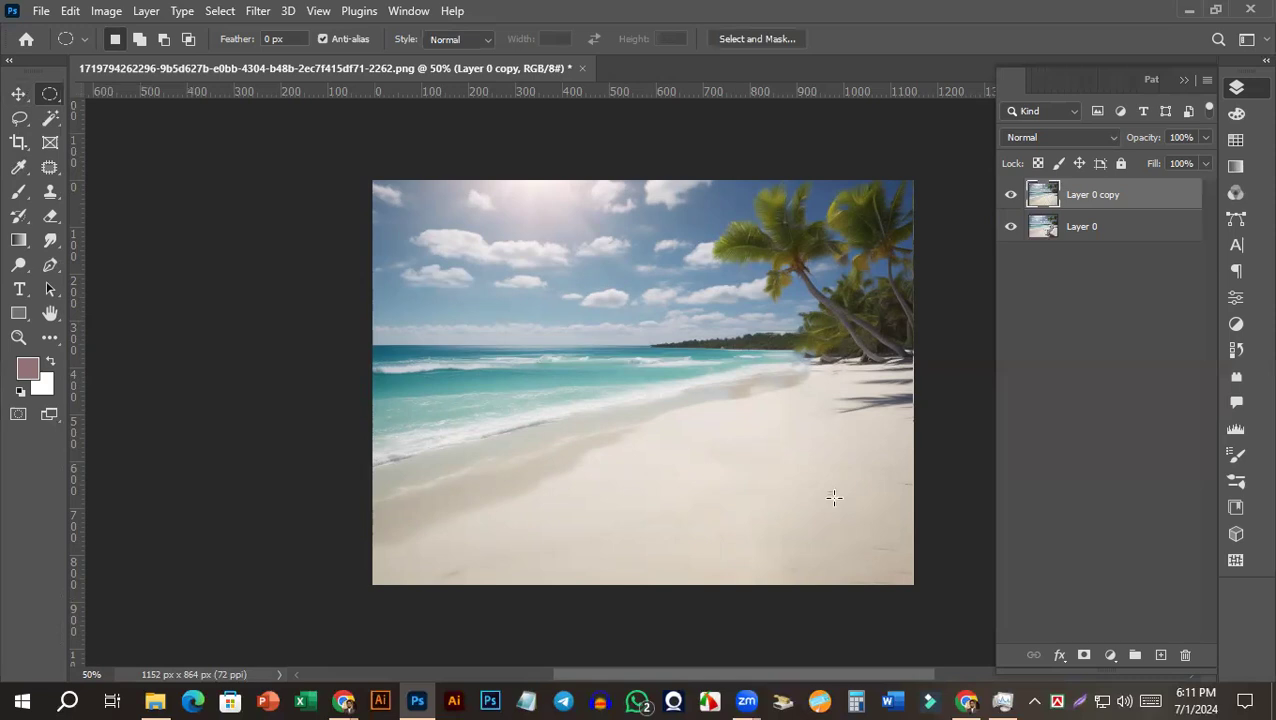
left_click_drag(818, 476, 847, 504)
left_click(806, 551)
Make Layer 0 copy the active layer and hide the original Layer 0.
left_click(1108, 232)
left_click(1122, 200)
left_click(1010, 227)
Apply a Brightness/Contrast adjustment to Layer 0 copy with brightness -32 and contrast 21.
left_click(109, 13)
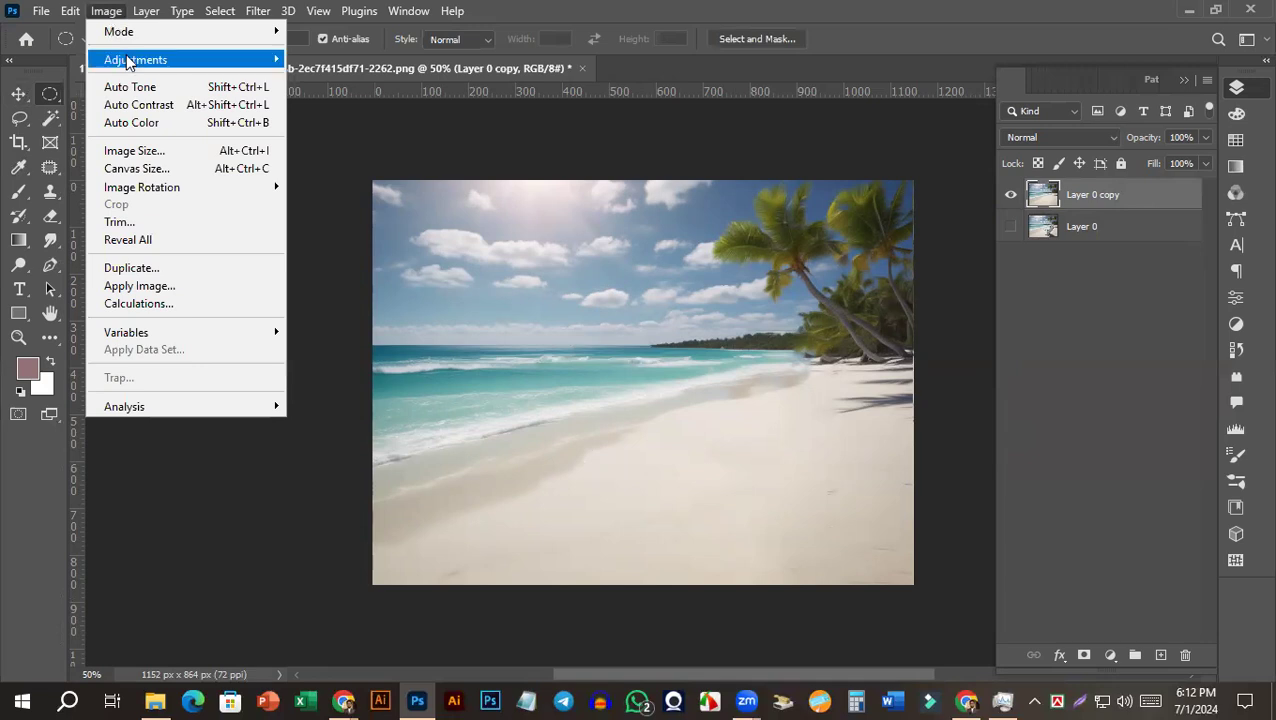
mouse_move(222, 58)
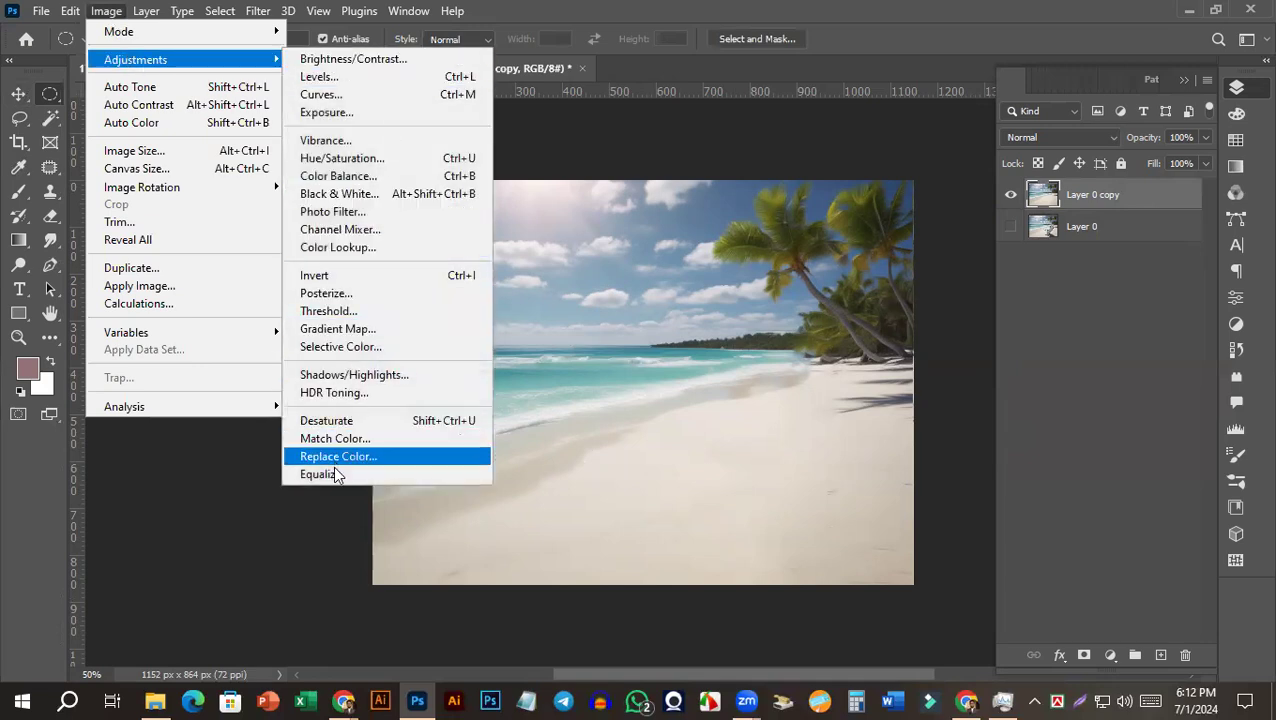
left_click(386, 59)
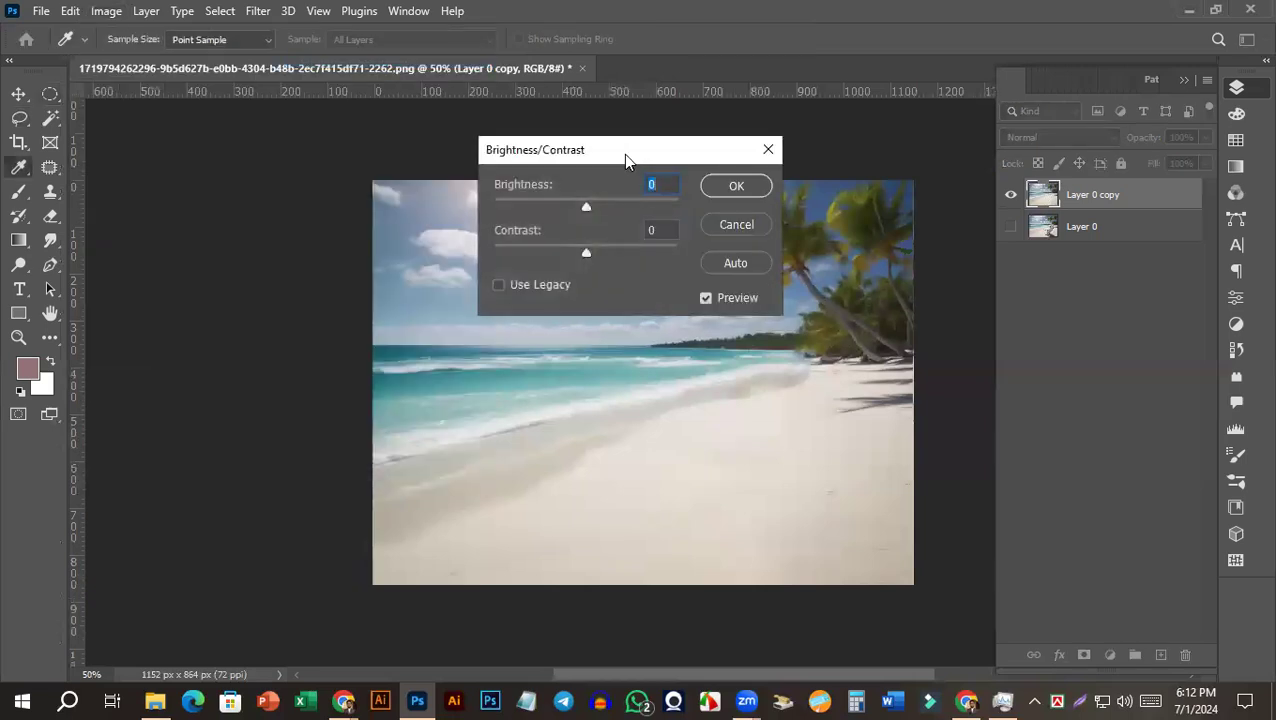
left_click_drag(628, 160, 914, 92)
left_click_drag(871, 137, 888, 185)
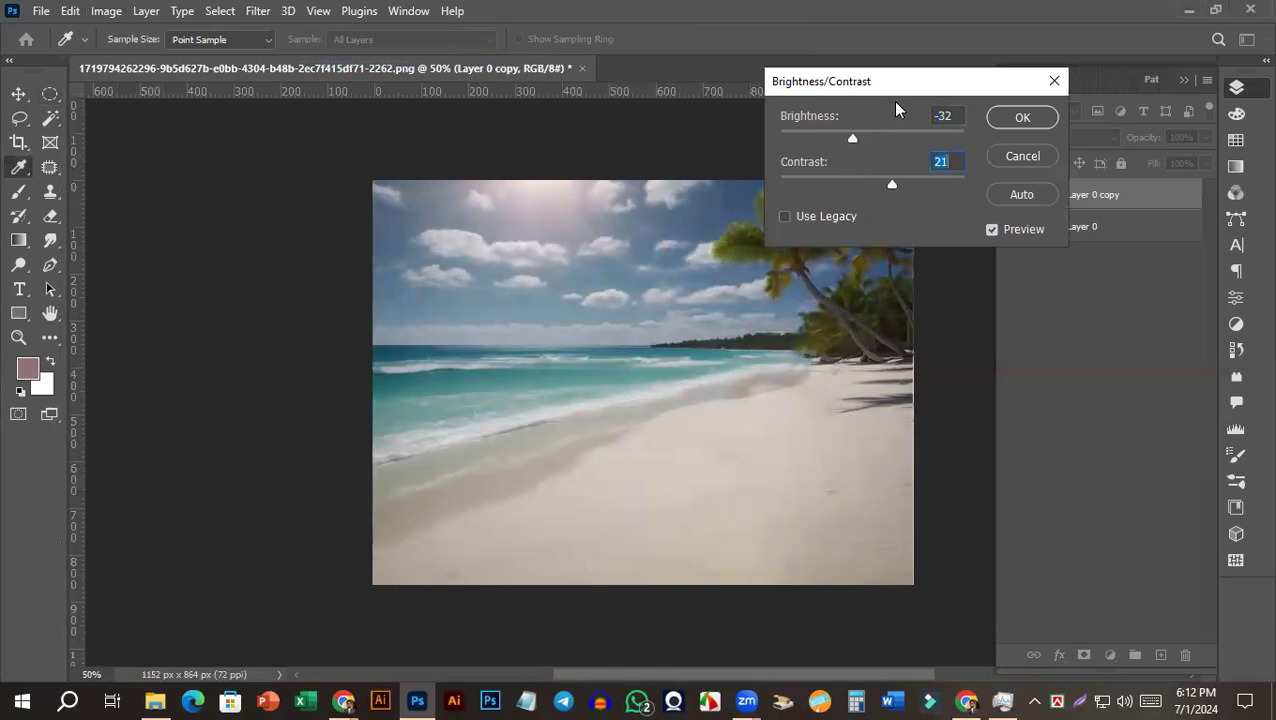
left_click_drag(893, 82, 841, 101)
left_click(966, 140)
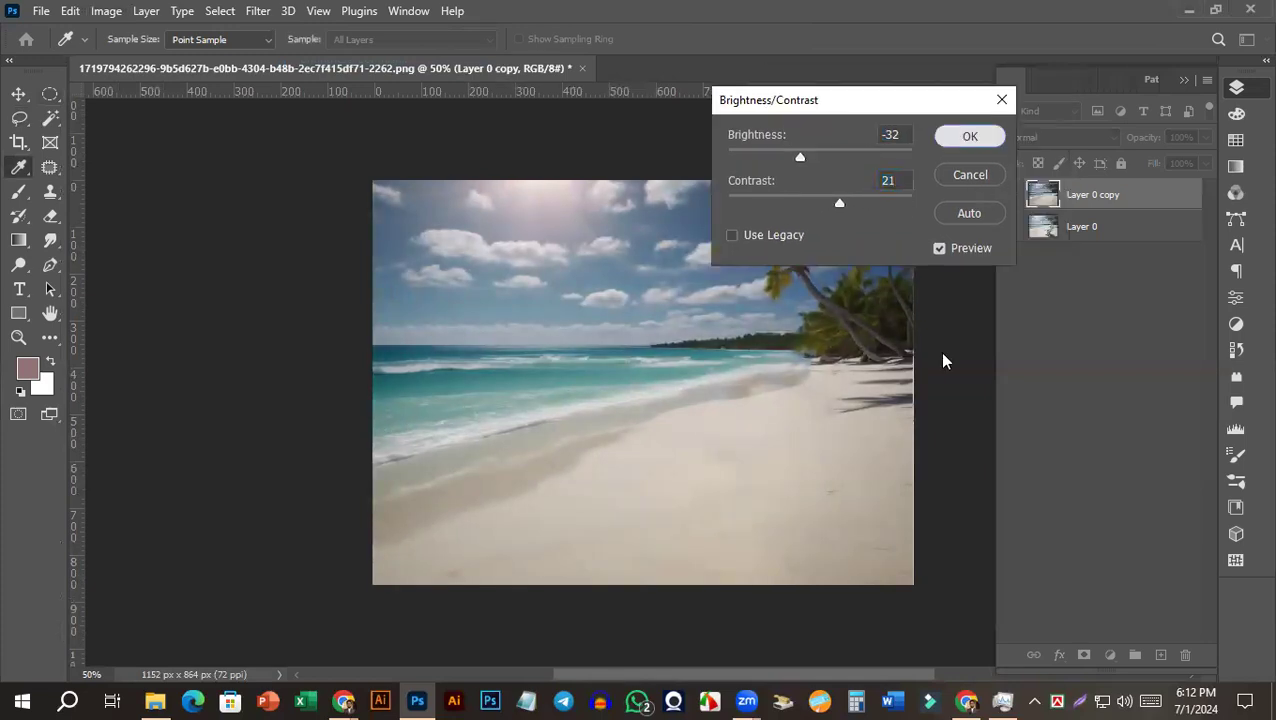
Start a Levels adjustment on Layer 0 copy and set the shadow input level to 13.
key("m")
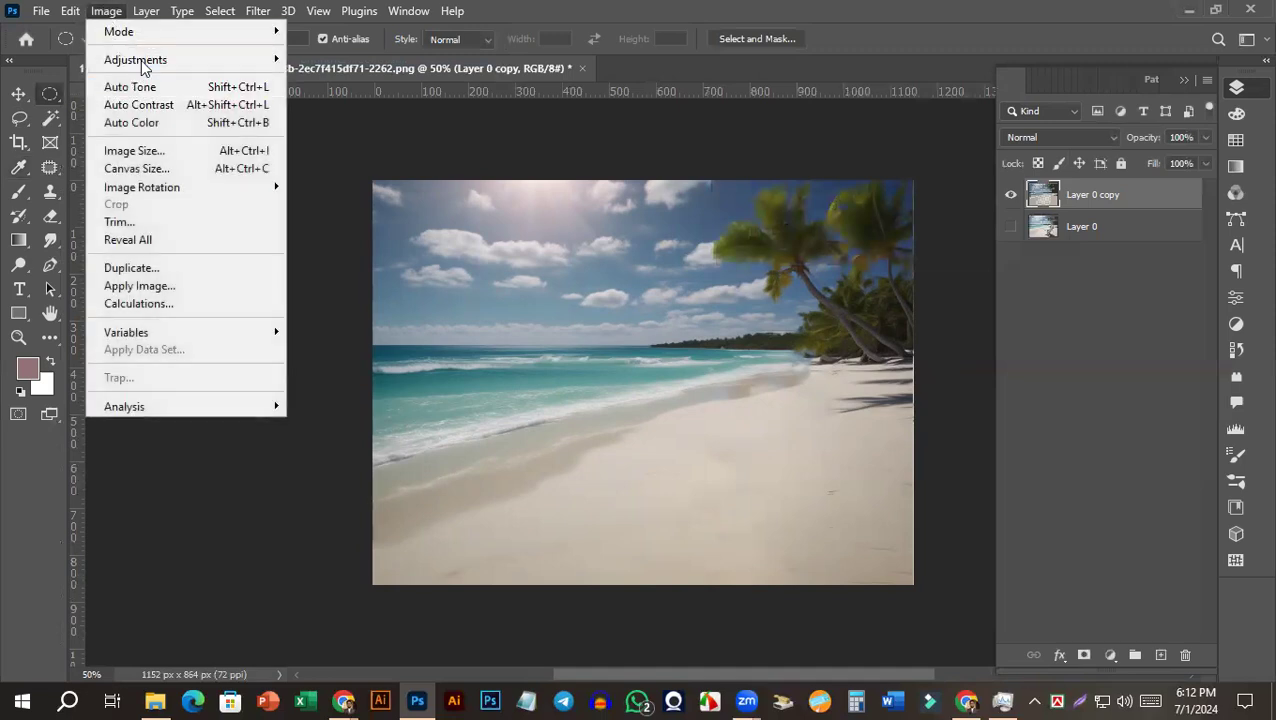
mouse_move(185, 60)
left_click(320, 77)
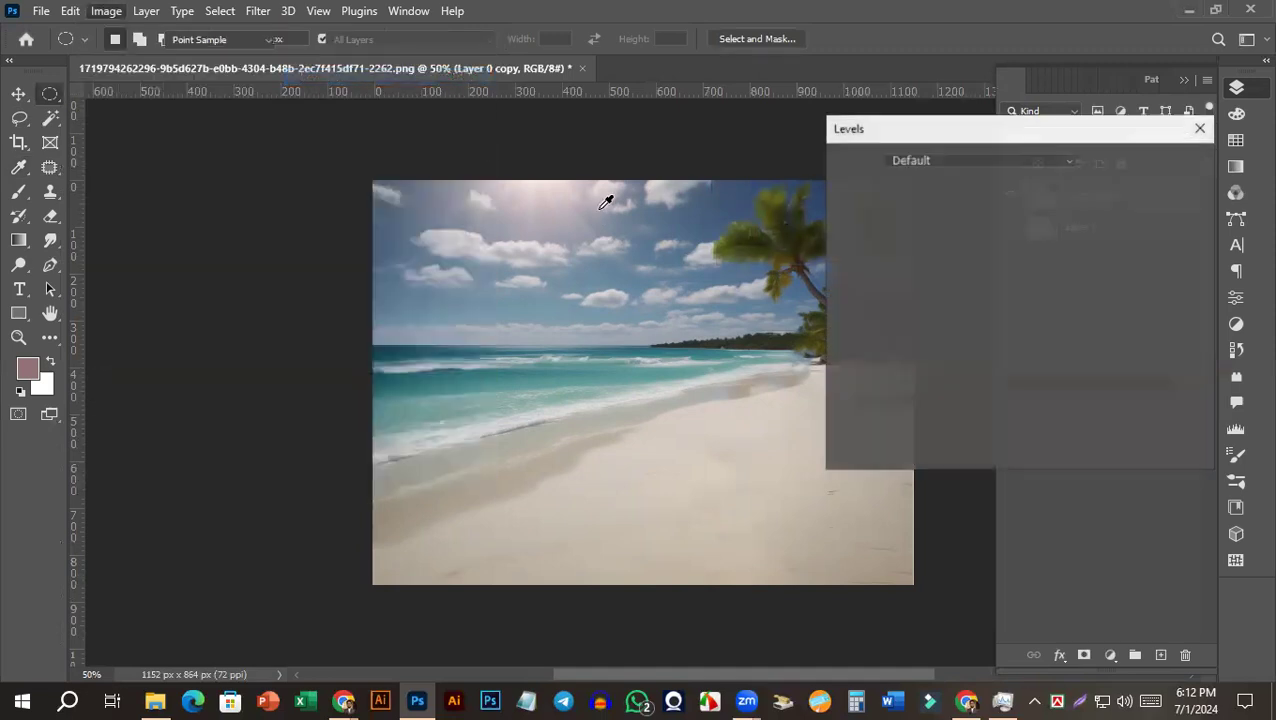
left_click_drag(850, 340, 879, 343)
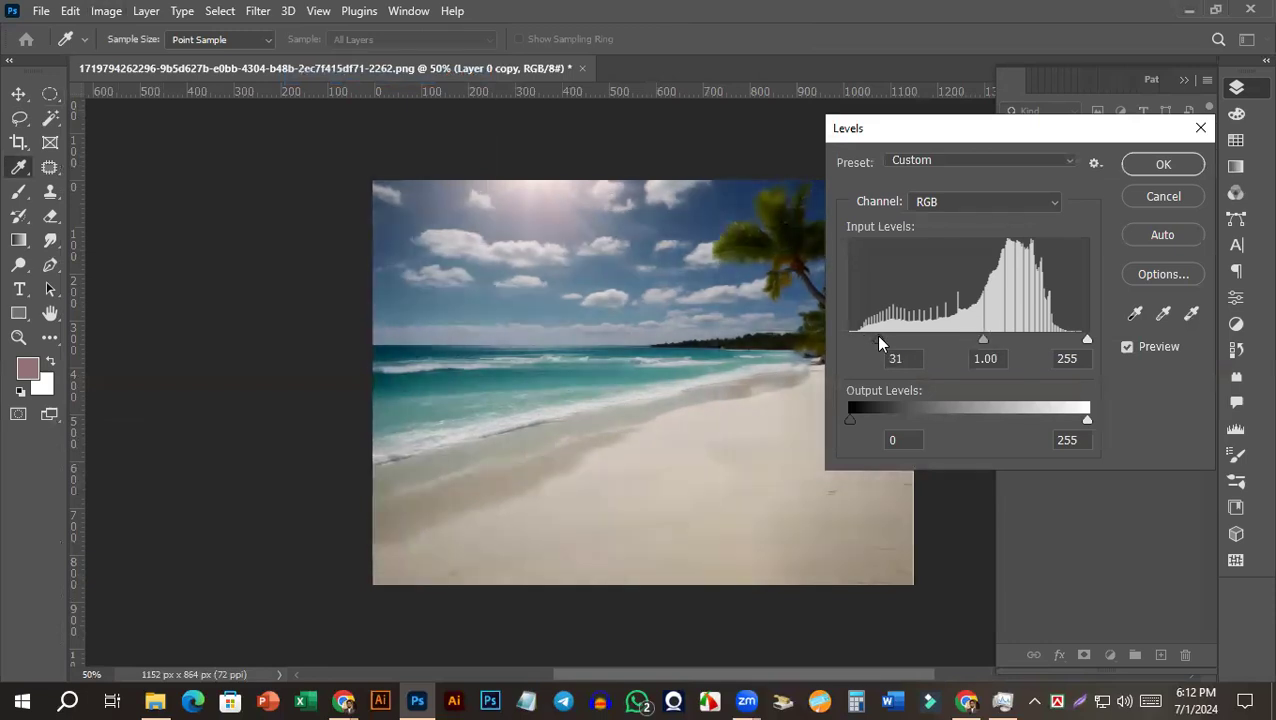
left_click_drag(941, 133, 1095, 61)
mouse_move(1031, 269)
left_mouse_down()
mouse_move(997, 271)
mouse_move(1020, 271)
left_mouse_up()
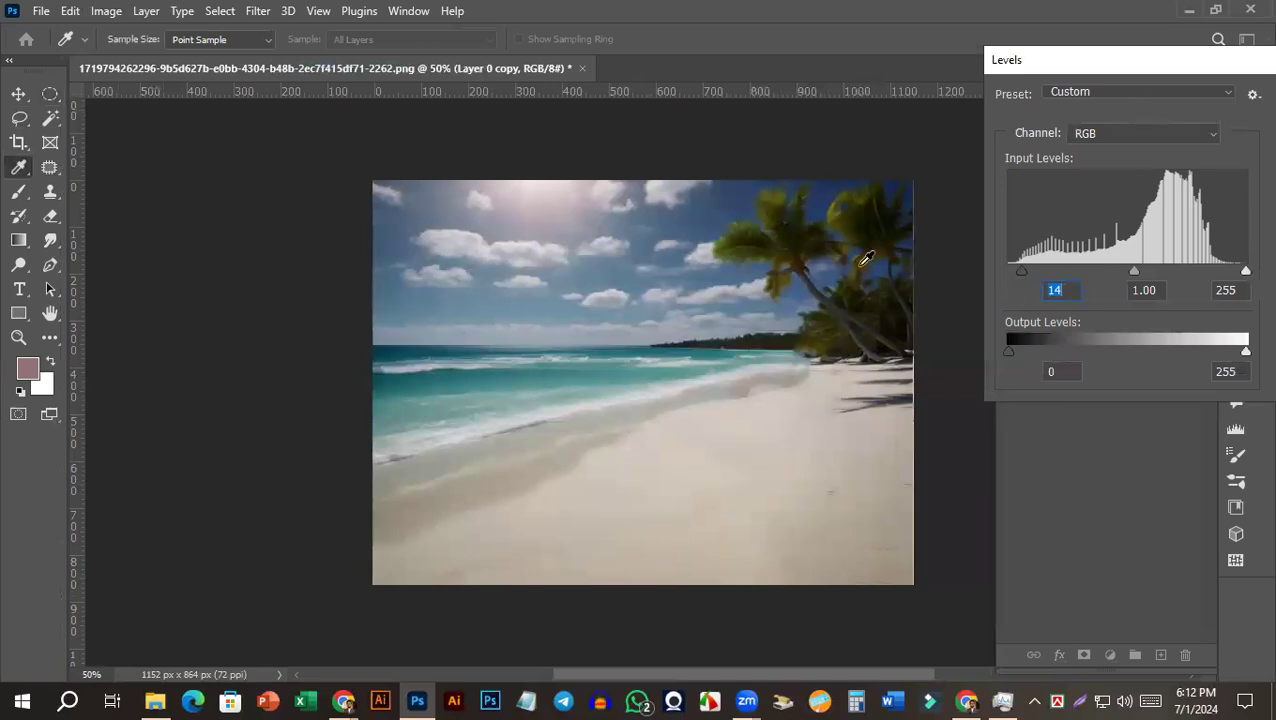
mouse_move(1020, 271)
left_mouse_down()
mouse_move(982, 269)
mouse_move(1018, 271)
left_mouse_up()
Set the white output level to 224 with the channel kept at RGB, and apply the Levels adjustment.
left_click_drag(1008, 352, 974, 356)
left_click_drag(1245, 352, 1217, 354)
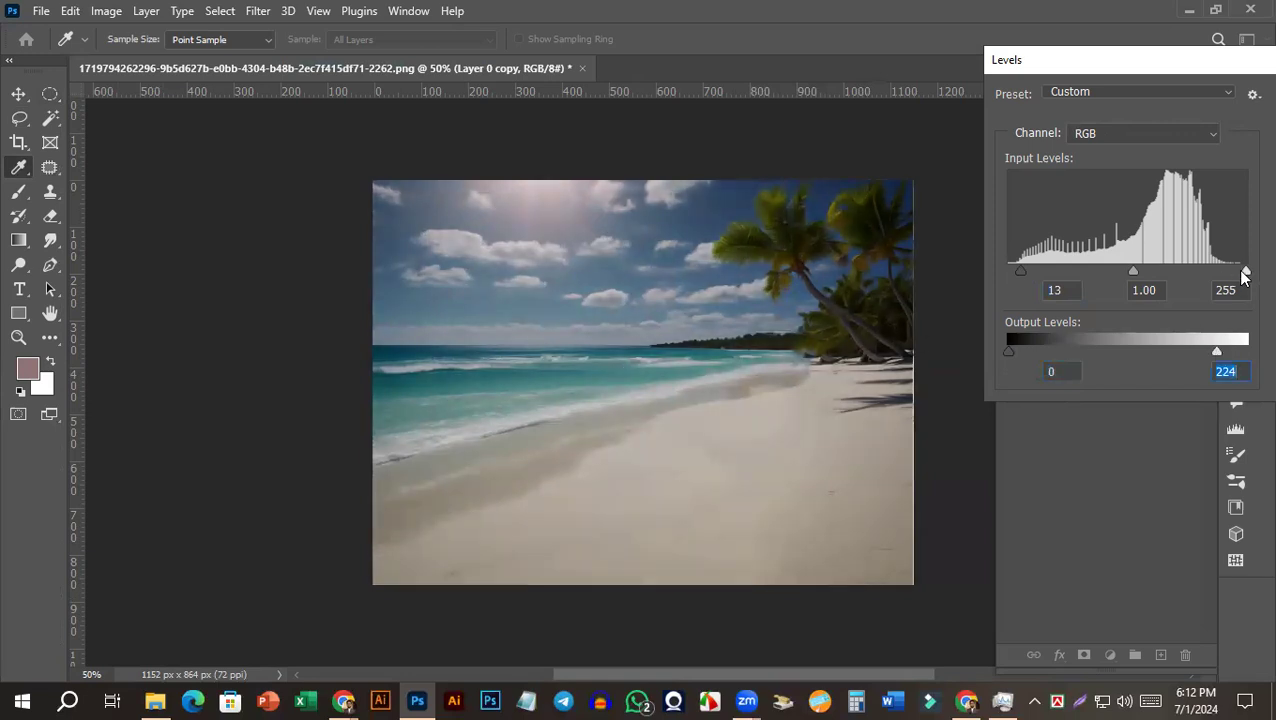
mouse_move(1241, 273)
left_mouse_down()
mouse_move(1229, 273)
mouse_move(1245, 273)
left_mouse_up()
left_click_drag(1154, 58, 973, 99)
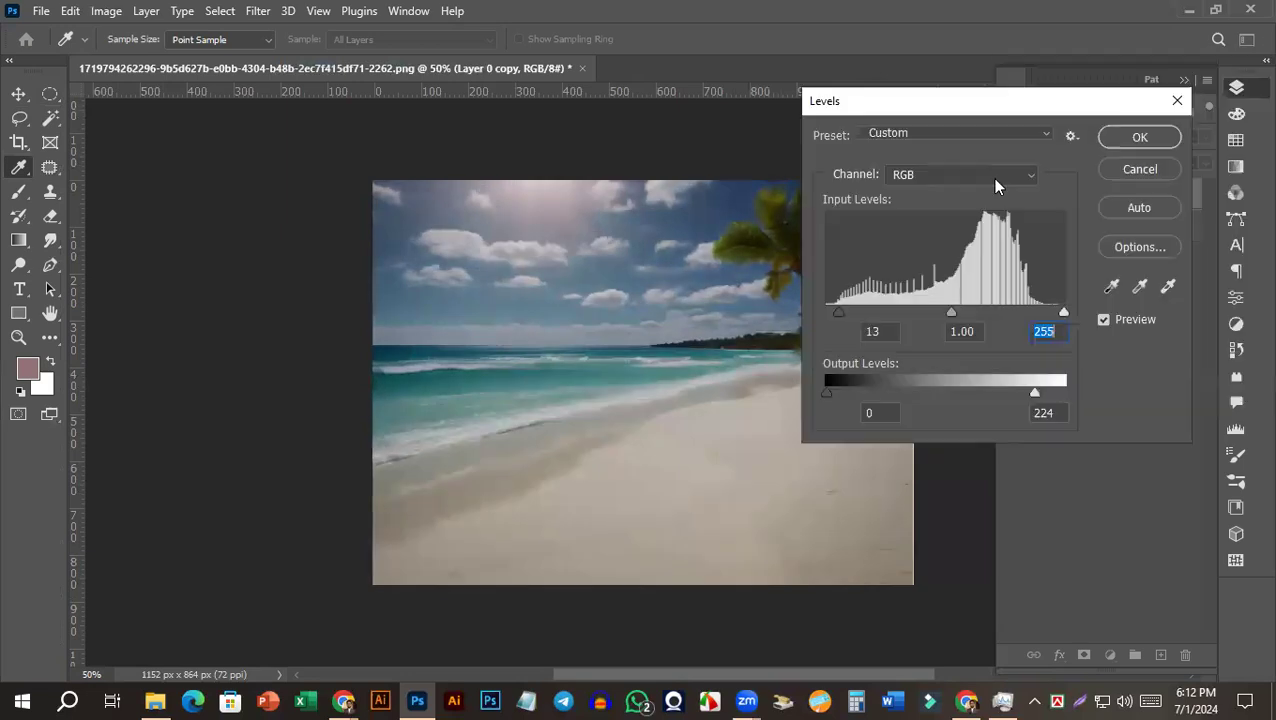
left_click(955, 175)
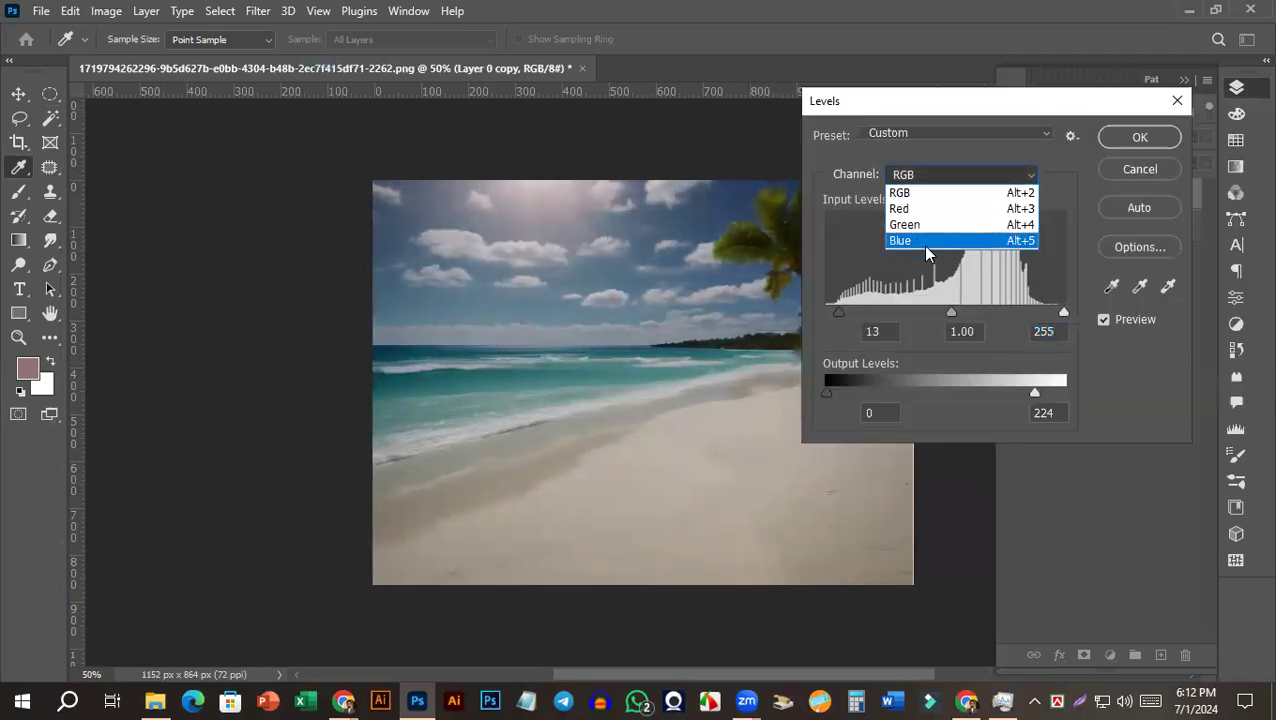
left_click(952, 114)
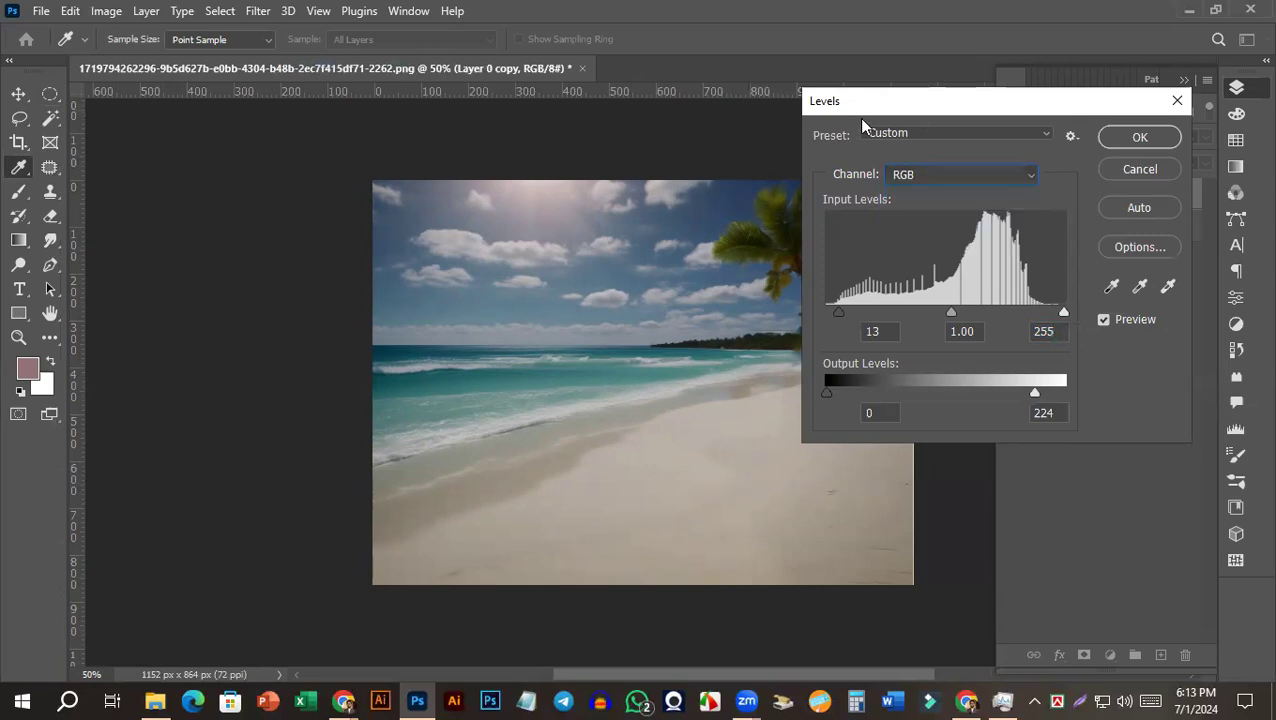
left_click(1144, 146)
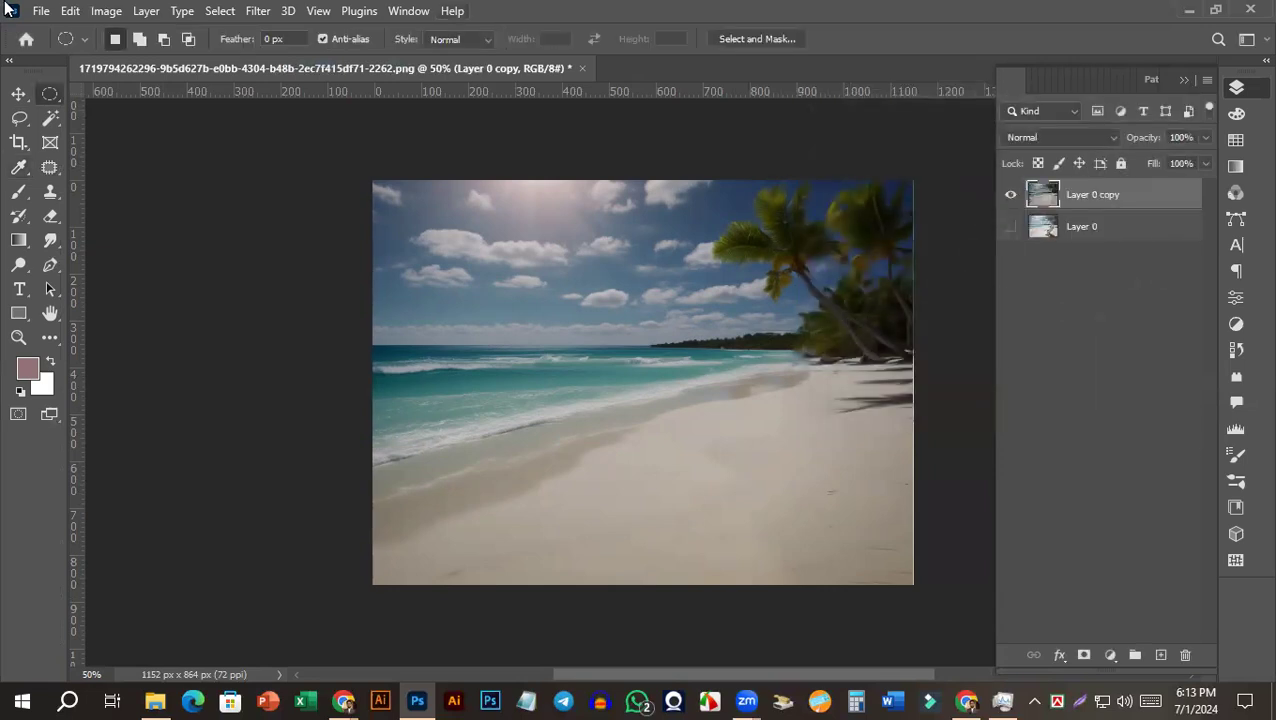
Apply a Curves adjustment to Layer 0 copy with an RGB curve point at input 154 and output 151.
left_click(106, 11)
mouse_move(166, 60)
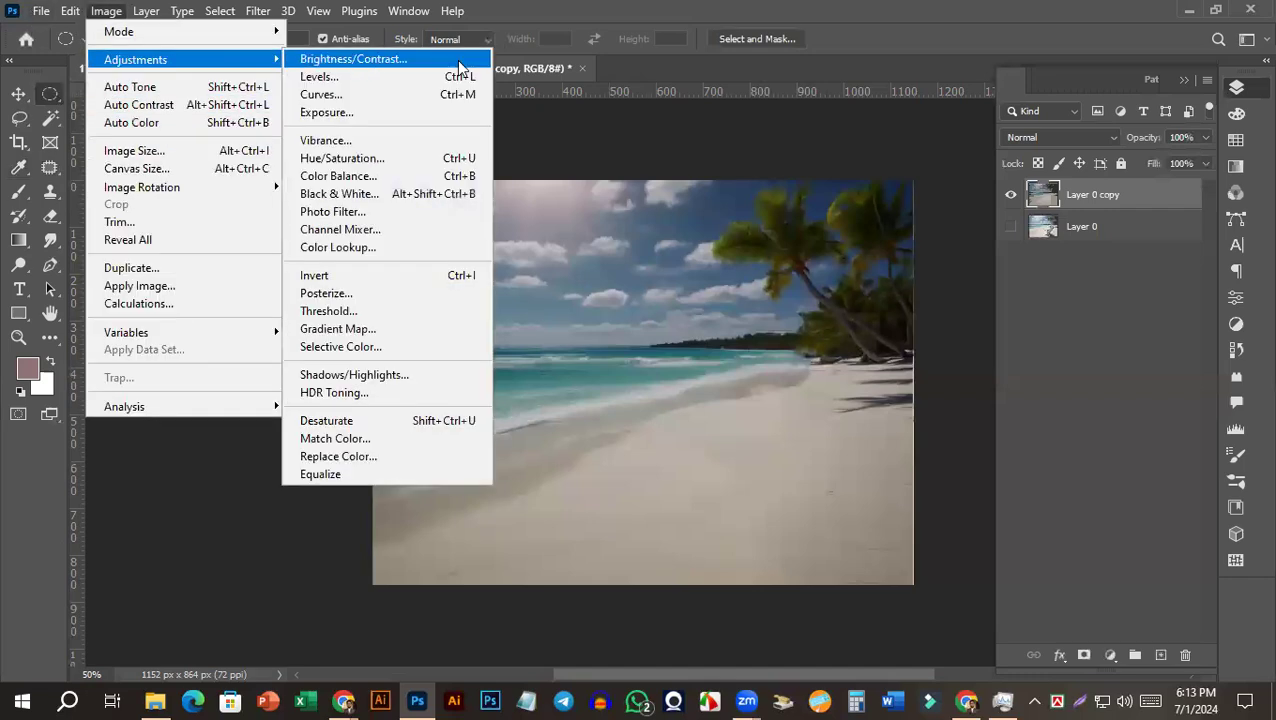
left_click(372, 96)
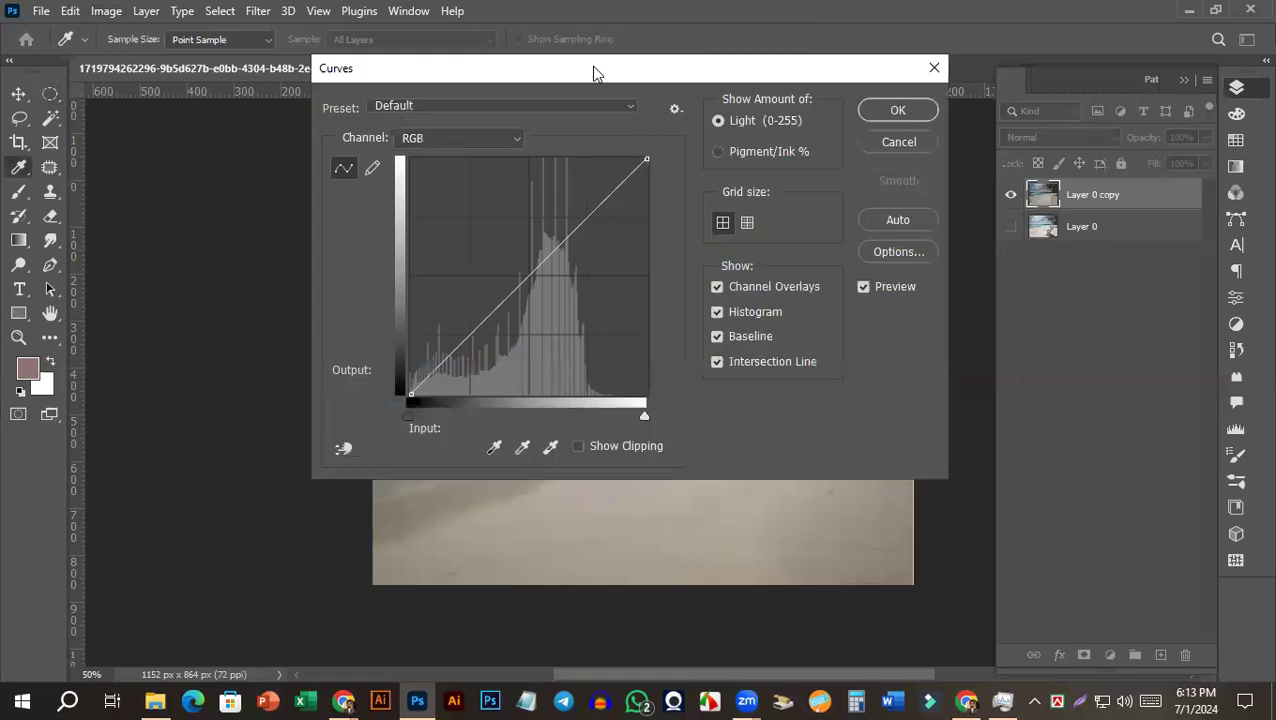
left_click_drag(595, 73, 1177, 89)
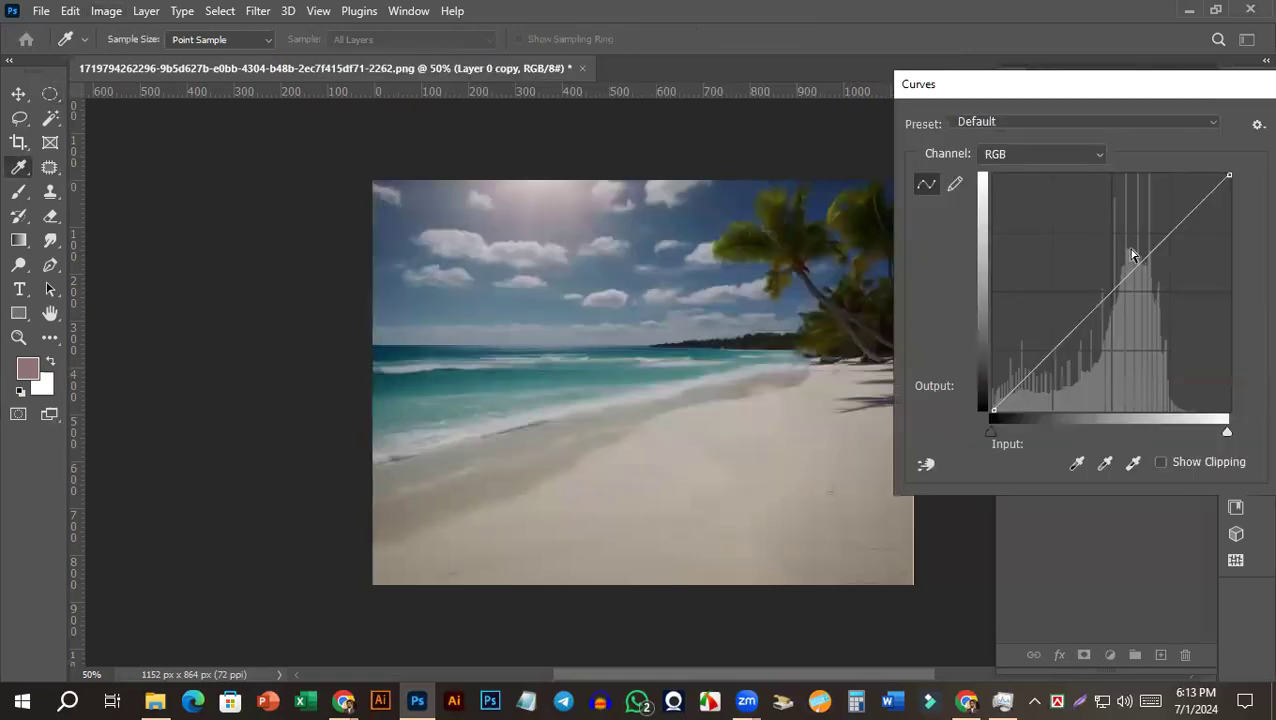
left_click(1115, 287)
left_click_drag(1093, 275, 1179, 295)
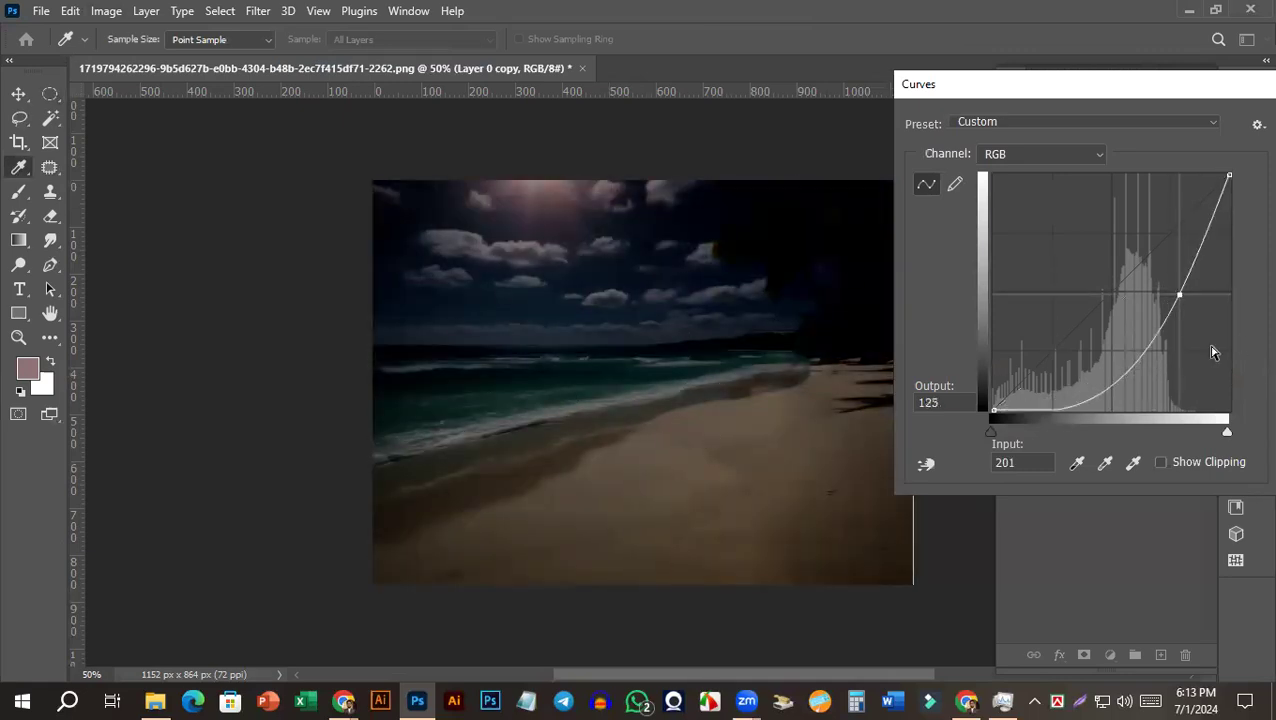
left_click_drag(1179, 295, 1150, 278)
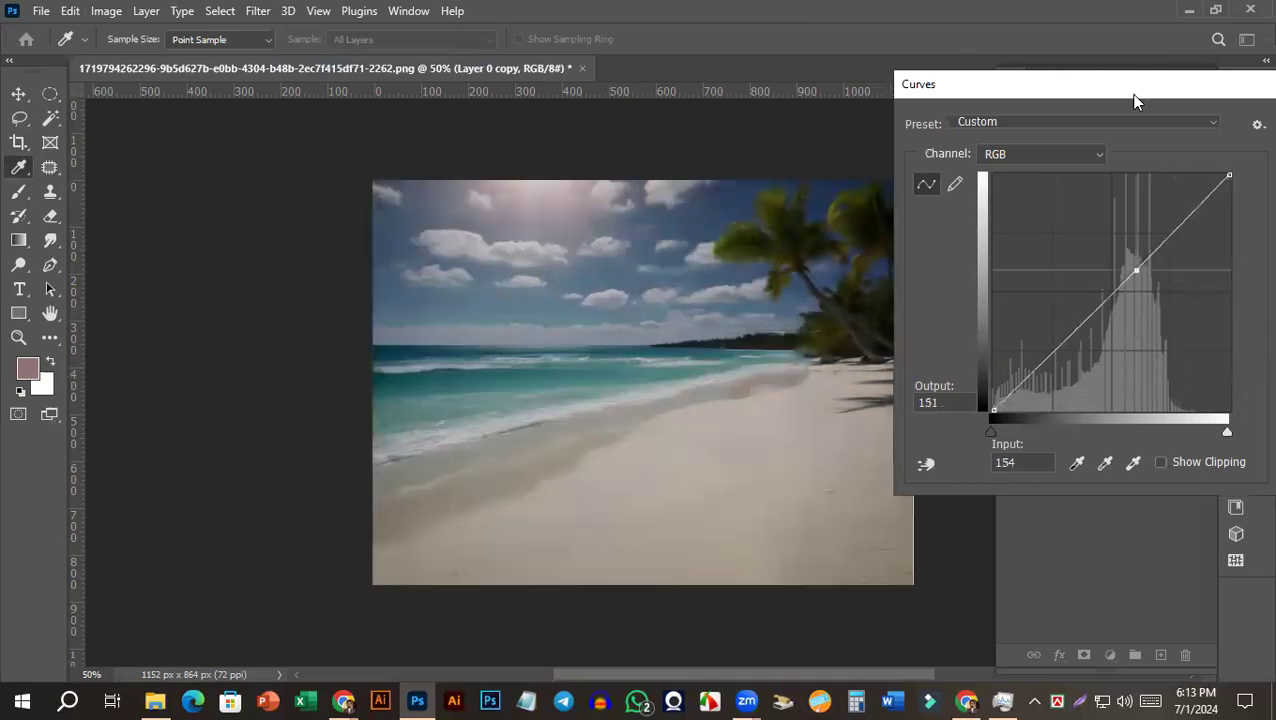
left_click_drag(1135, 100, 711, 110)
key("Return")
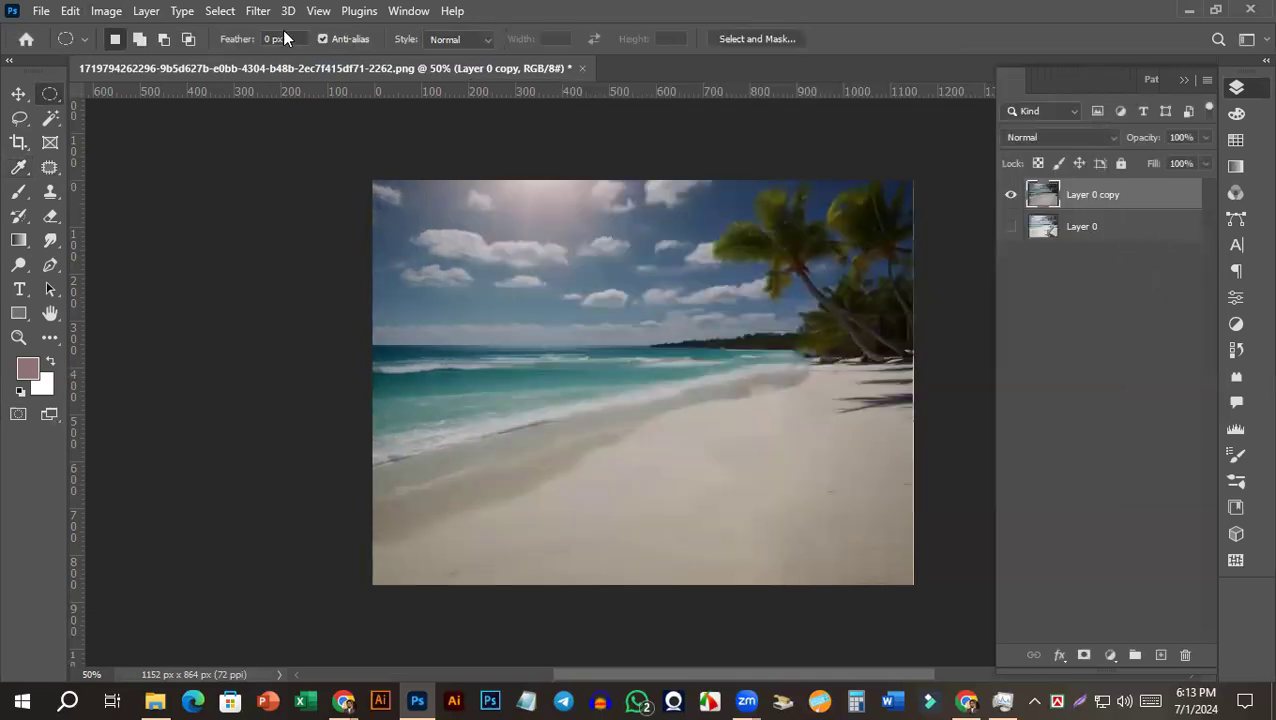
Convert Layer 0 copy to black and white with the default colour settings and undo the conversion.
left_click(106, 11)
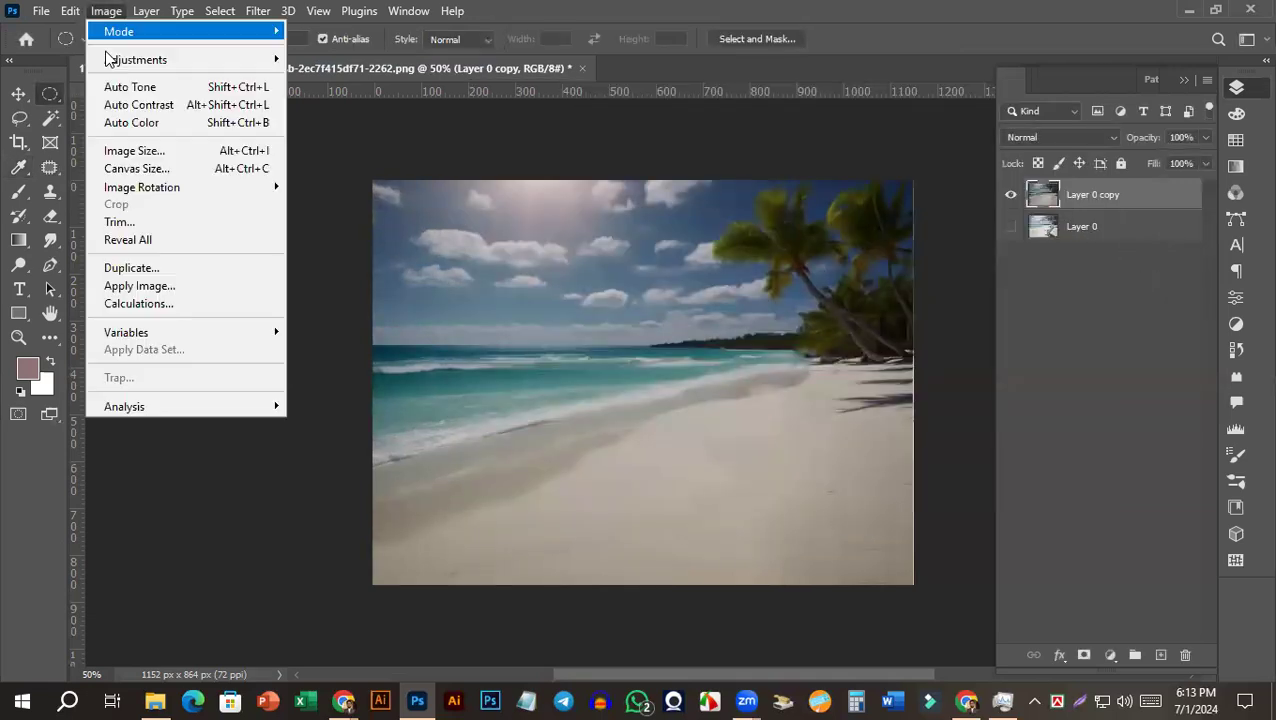
left_click(198, 57)
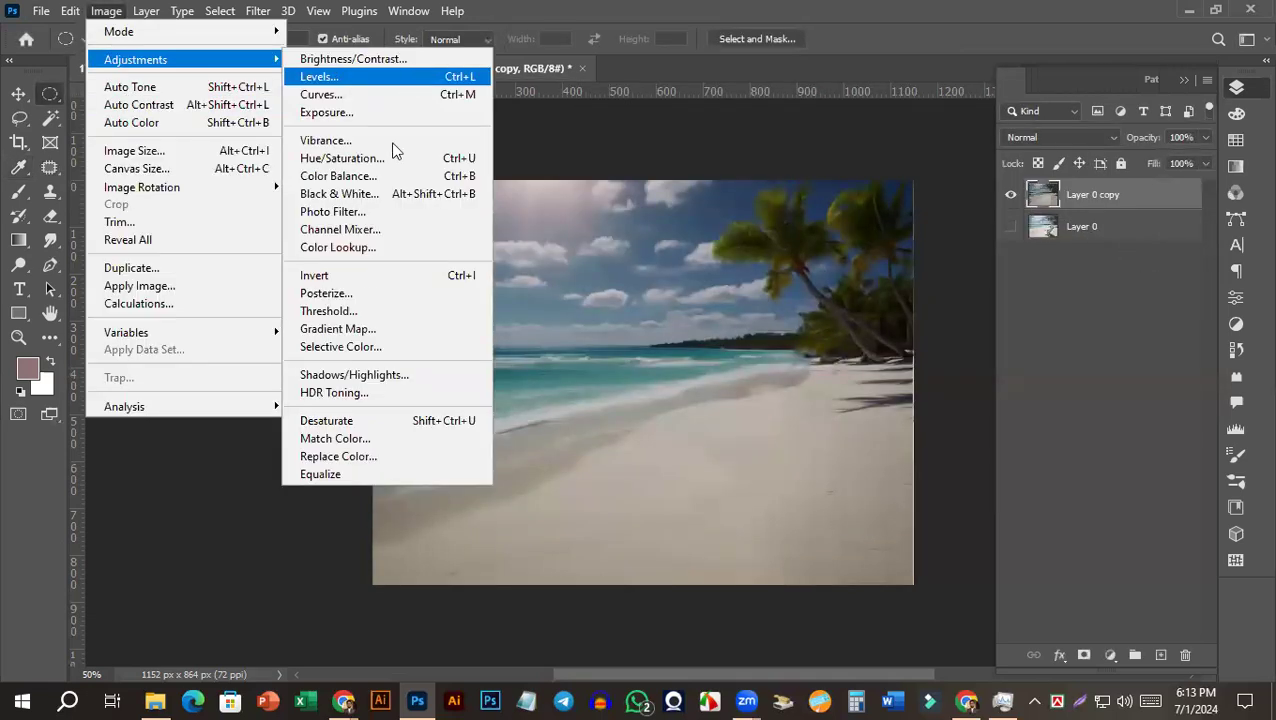
left_click(406, 204)
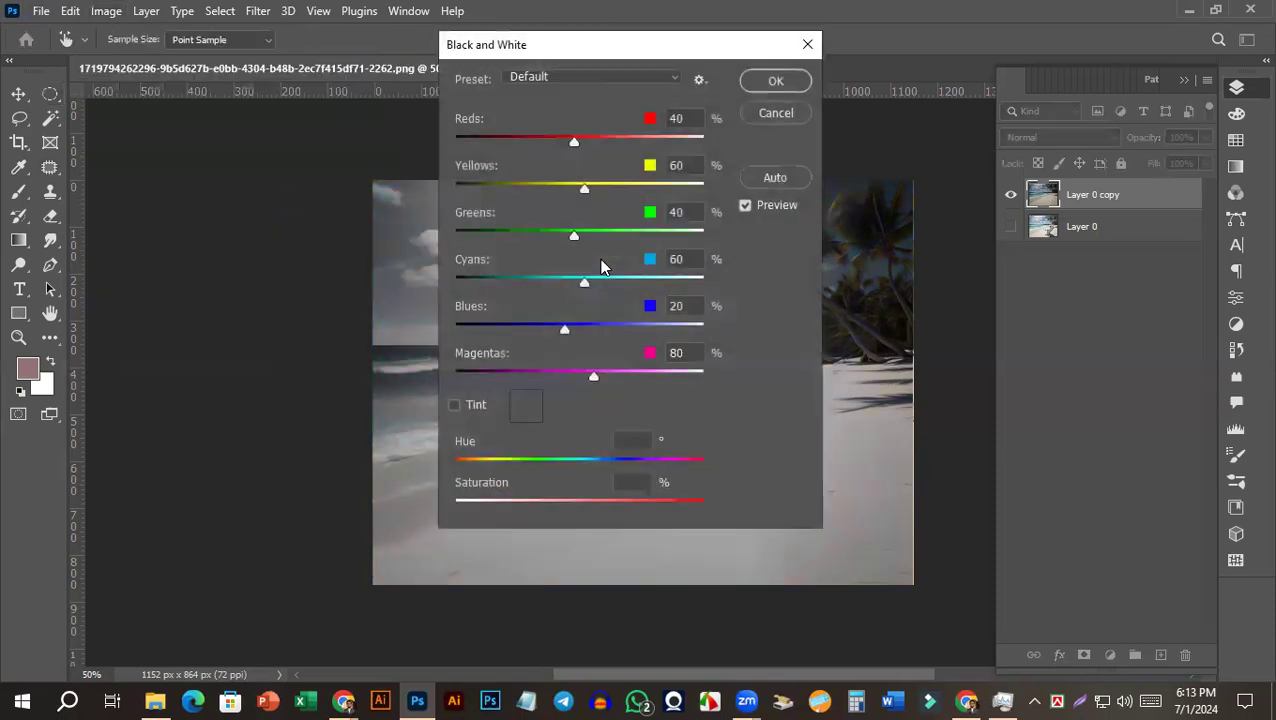
left_click_drag(625, 45, 561, 96)
left_click(707, 140)
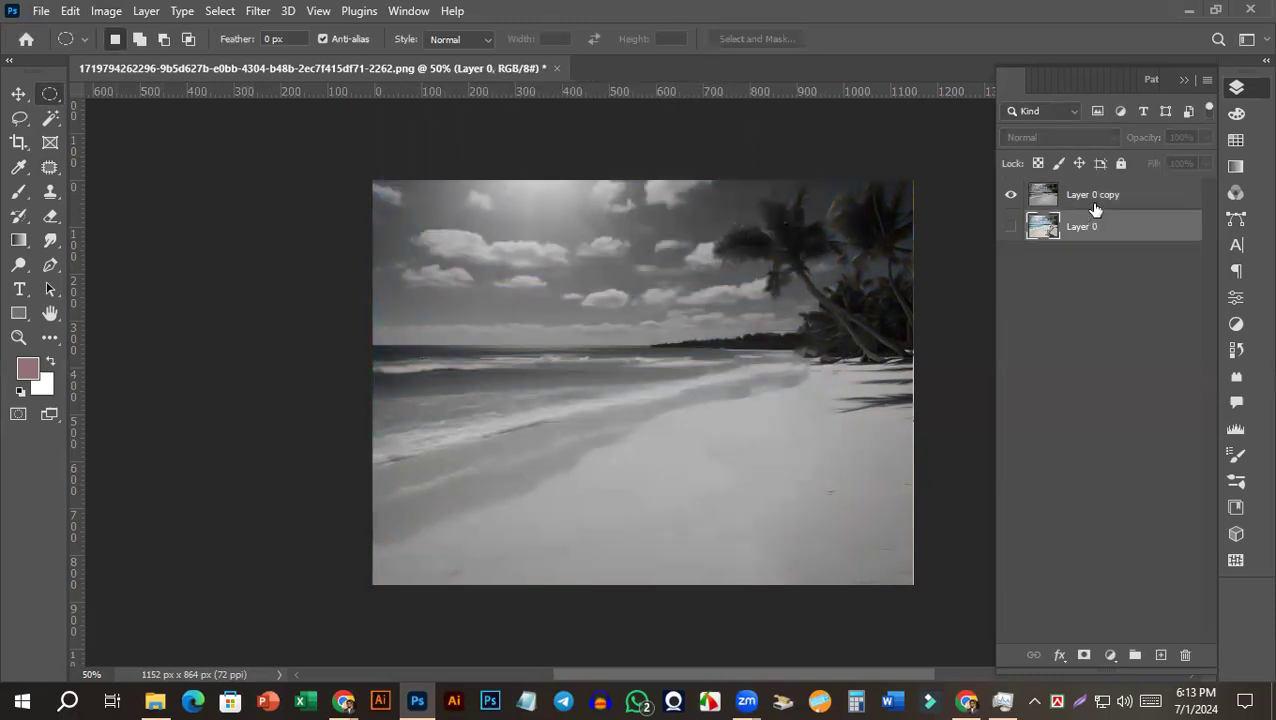
key("ctrl+minus")
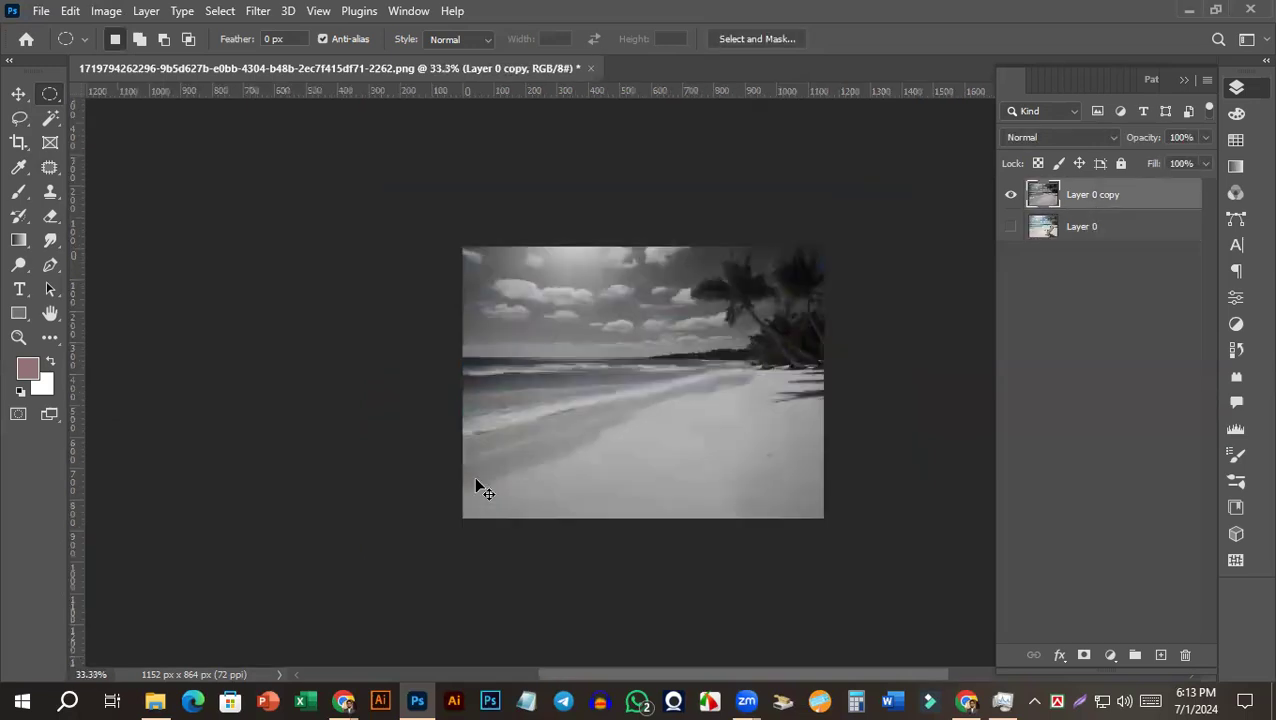
key("ctrl+plus")
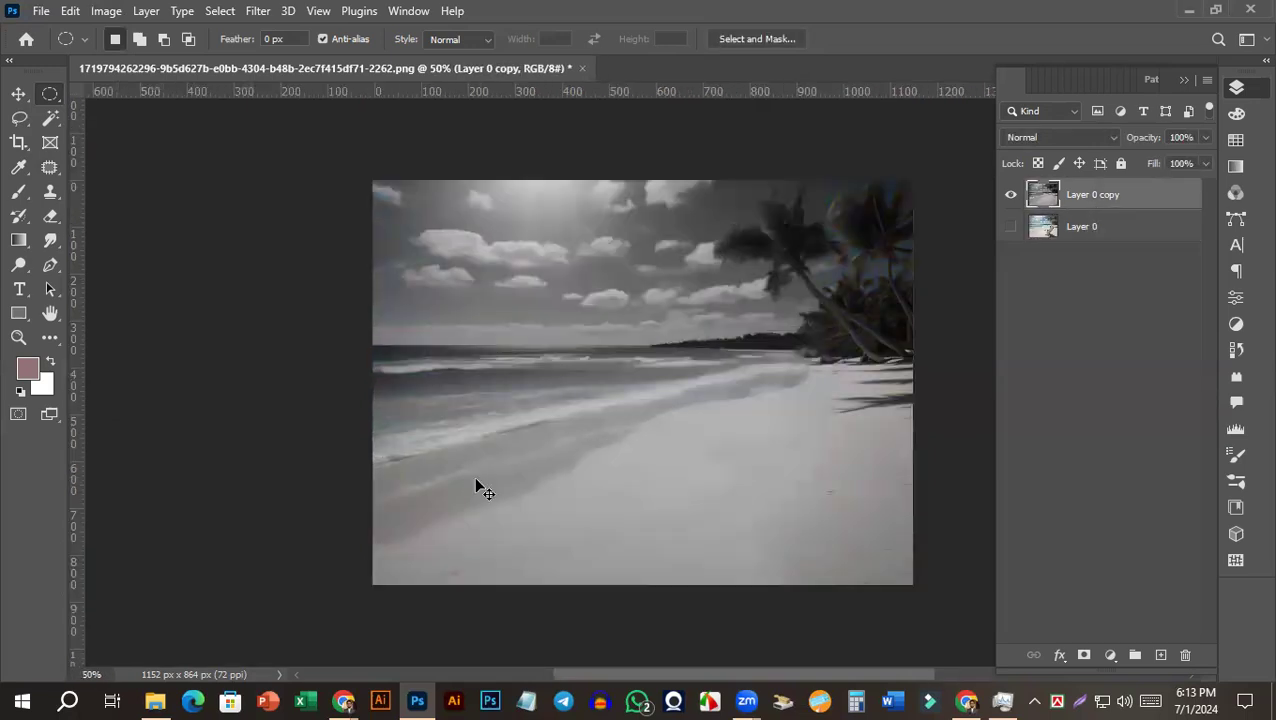
key("ctrl+minus")
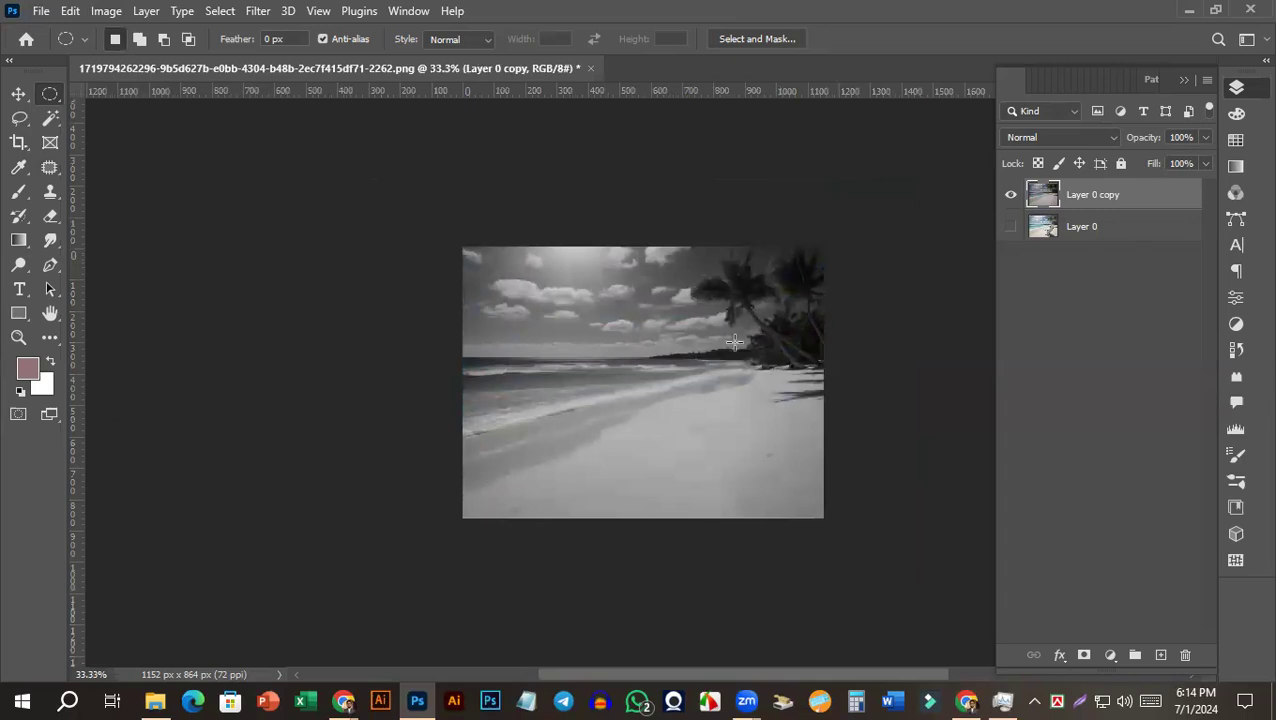
key("ctrl+z")
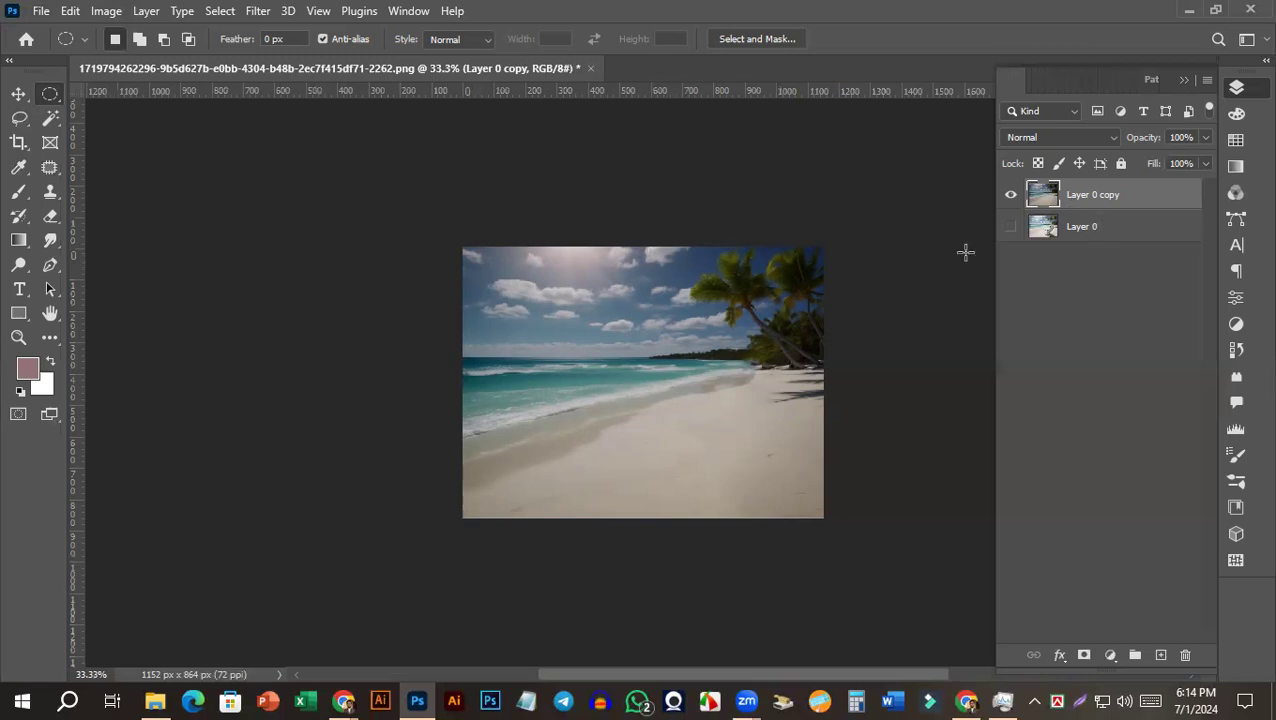
Start a crop of the beach image with the crop ratio set to 1080 by 1080.
left_click(18, 145)
right_click(18, 145)
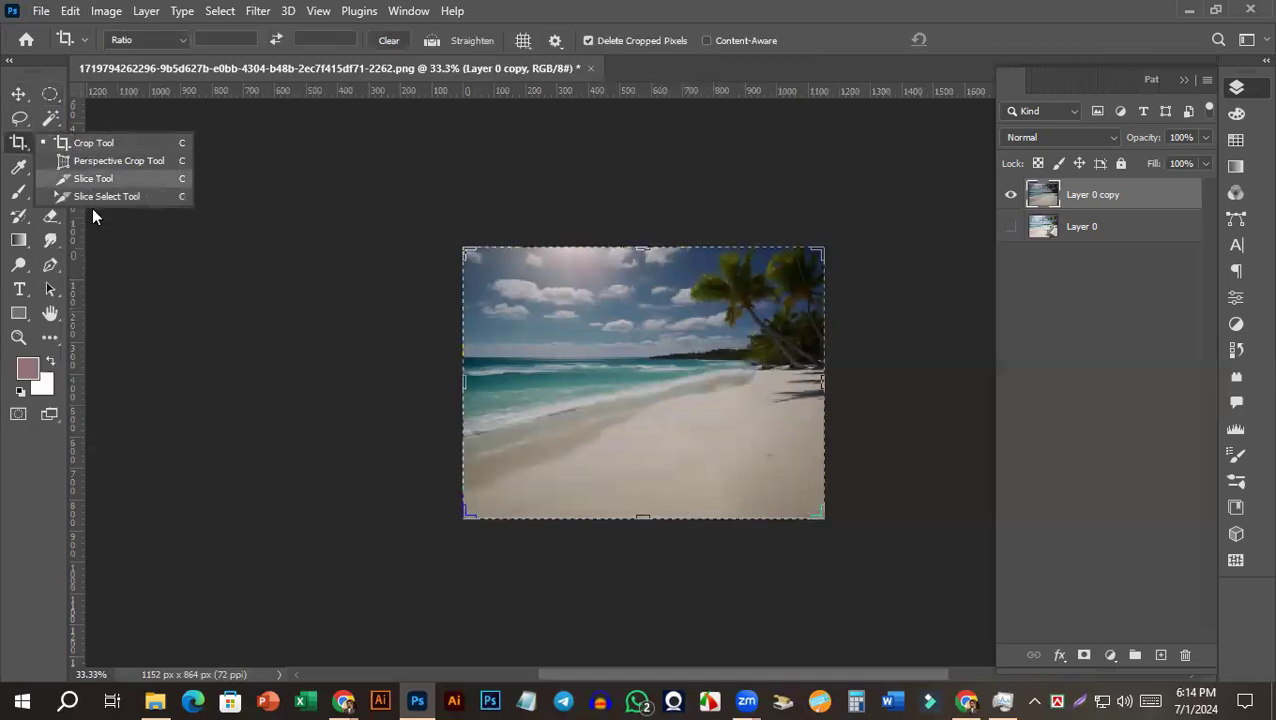
left_click(96, 143)
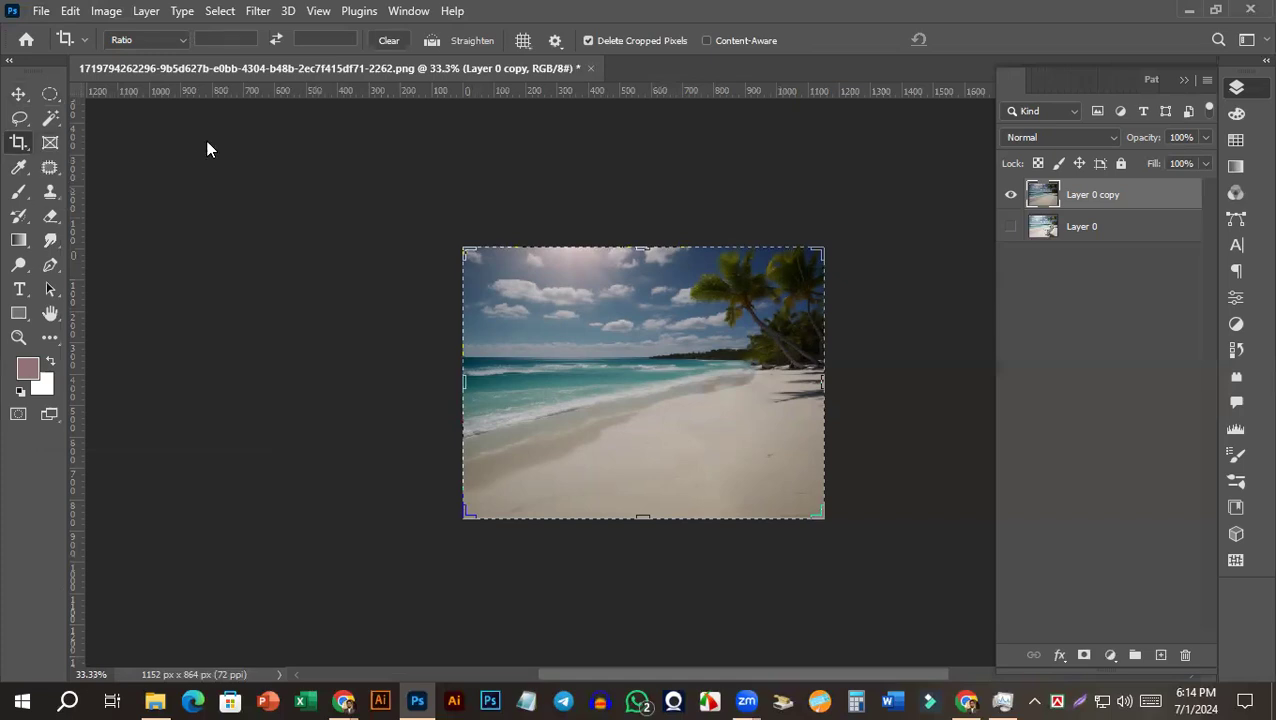
left_click(177, 41)
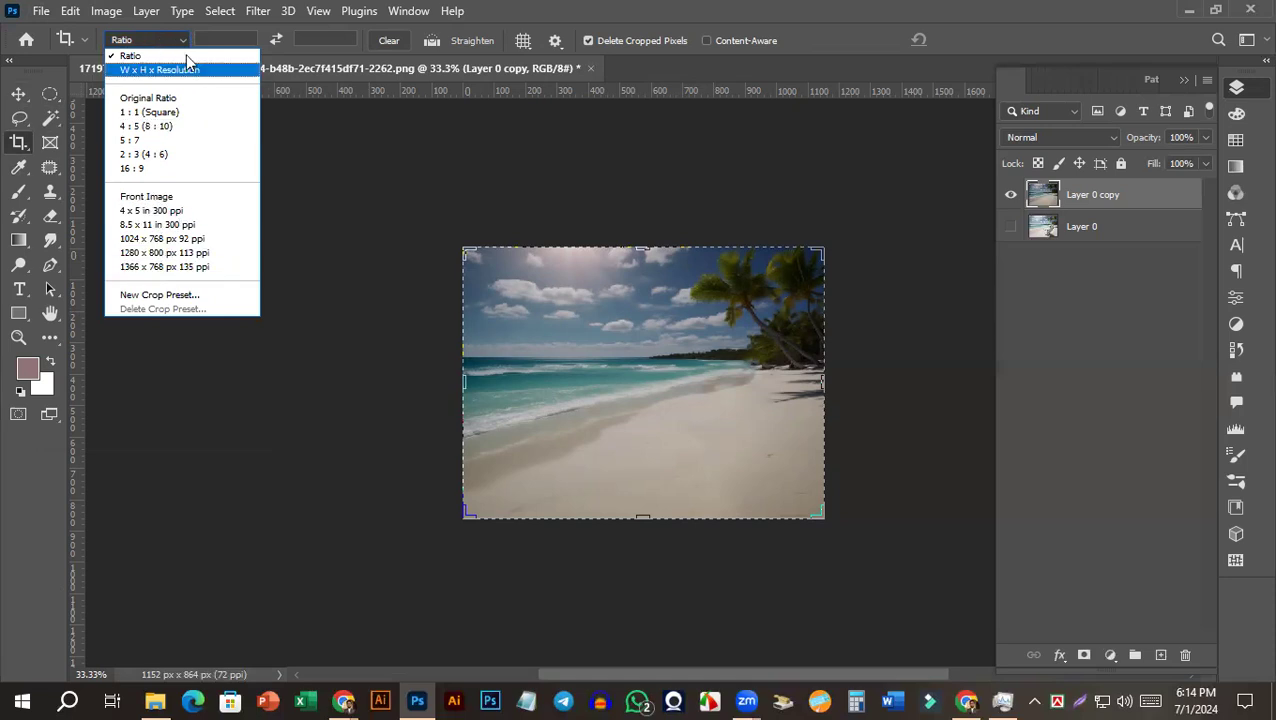
left_click(227, 38)
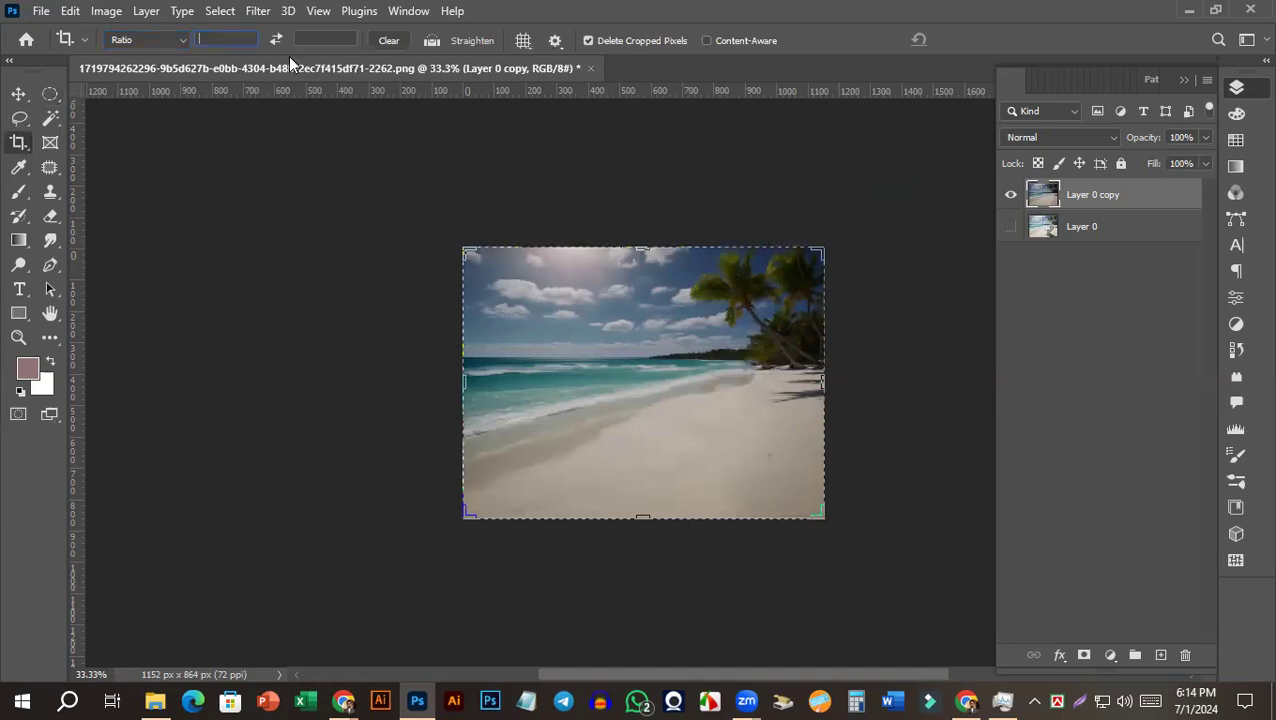
right_click(270, 94)
left_click(205, 37)
type("1080")
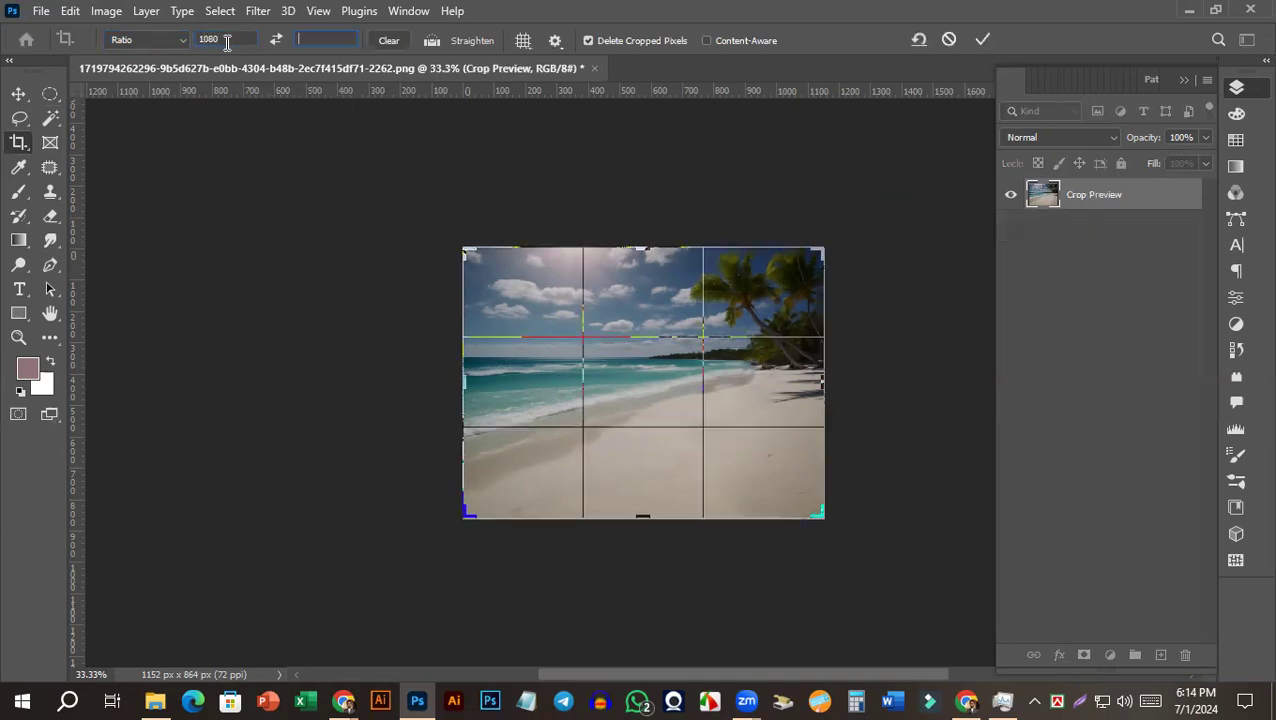
type("1080")
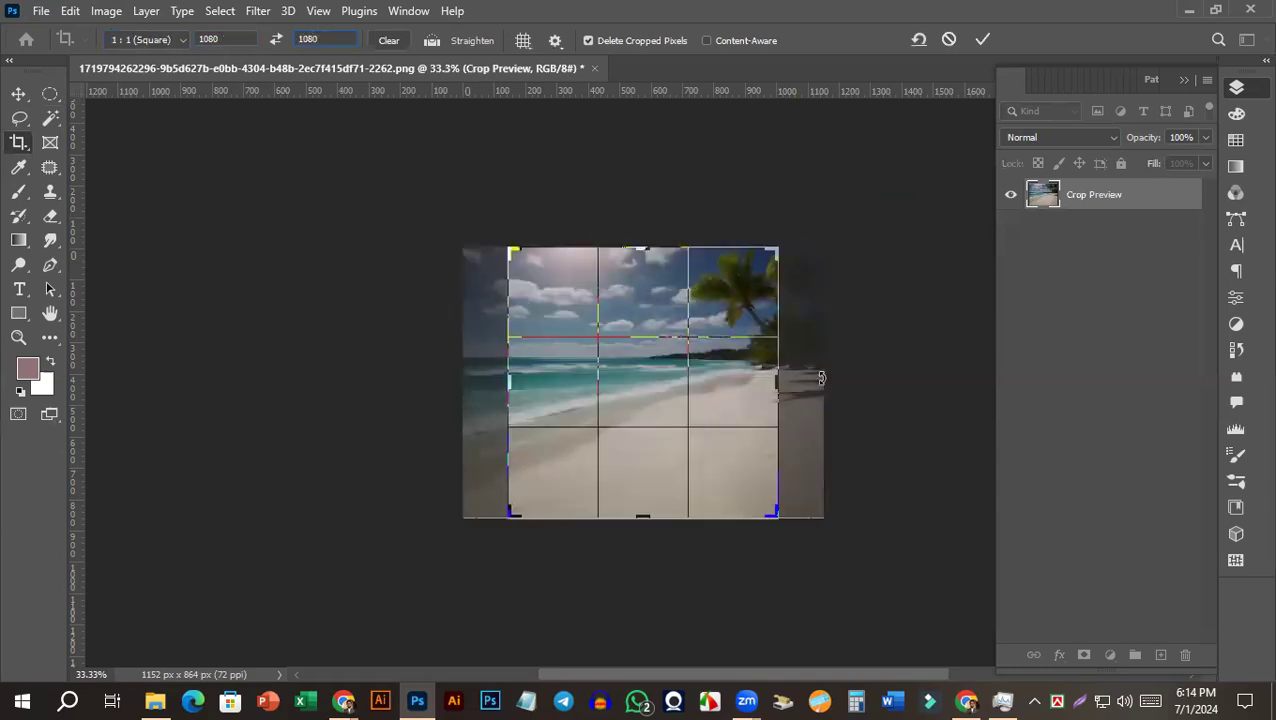
Shift the beach picture to the right inside the square crop frame and apply the crop.
left_click_drag(657, 385, 848, 413)
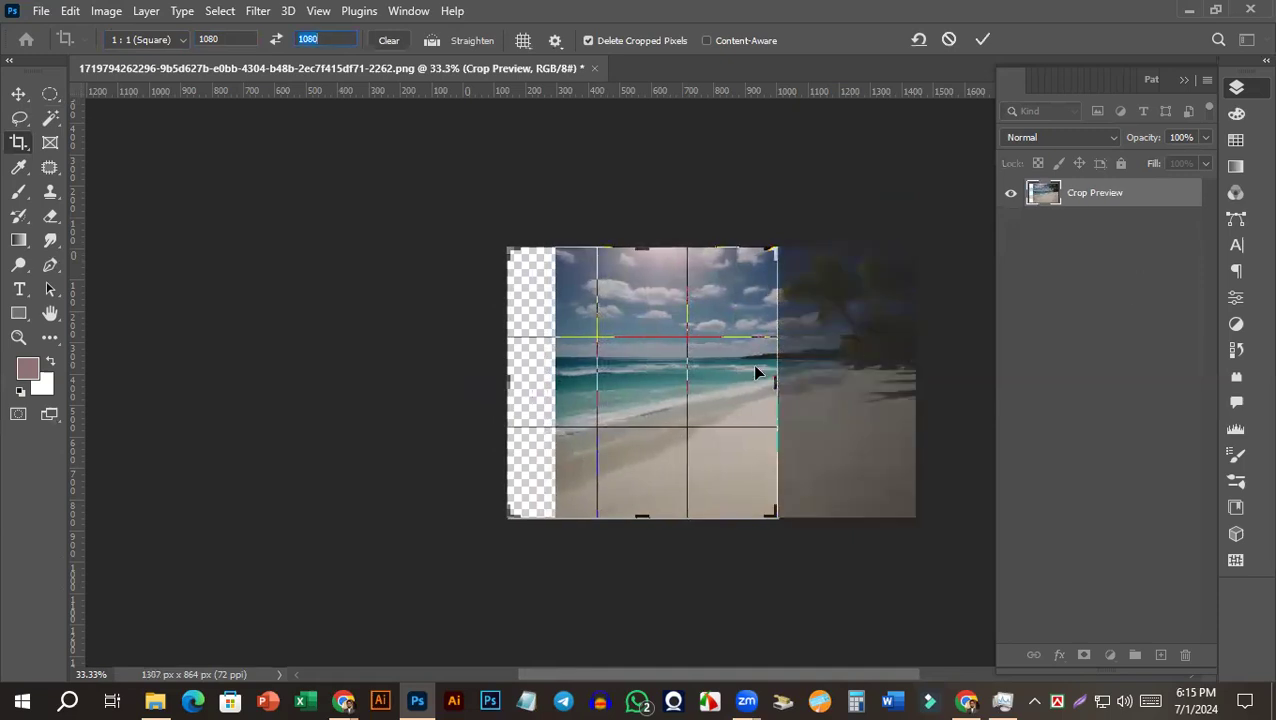
left_click(664, 419)
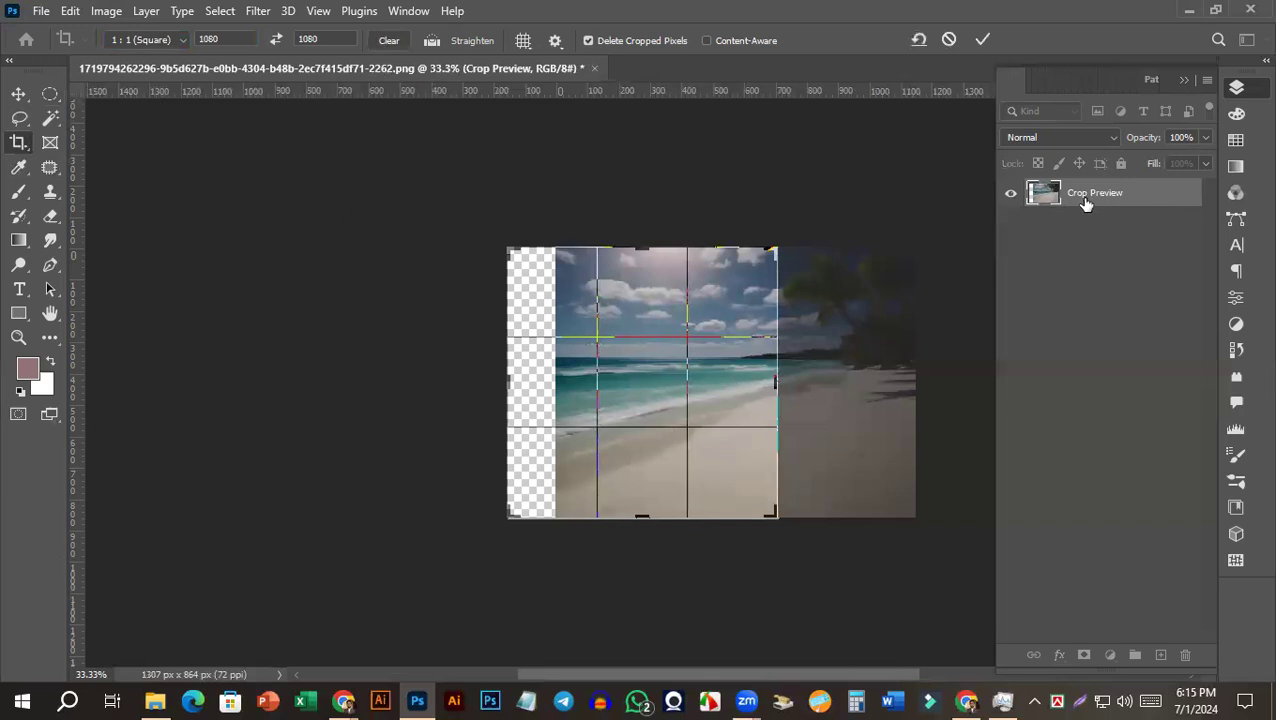
key("Return")
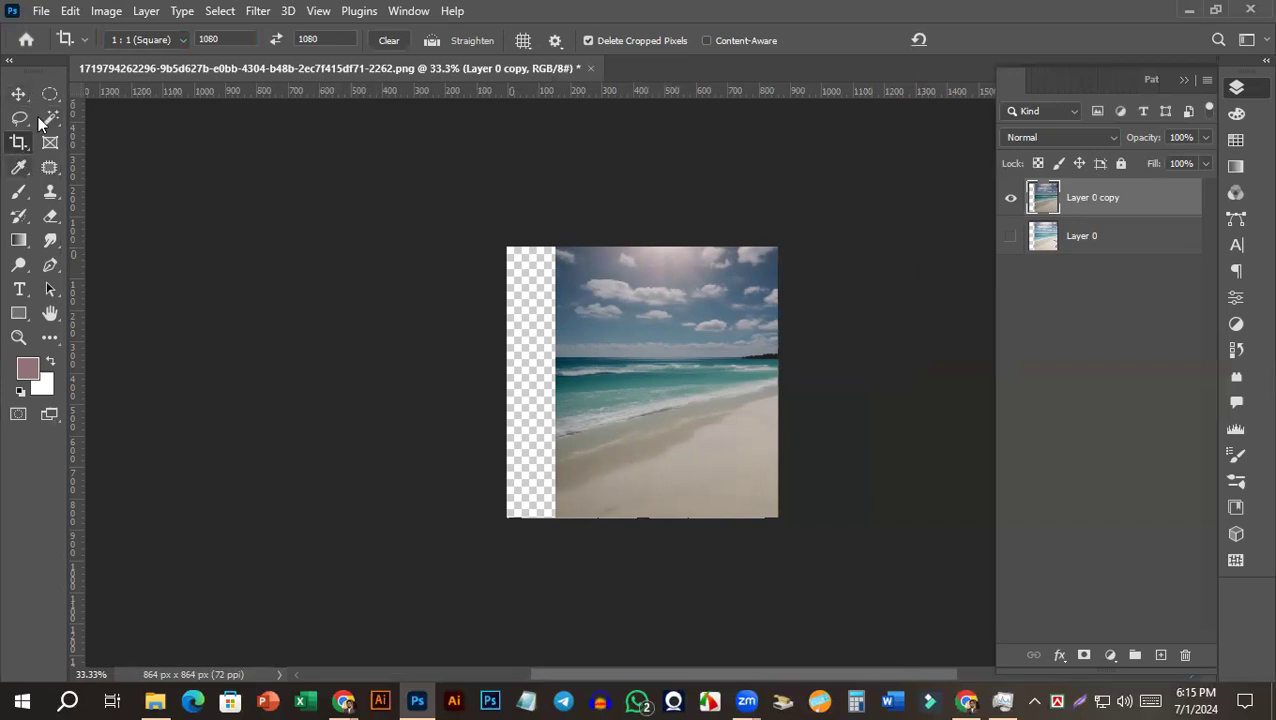
Select the picture area without the transparent strip using the Rectangular Marquee tool and crop the image to that selection.
left_click(1105, 238)
left_click(1120, 205)
left_click(50, 94)
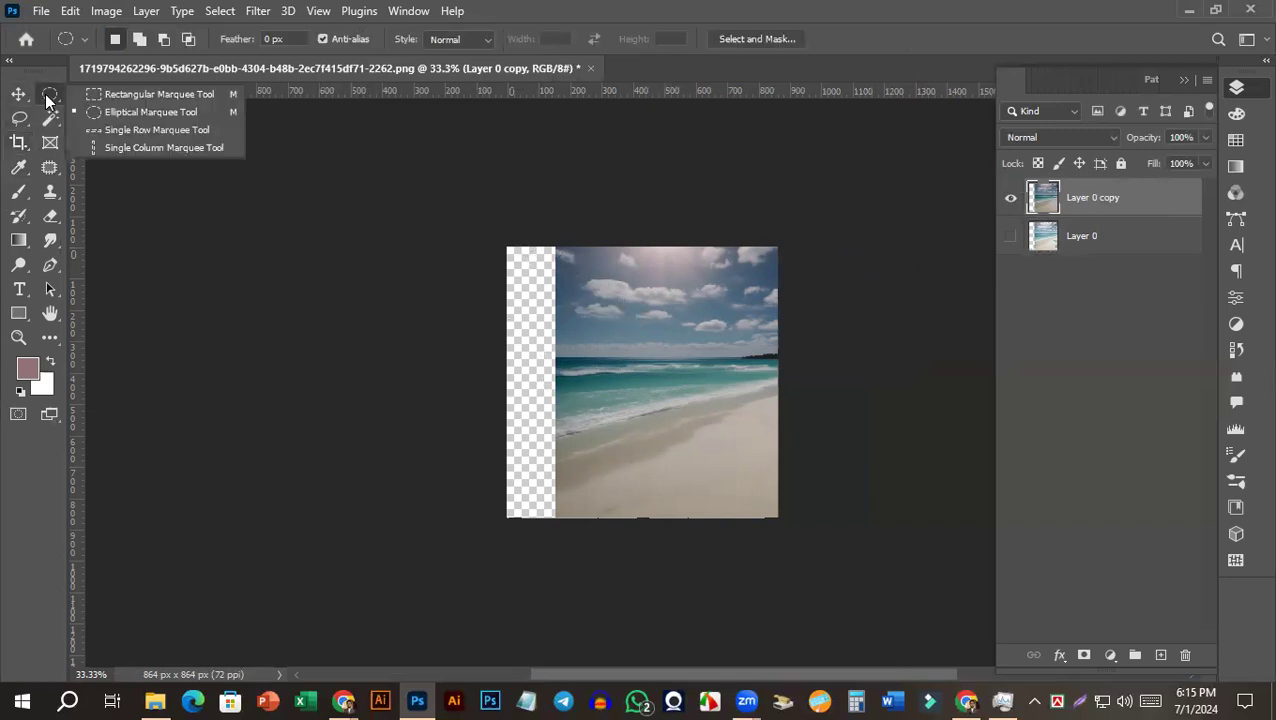
left_click(133, 94)
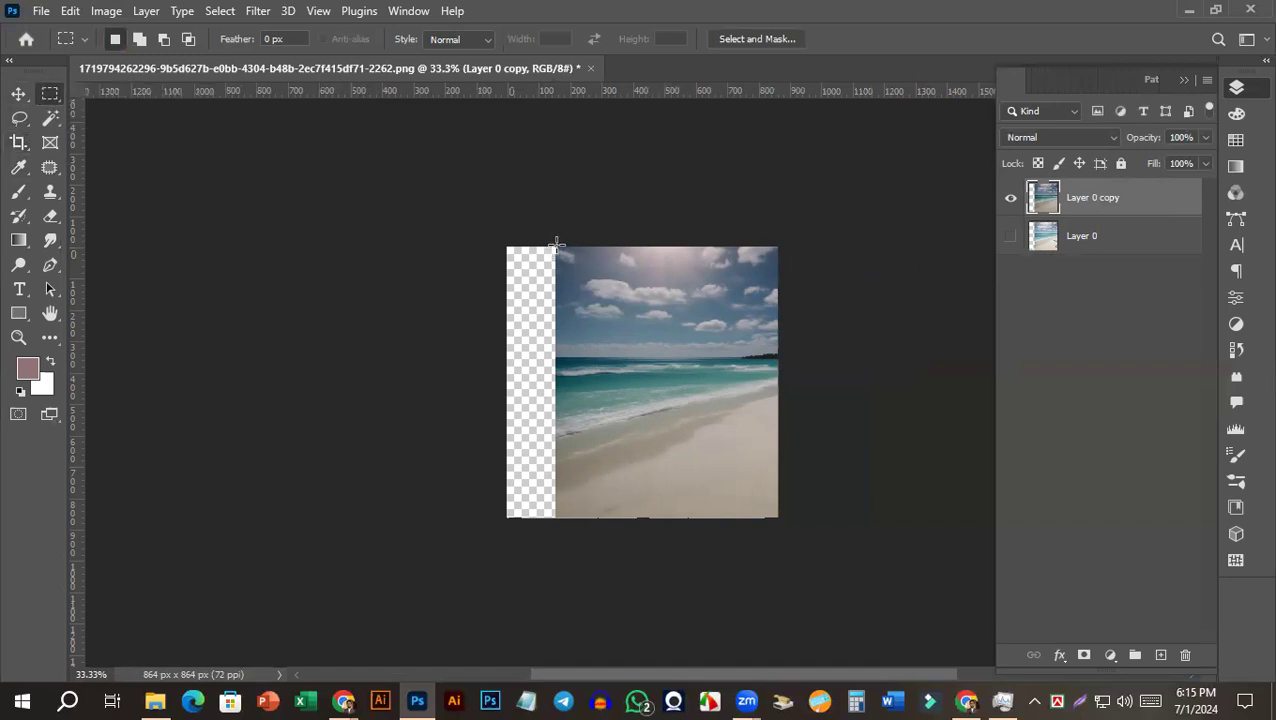
left_click_drag(554, 246, 798, 535)
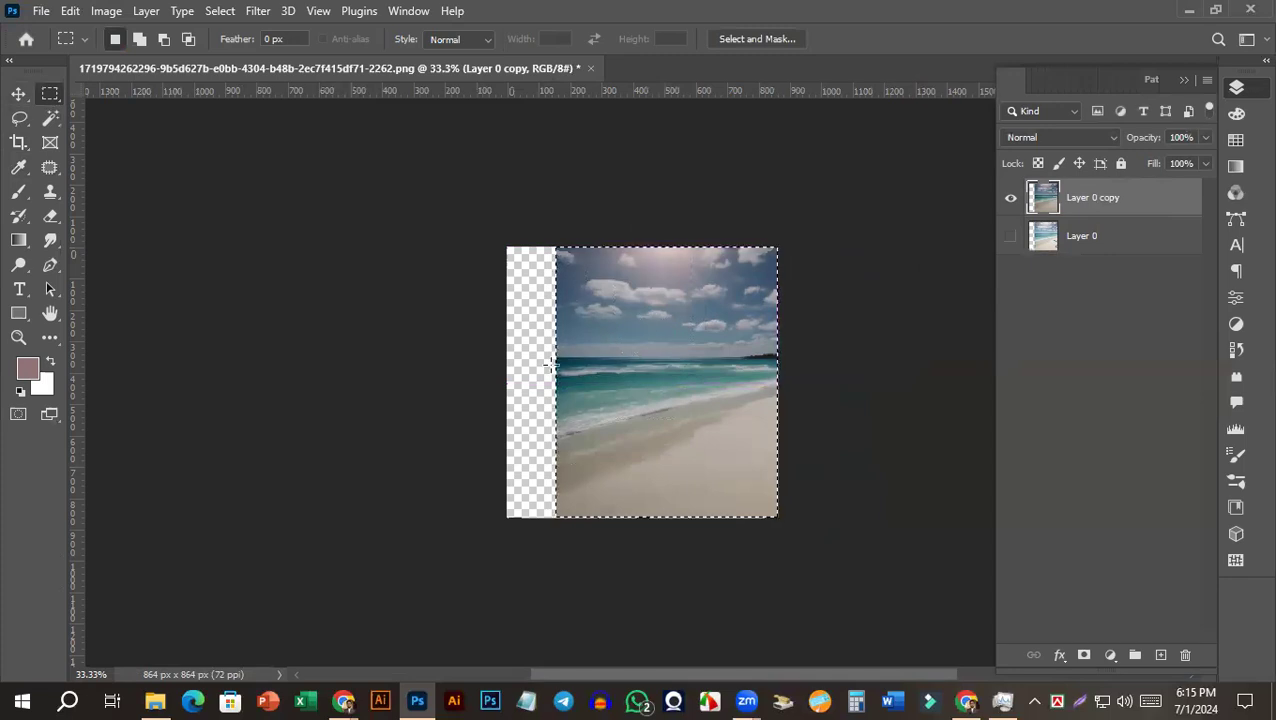
left_click(106, 11)
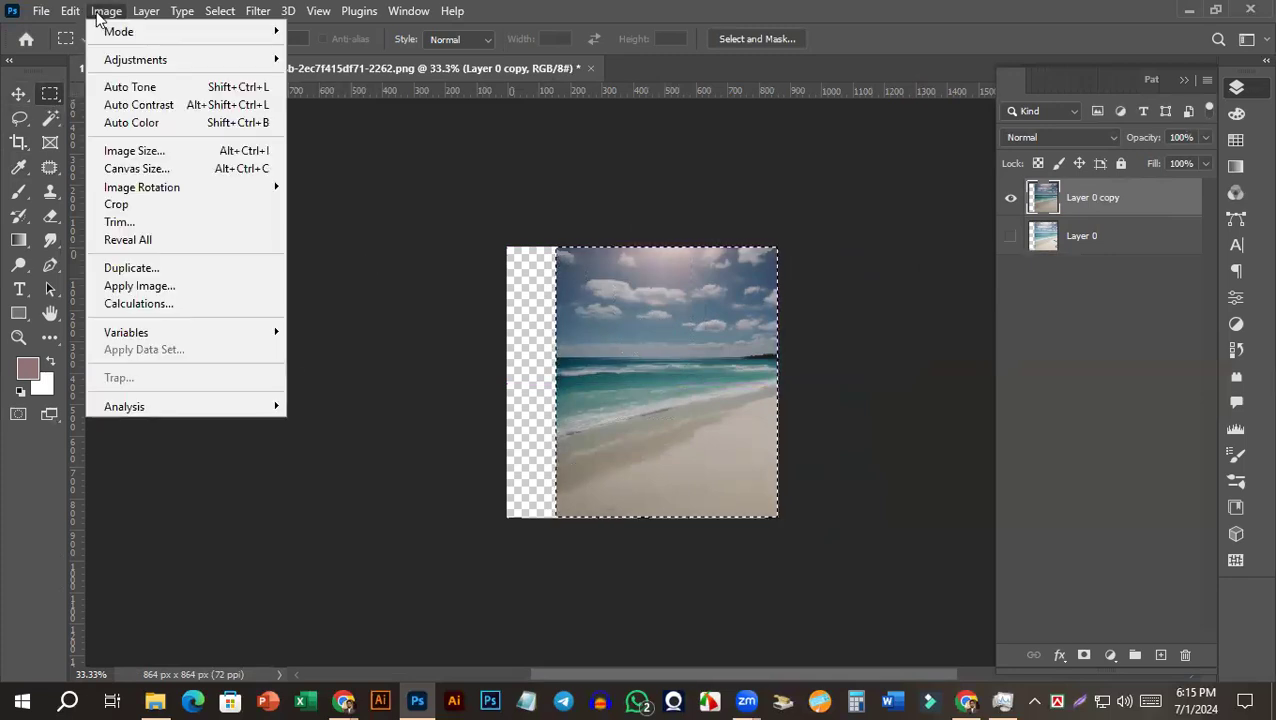
left_click(119, 204)
left_click(1133, 240)
left_click(1122, 205)
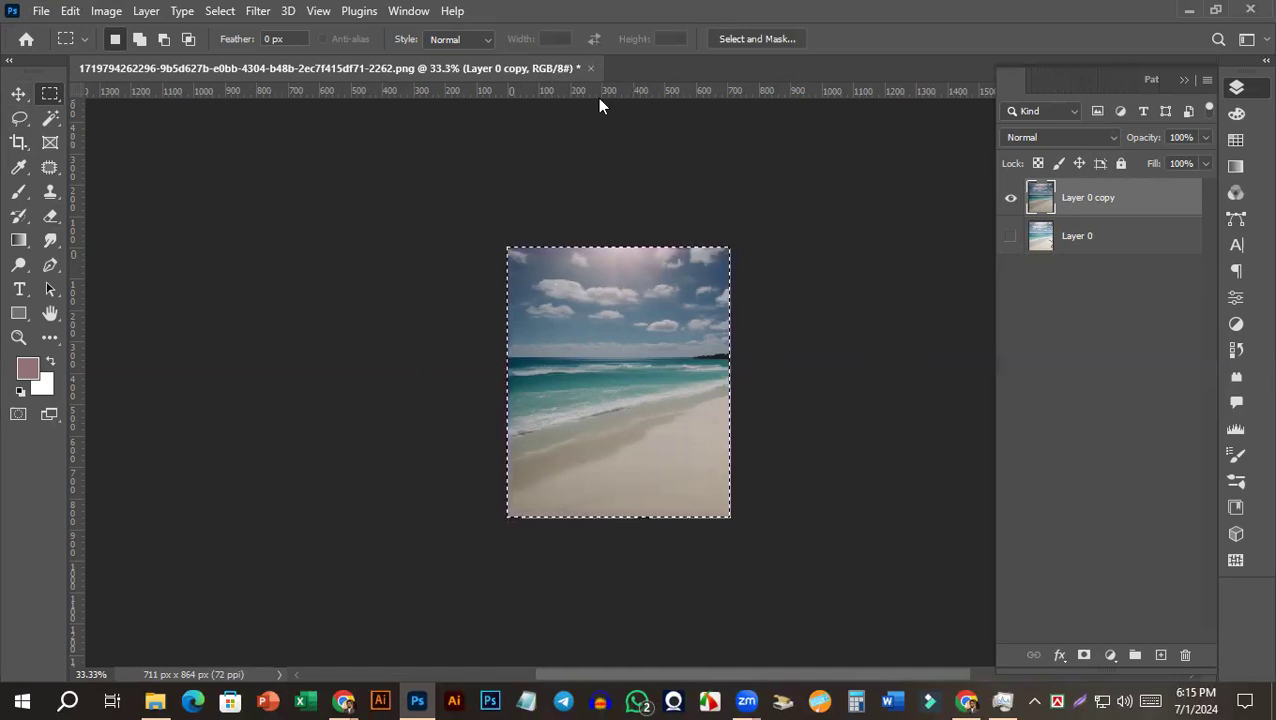
Close the beach image document without saving it.
left_click(590, 68)
left_click(650, 283)
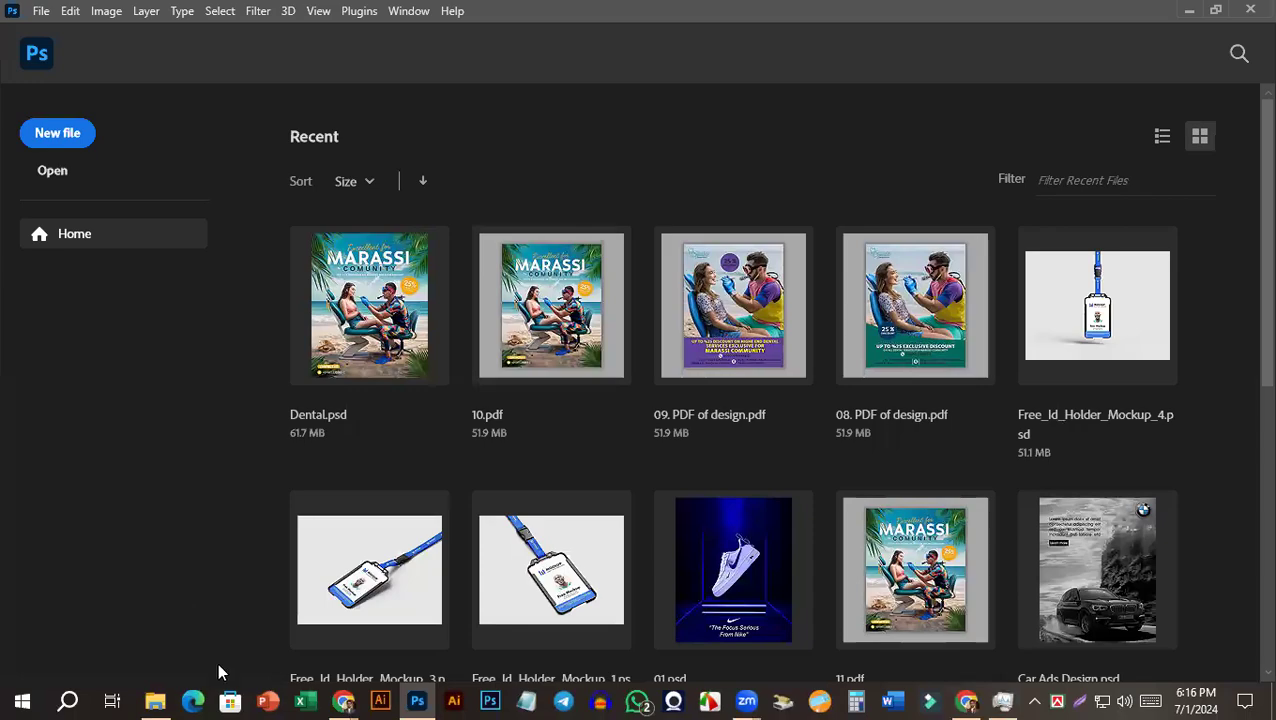
Switch to File Explorer and look through the Downloads folder for another picture to edit.
left_click(155, 701)
left_click_drag(1264, 288, 1240, 427)
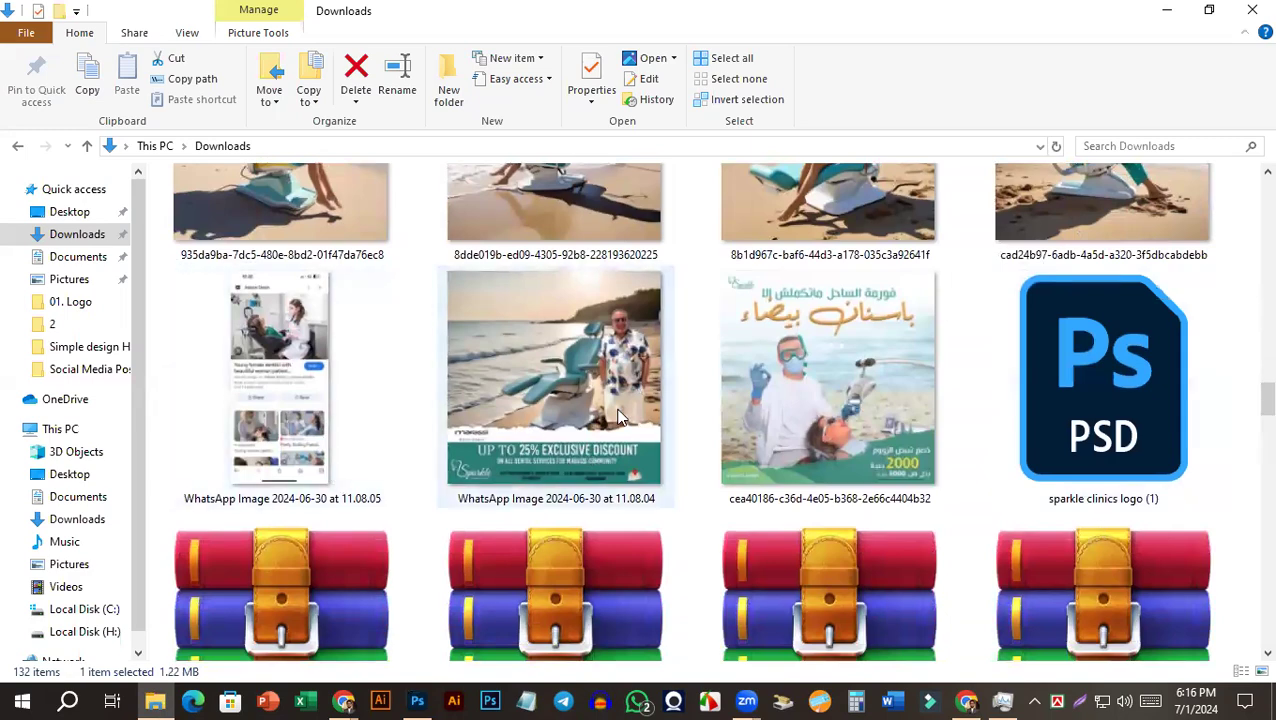
scroll(911, 344, "up", 10)
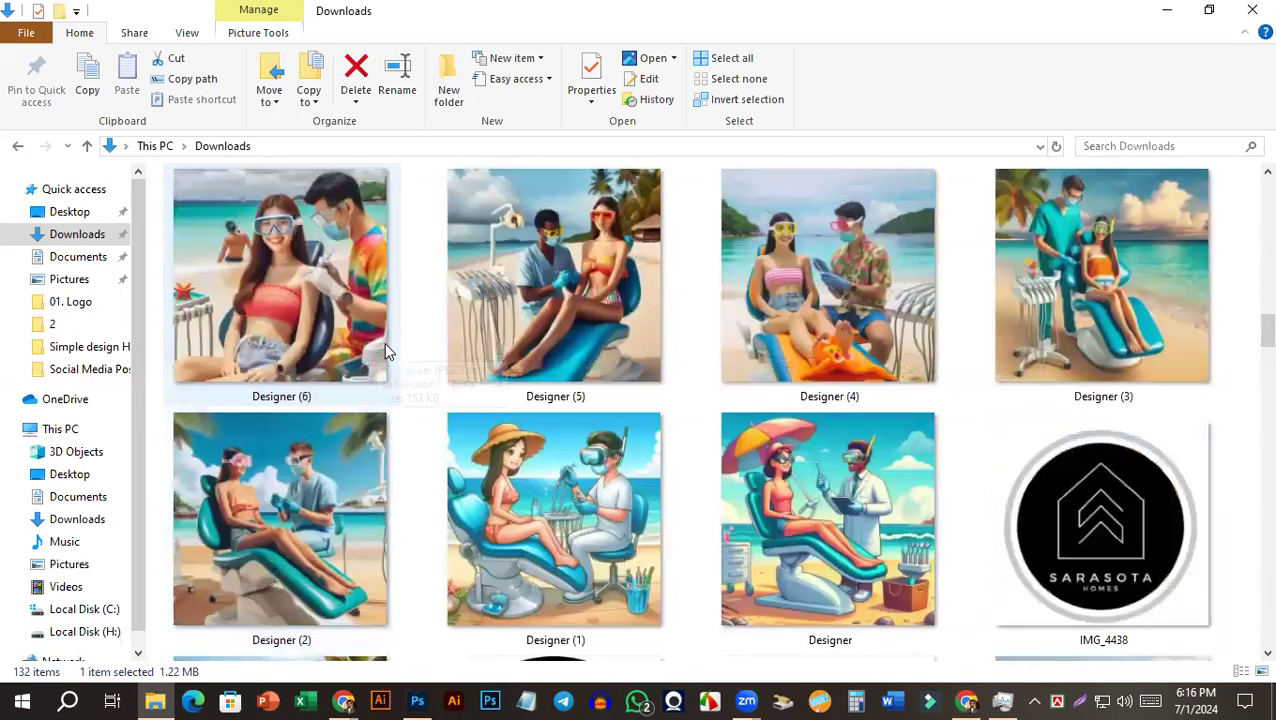
scroll(537, 352, "up", 10)
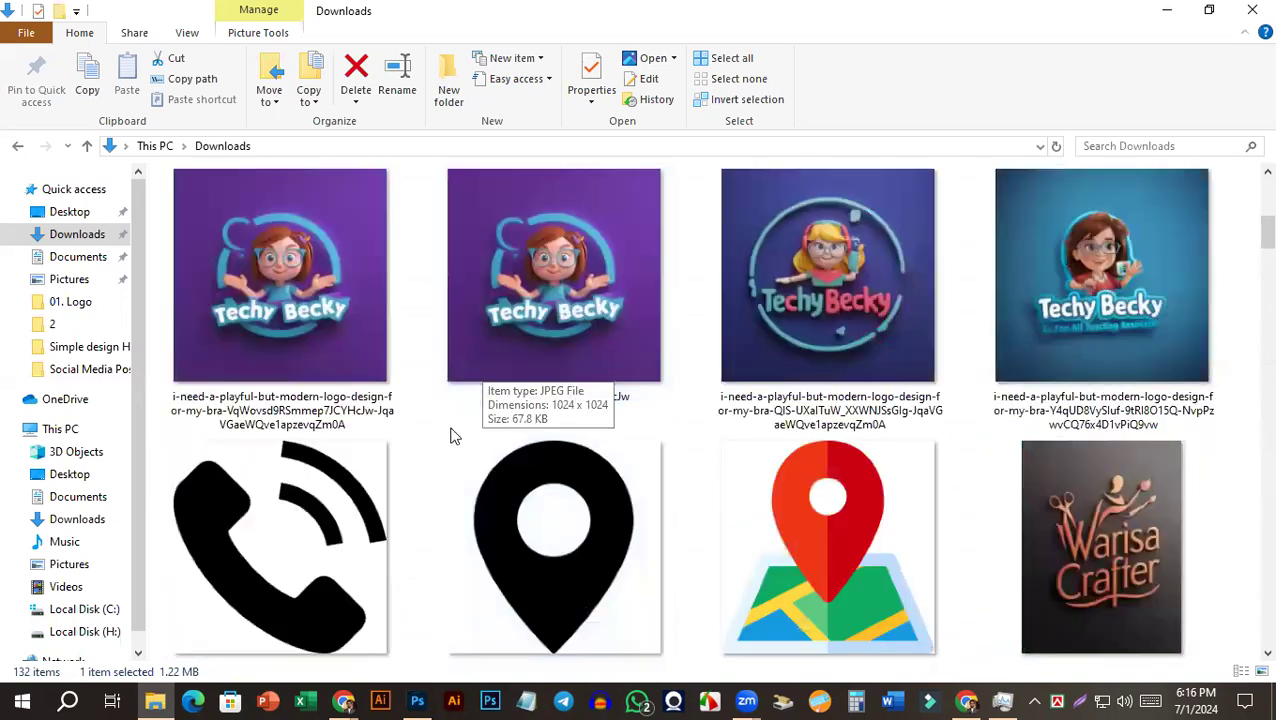
scroll(418, 451, "down", 5)
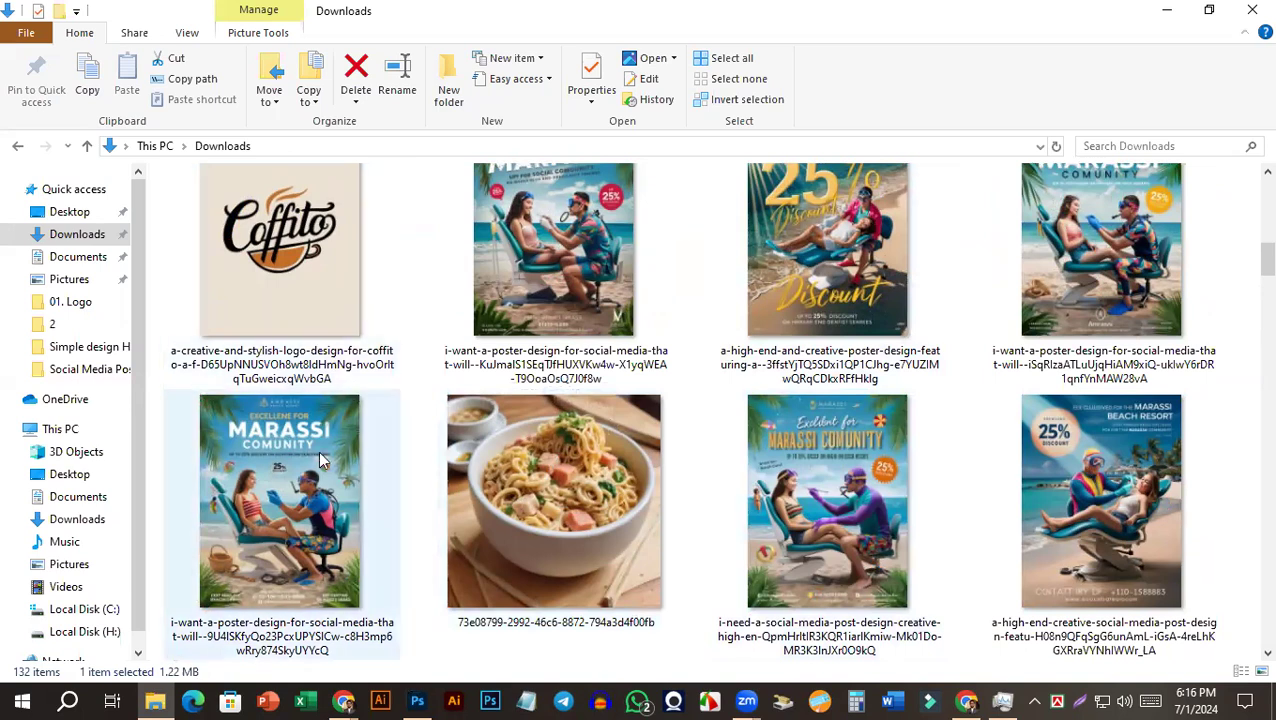
left_click(309, 530)
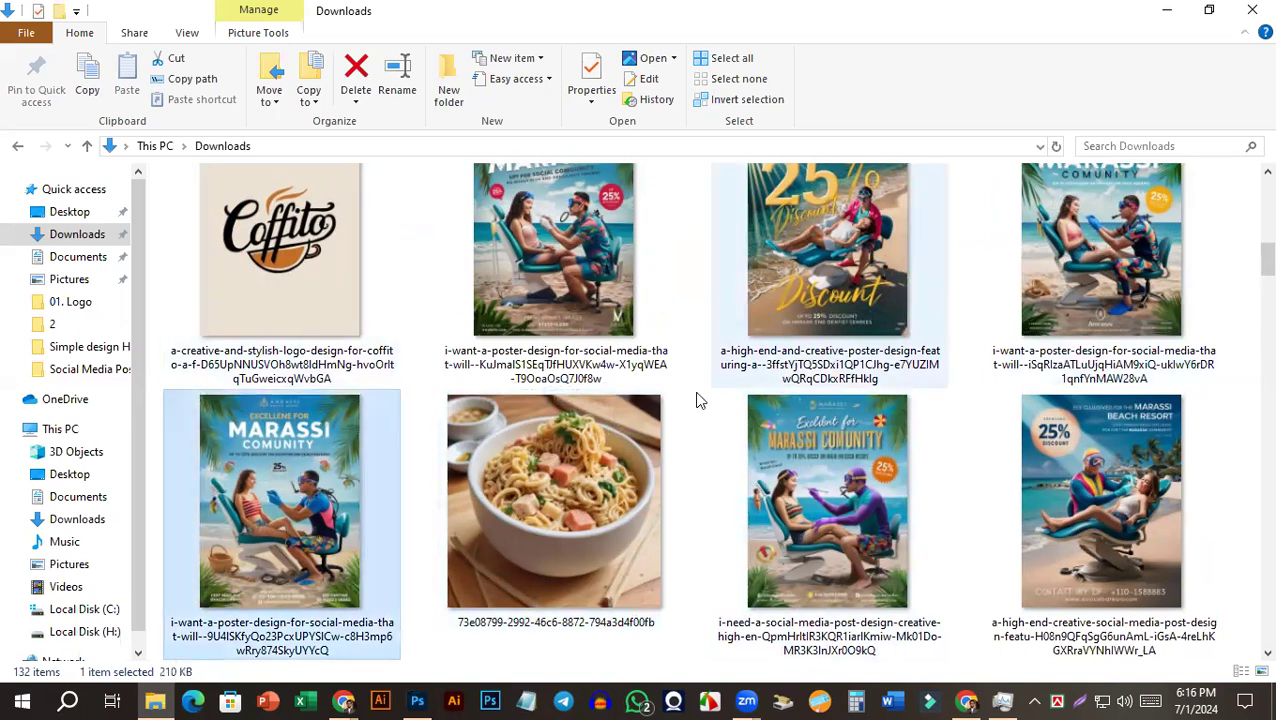
left_click(838, 292)
scroll(503, 519, "up", 1)
left_click(352, 483)
scroll(352, 483, "down", 3)
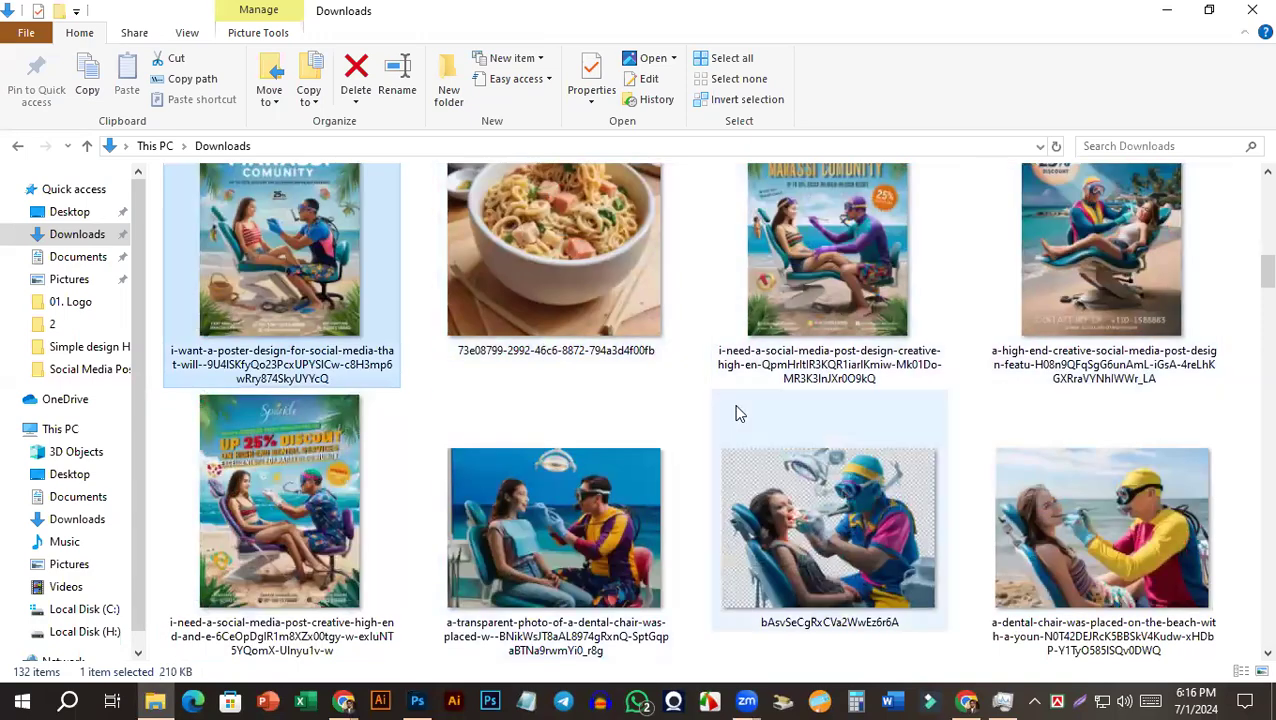
scroll(575, 490, "down", 3)
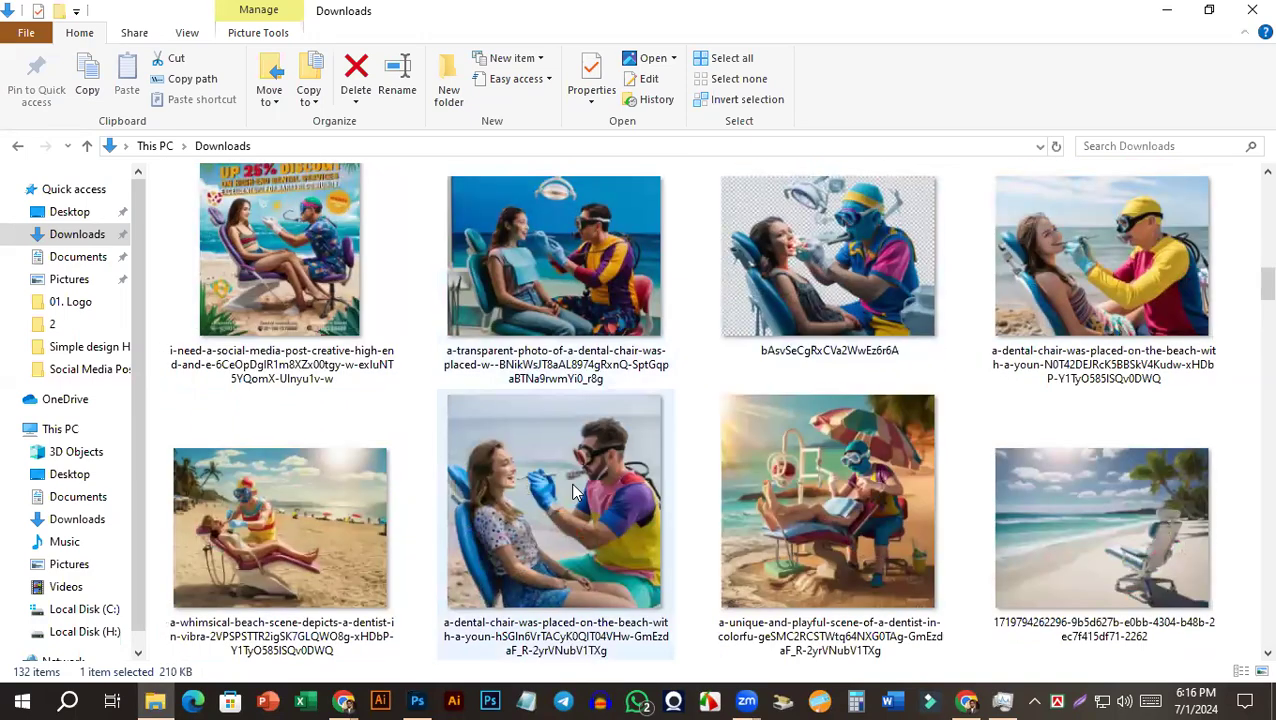
scroll(574, 360, "up", 1)
Open the a-transparent-photo-of-a-dental-chair JPEG from the Downloads folder in Photoshop.
left_click(576, 333)
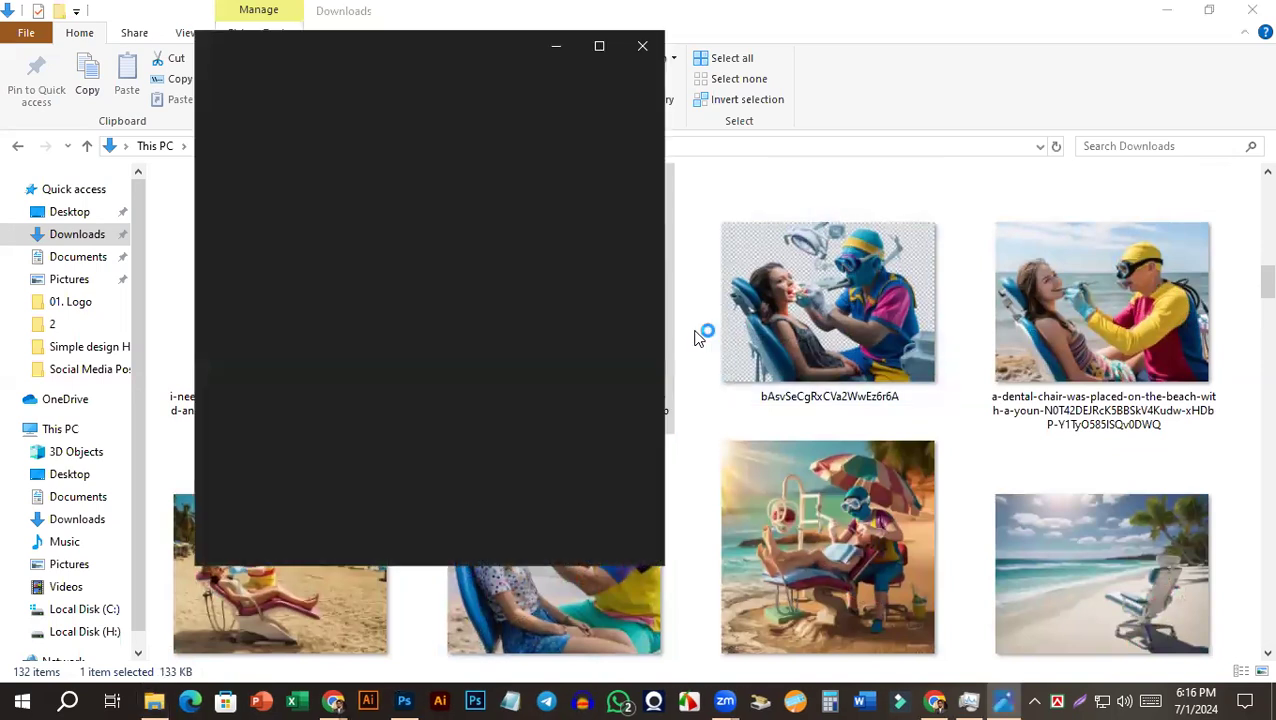
left_click(642, 49)
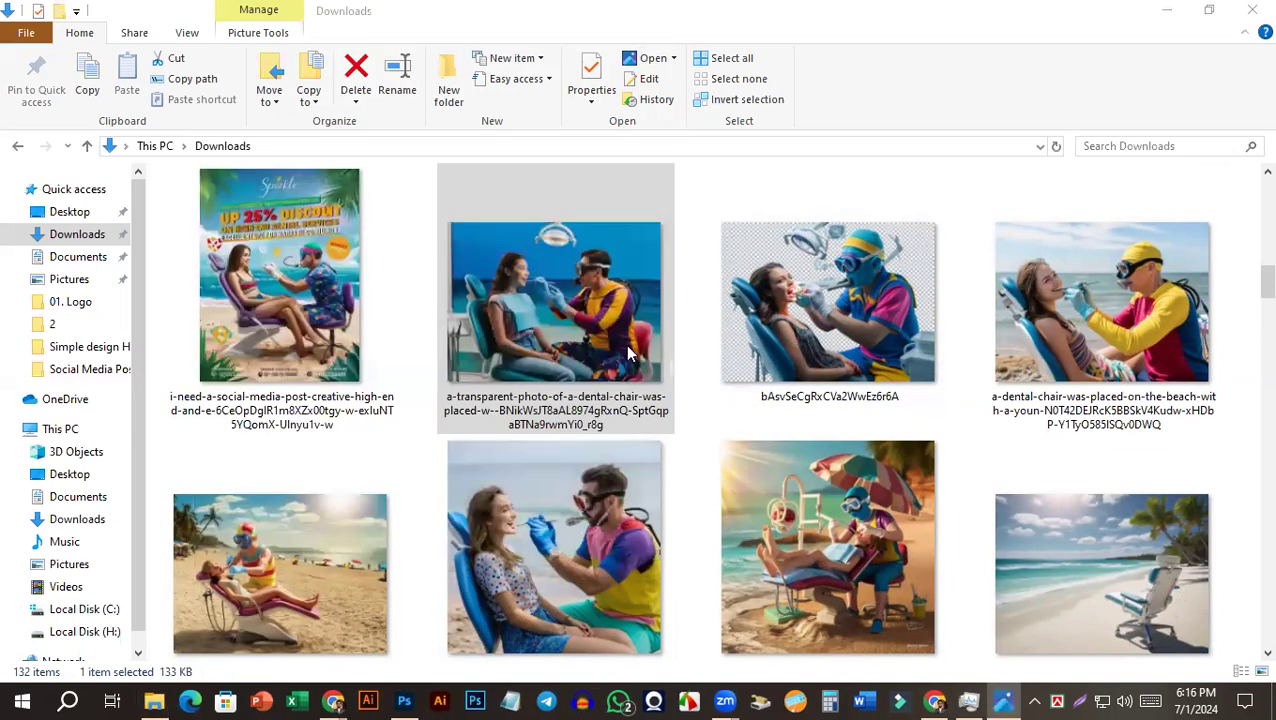
left_click_drag(612, 352, 735, 275)
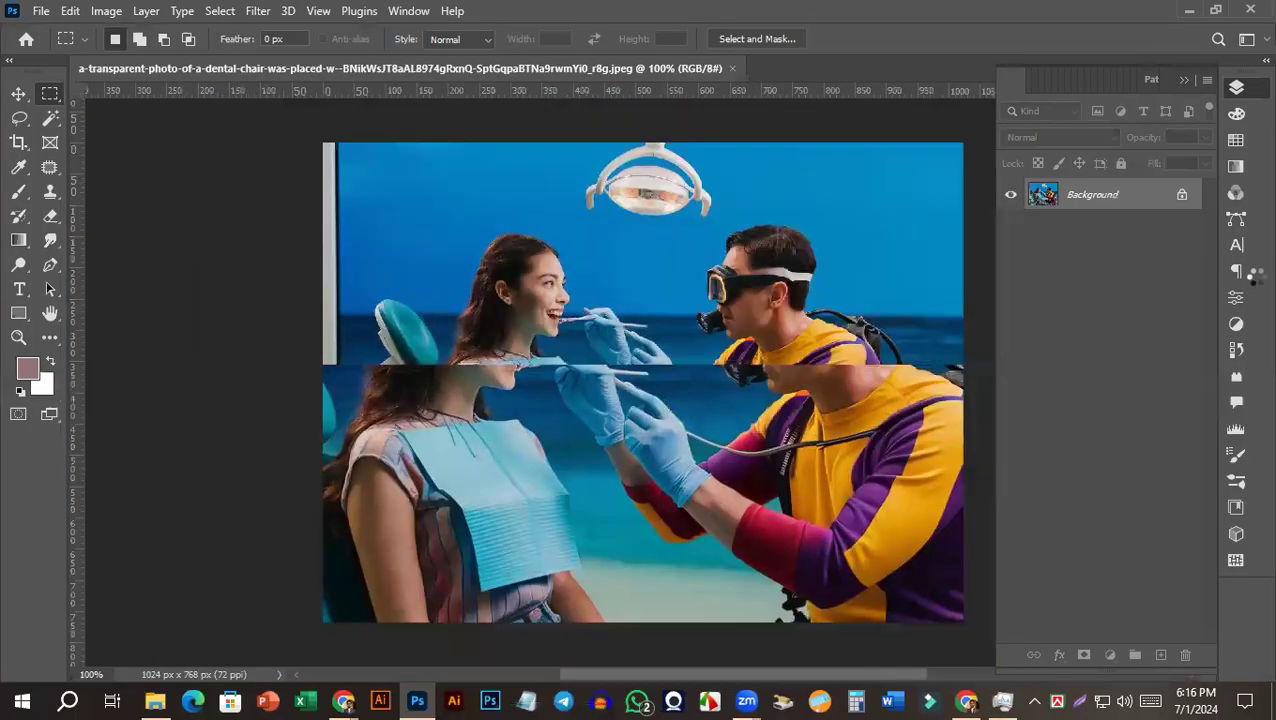
Duplicate the Background layer of the dental-chair picture and hide the original.
key("ctrl+minus")
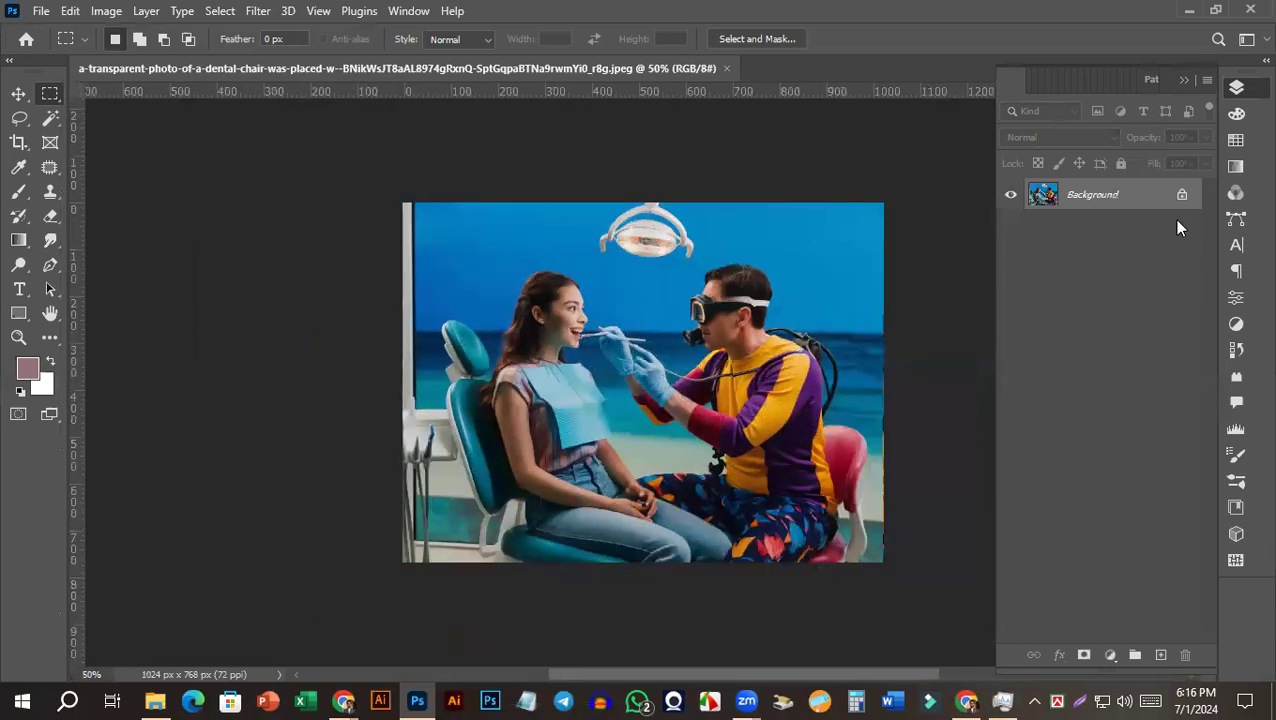
key("ctrl+j")
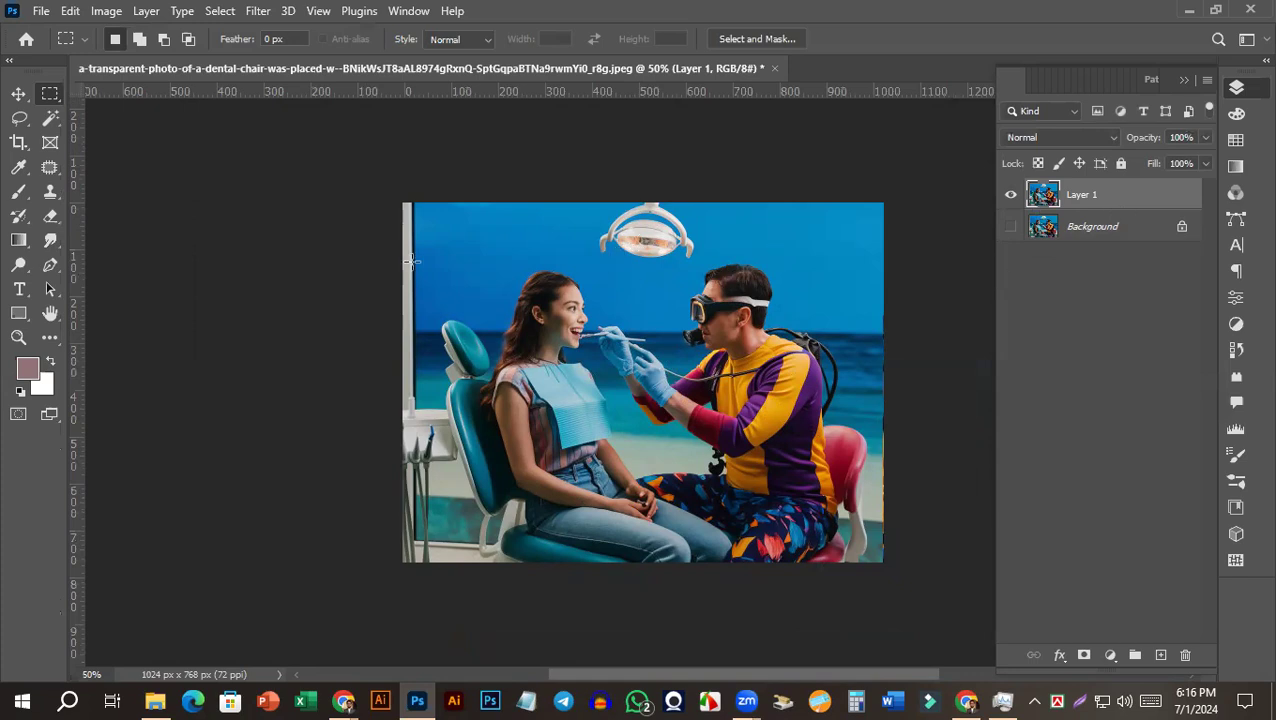
Draw a freehand Lasso selection around the dental lamp above the two people on Layer 1.
key("l")
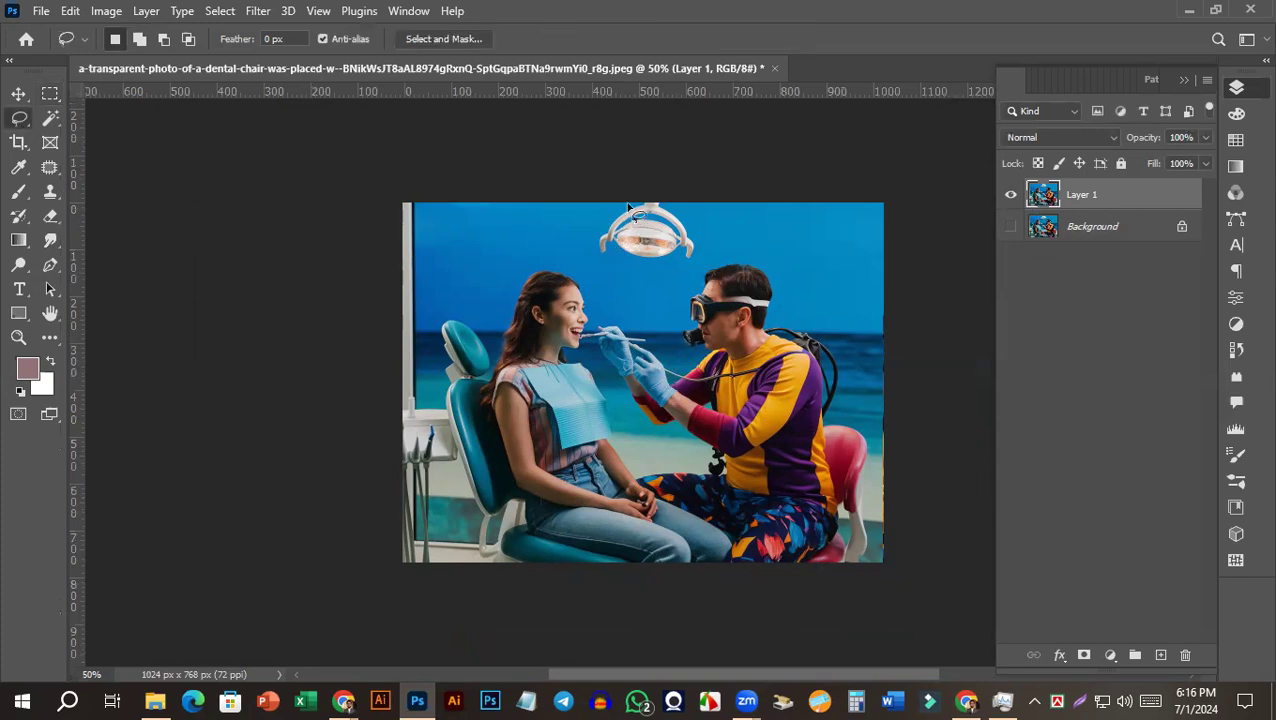
left_click_drag(628, 214, 621, 257)
left_click_drag(667, 198, 612, 203)
left_click_drag(637, 289, 637, 289)
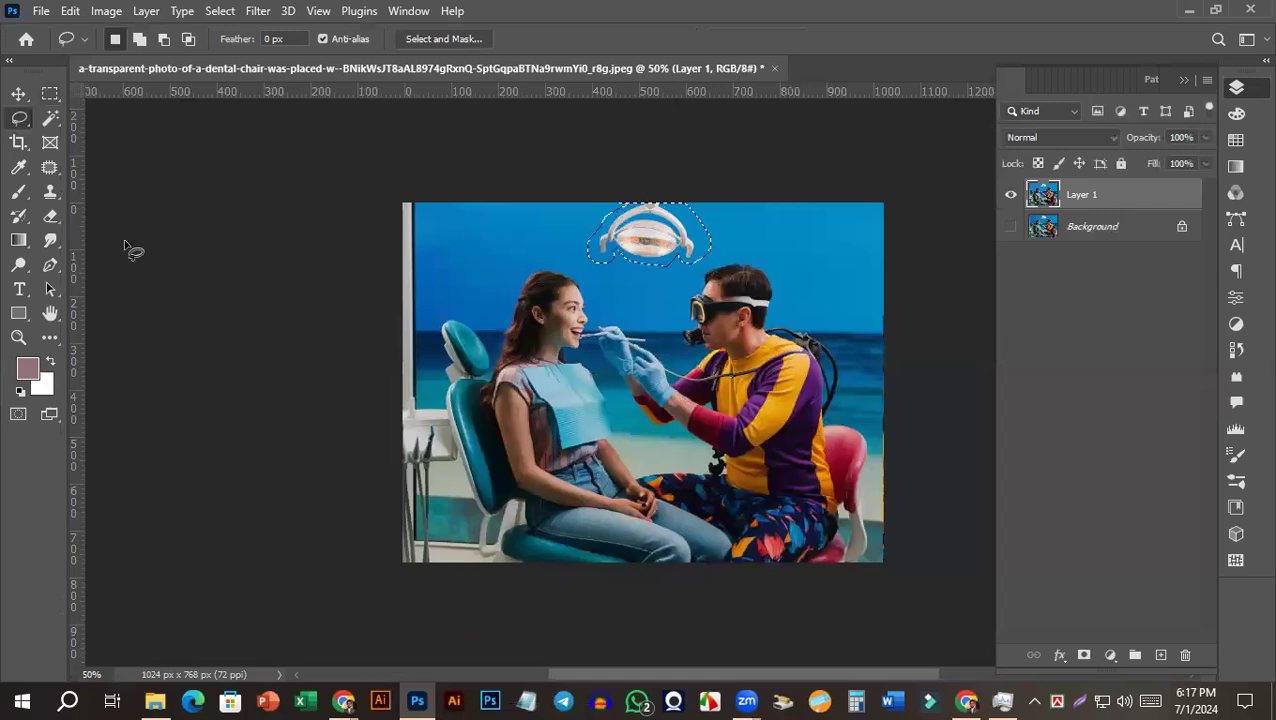
Remove the selected dental lamp with the Patch tool by sampling the clear blue background beside it, and clear the selection.
left_click(51, 166)
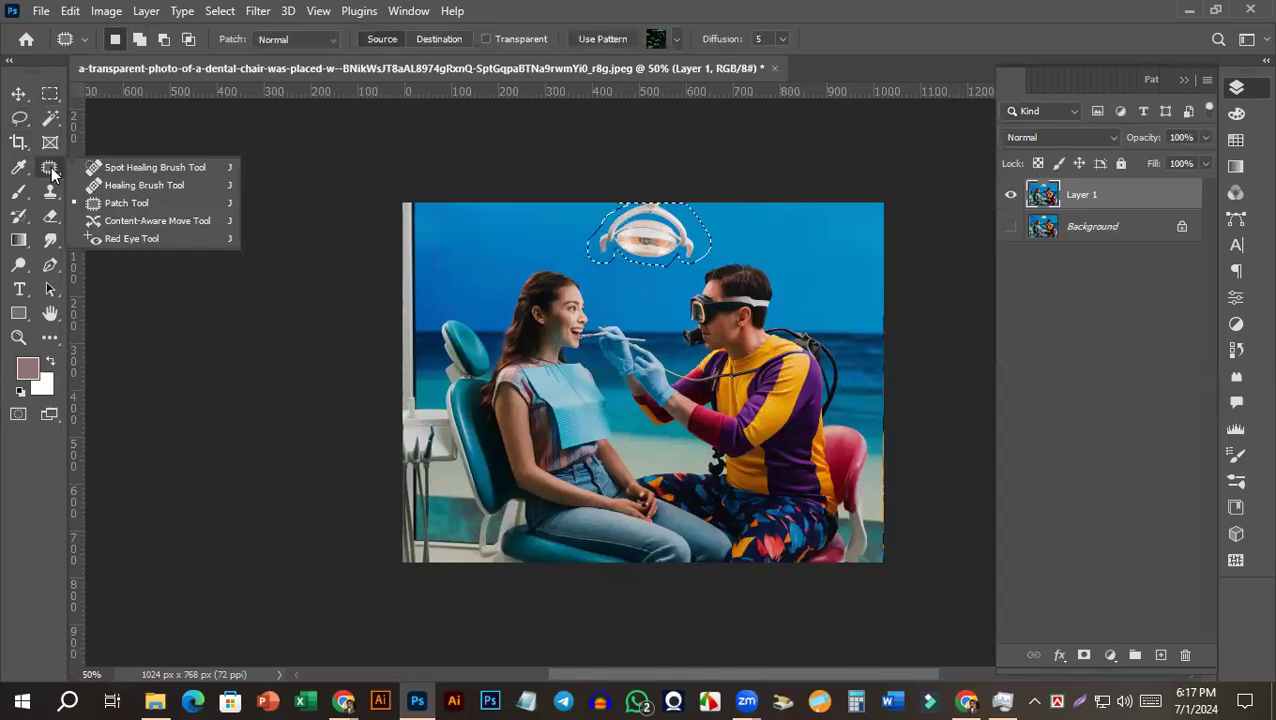
left_click(160, 167)
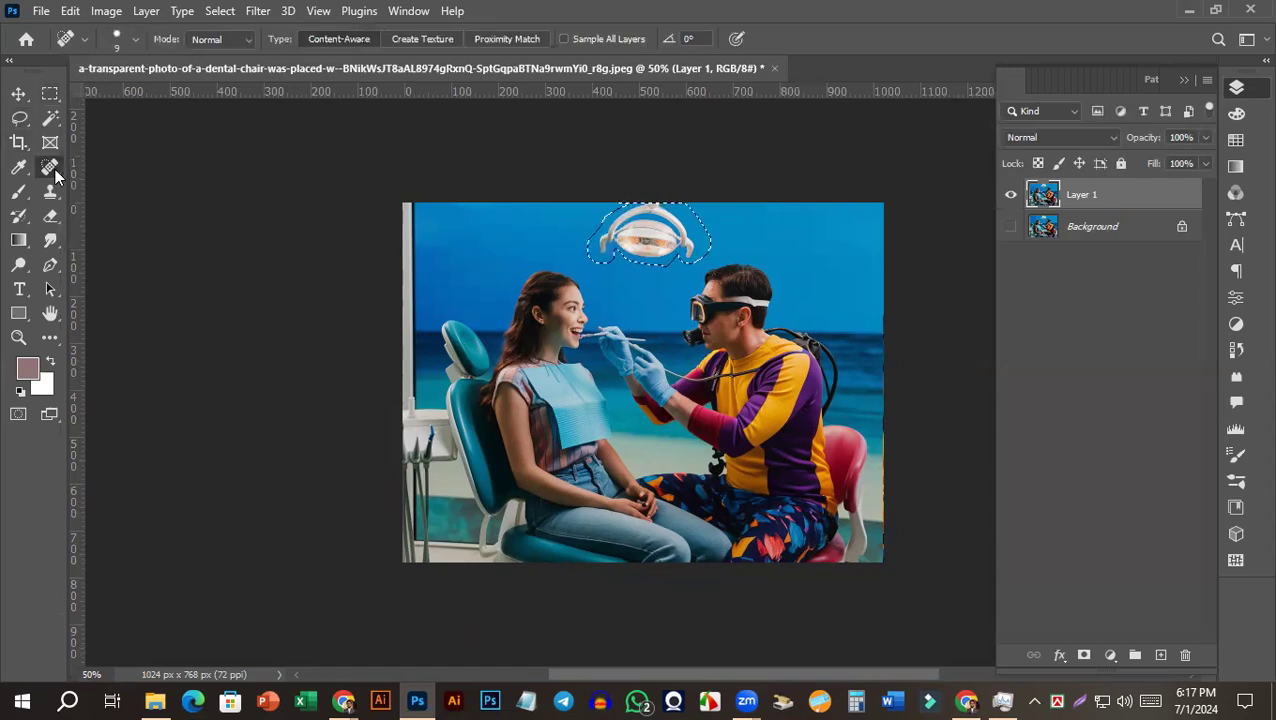
left_click(51, 166)
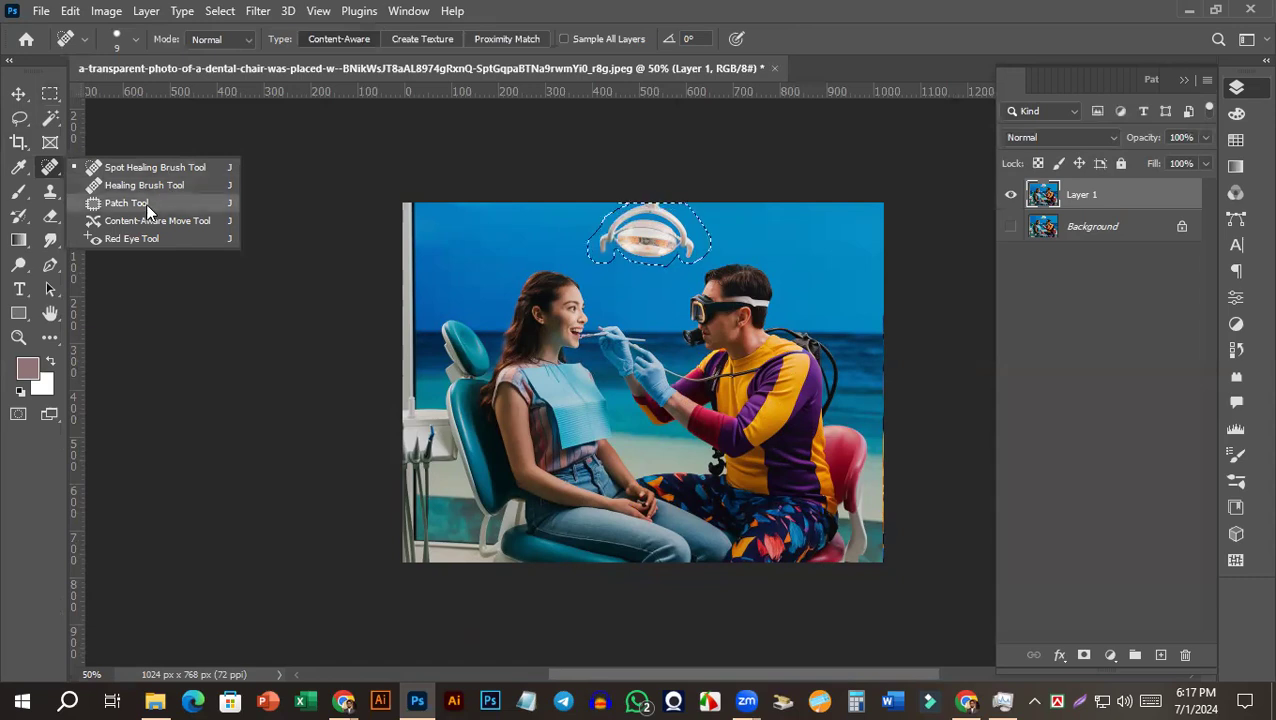
left_click(146, 203)
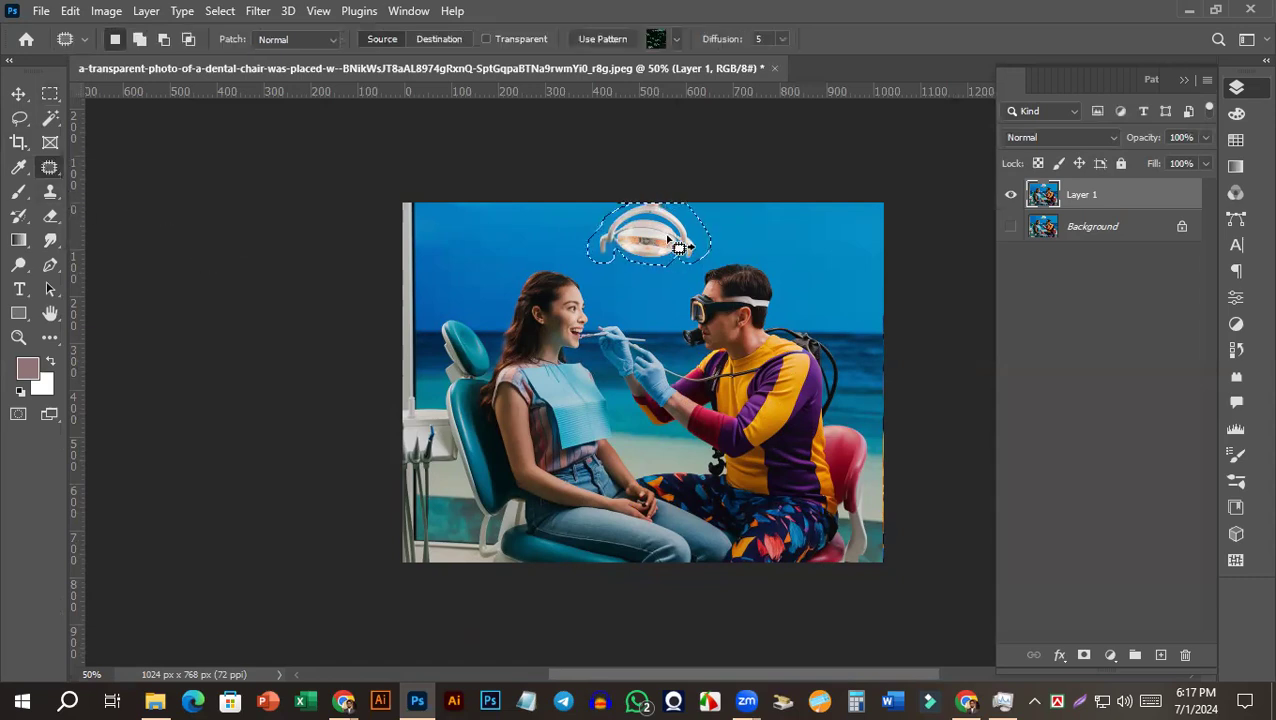
left_click_drag(671, 240, 840, 270)
key("ctrl+d")
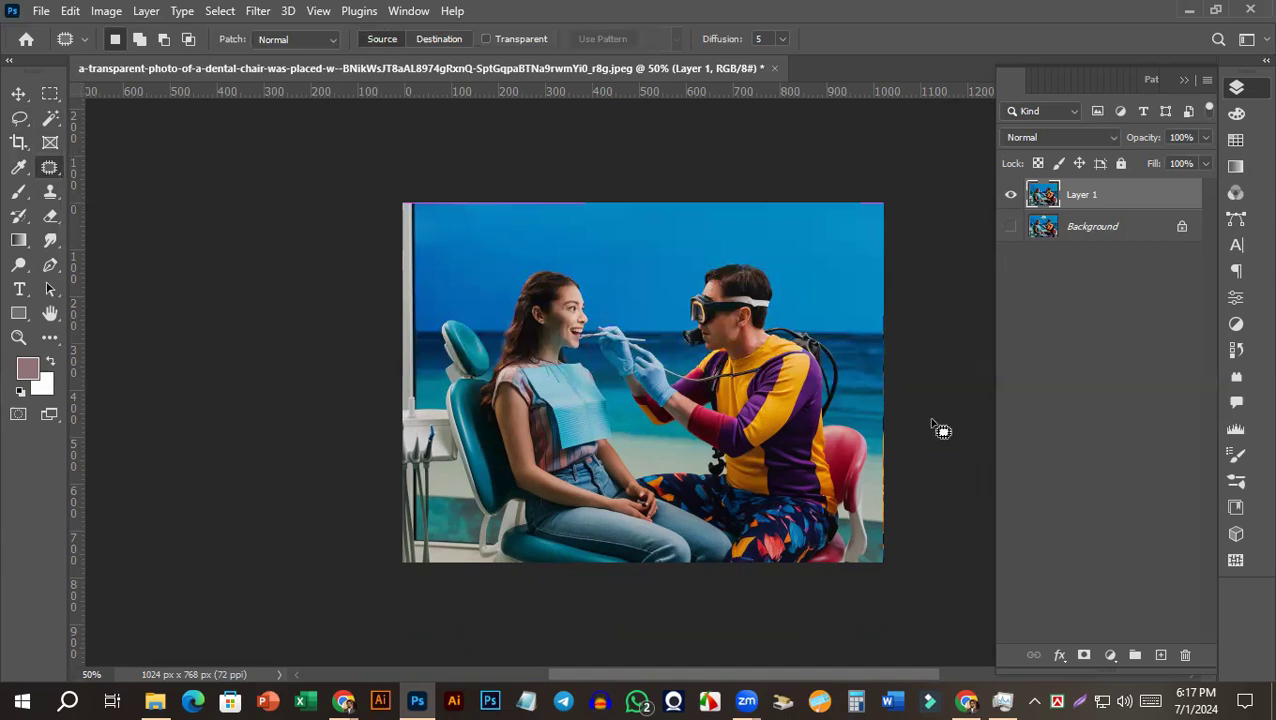
Select the blue wall behind the two people with the Magic Wand from two different spots, and clear the selection.
left_click(55, 113)
right_click(55, 113)
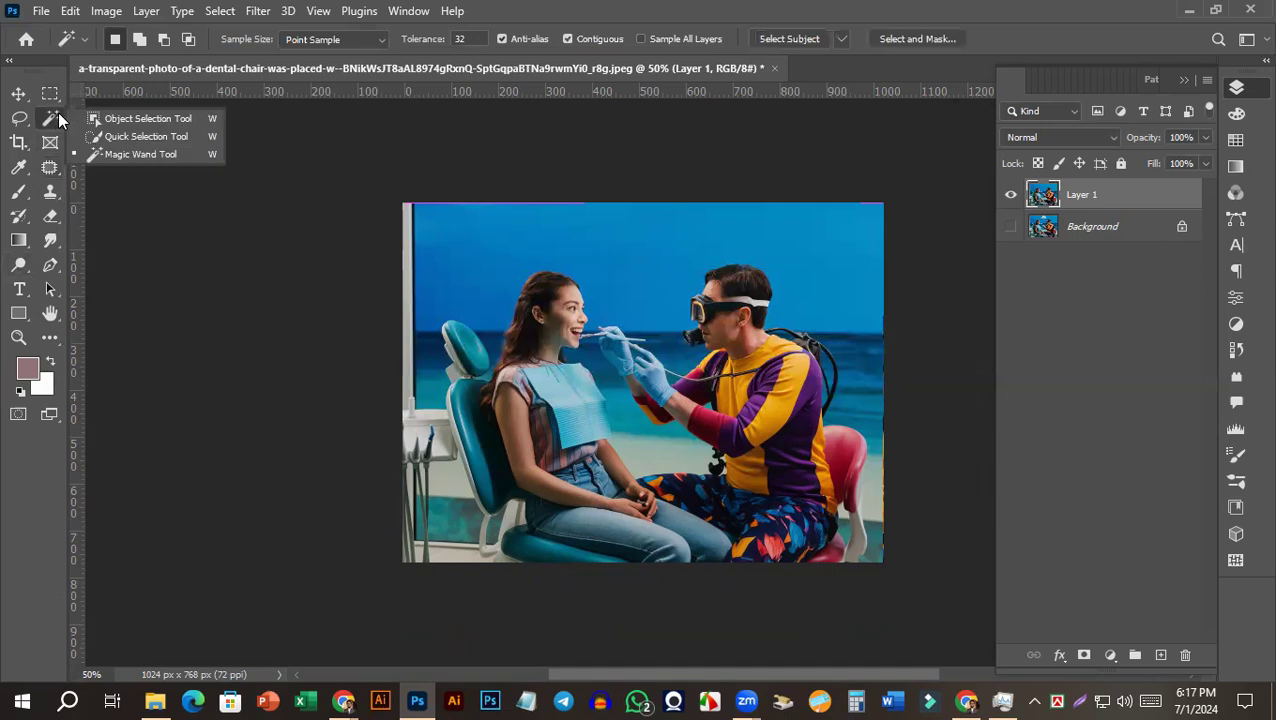
left_click(124, 156)
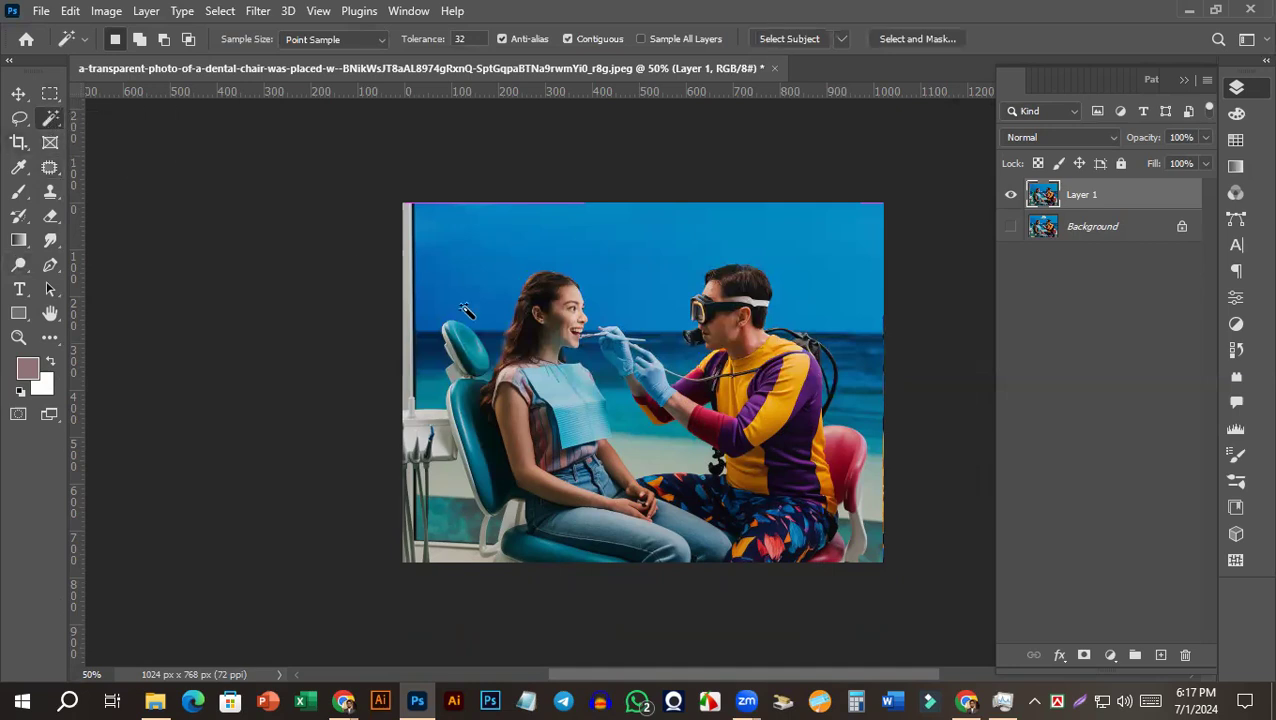
right_click(53, 126)
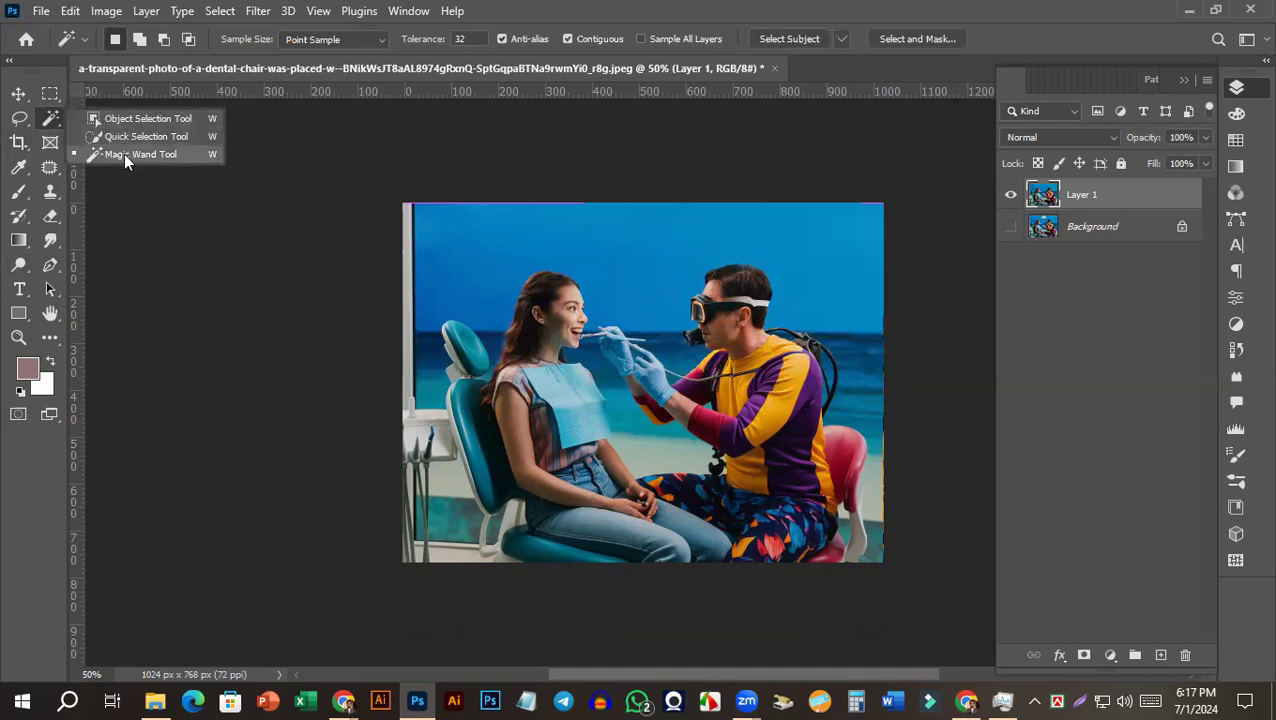
left_click(124, 154)
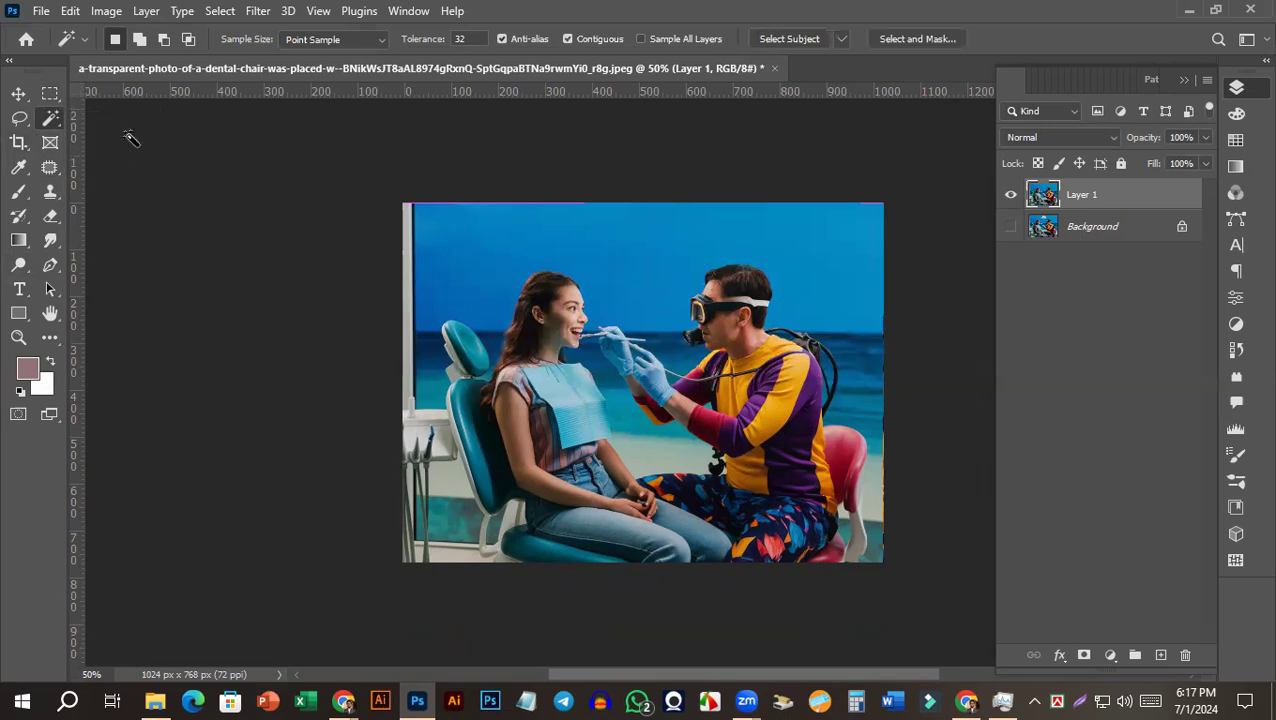
left_click(826, 231)
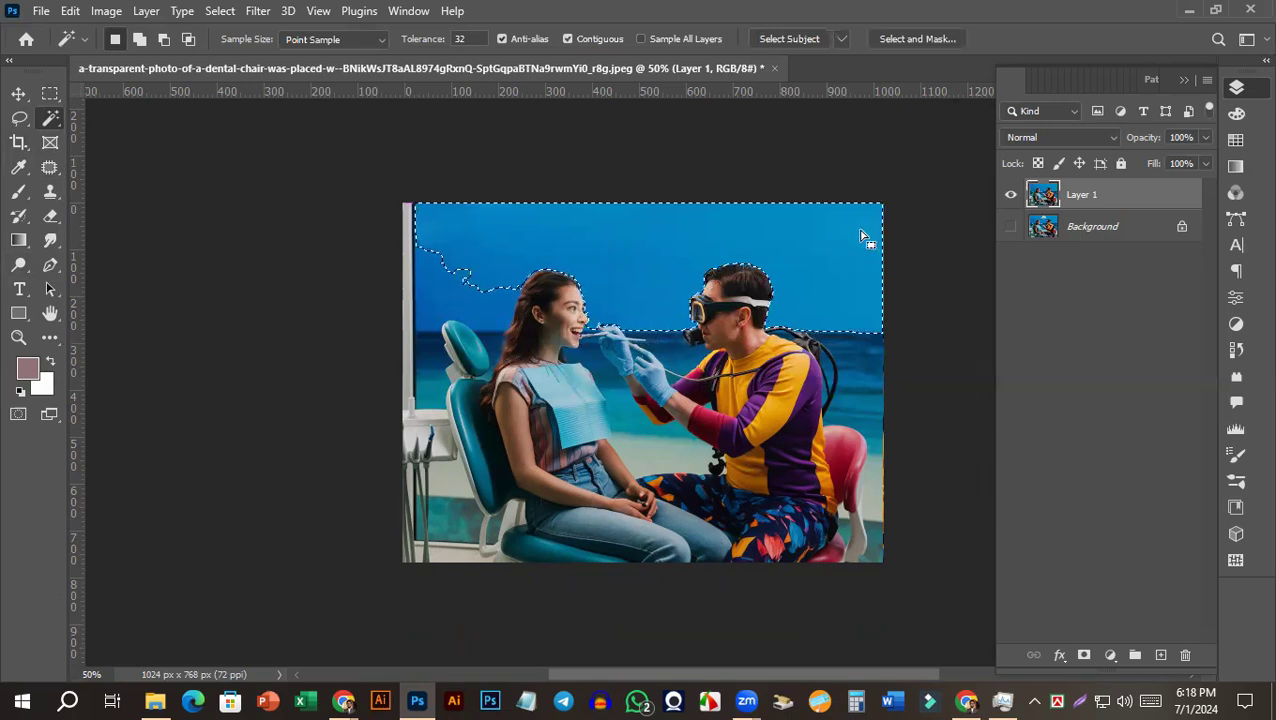
left_click(478, 298)
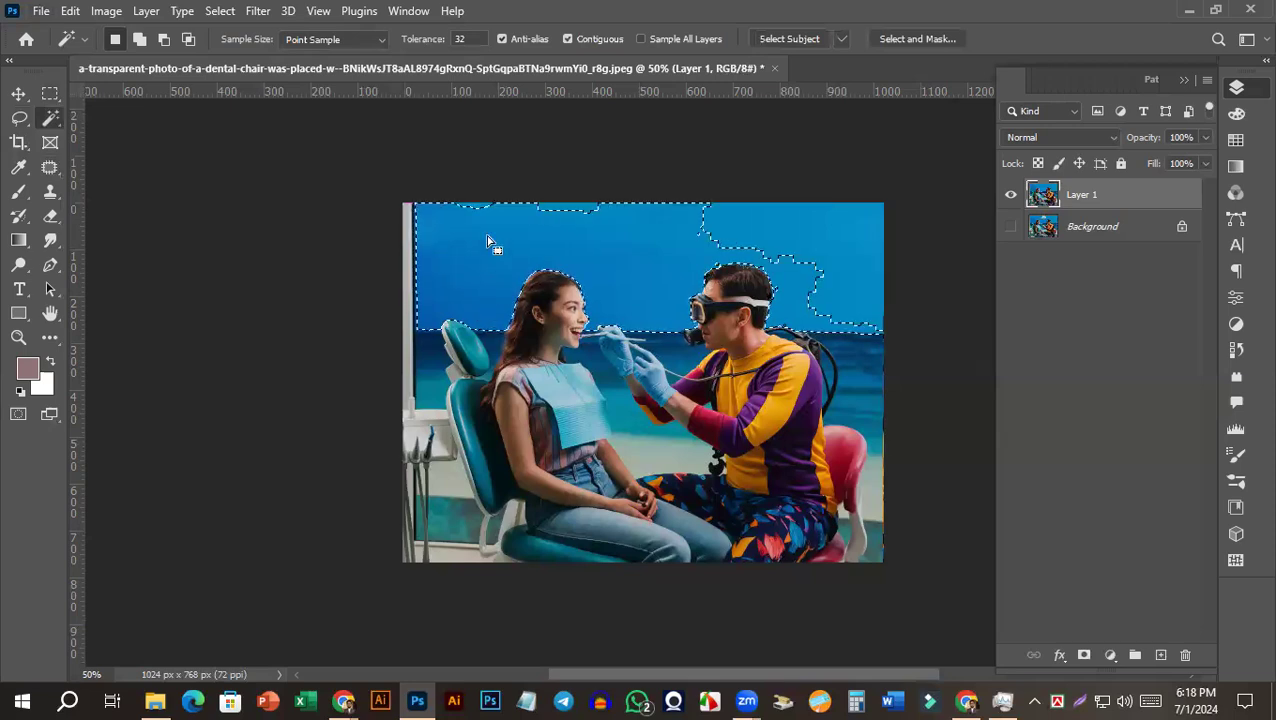
key("ctrl+d")
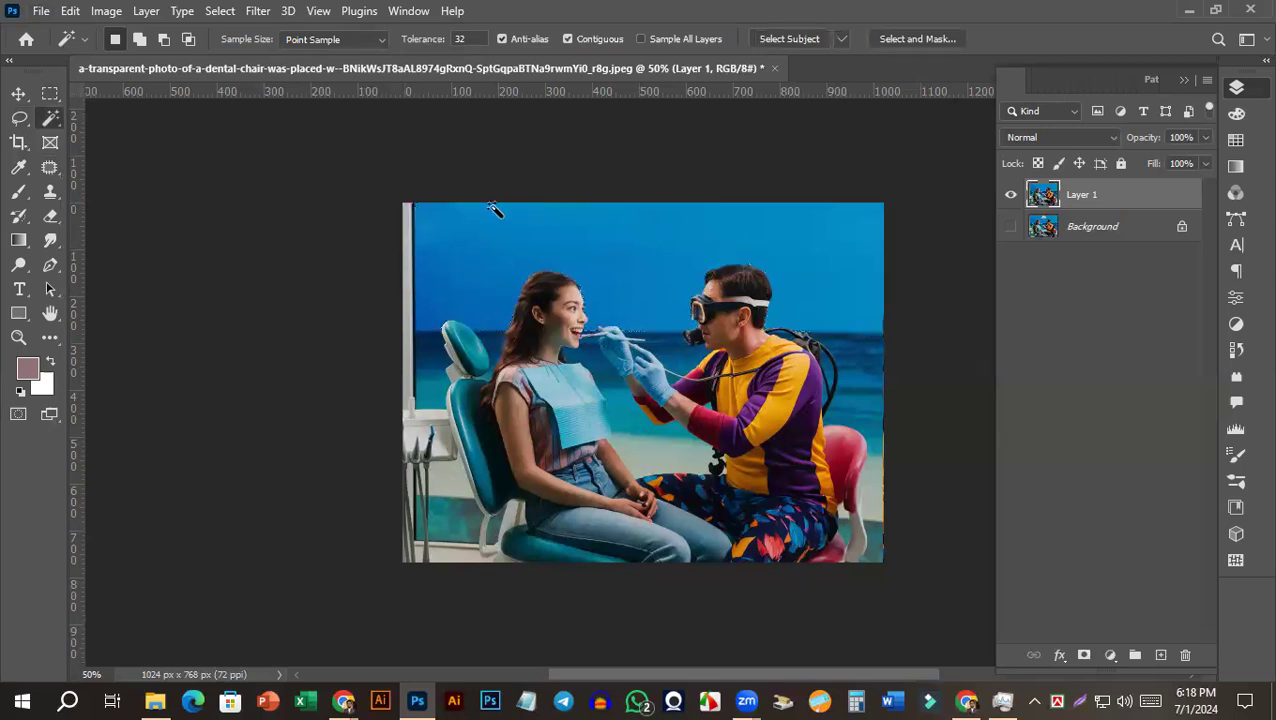
Try Magic Wand selections at tolerance 32 on different areas of the blue wall and the sea horizon behind the people.
left_click(676, 268)
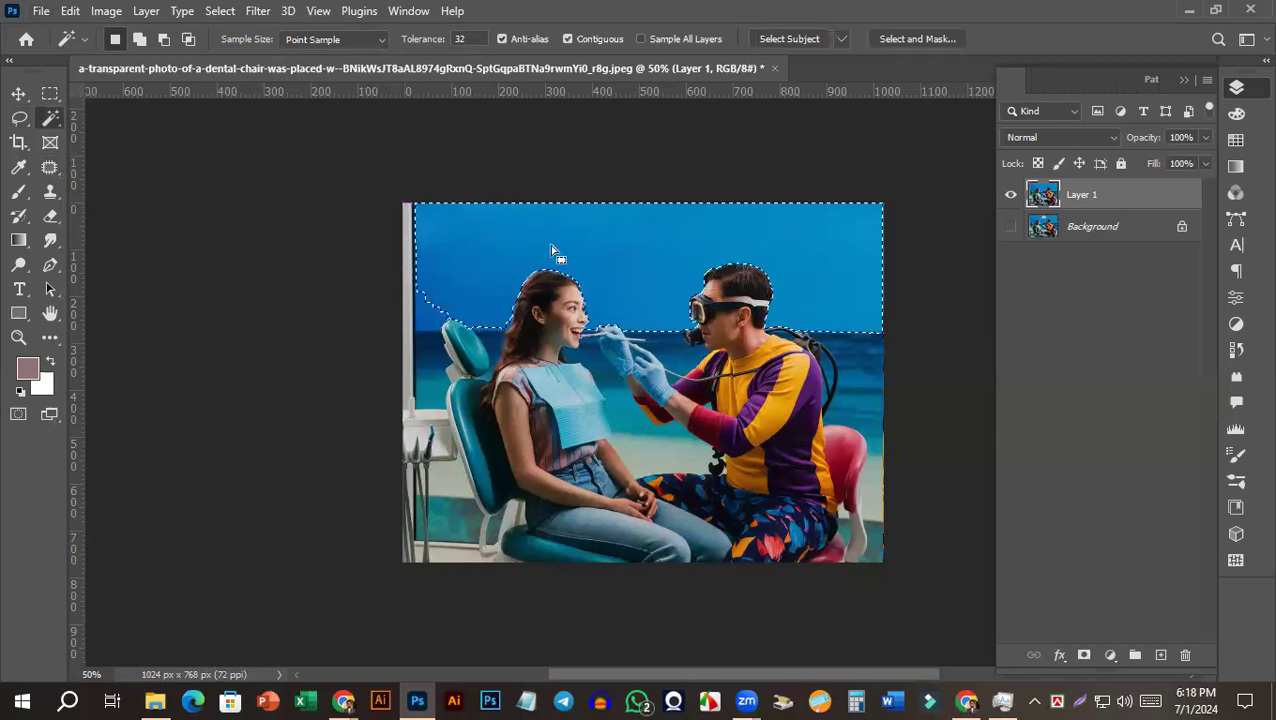
left_click(432, 320)
left_click(493, 355)
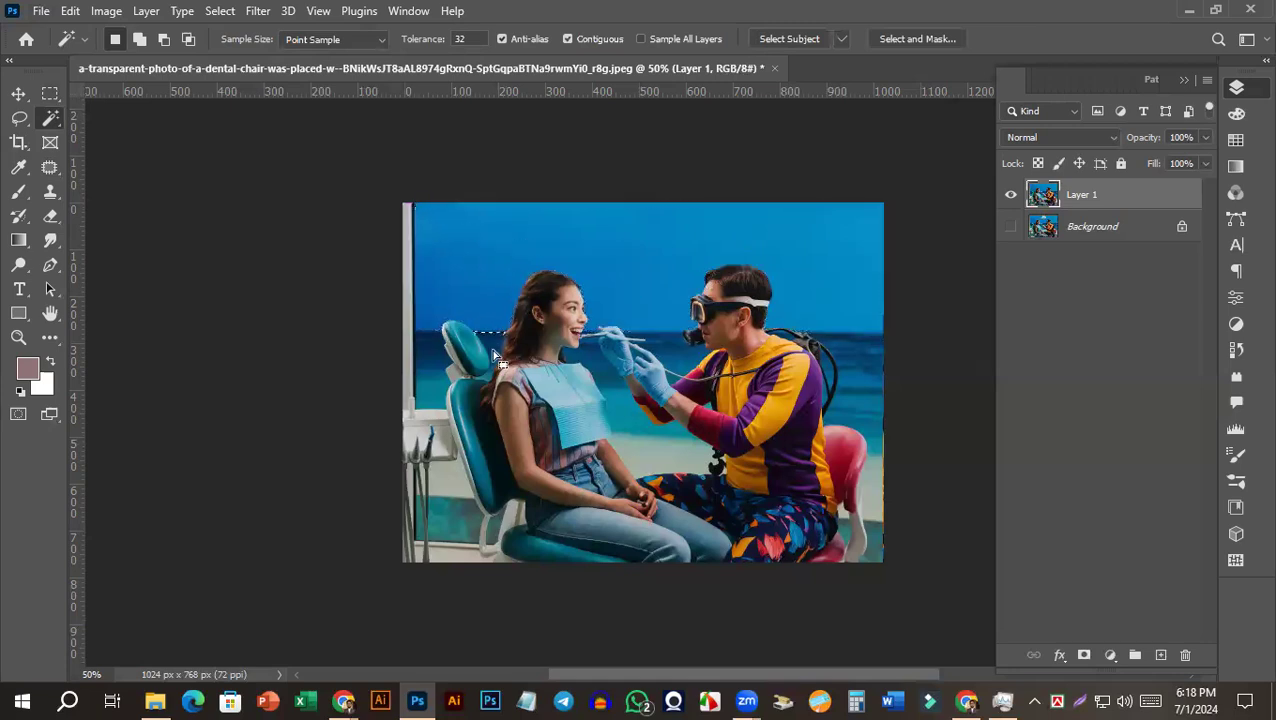
left_click(461, 277)
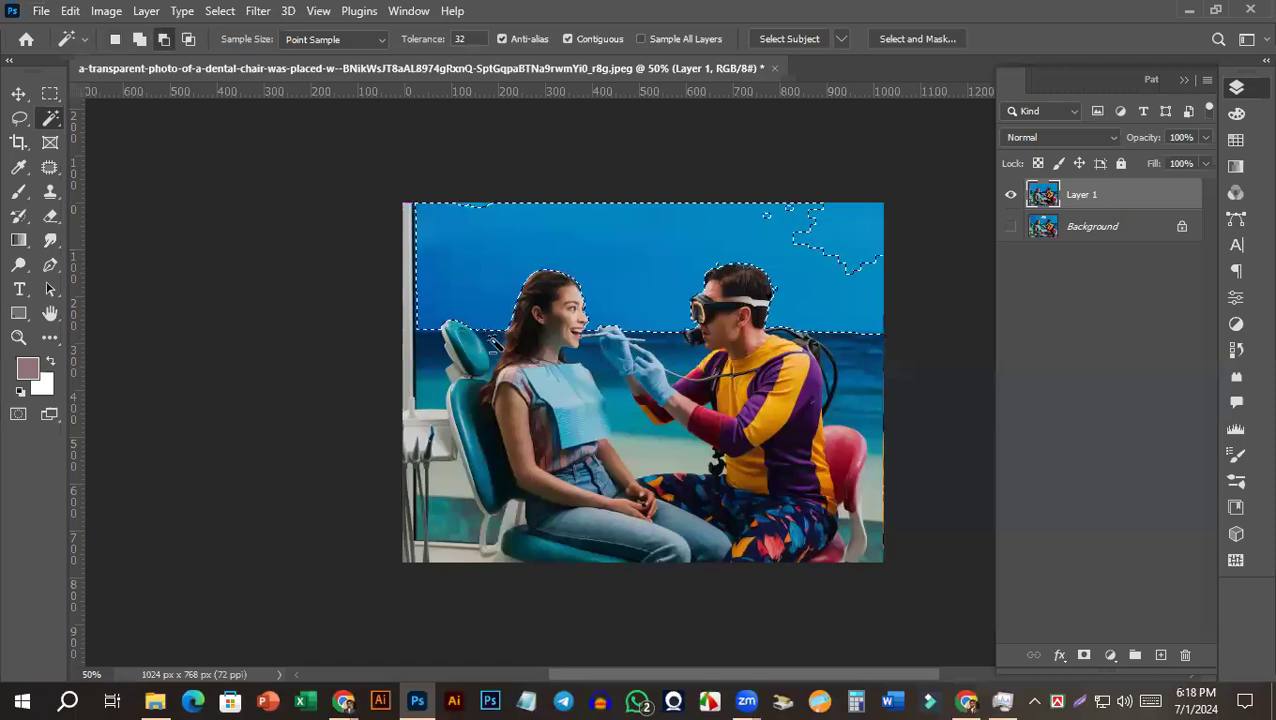
left_click(819, 334)
left_click(480, 315, "alt")
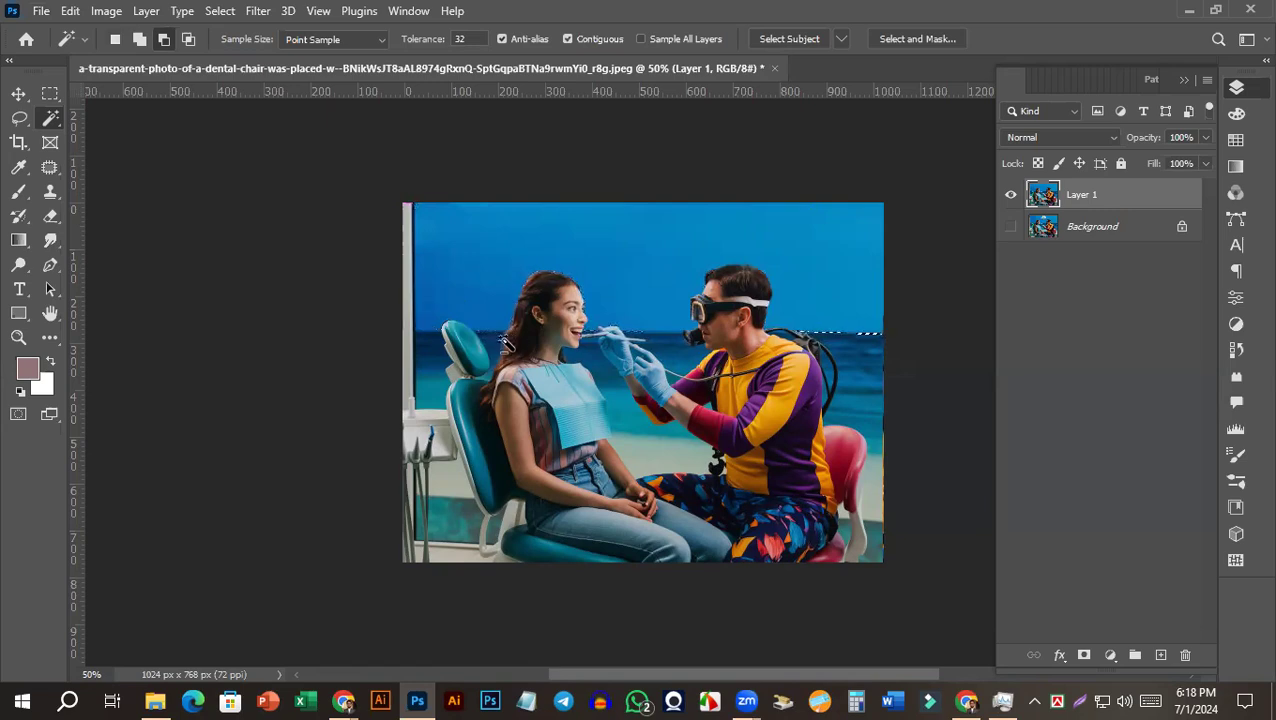
left_click(815, 254)
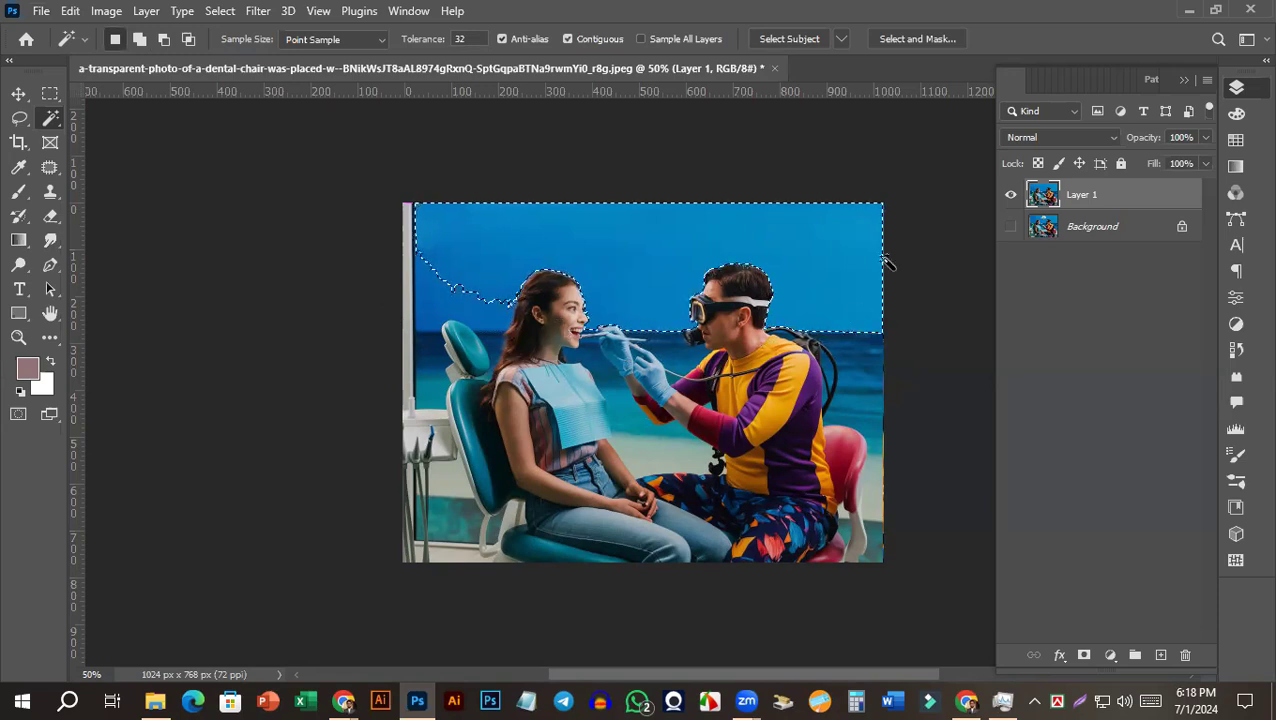
Set the Magic Wand tolerance to 100 and select the blue wall above the sea horizon on Layer 1.
left_click(355, 268)
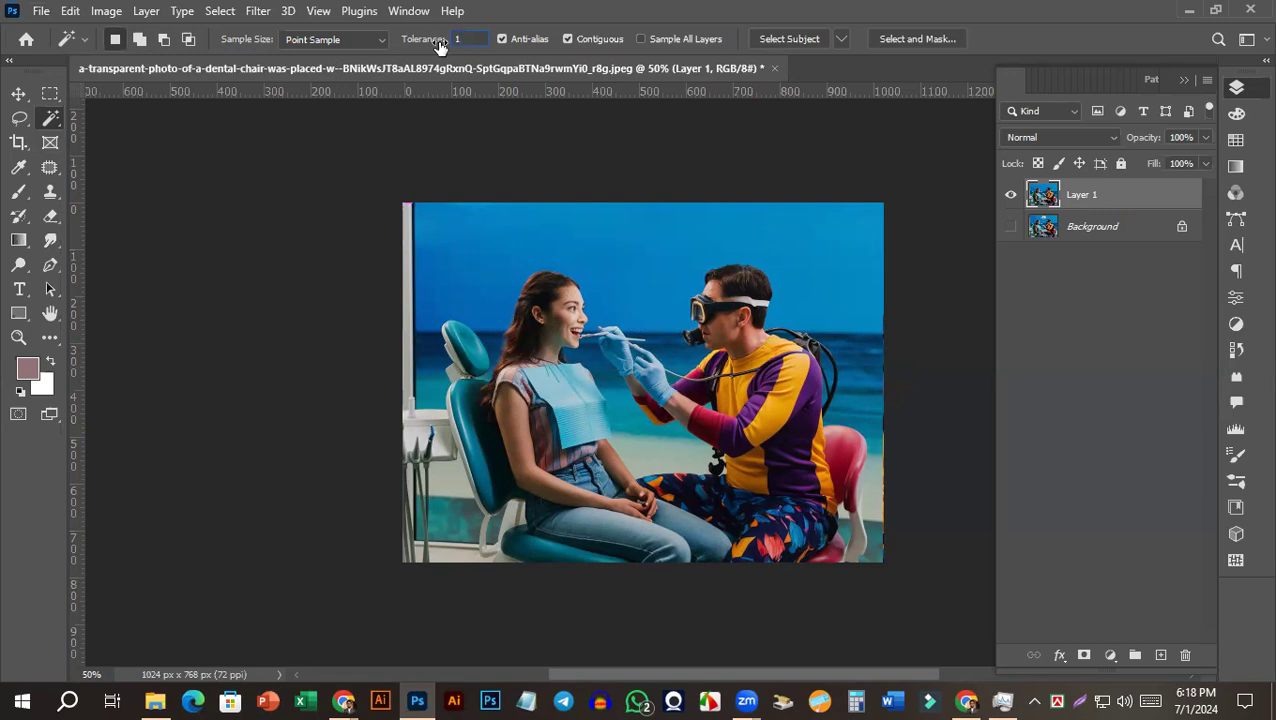
type("00")
left_click(553, 219)
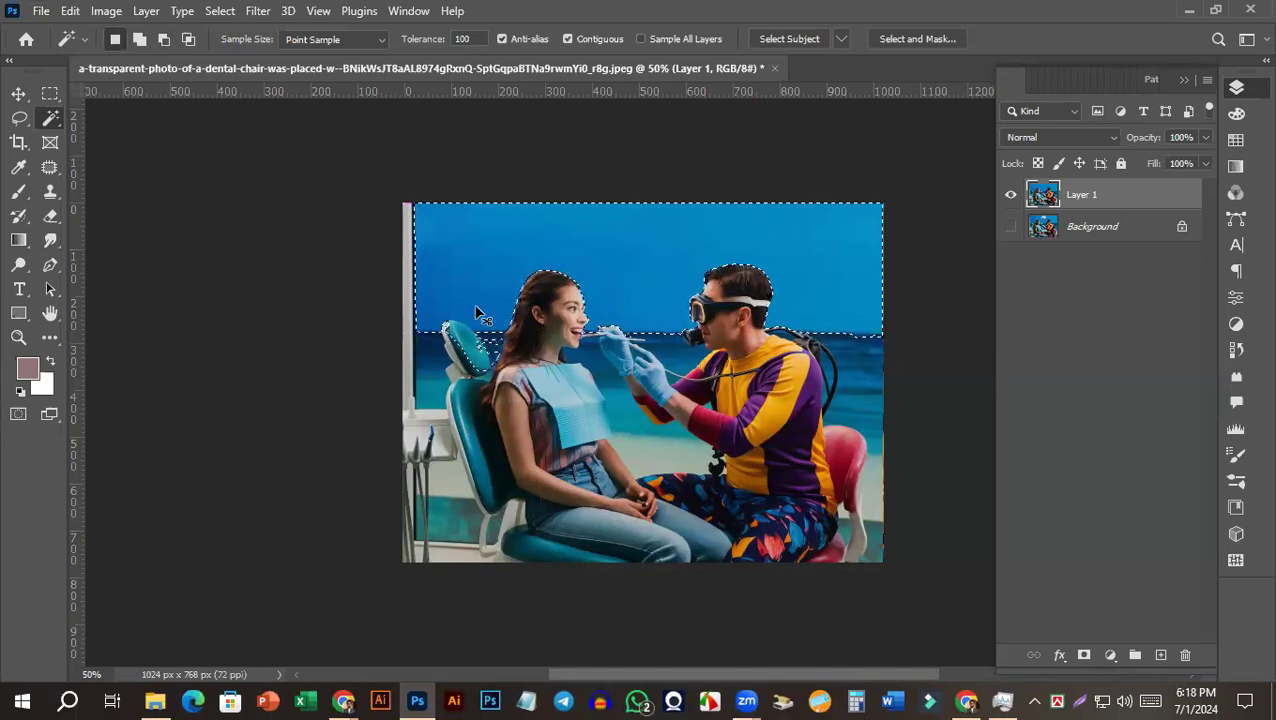
Check the selection edges around the people, delete the selected blue wall from Layer 1, and clear the selection.
key("ctrl+plus")
key("ctrl+plus")
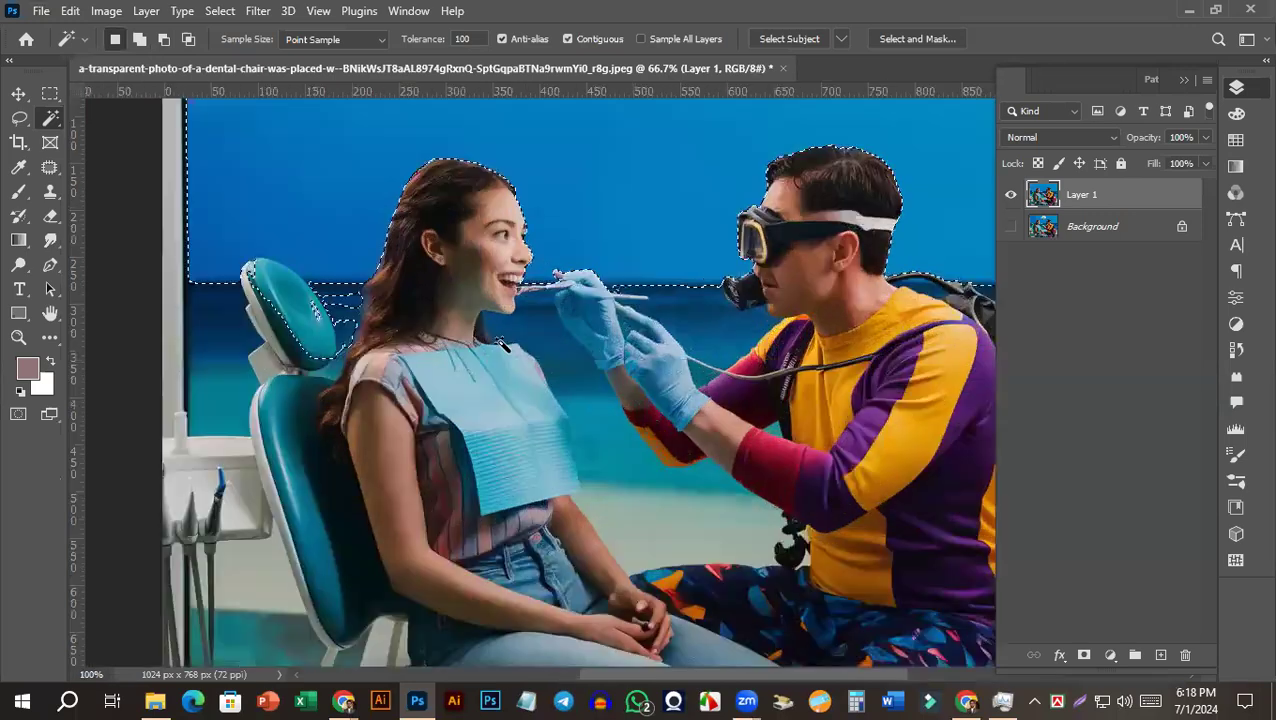
scroll(858, 205, "up", 4)
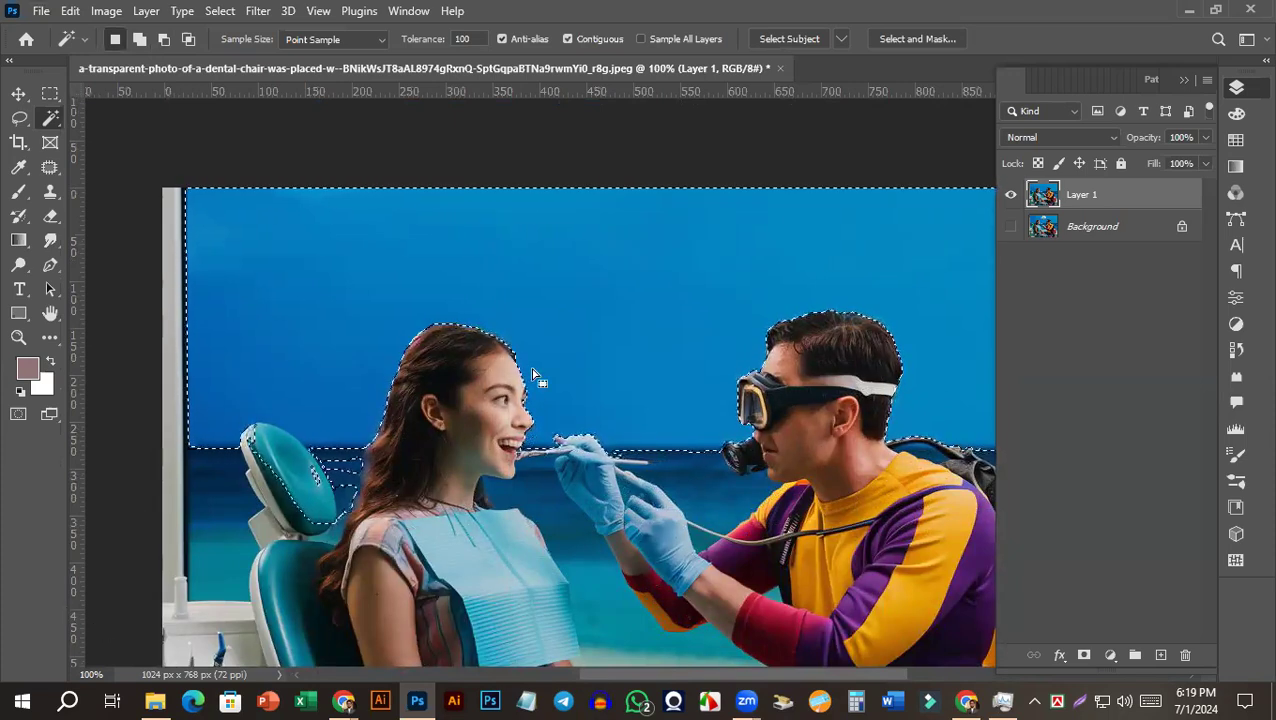
key("ctrl+minus")
key("ctrl+minus")
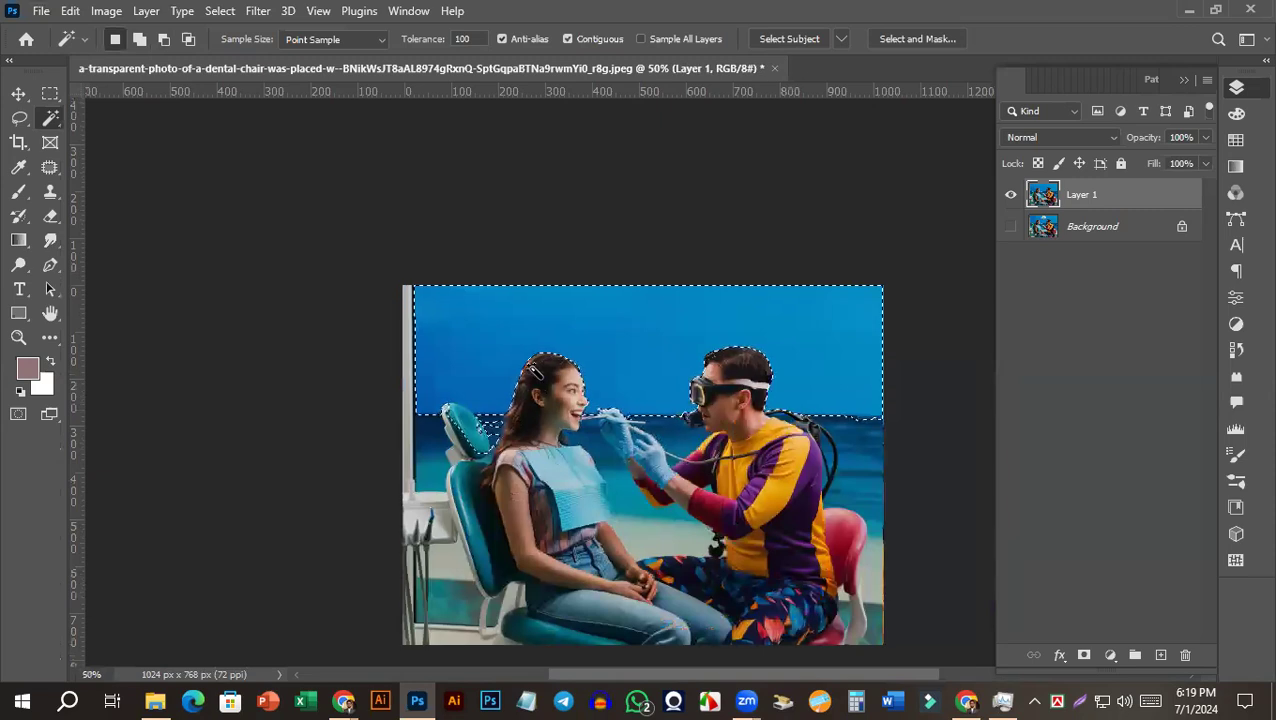
key("Delete")
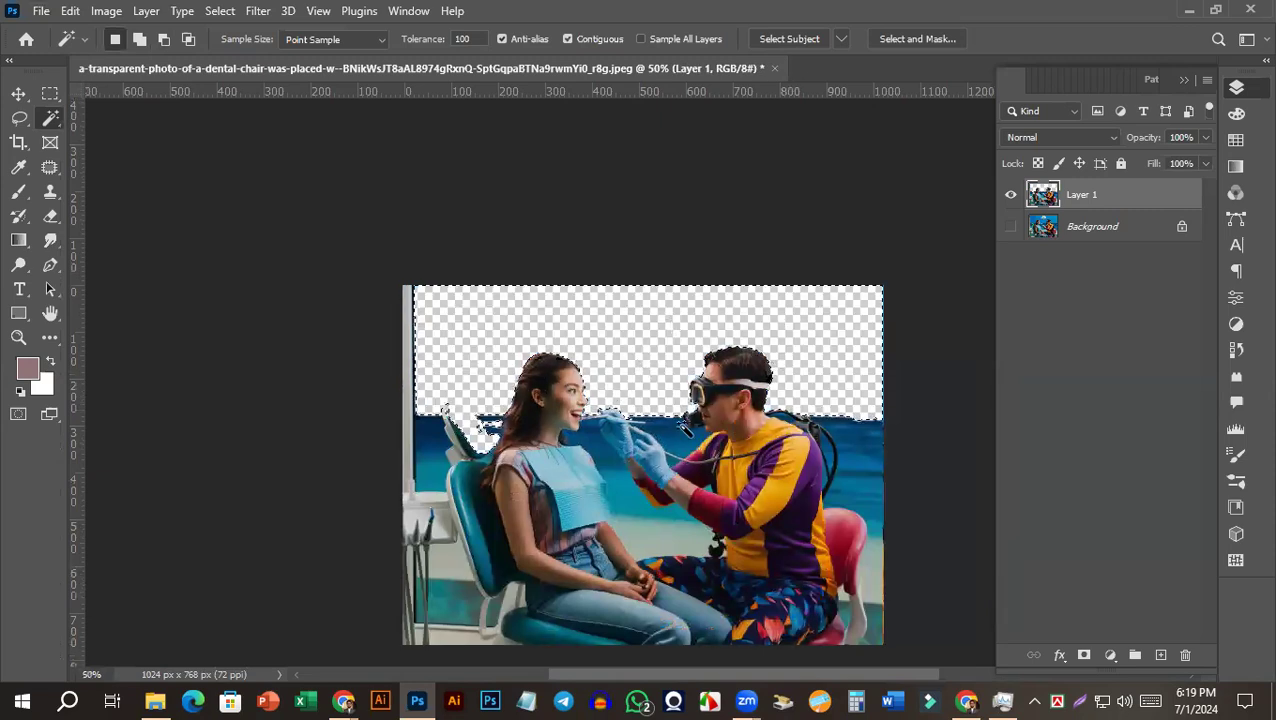
key("ctrl+d")
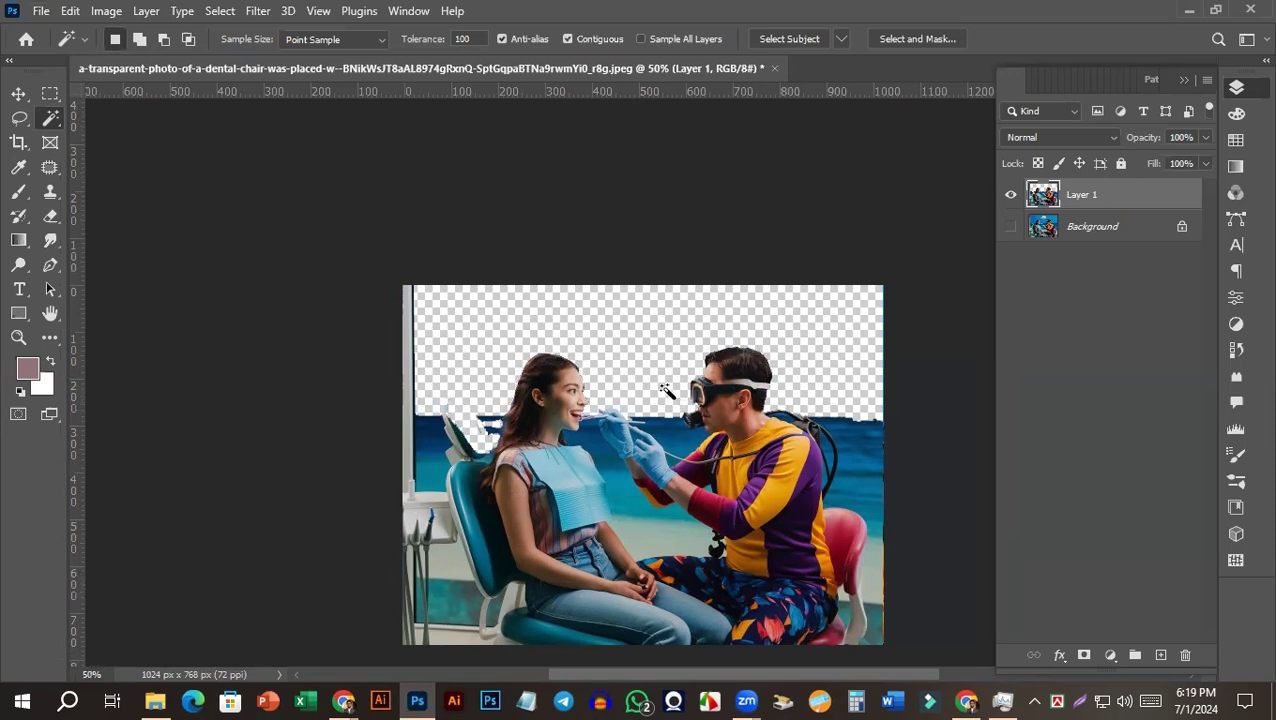
Undo the wall deletion and the Magic Wand selection on Layer 1.
key("ctrl+z")
key("ctrl+z")
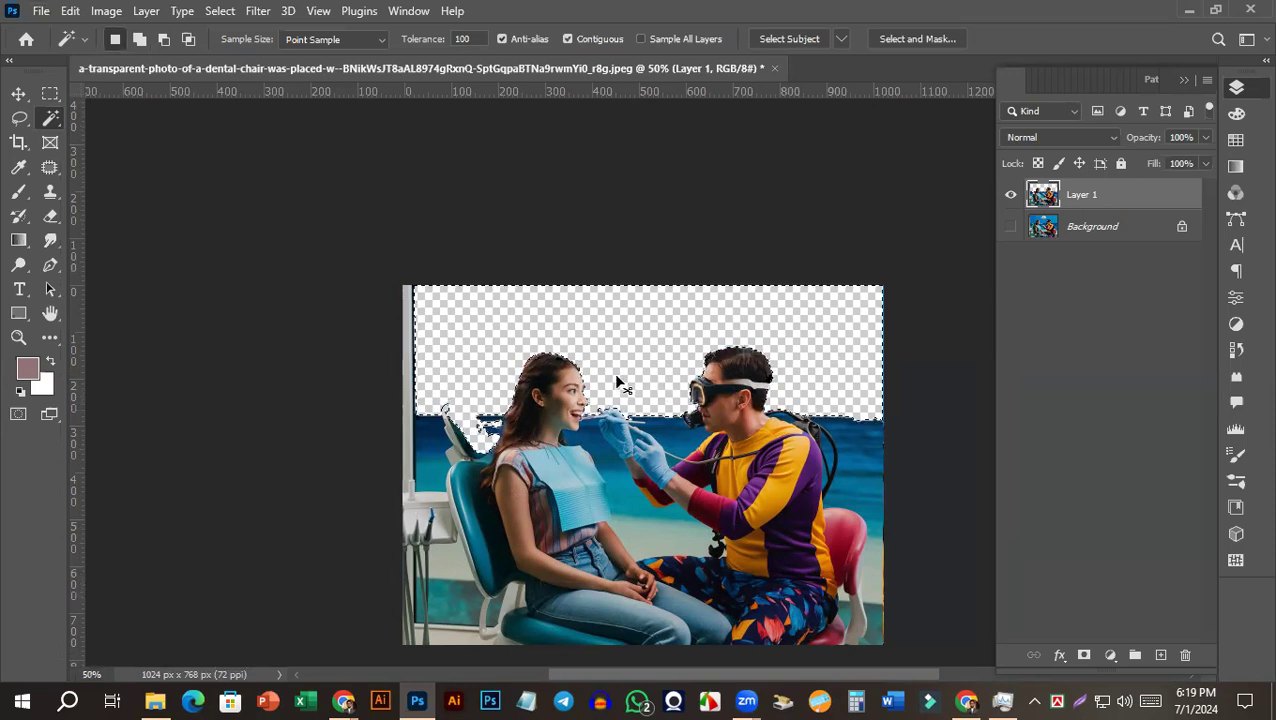
key("ctrl+z")
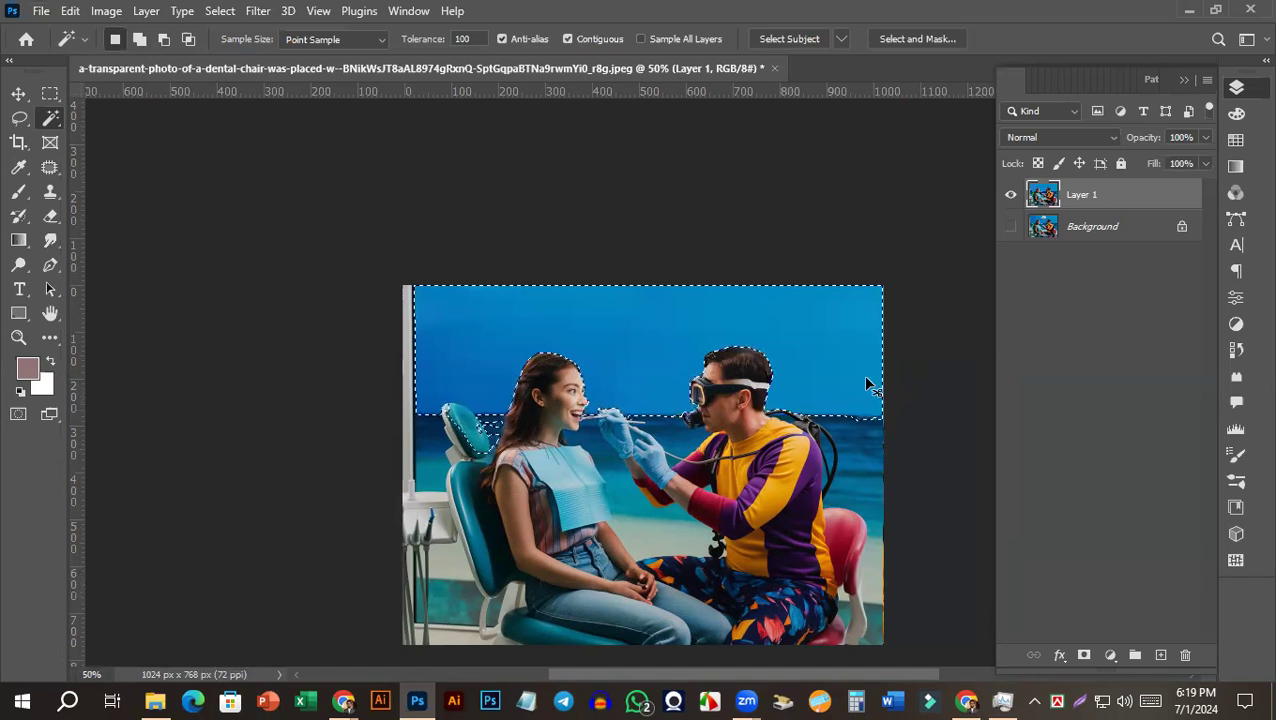
key("ctrl+z")
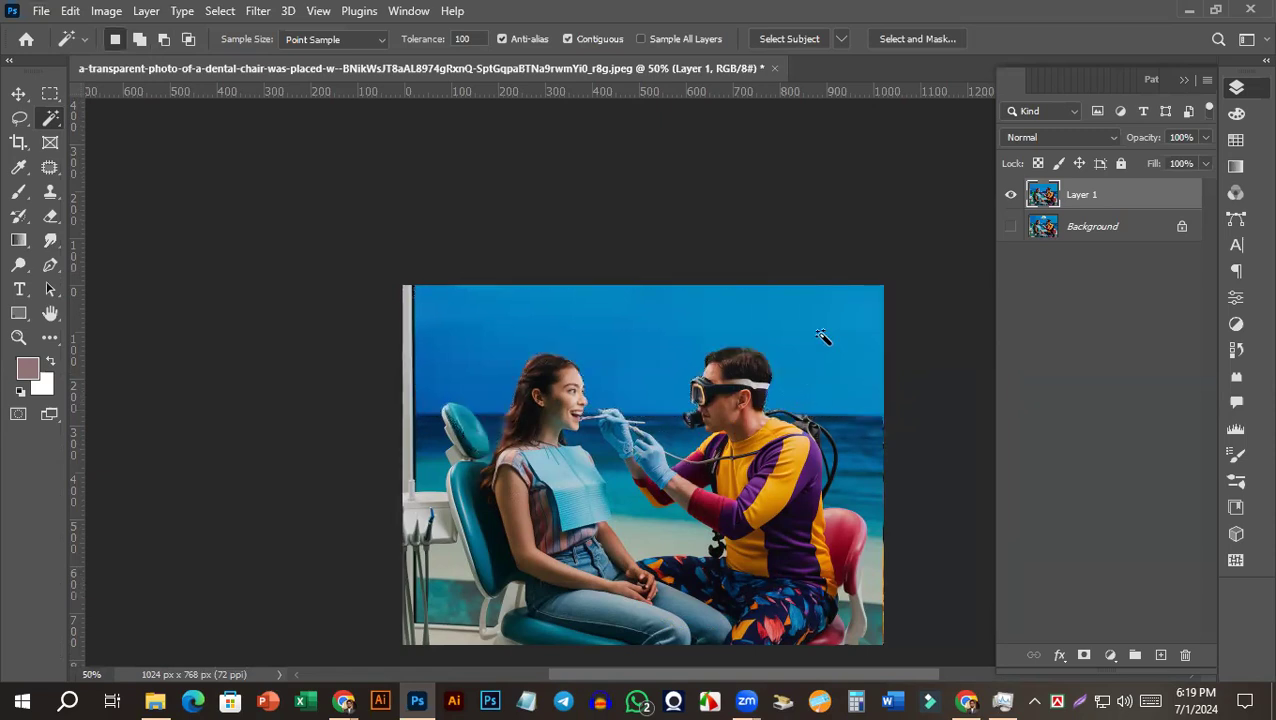
Remove the background of Layer 1 with the Remove Background quick action in the layer's properties.
scroll(823, 335, "down", 1)
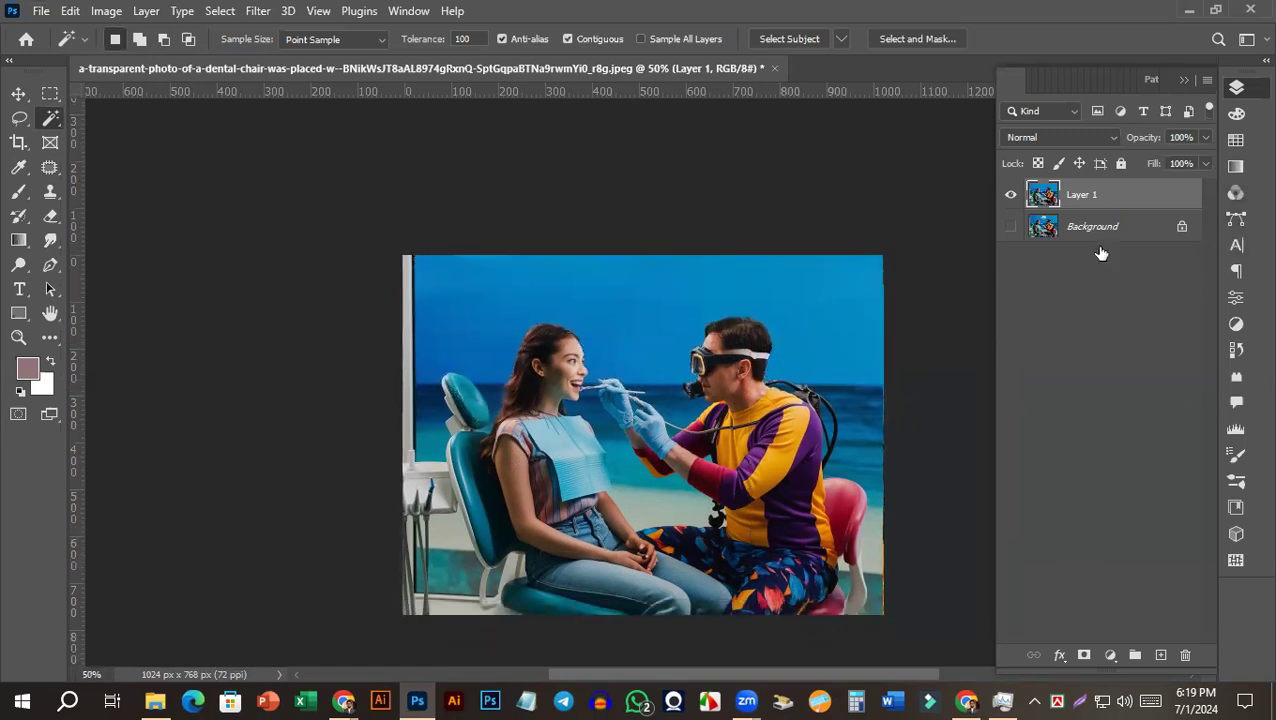
left_click(1240, 302)
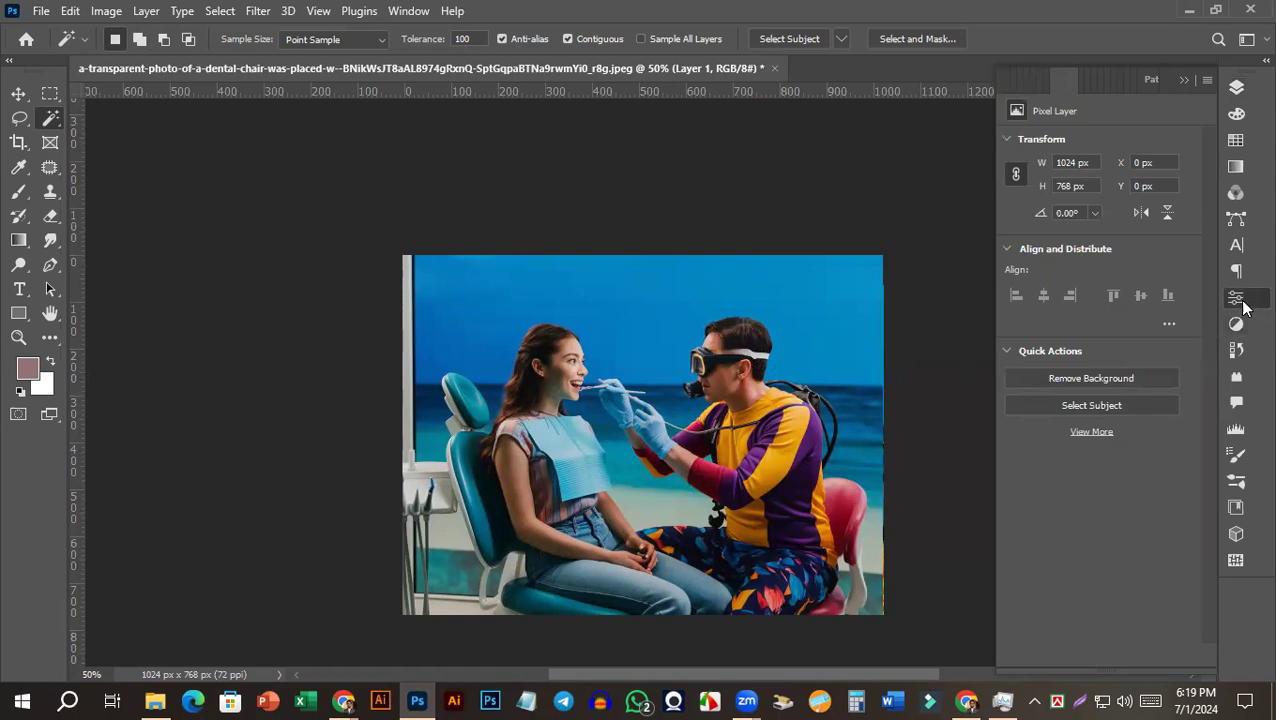
left_click(1242, 306)
left_click(1242, 304)
left_click(1012, 354)
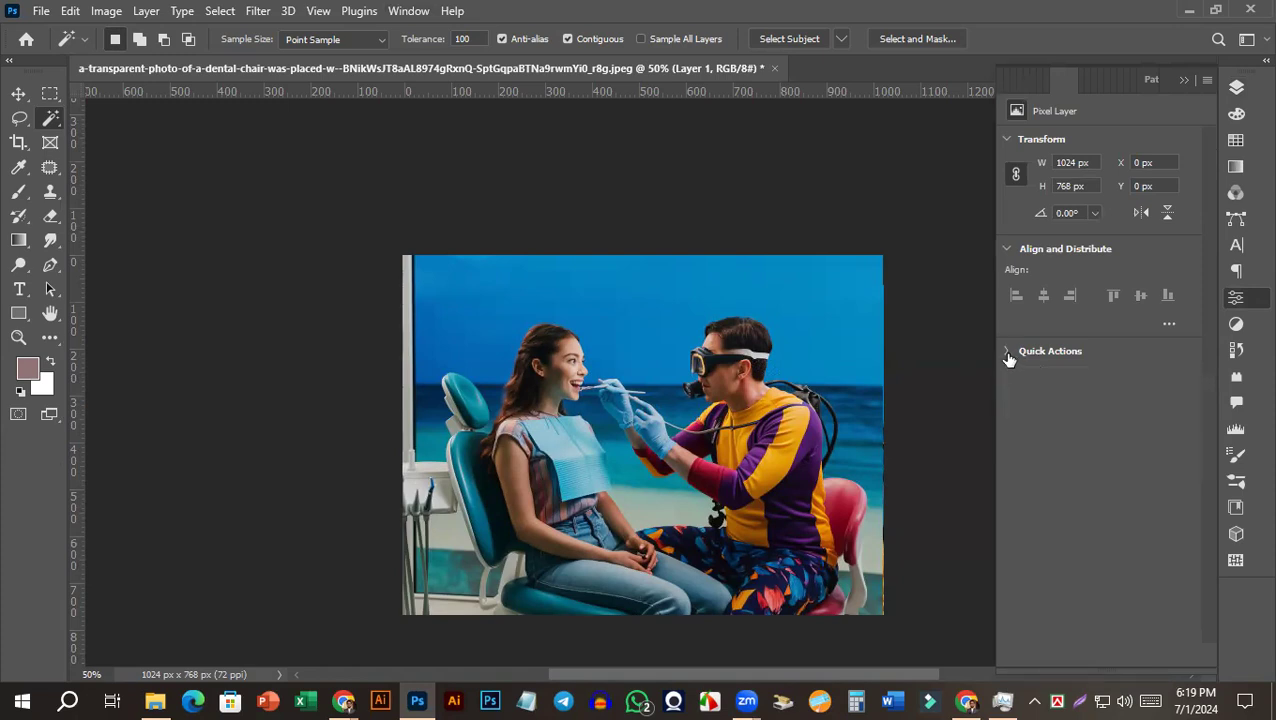
left_click(1008, 351)
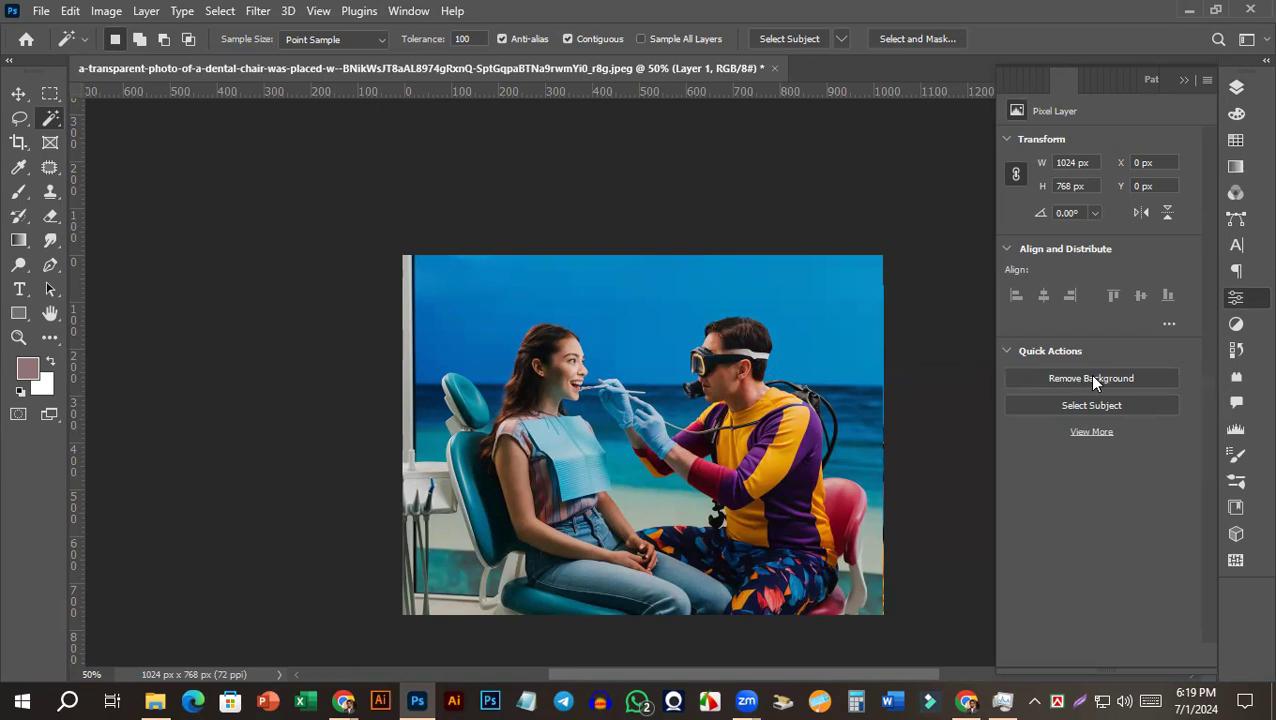
left_click(1094, 382)
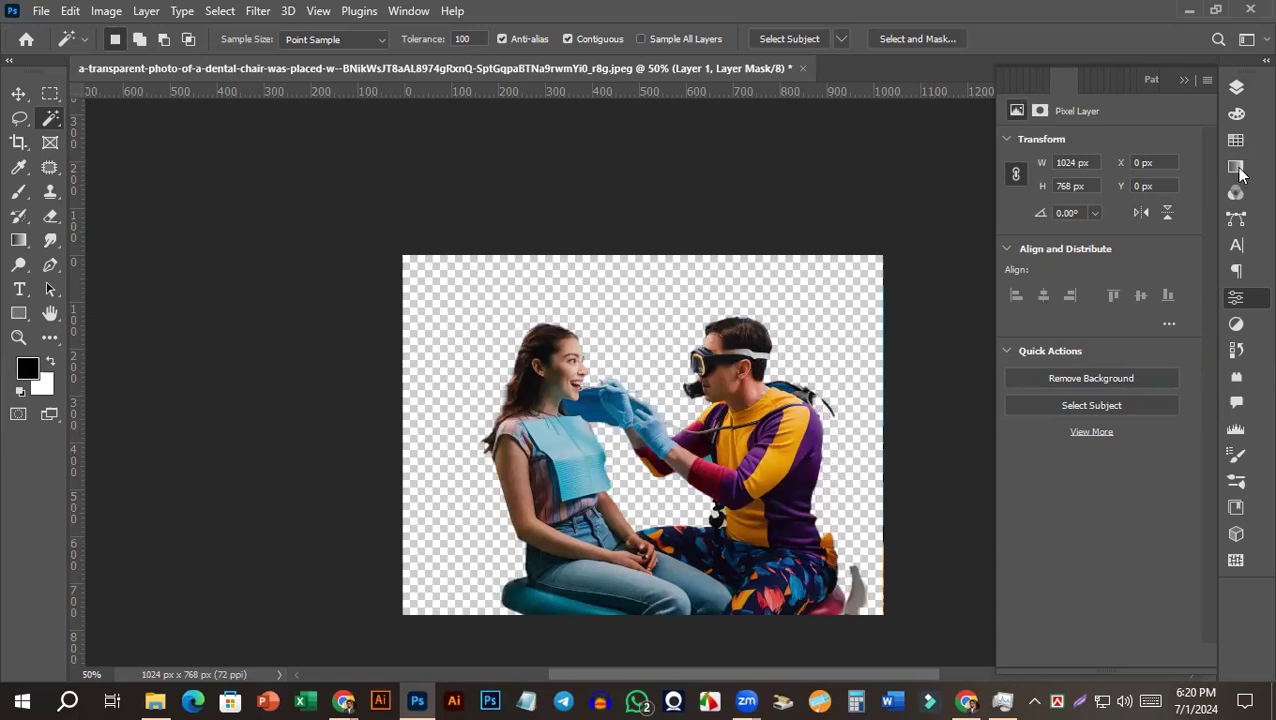
Compare the masked cutout on Layer 1 with the original picture by showing and hiding the Background layer.
left_click(1237, 88)
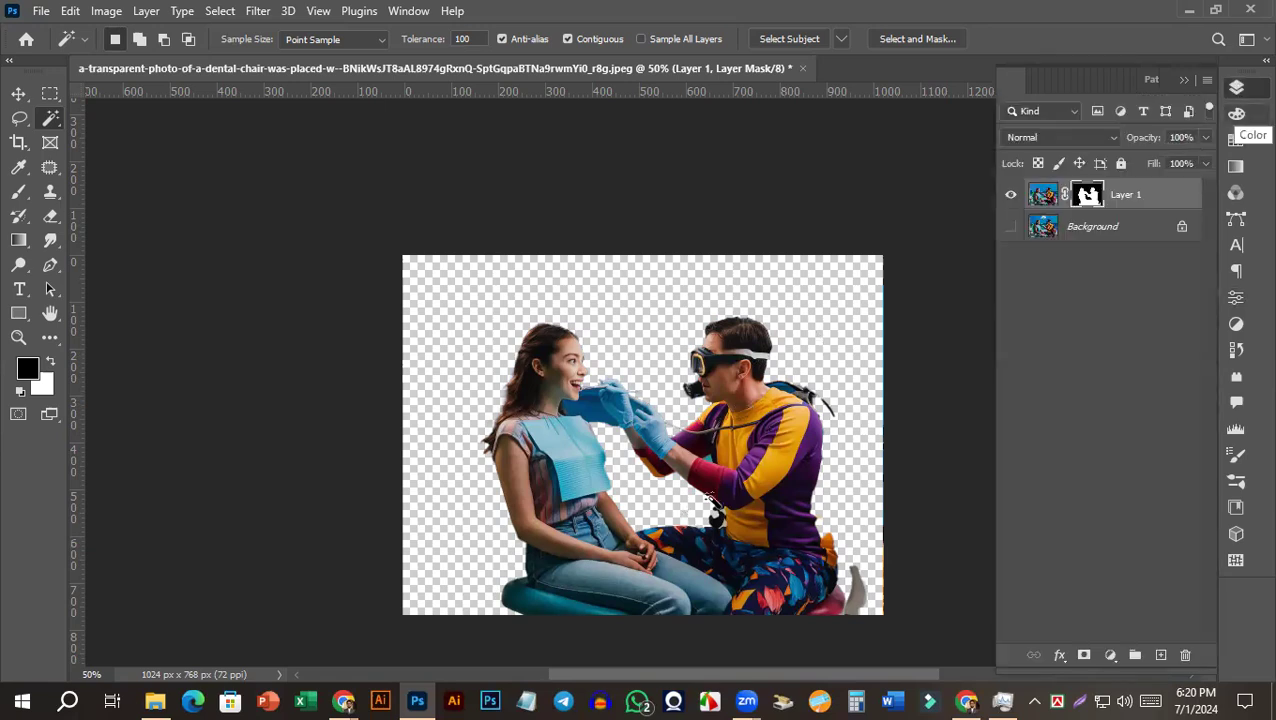
left_click(1011, 227)
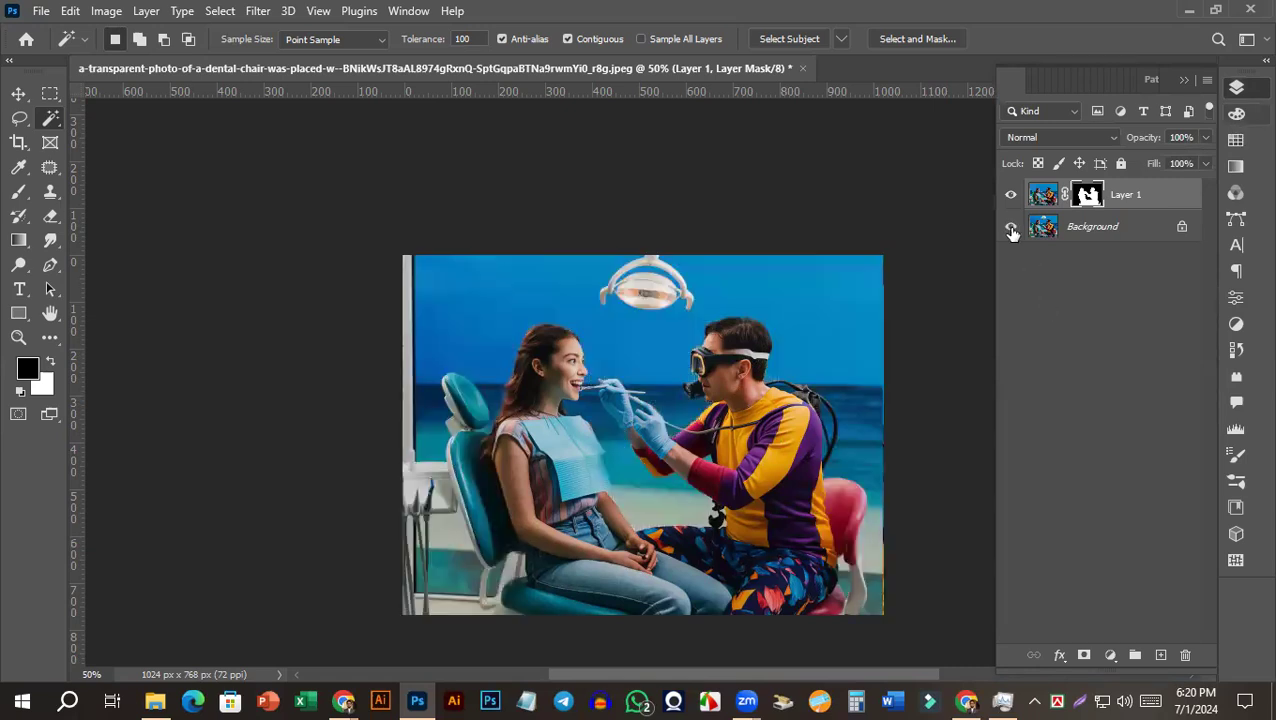
left_click(1011, 227)
left_click(1011, 227)
left_click(1011, 227)
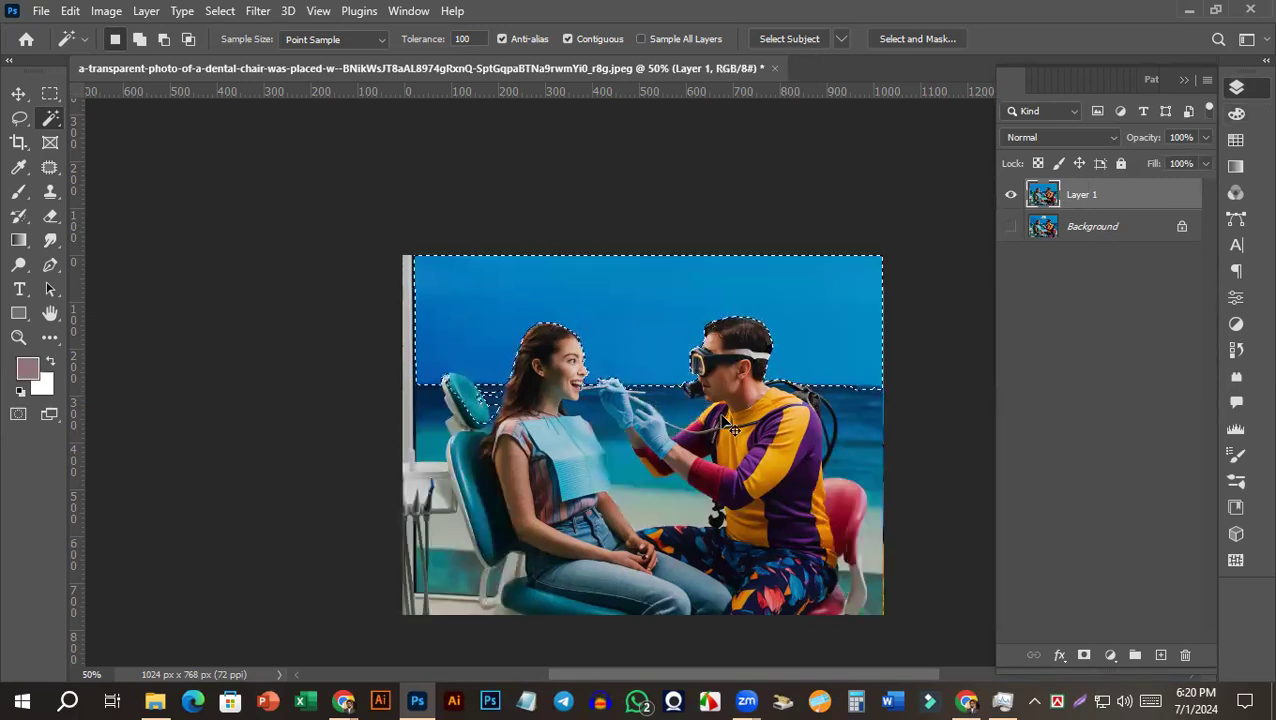
Clear the wall selection and sample the blue wall above the two people as the foreground color with the Eyedropper.
key("ctrl+d")
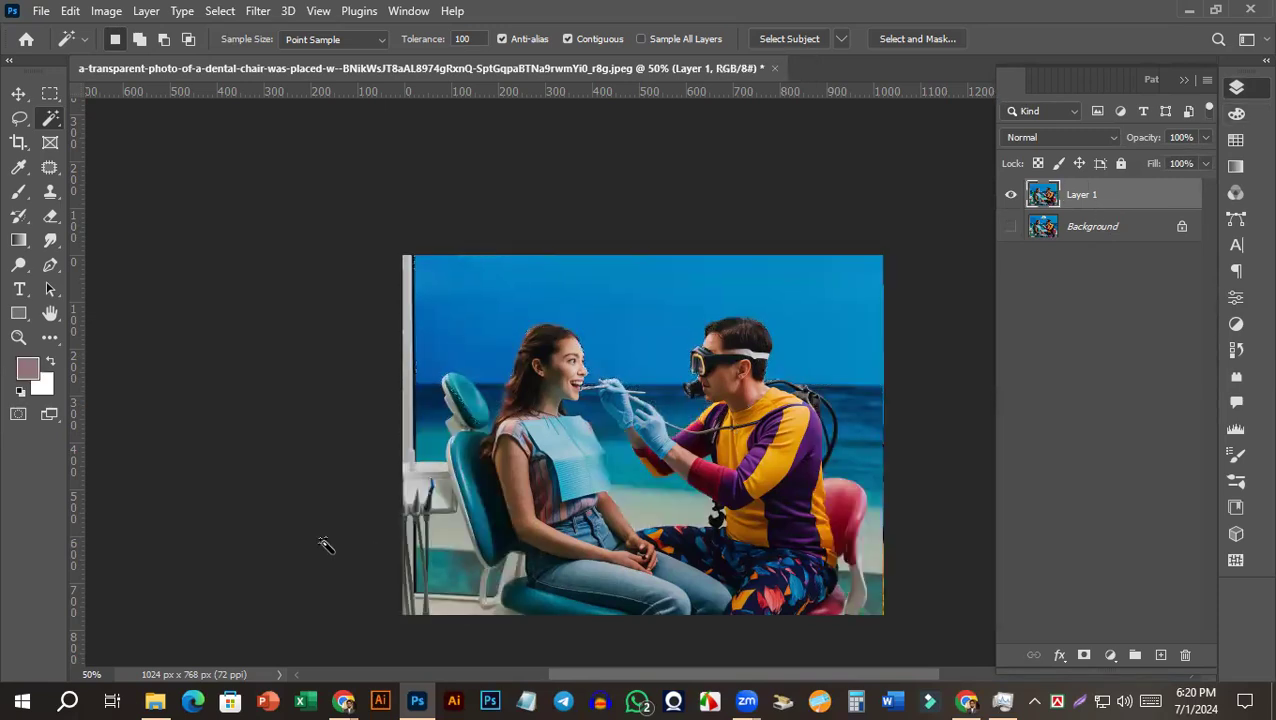
left_click(20, 170)
left_click(73, 169)
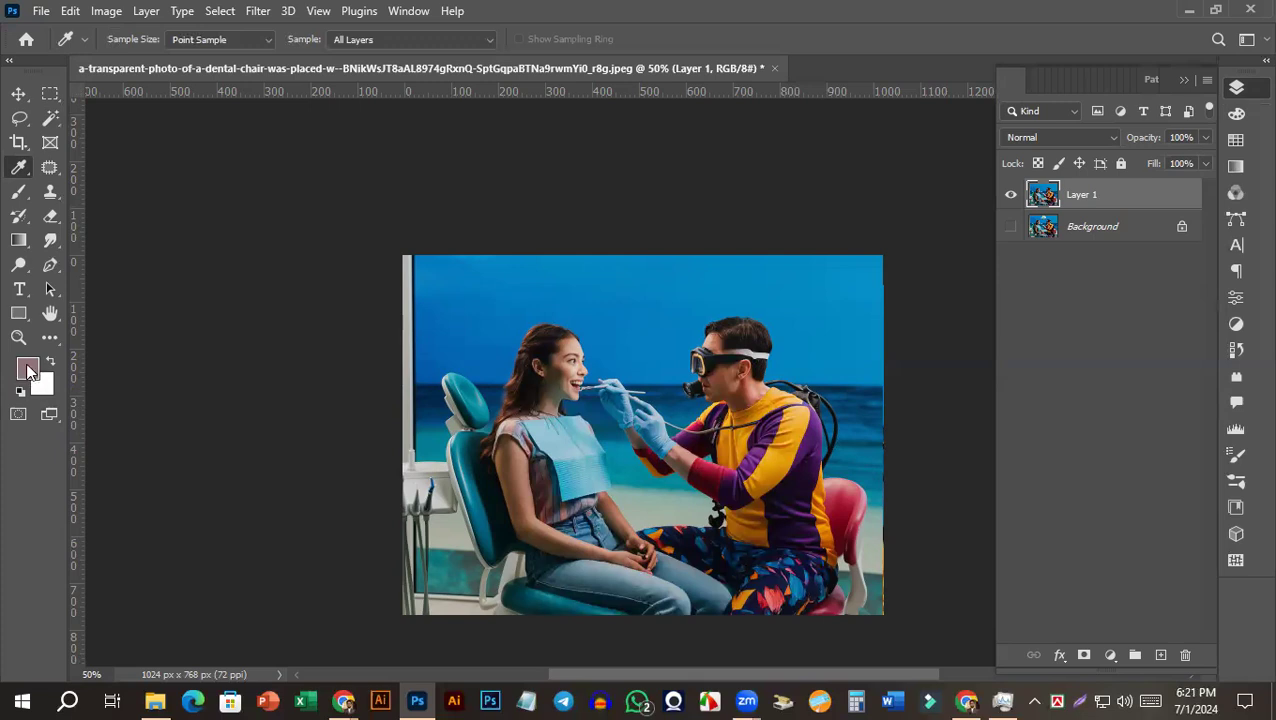
left_click(614, 306)
View the hex code of the sampled foreground color in the Color Picker, and close it without changes.
left_click(35, 372)
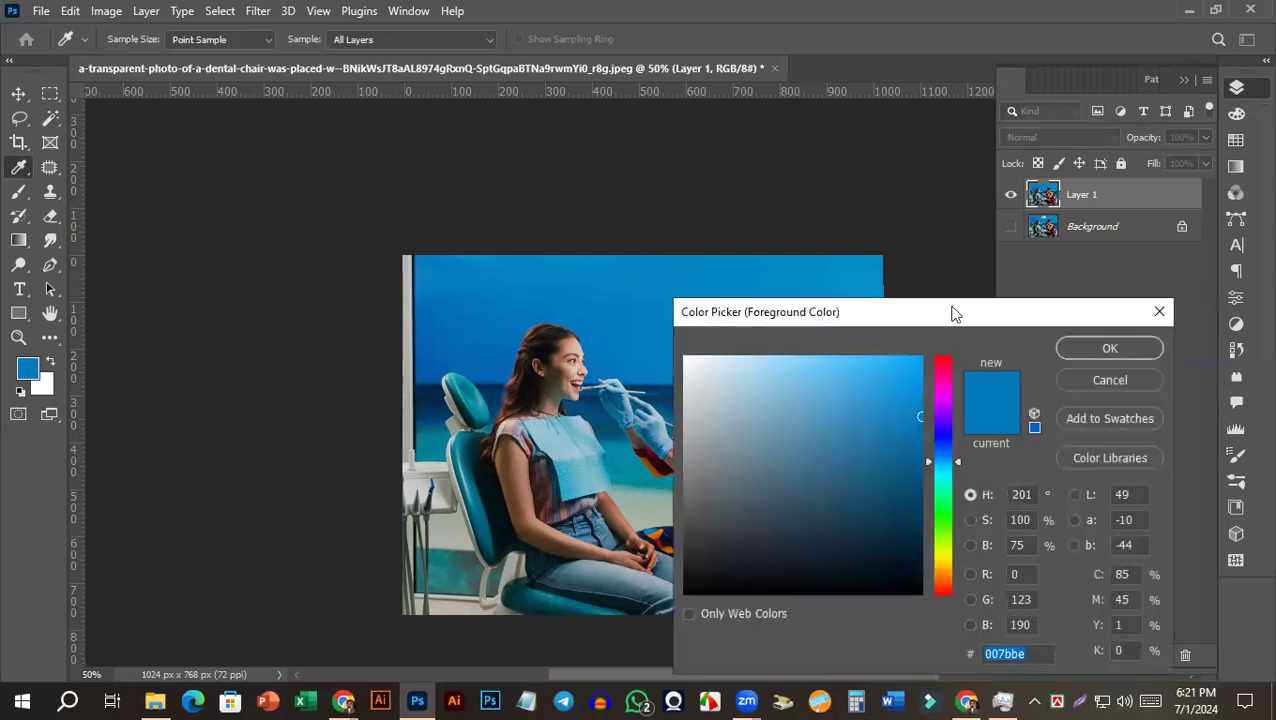
left_click_drag(951, 313, 761, 142)
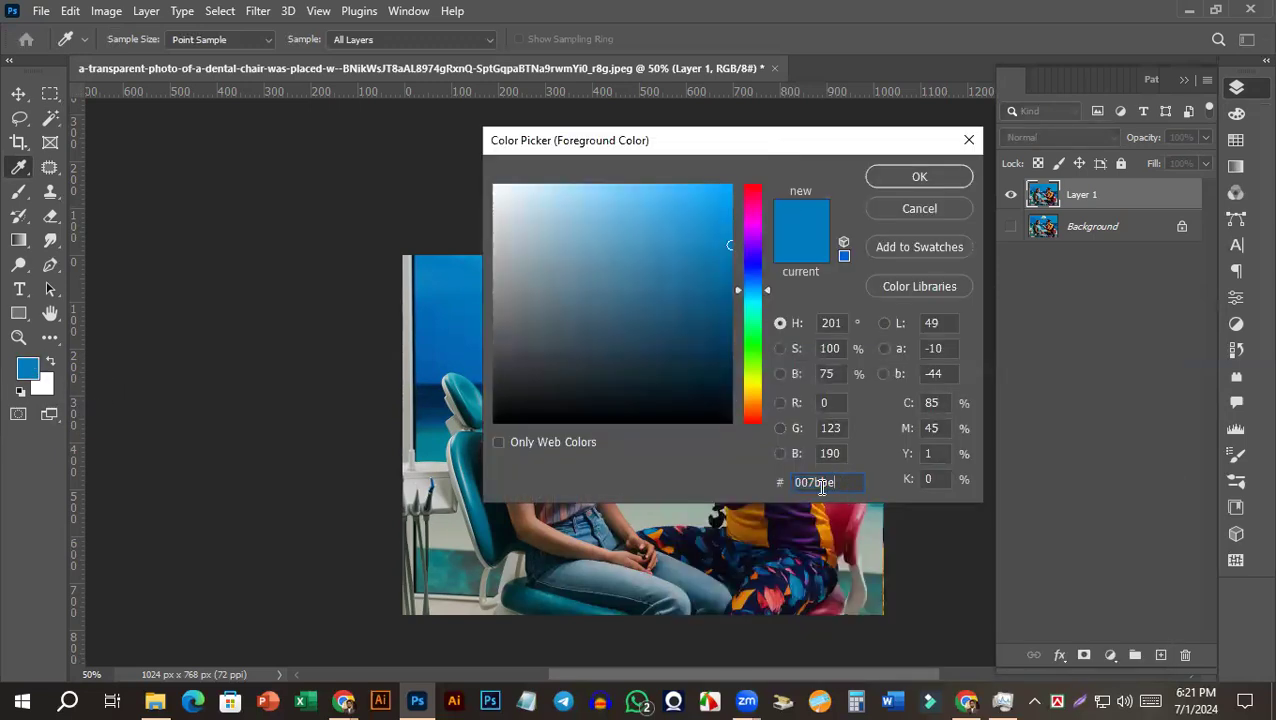
left_click(969, 140)
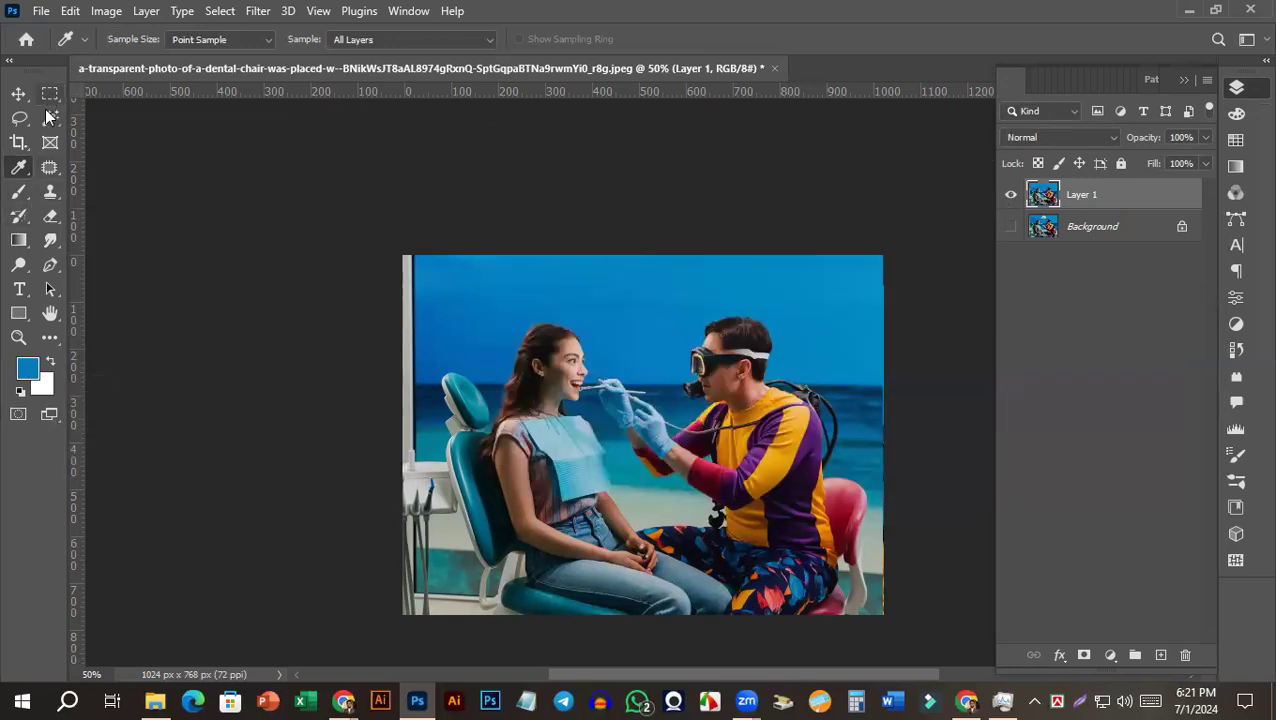
left_click(1100, 227)
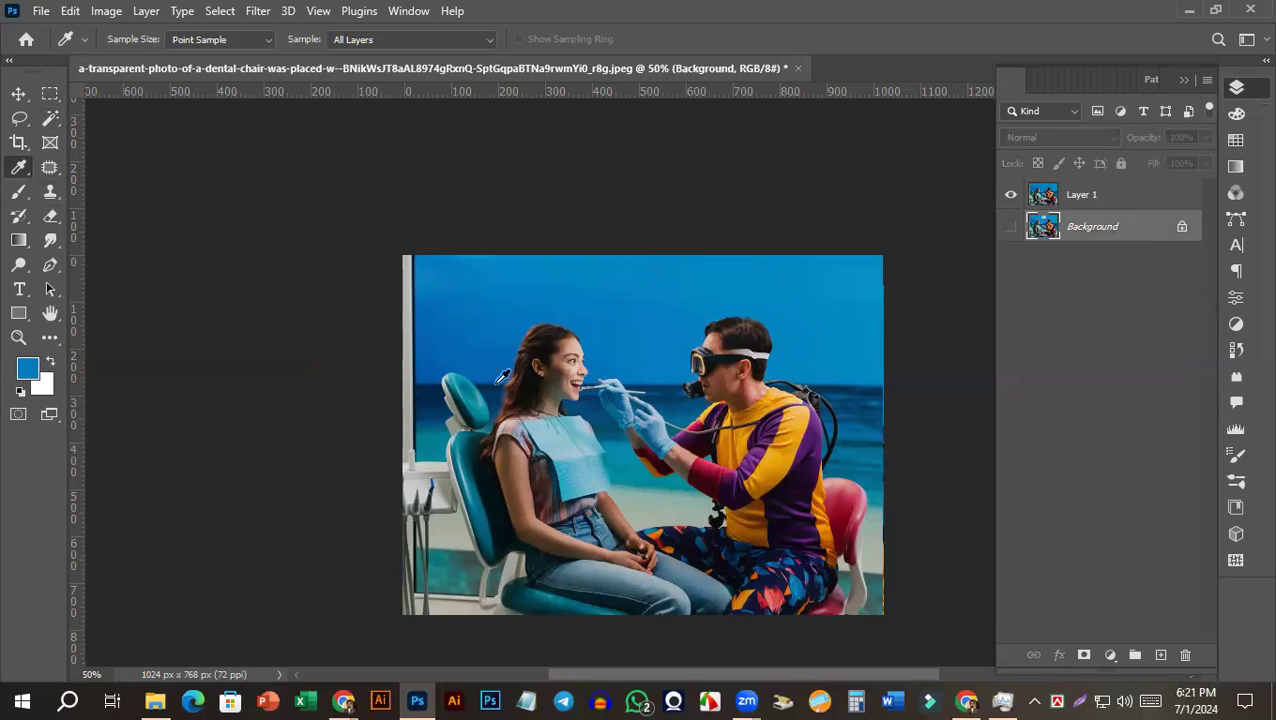
scroll(625, 357, "down", 2)
scroll(625, 357, "down", 1)
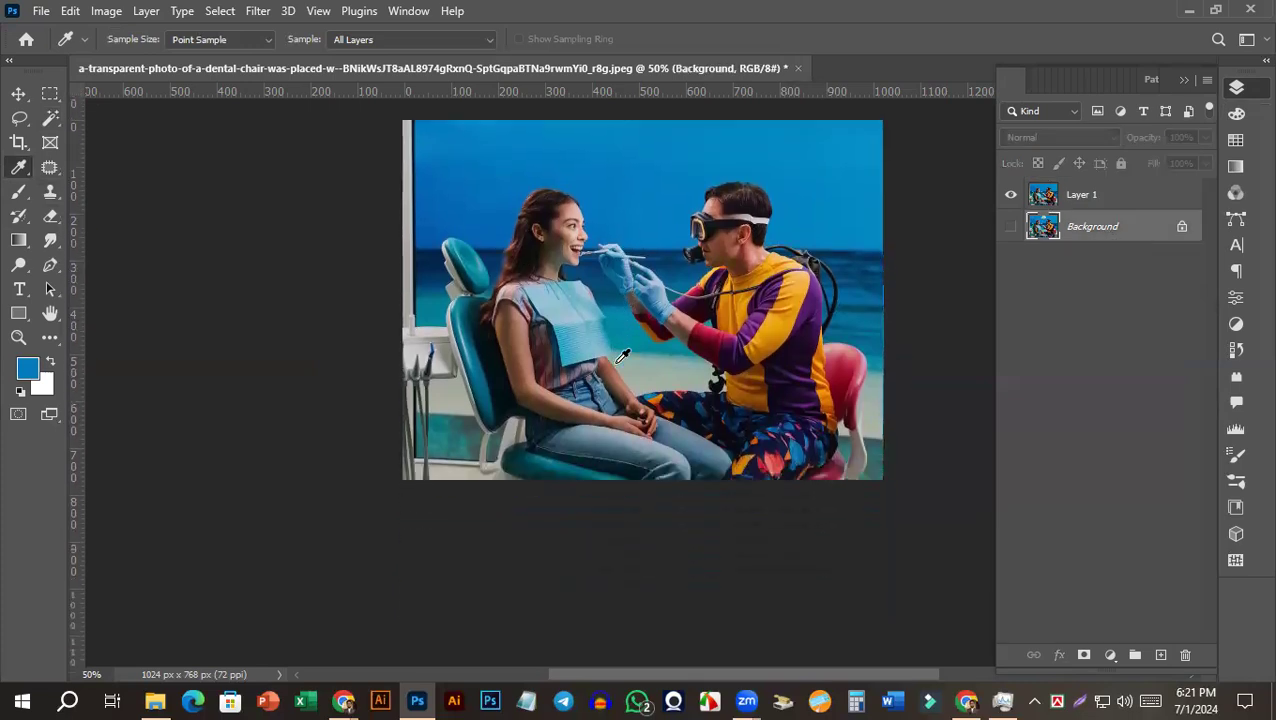
scroll(624, 357, "down", 1)
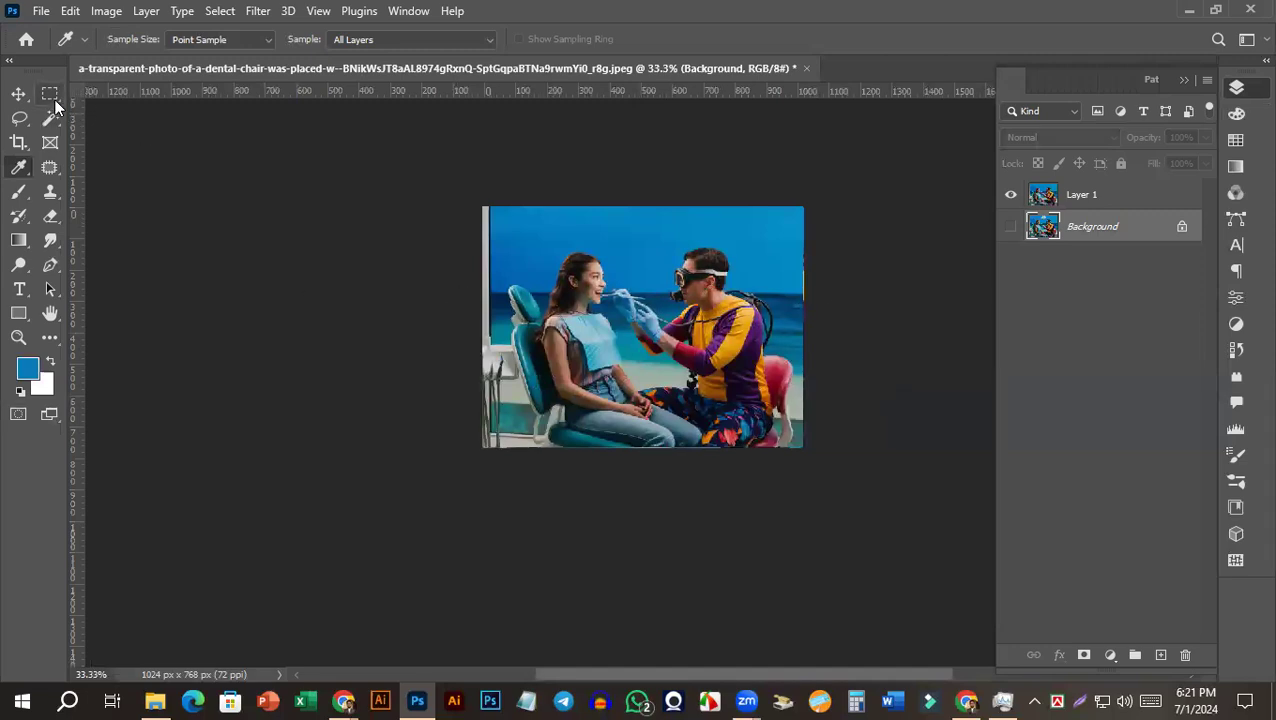
left_click(1136, 206)
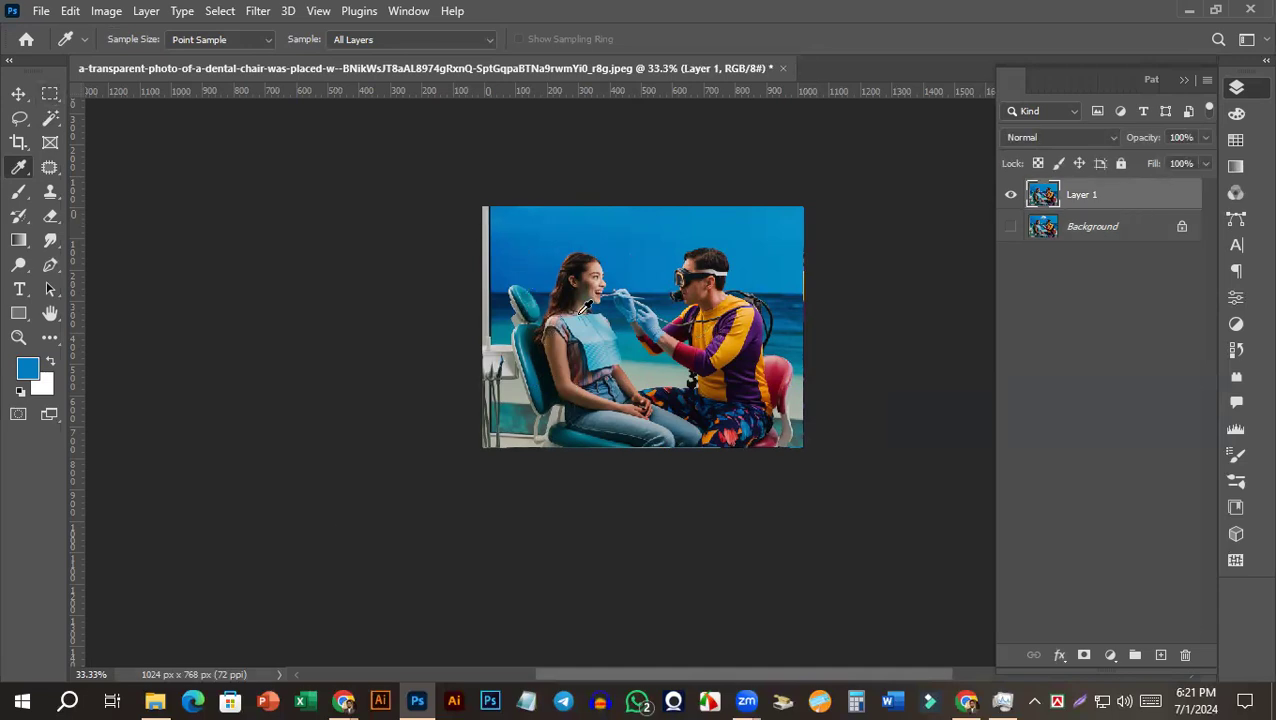
left_click(1116, 237)
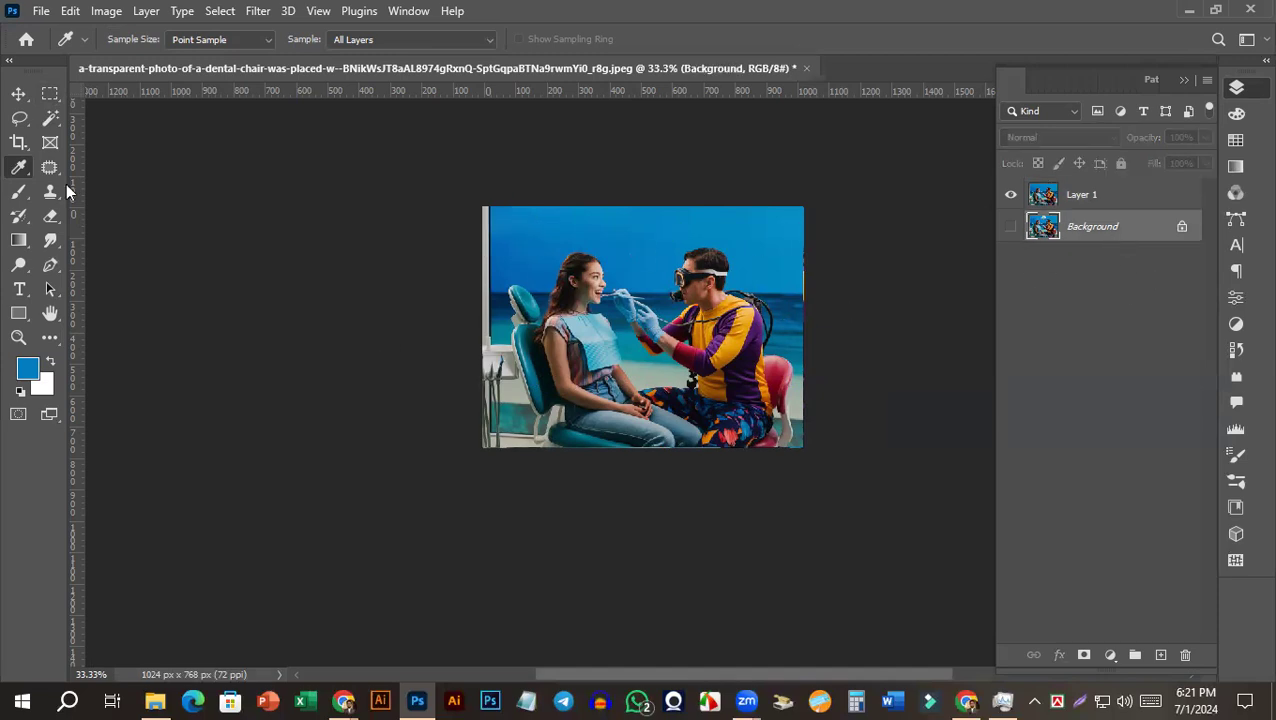
left_click(1097, 205)
left_click(1100, 237)
Resize the canvas to 1100 pixels wide and 1362 pixels high with the centre anchor.
left_click(19, 94)
left_click(106, 11)
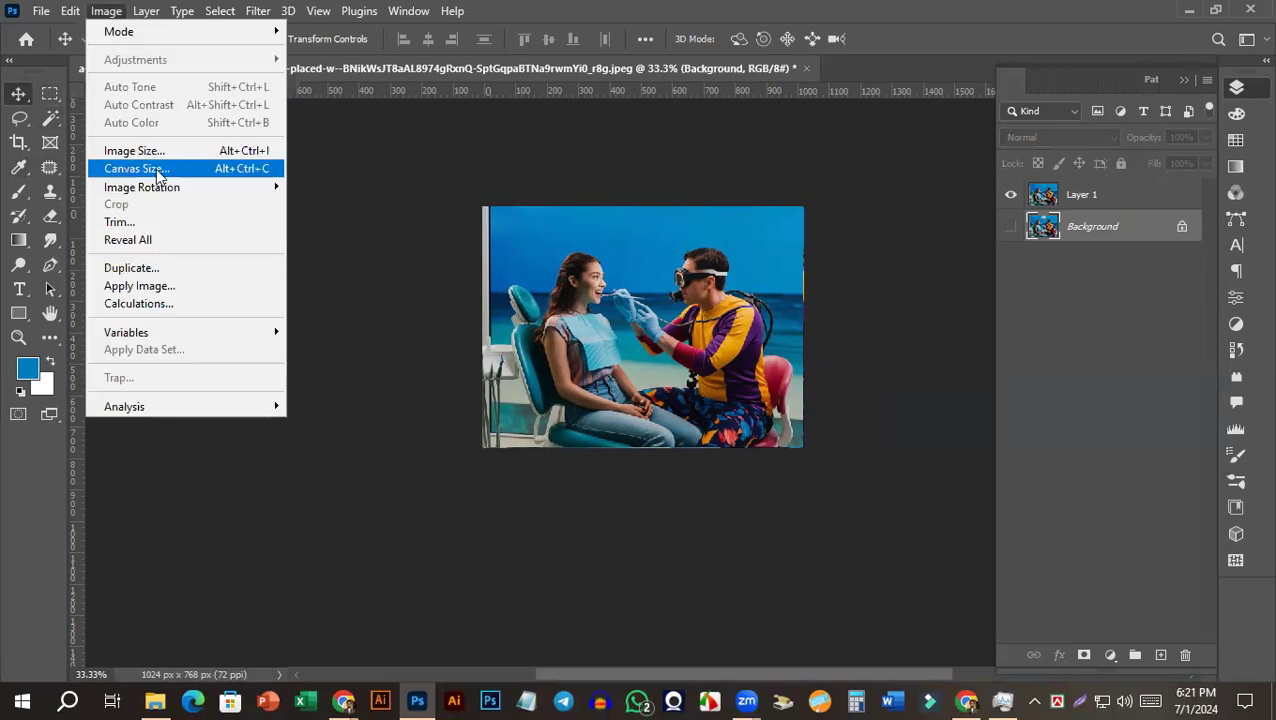
left_click(135, 169)
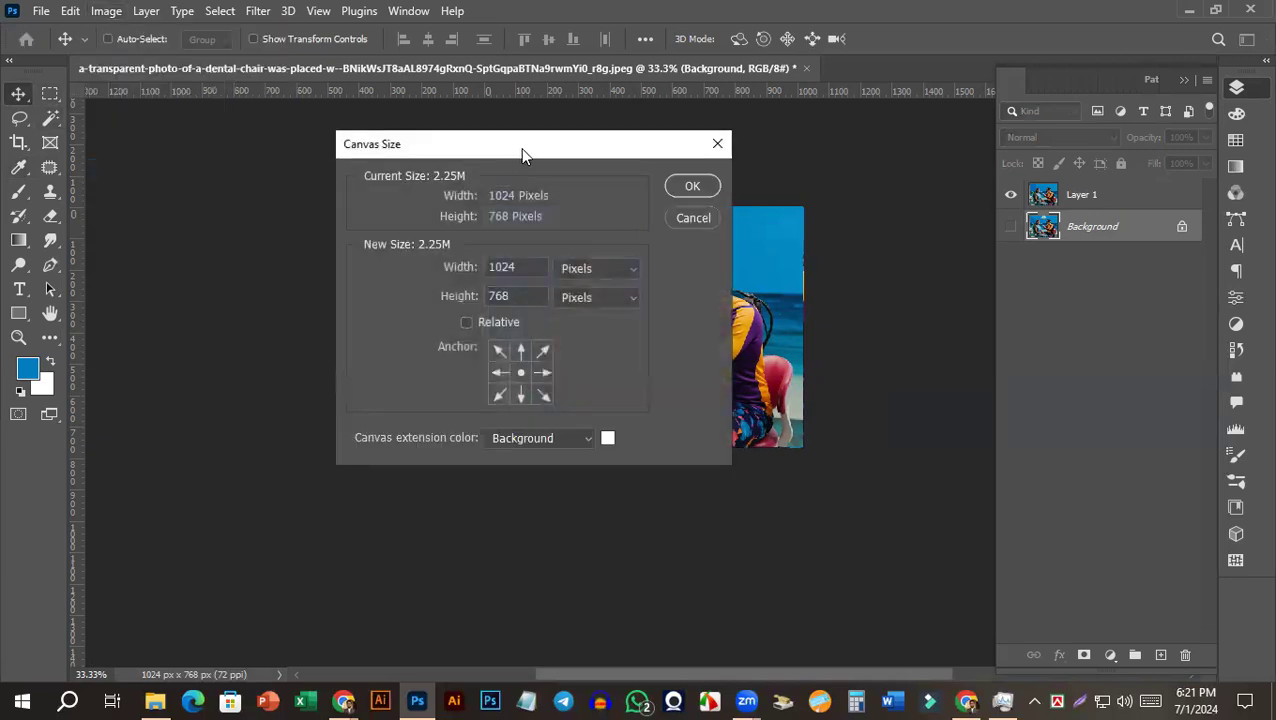
left_click_drag(520, 148, 938, 104)
left_click_drag(934, 256, 877, 256)
type("10")
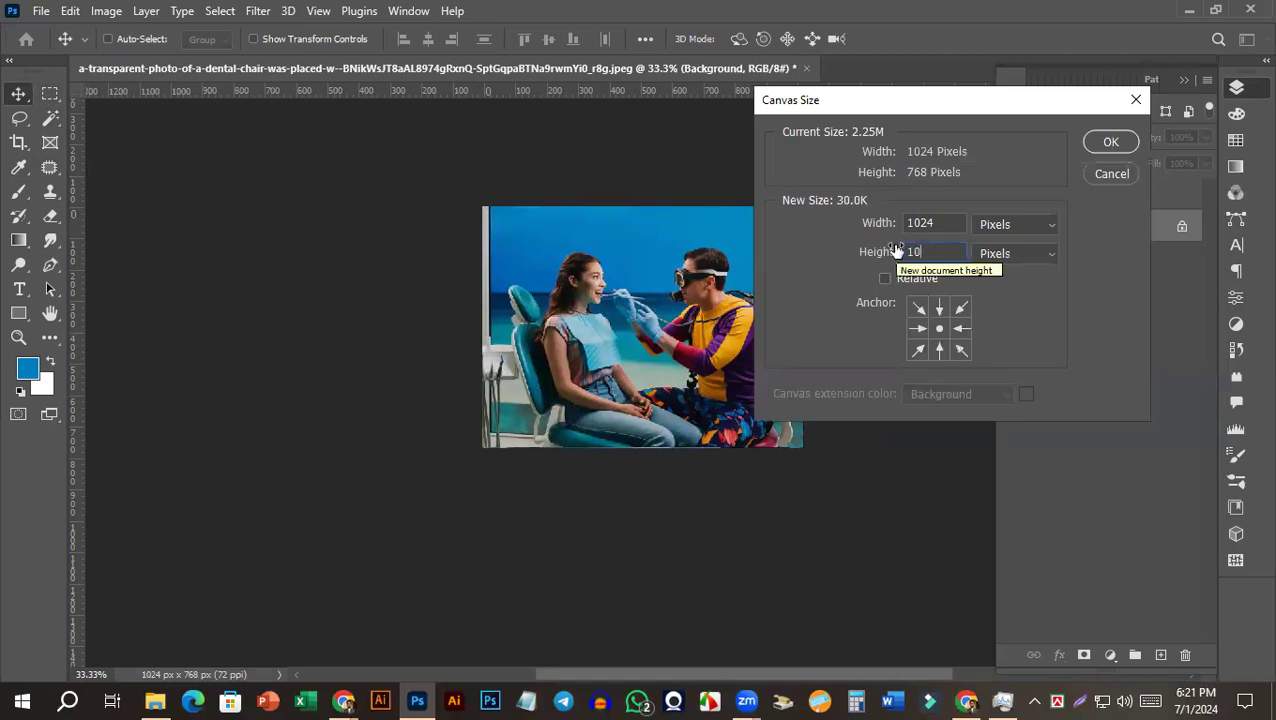
type("80")
left_click_drag(953, 229, 849, 230)
type("1100")
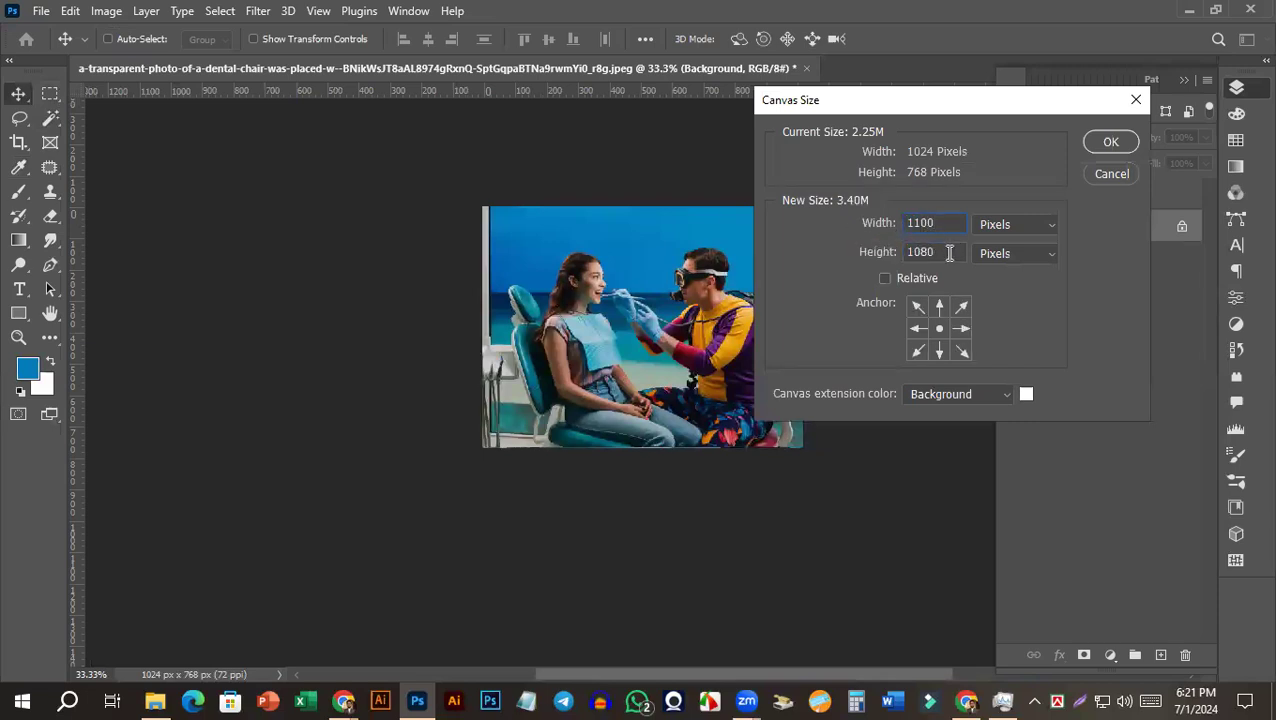
left_click_drag(949, 252, 876, 254)
type("1362")
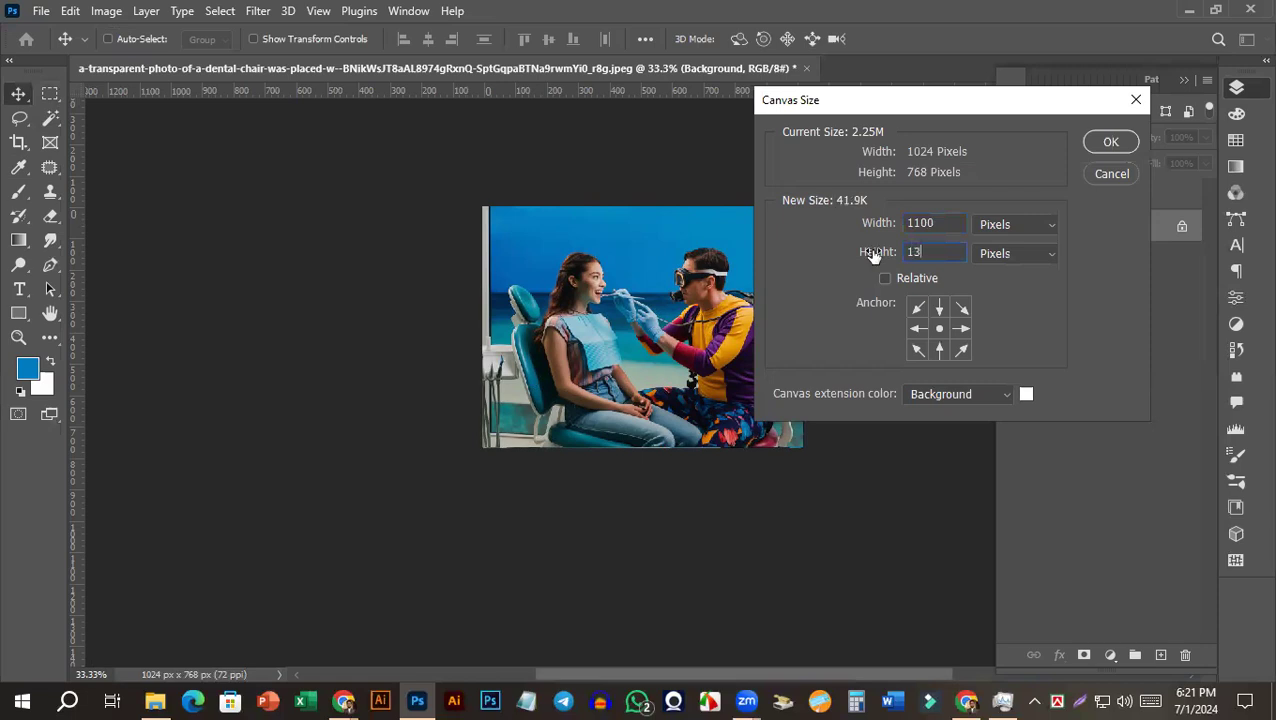
left_click(1108, 143)
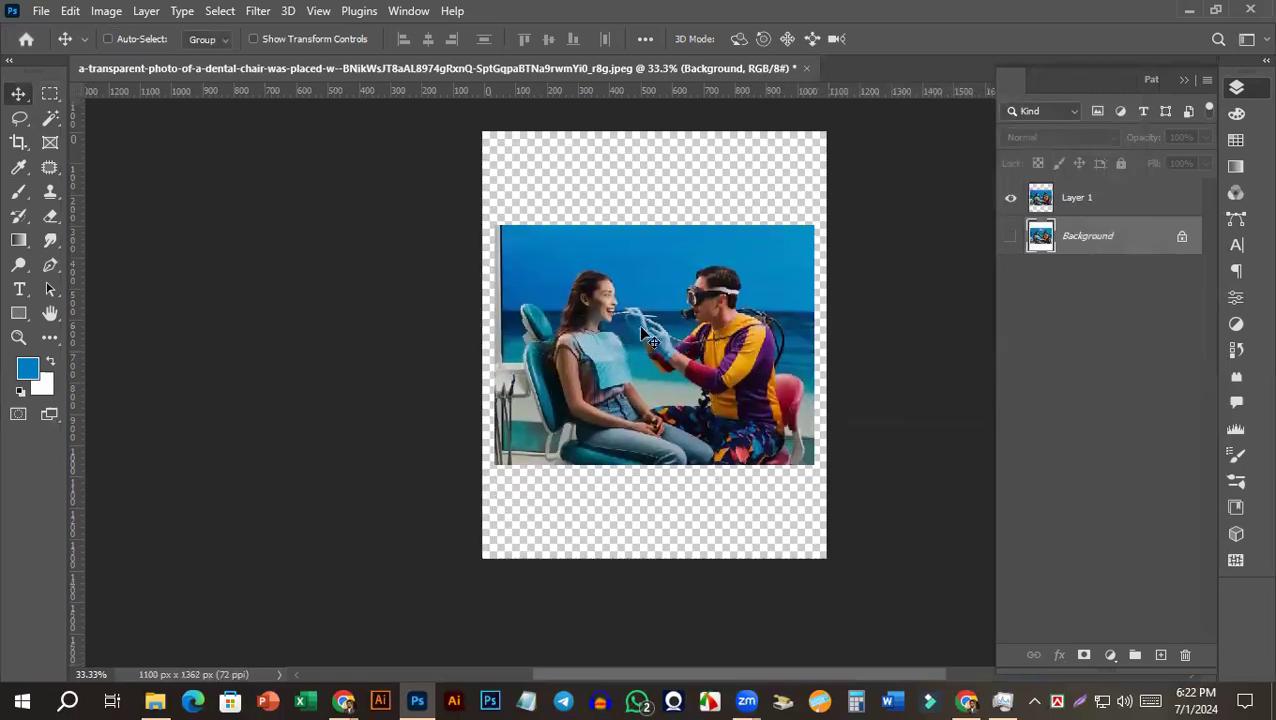
Move the Layer 1 picture straight down to the bottom edge of the enlarged canvas.
key("ctrl+minus")
left_click(1076, 210)
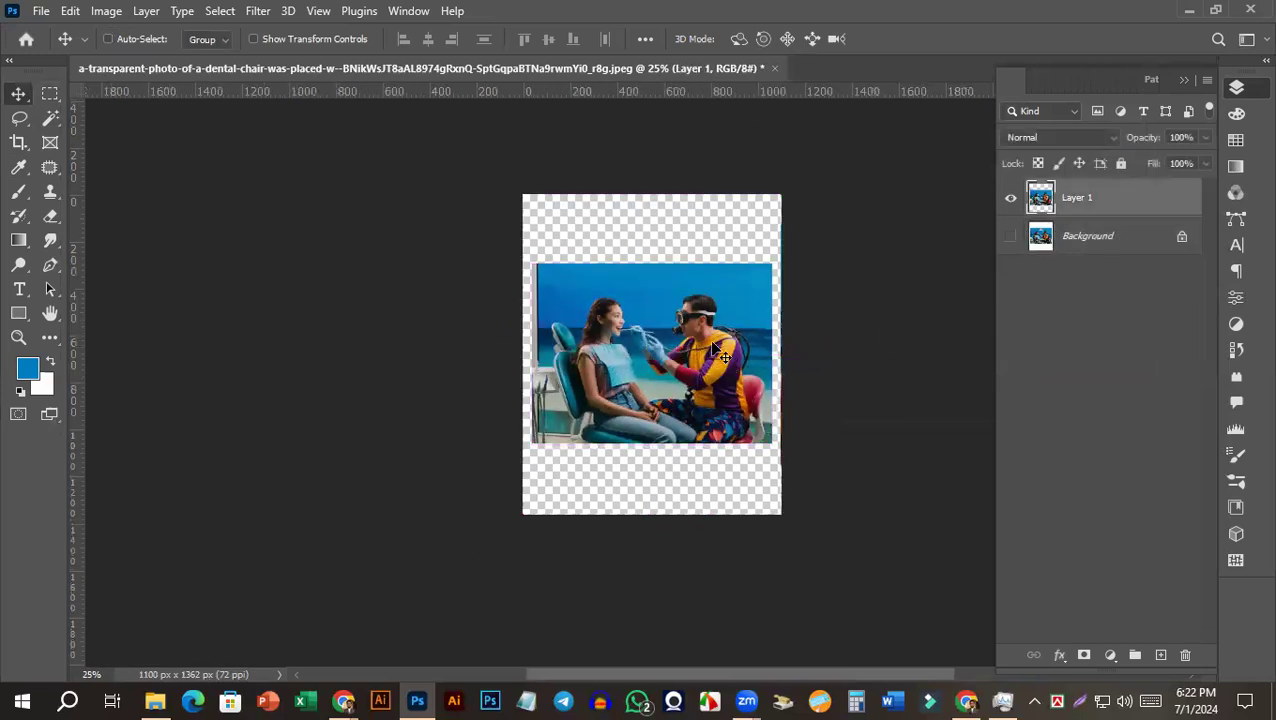
left_click_drag(712, 346, 711, 412)
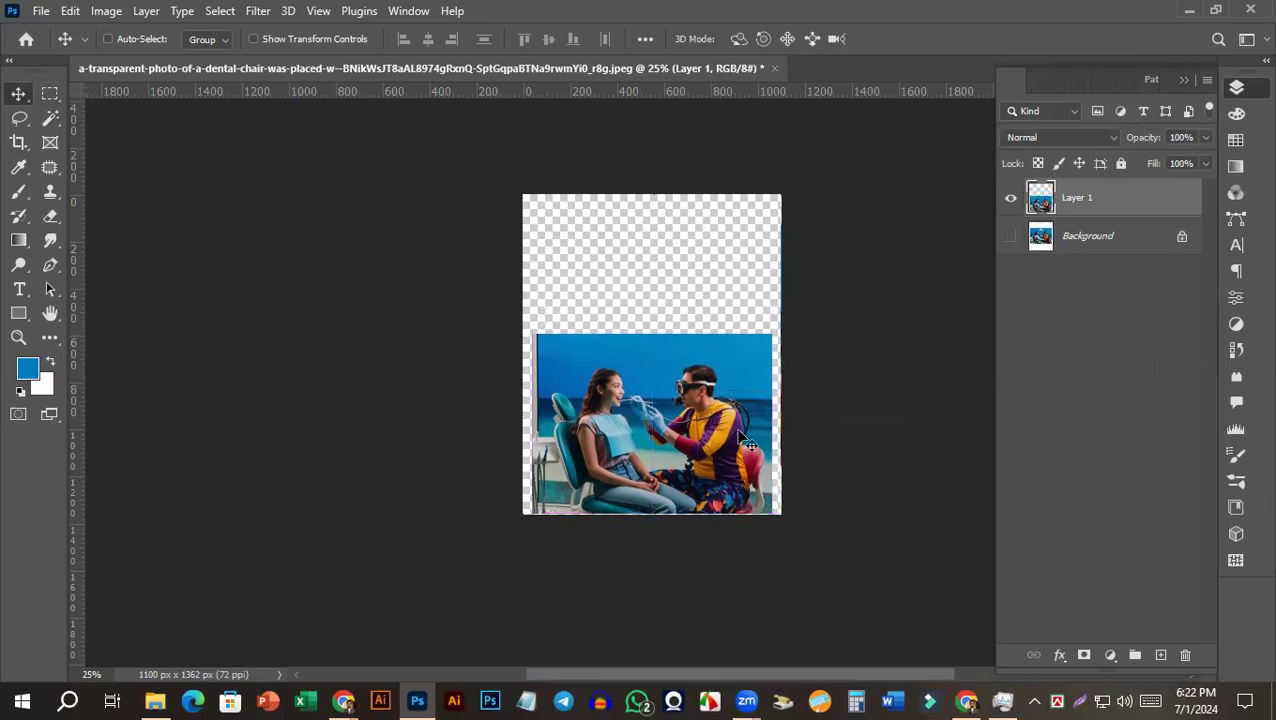
Scale the Layer 1 picture proportionally to about 110.4% with Free Transform, keeping its lower edge in place, so it spans the canvas width.
key("ctrl")
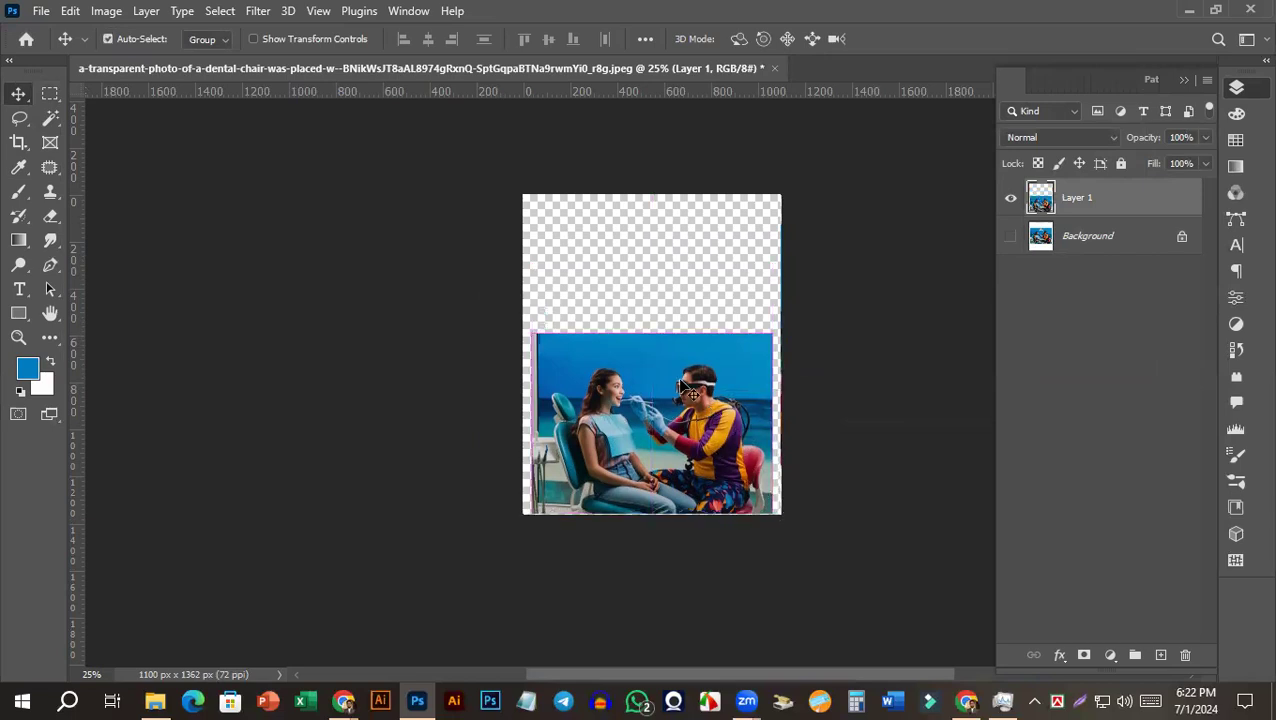
key("ctrl+t")
left_click_drag(653, 328, 655, 315)
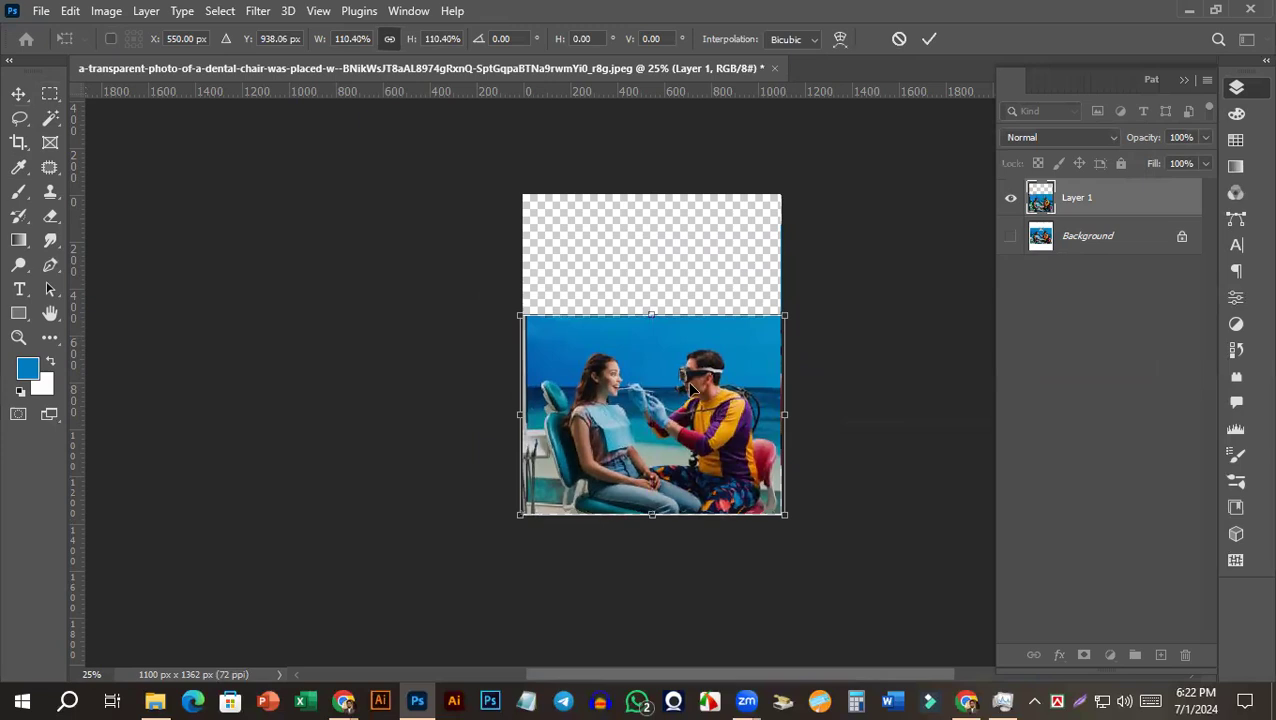
key("Return")
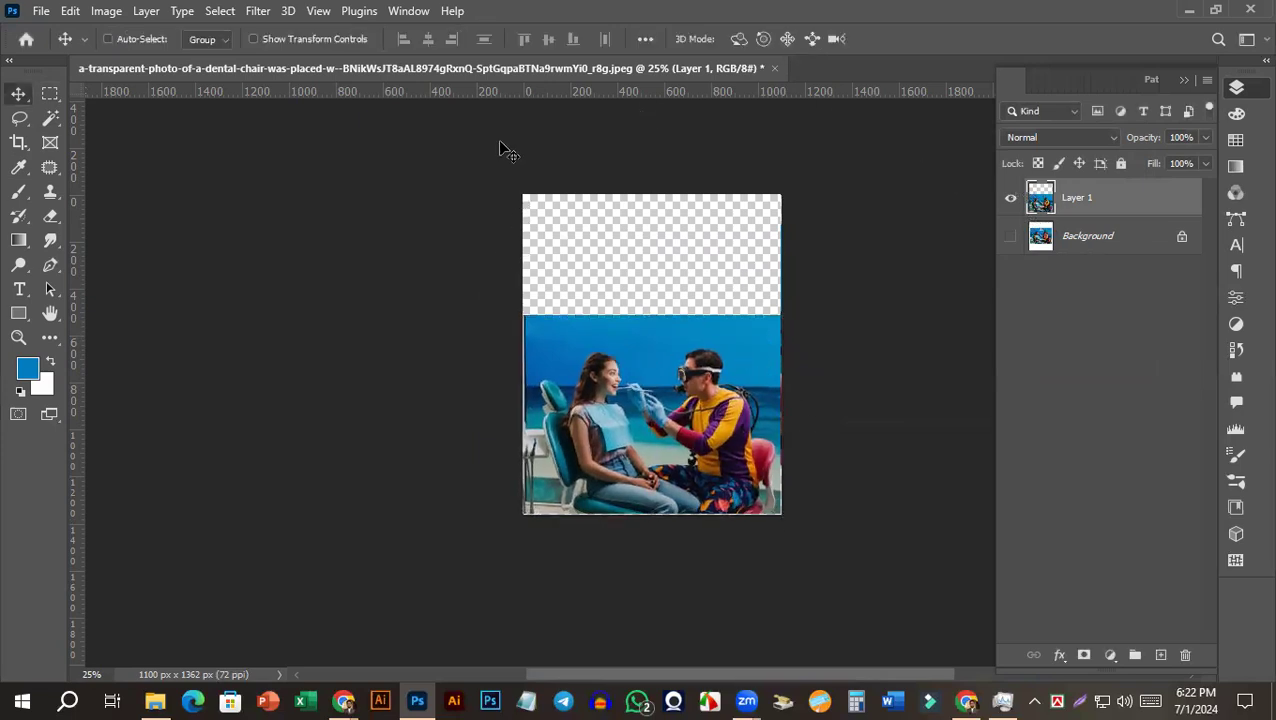
Fill the empty area above the picture on Layer 1 with a Content-Aware fill over a rectangular selection, and deselect it.
left_click(50, 93)
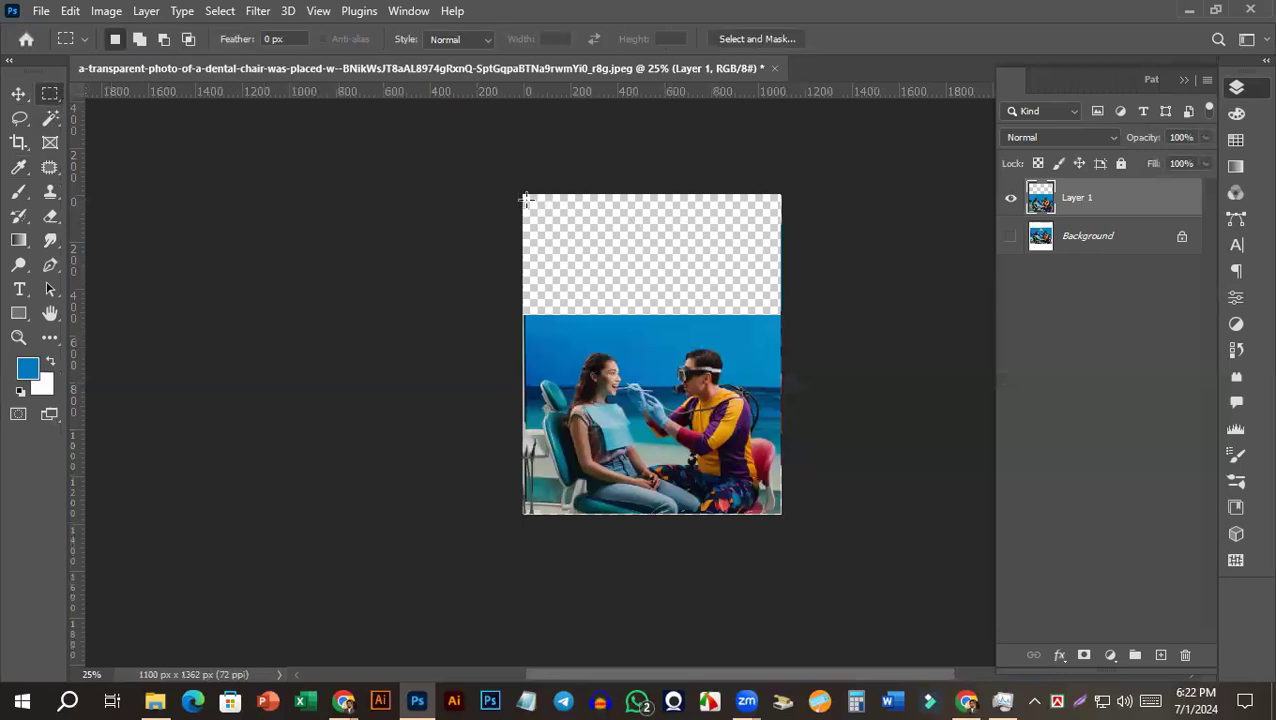
left_click_drag(524, 196, 843, 319)
key("shift+F5")
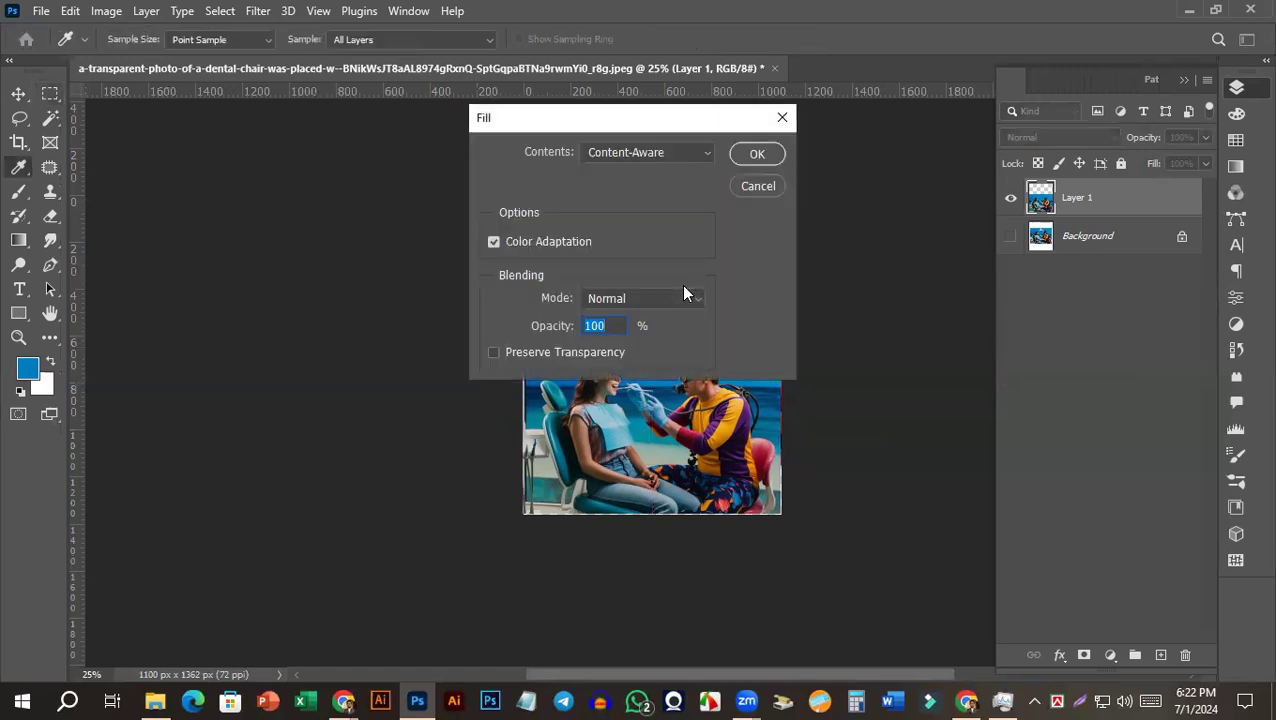
key("Return")
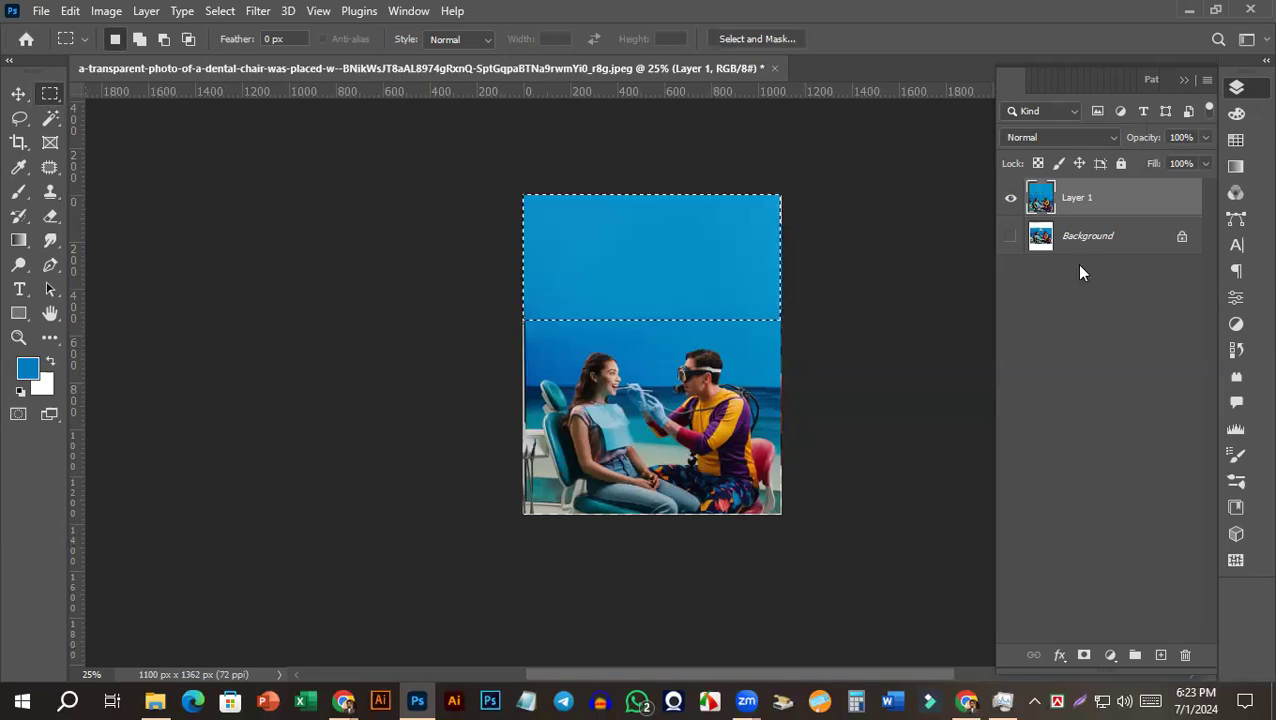
key("ctrl+d")
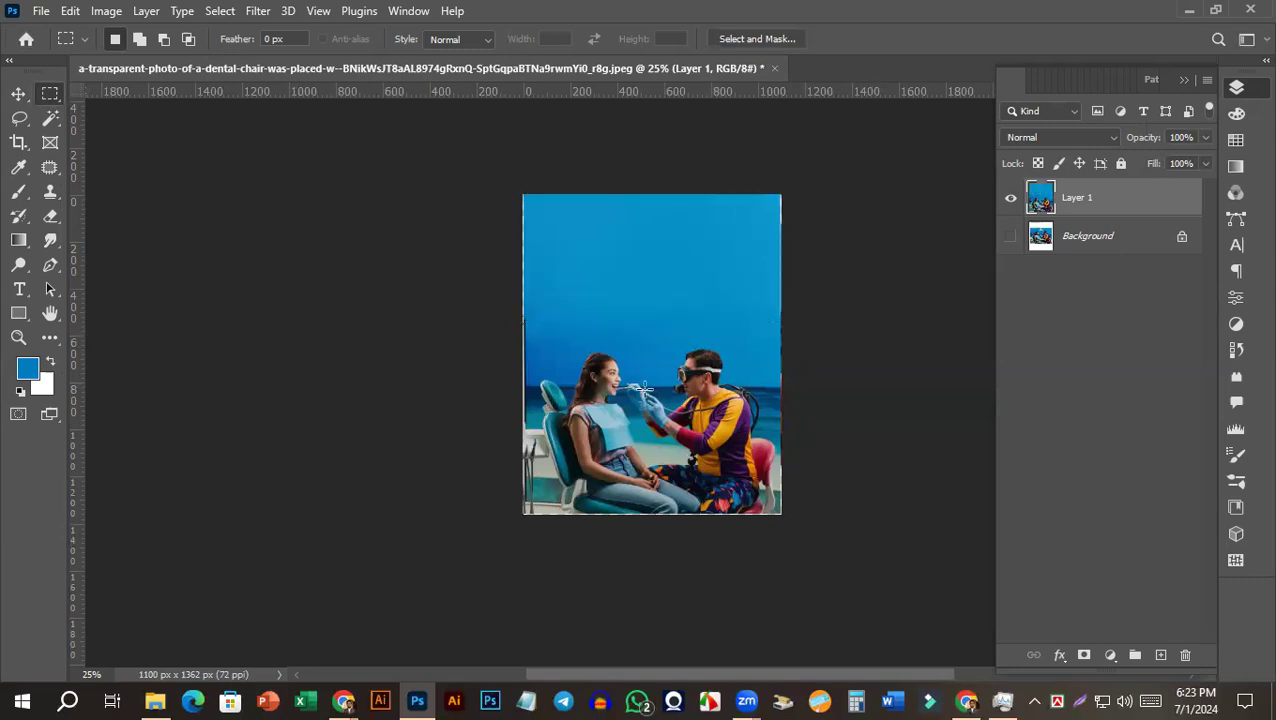